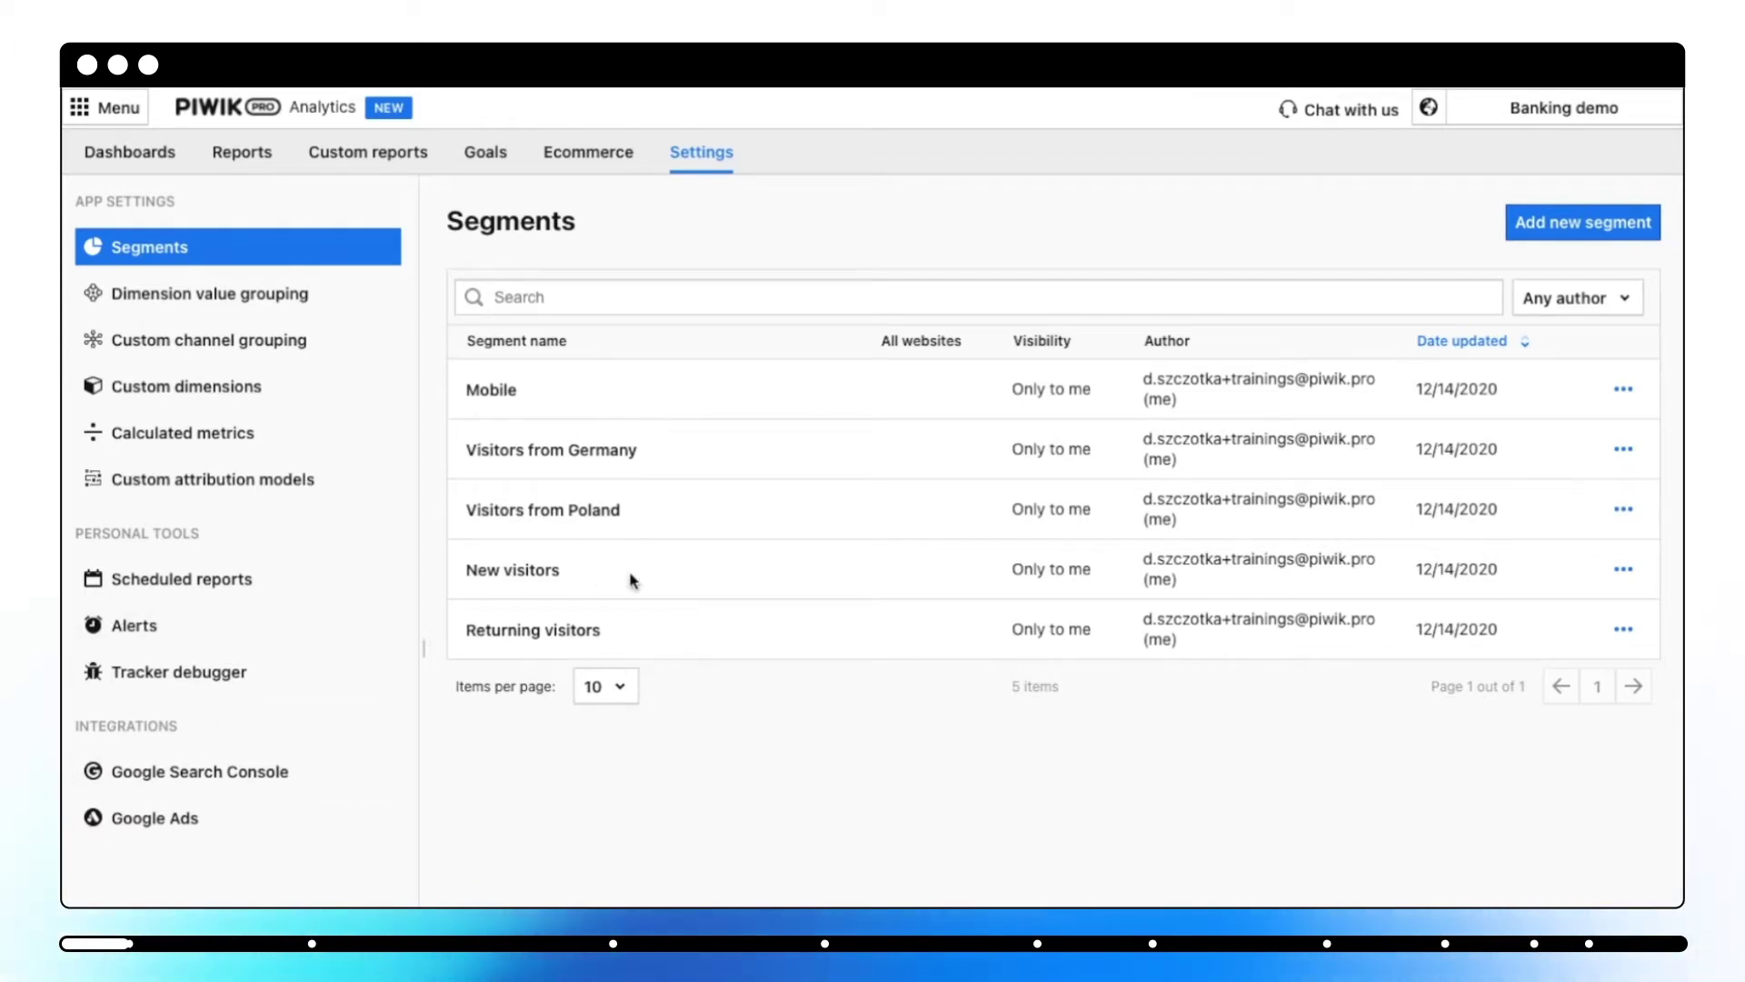
Step: Begin a new segment from the Segments settings page with Add new segment
left_click(1609, 225)
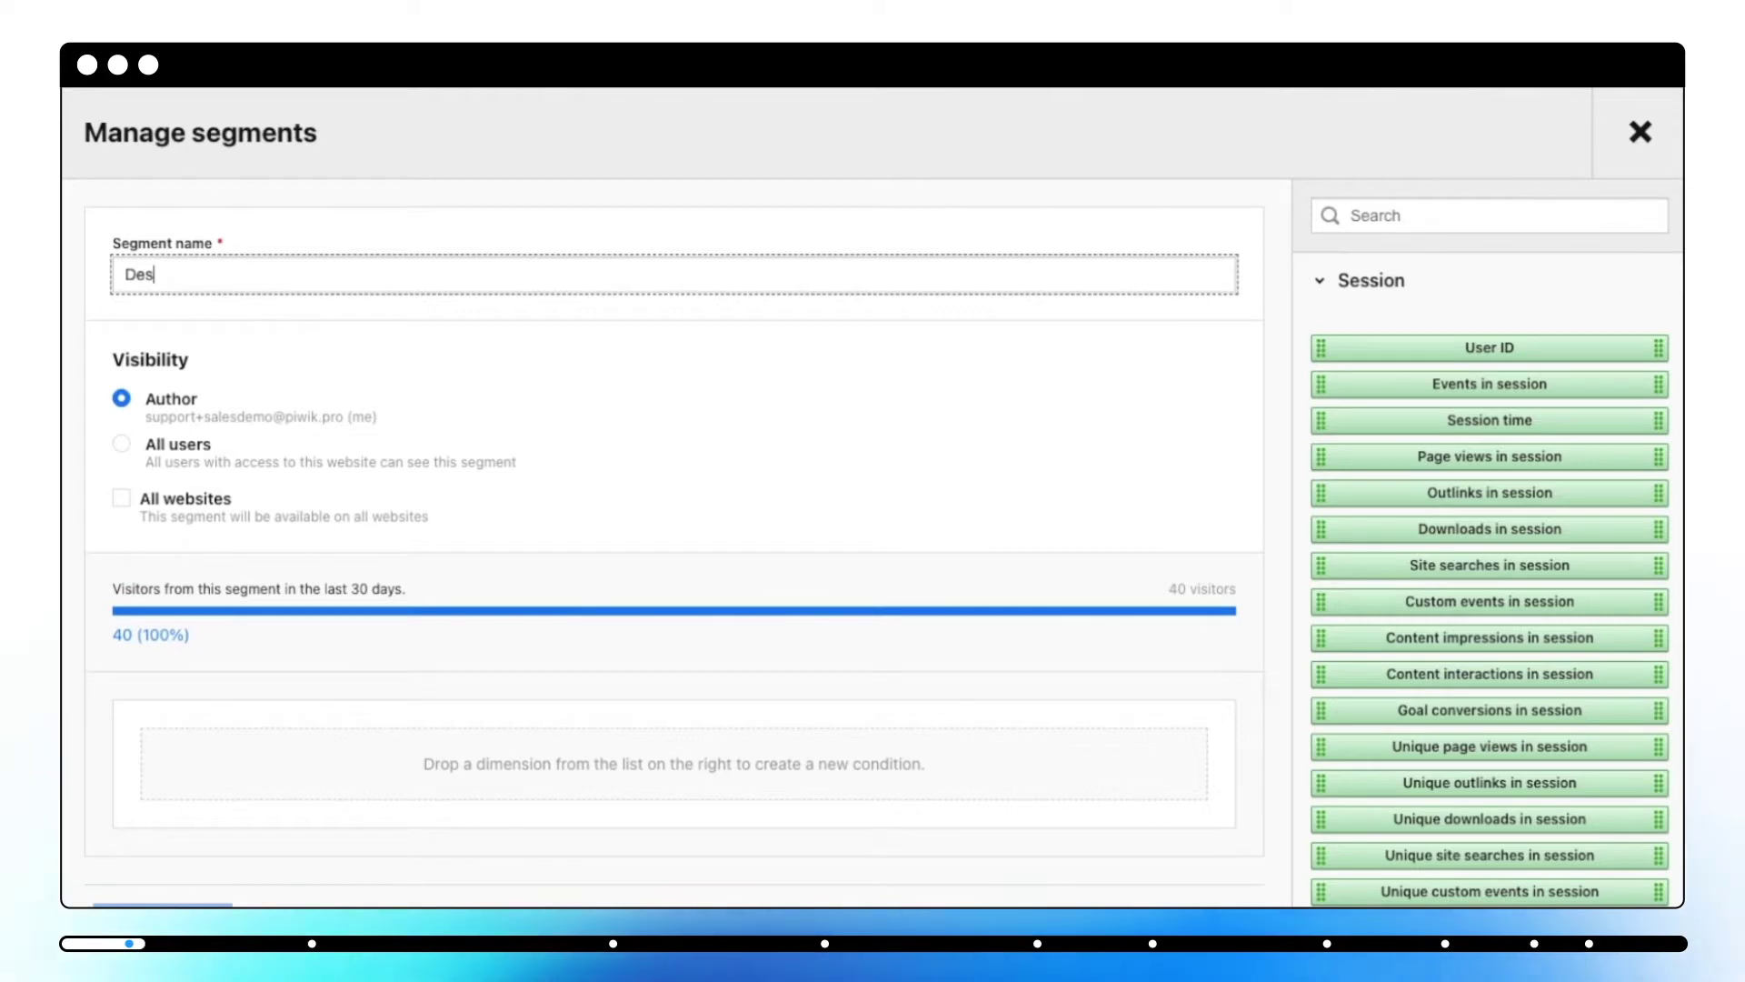
Step: Name the segment 'Desktop' with the condition Device type is Desktop
type("ktop")
left_click(227, 398)
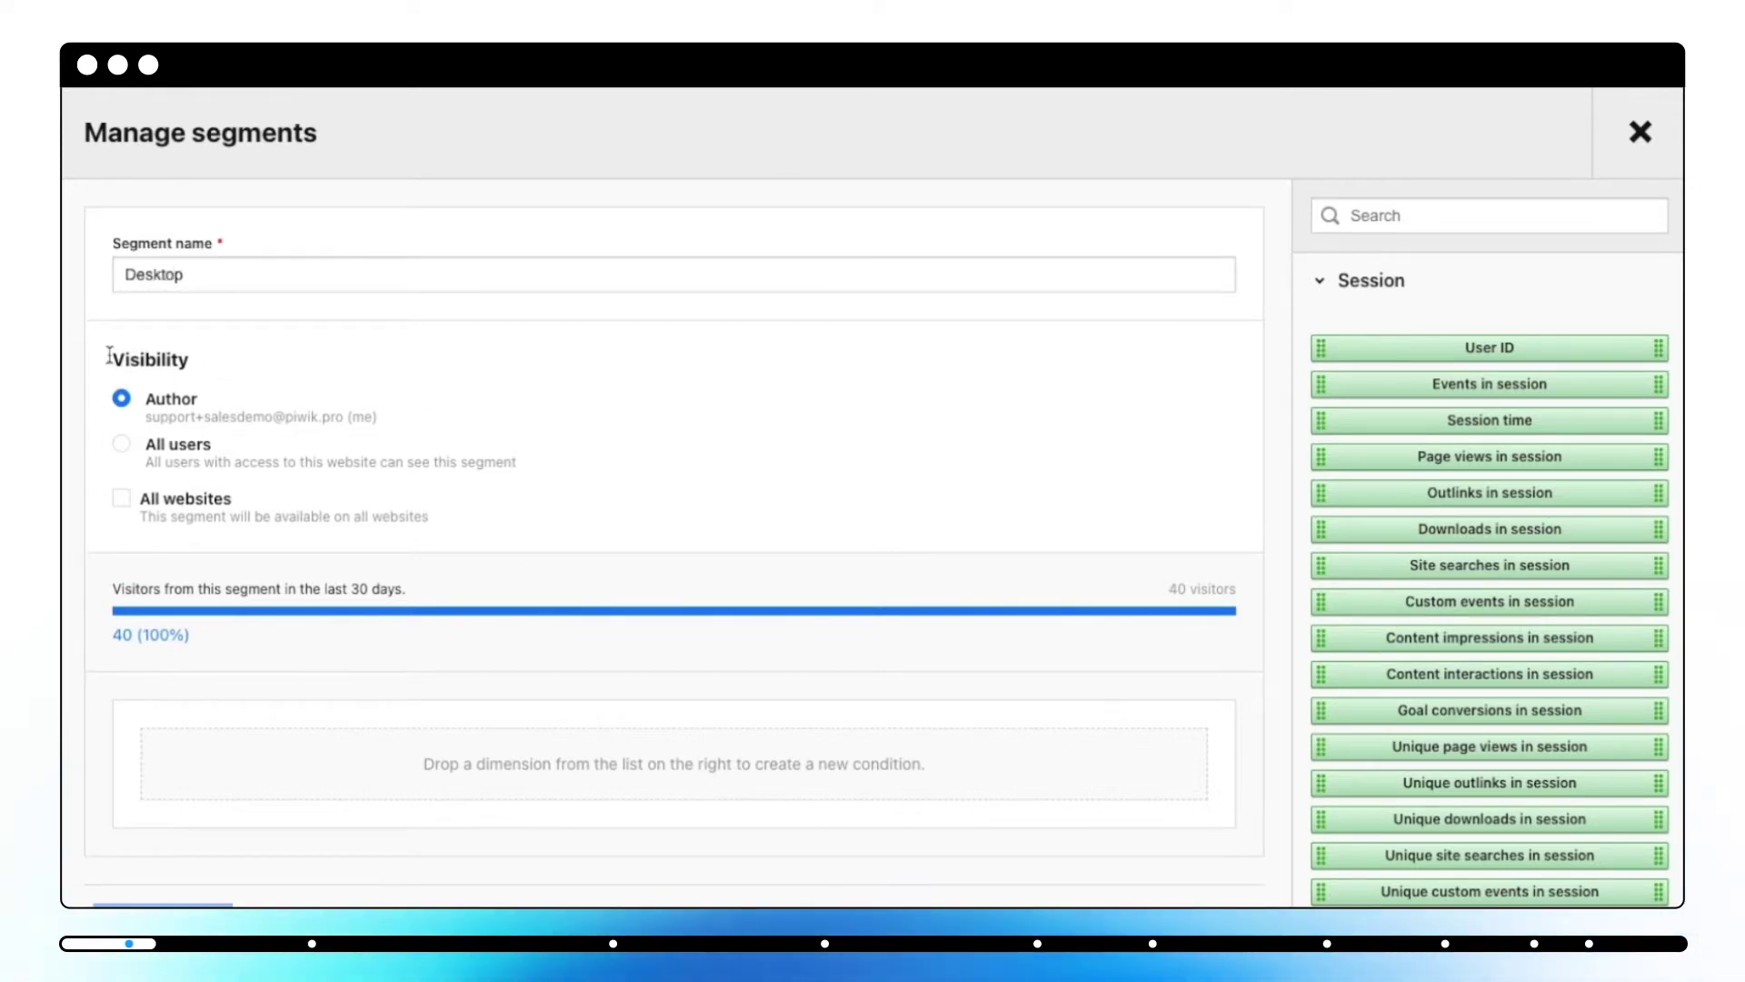
left_click(1389, 215)
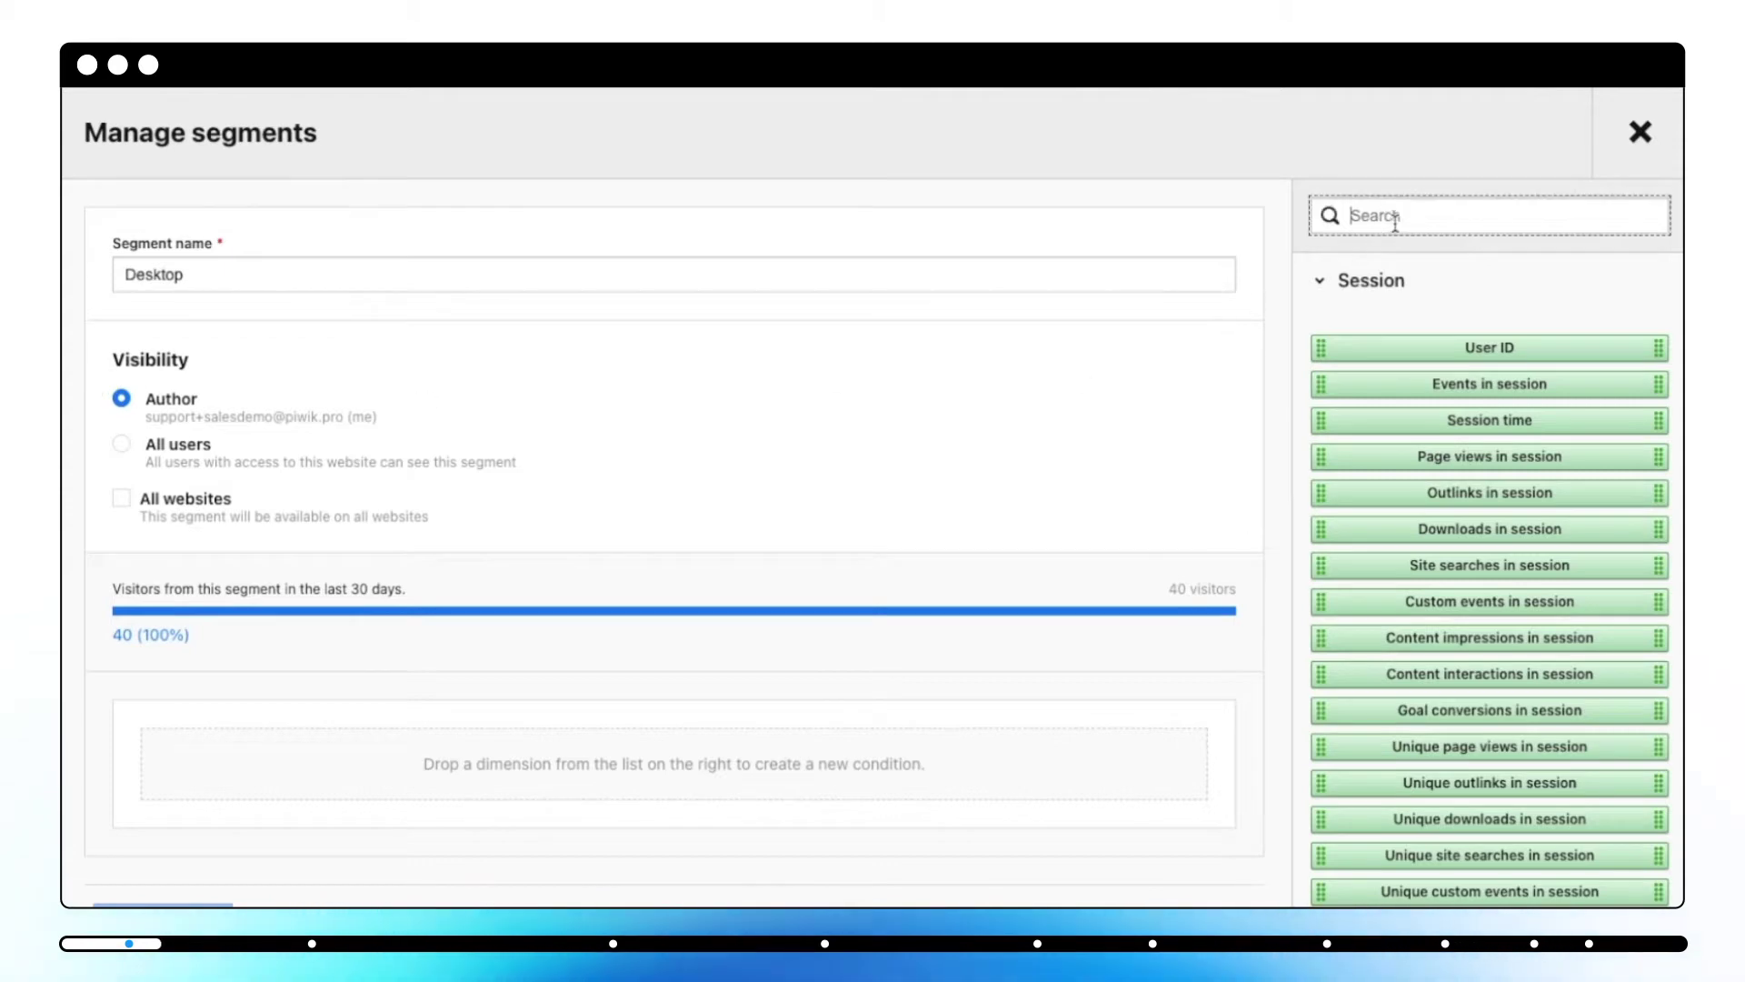
type("devi")
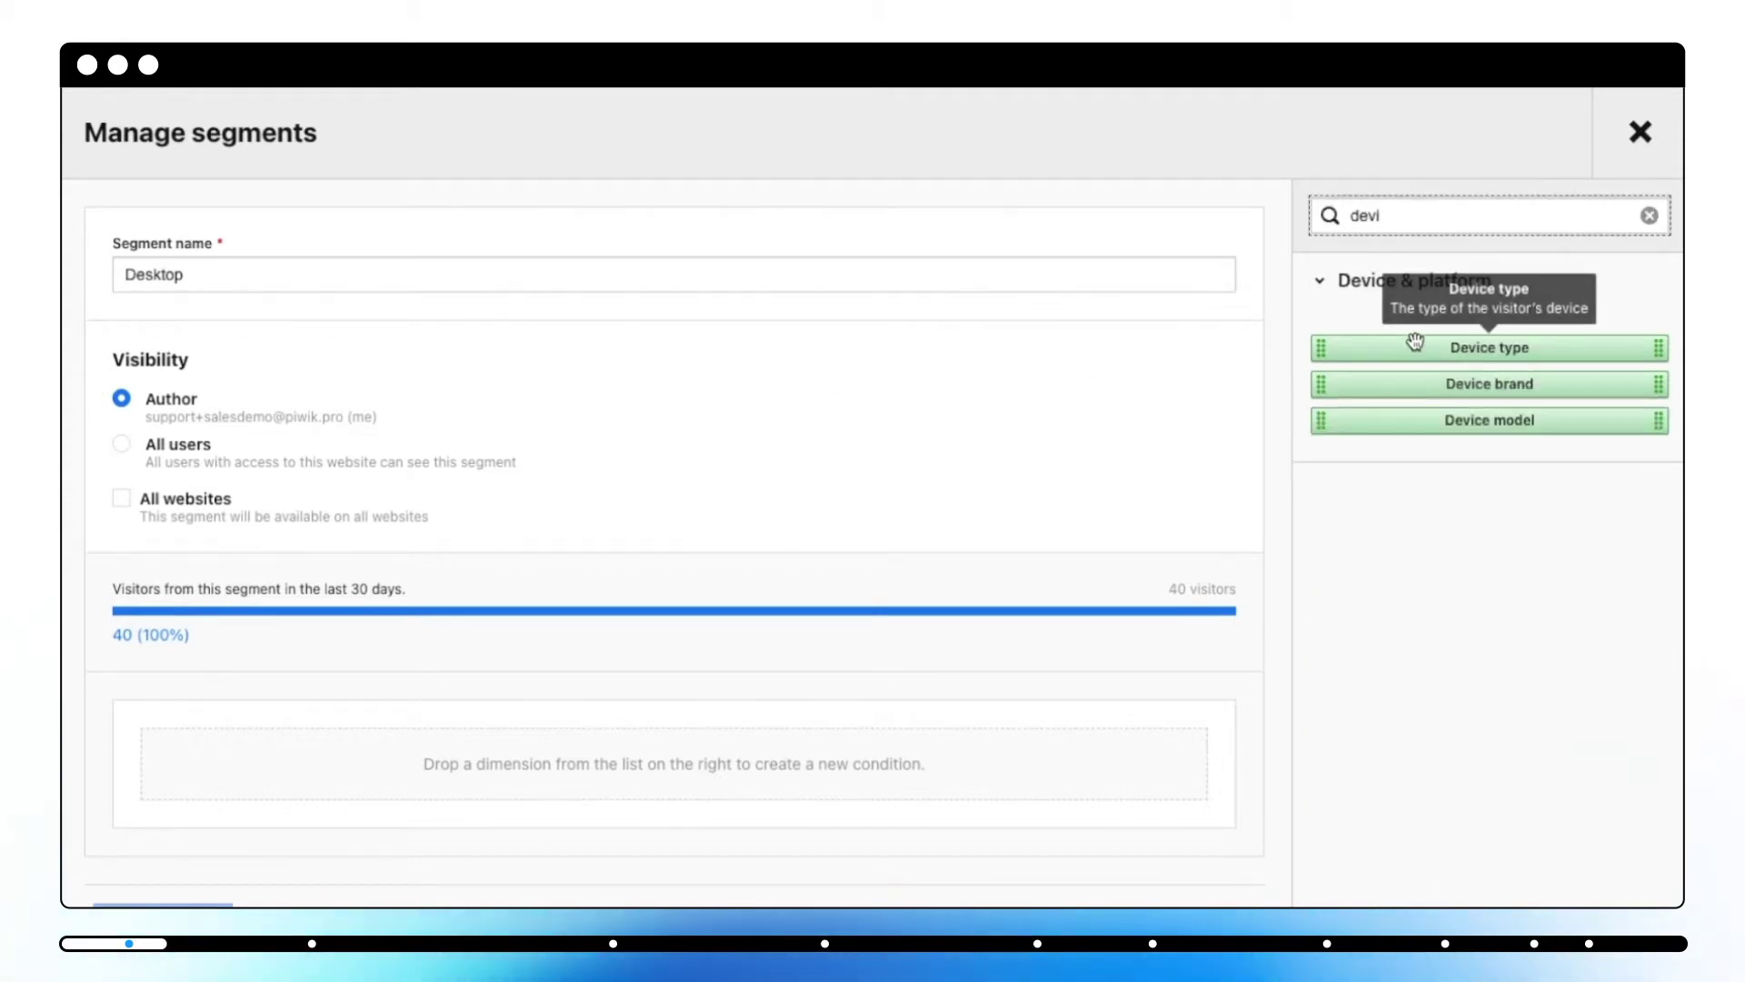
left_click_drag(1410, 347, 776, 783)
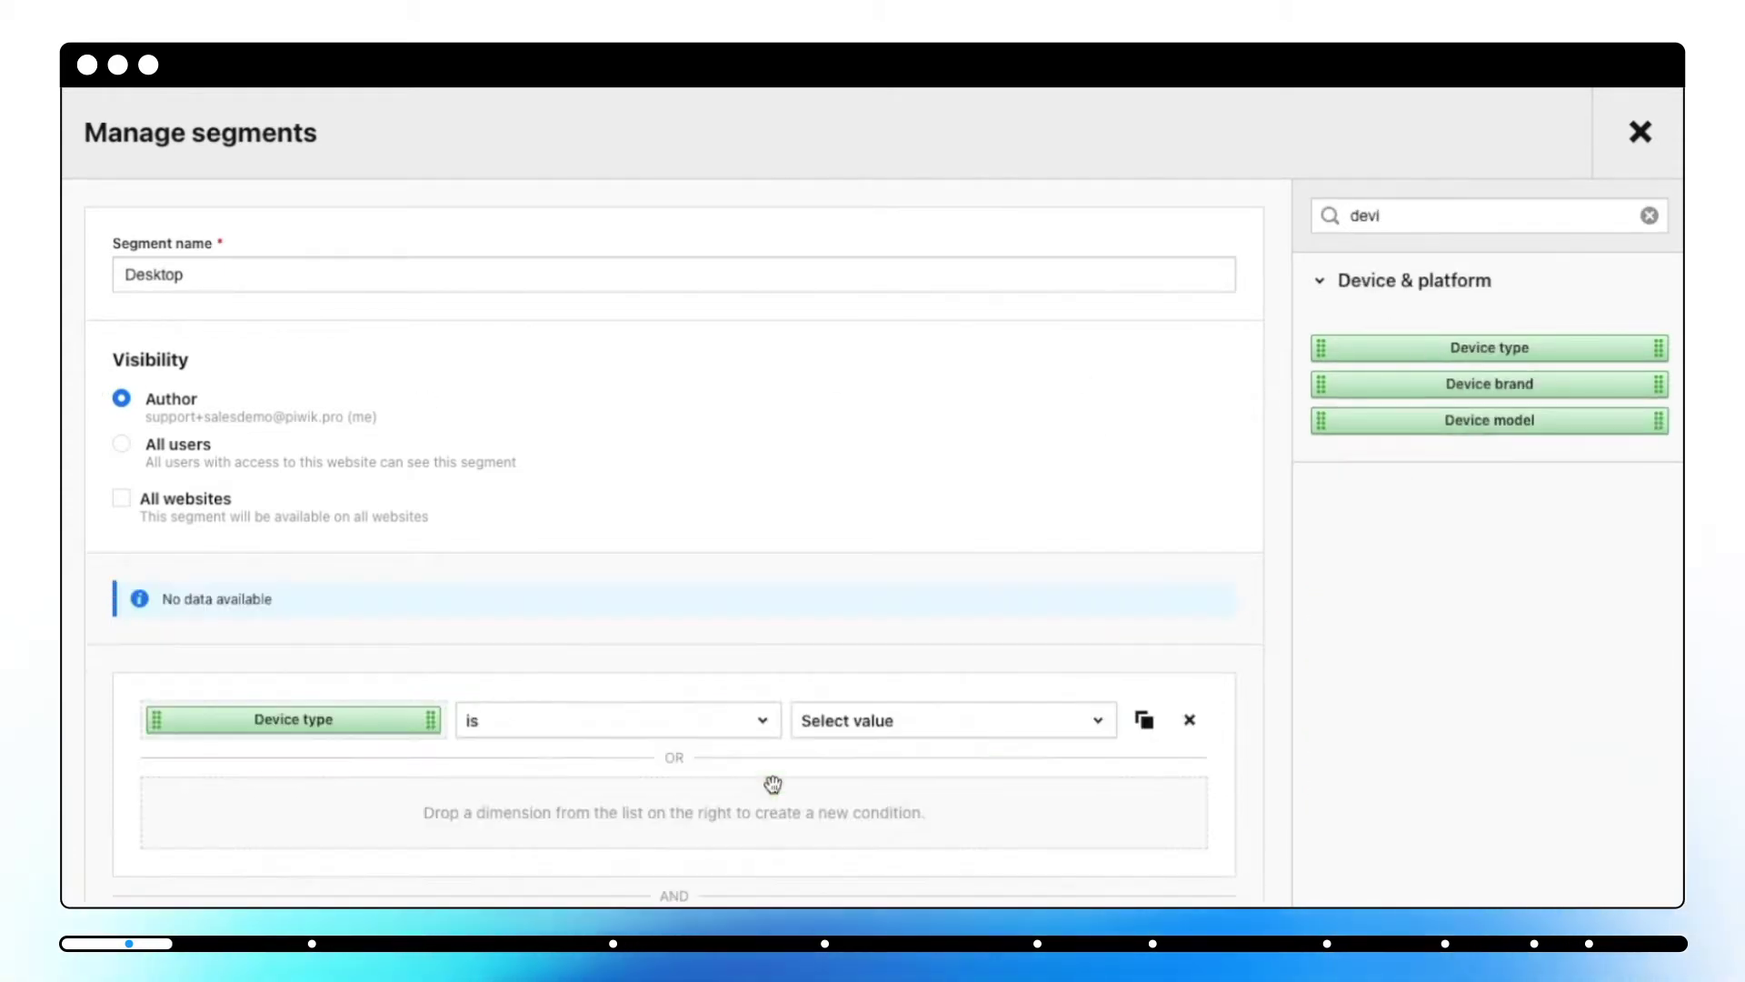
left_click(864, 733)
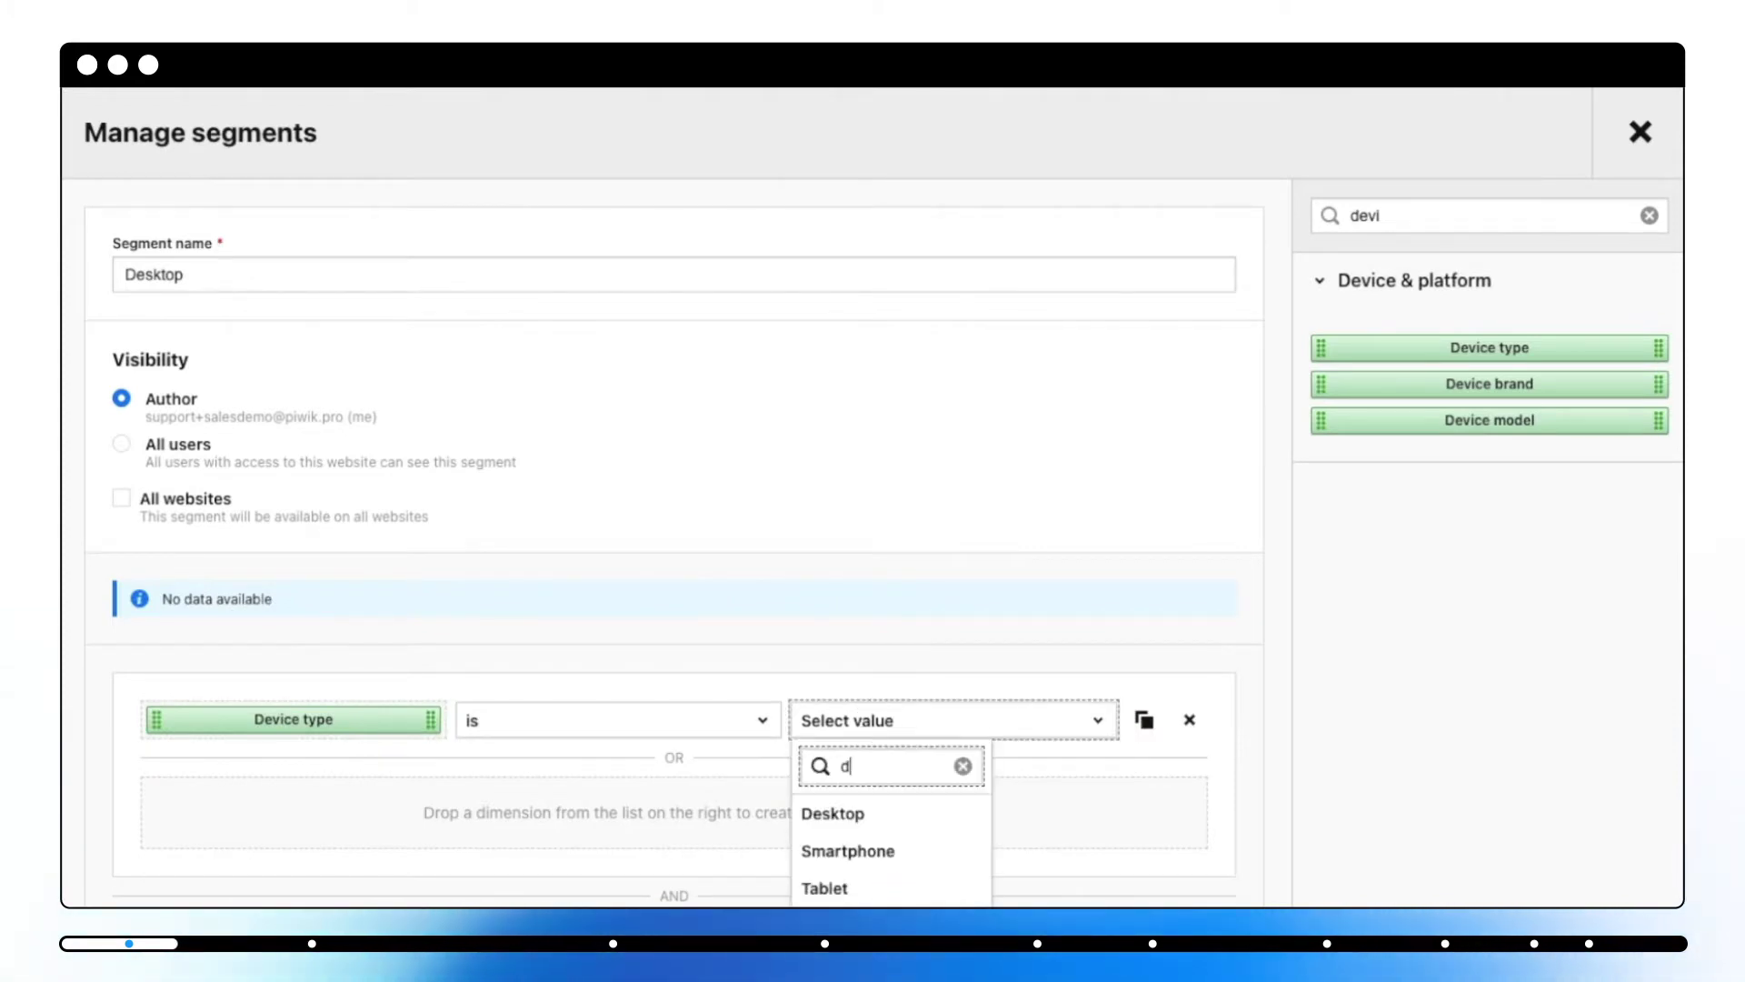
type("desk")
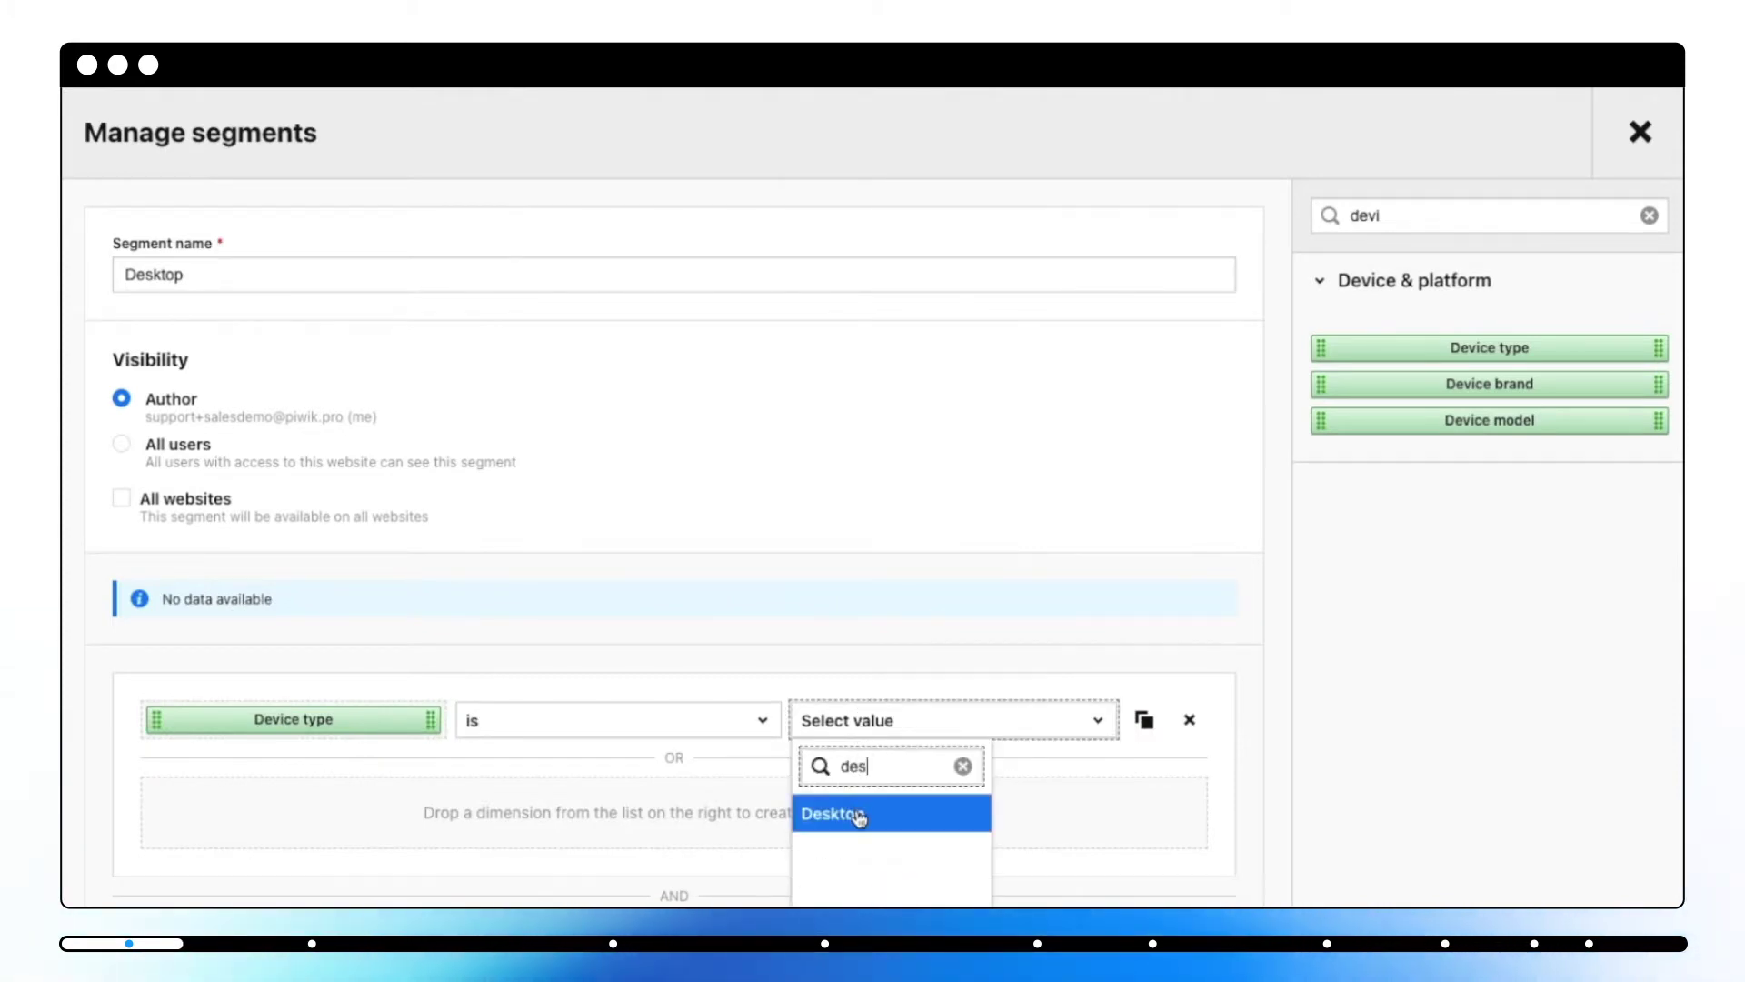
left_click(859, 815)
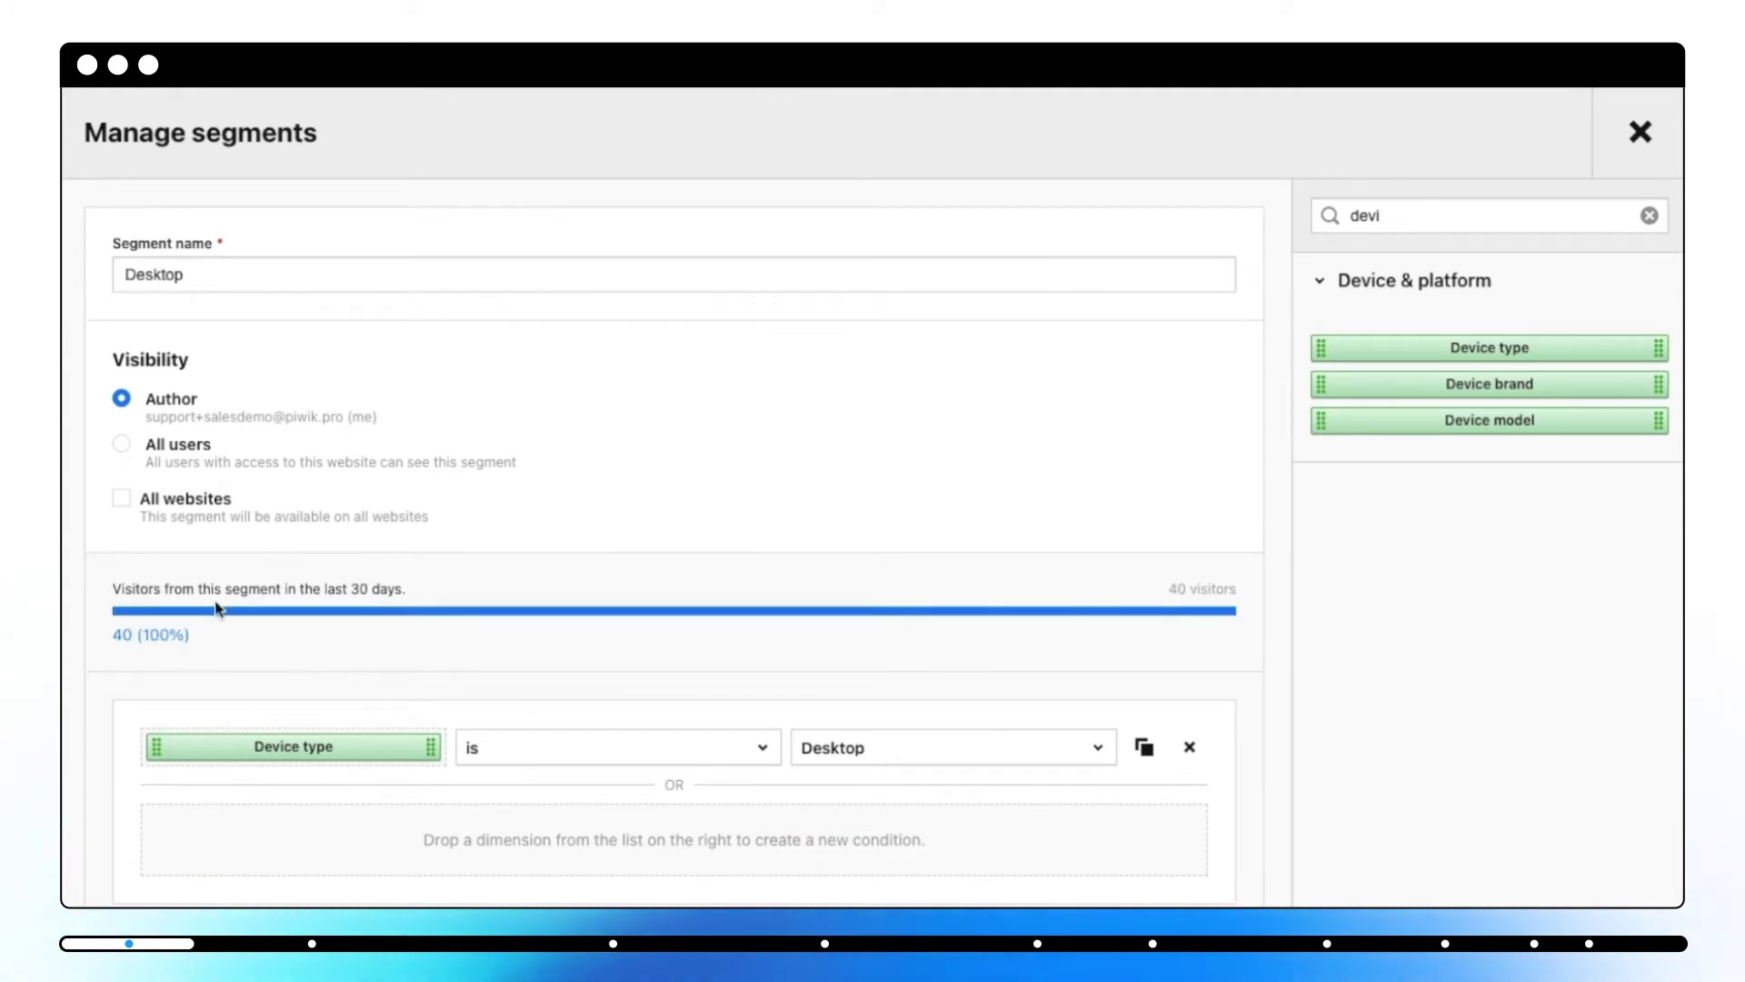
scroll(215, 604, "down", 2)
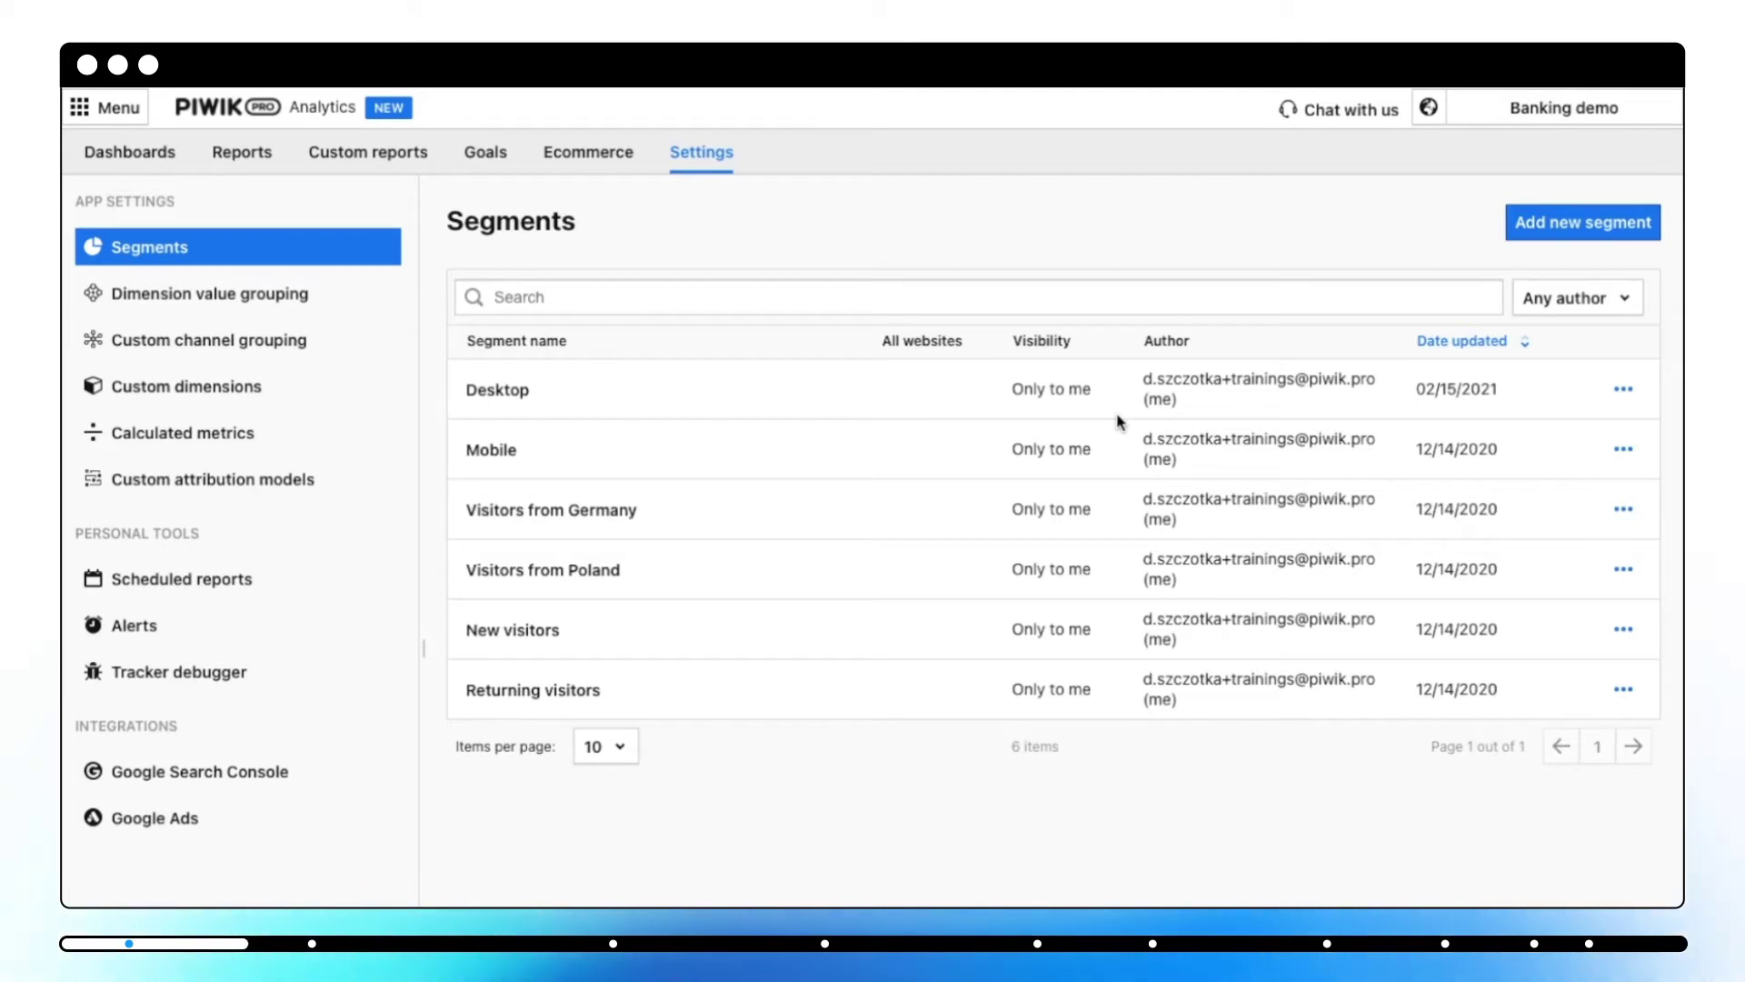
Step: Apply the Desktop segment to the Channels report
left_click(1613, 400)
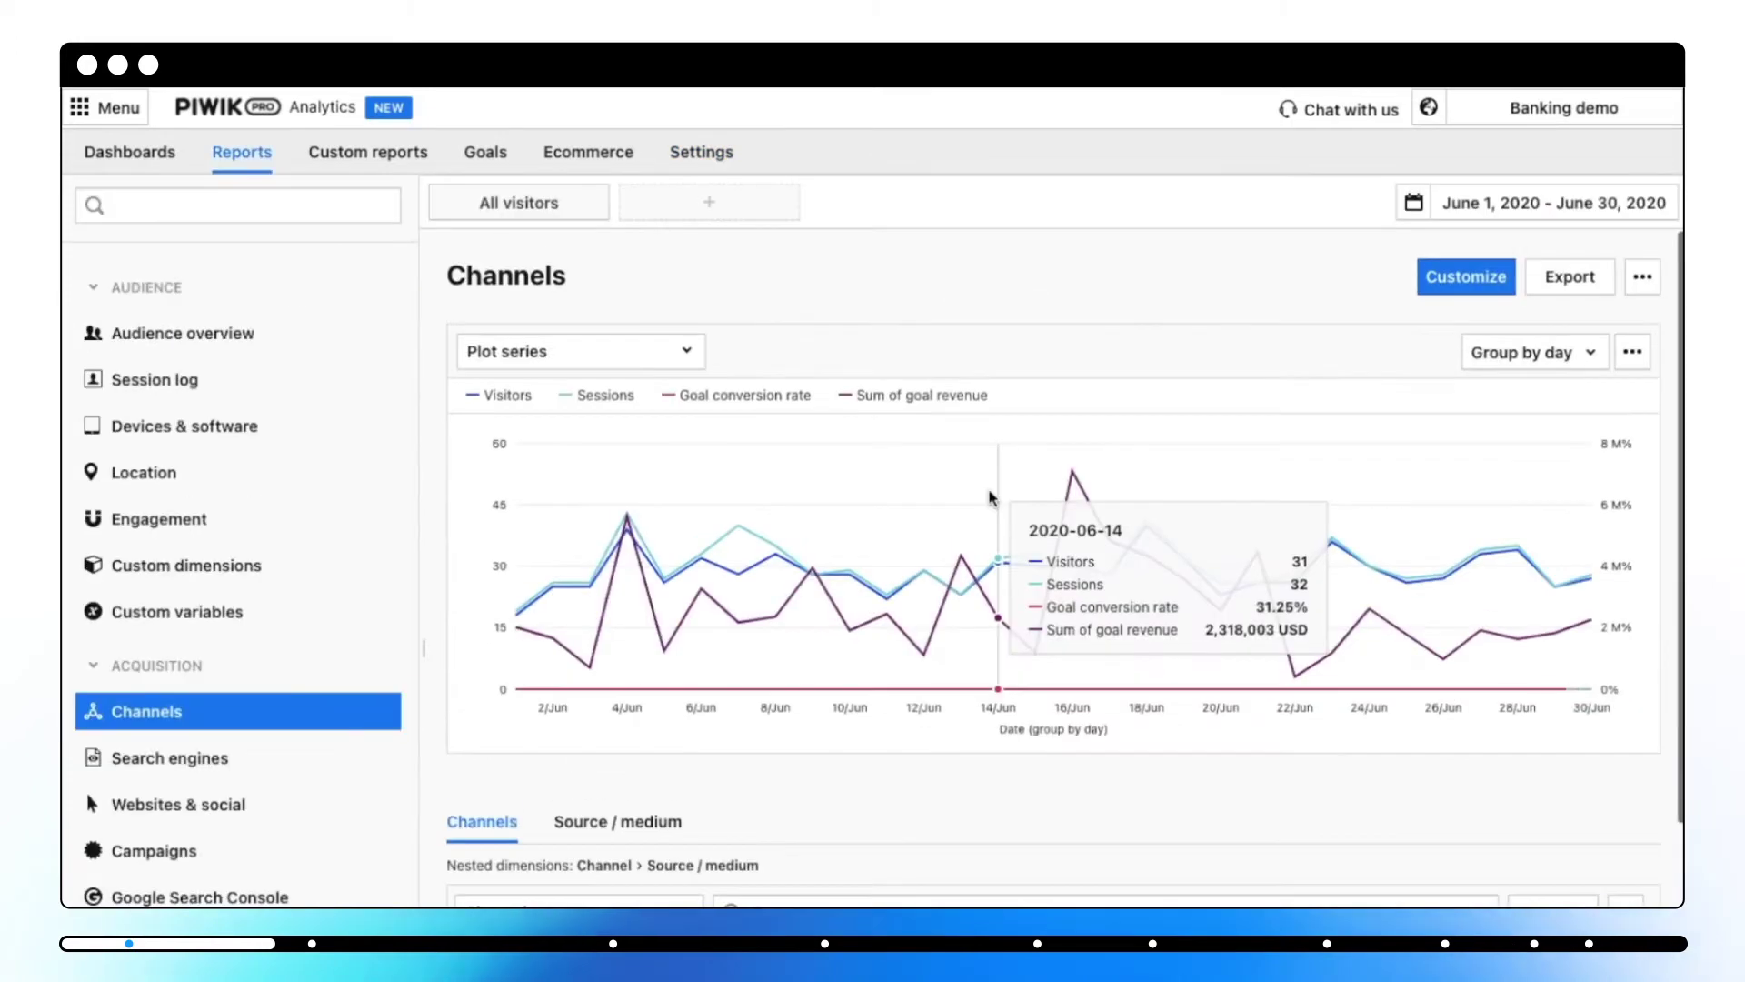
left_click(556, 205)
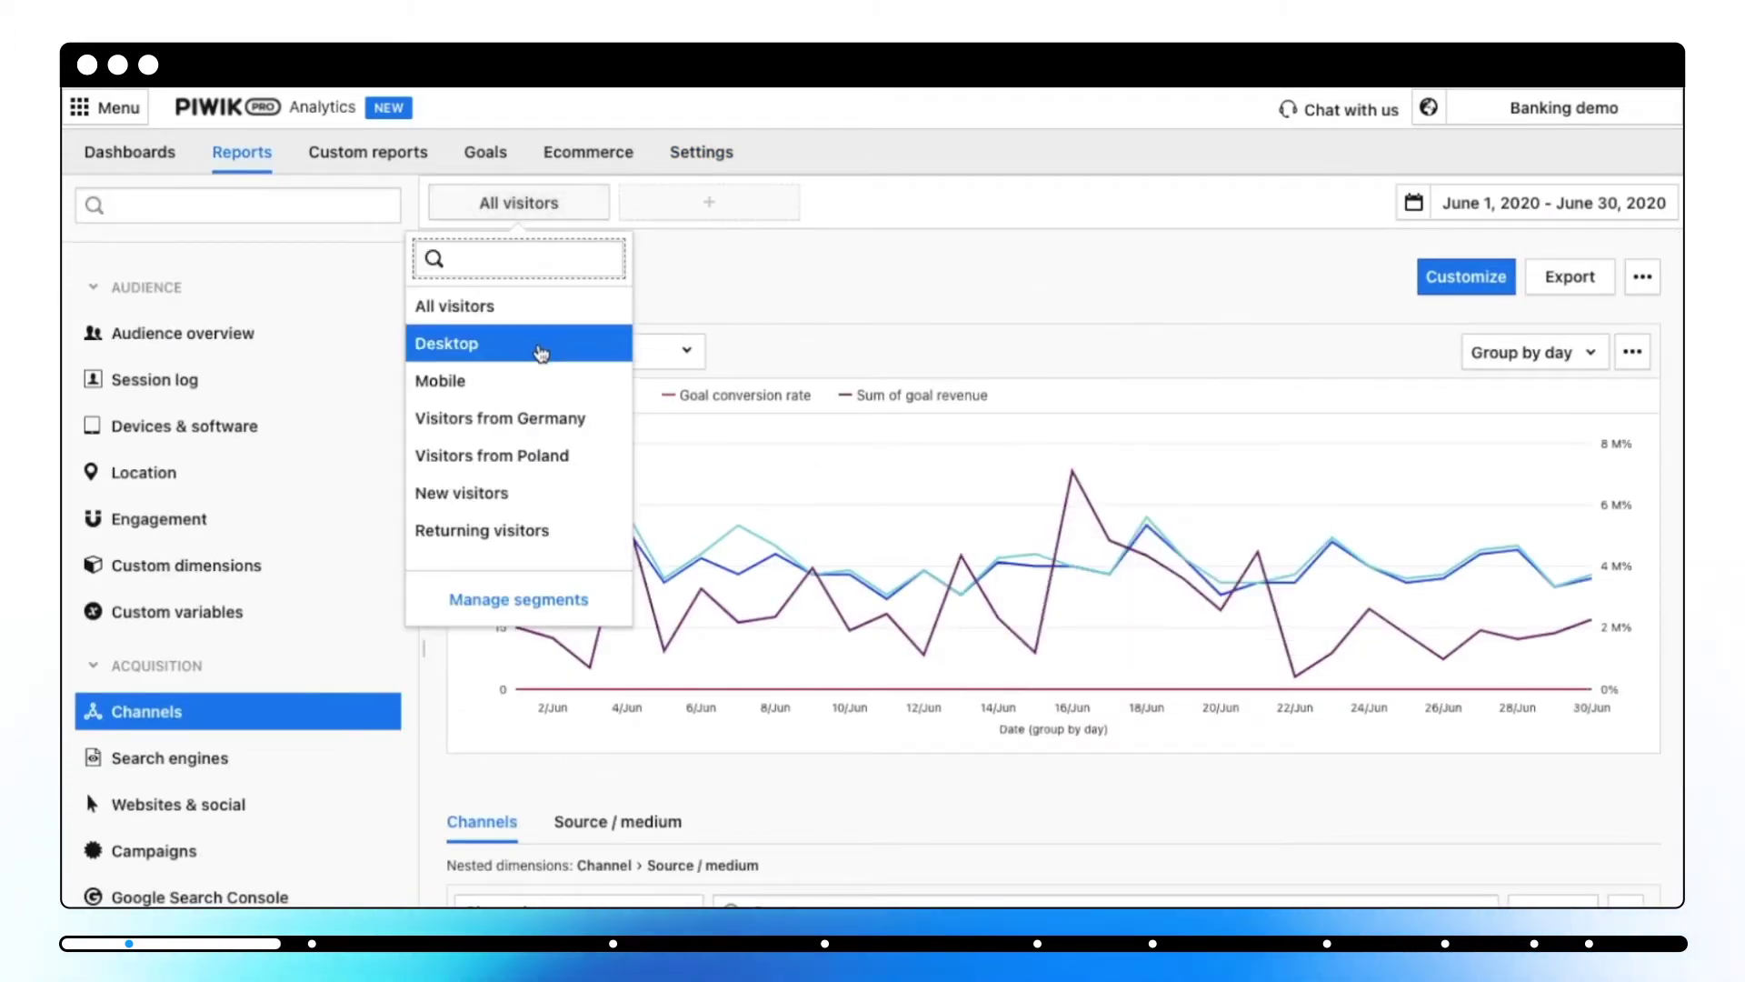
left_click(546, 342)
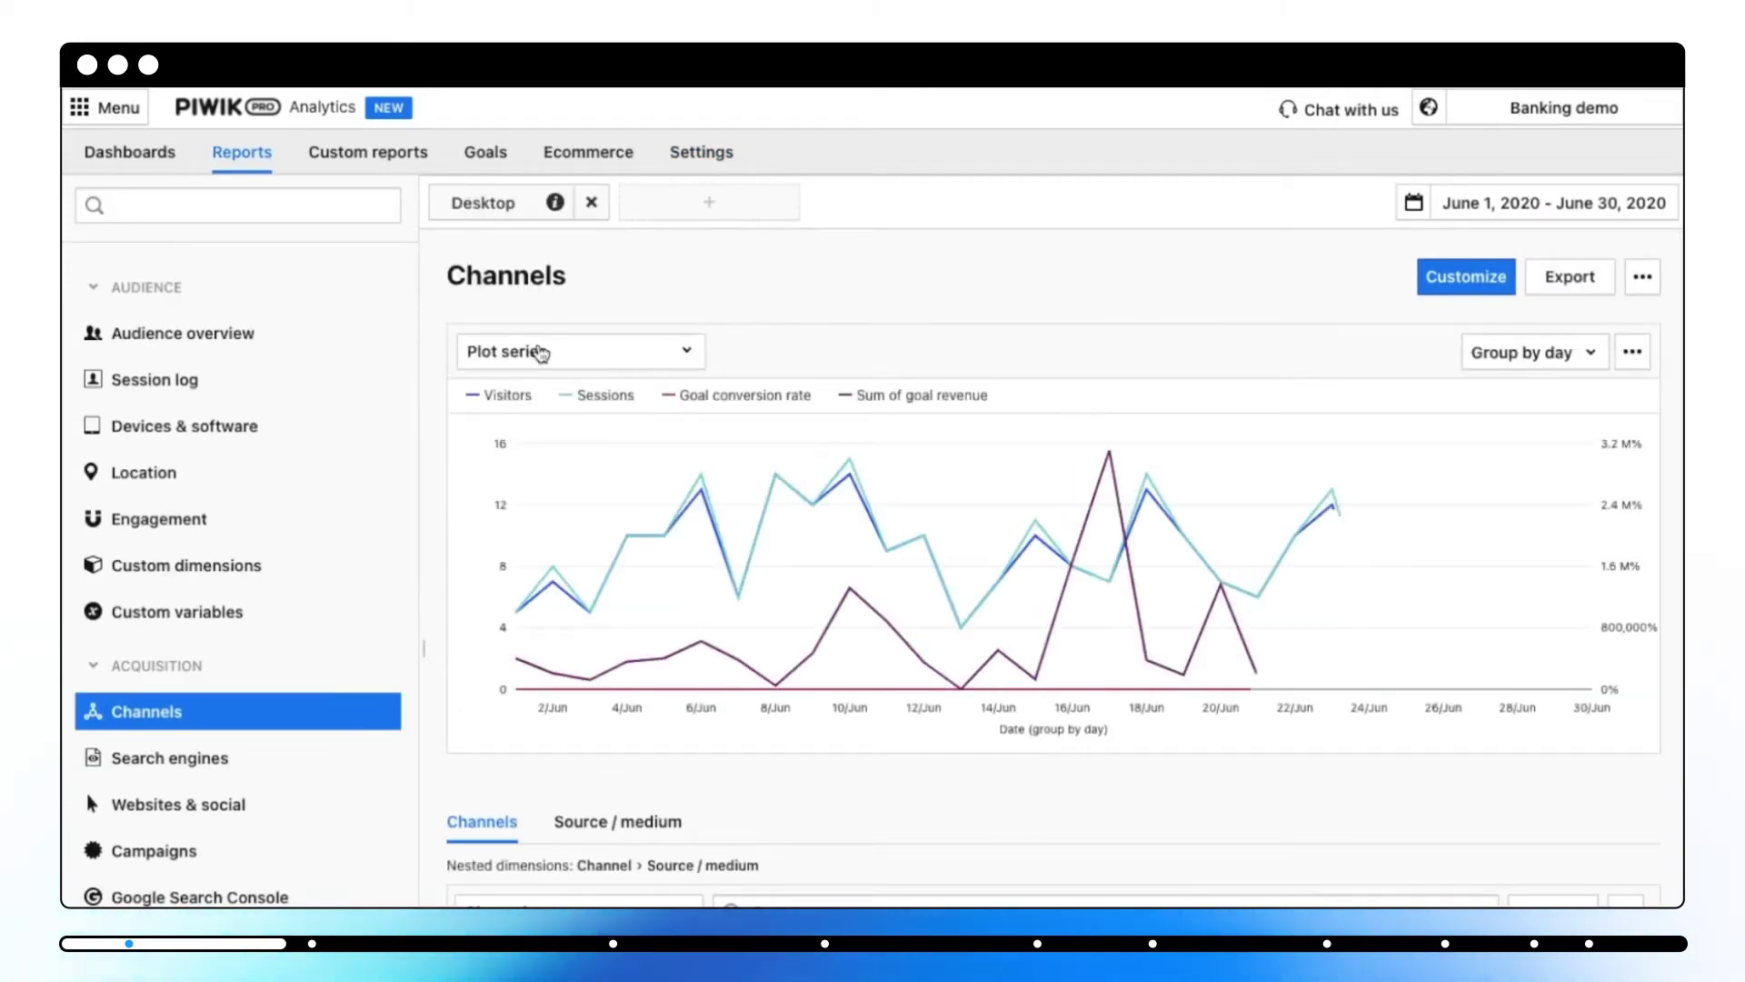
scroll(809, 545, "down", 3)
scroll(808, 545, "up", 3)
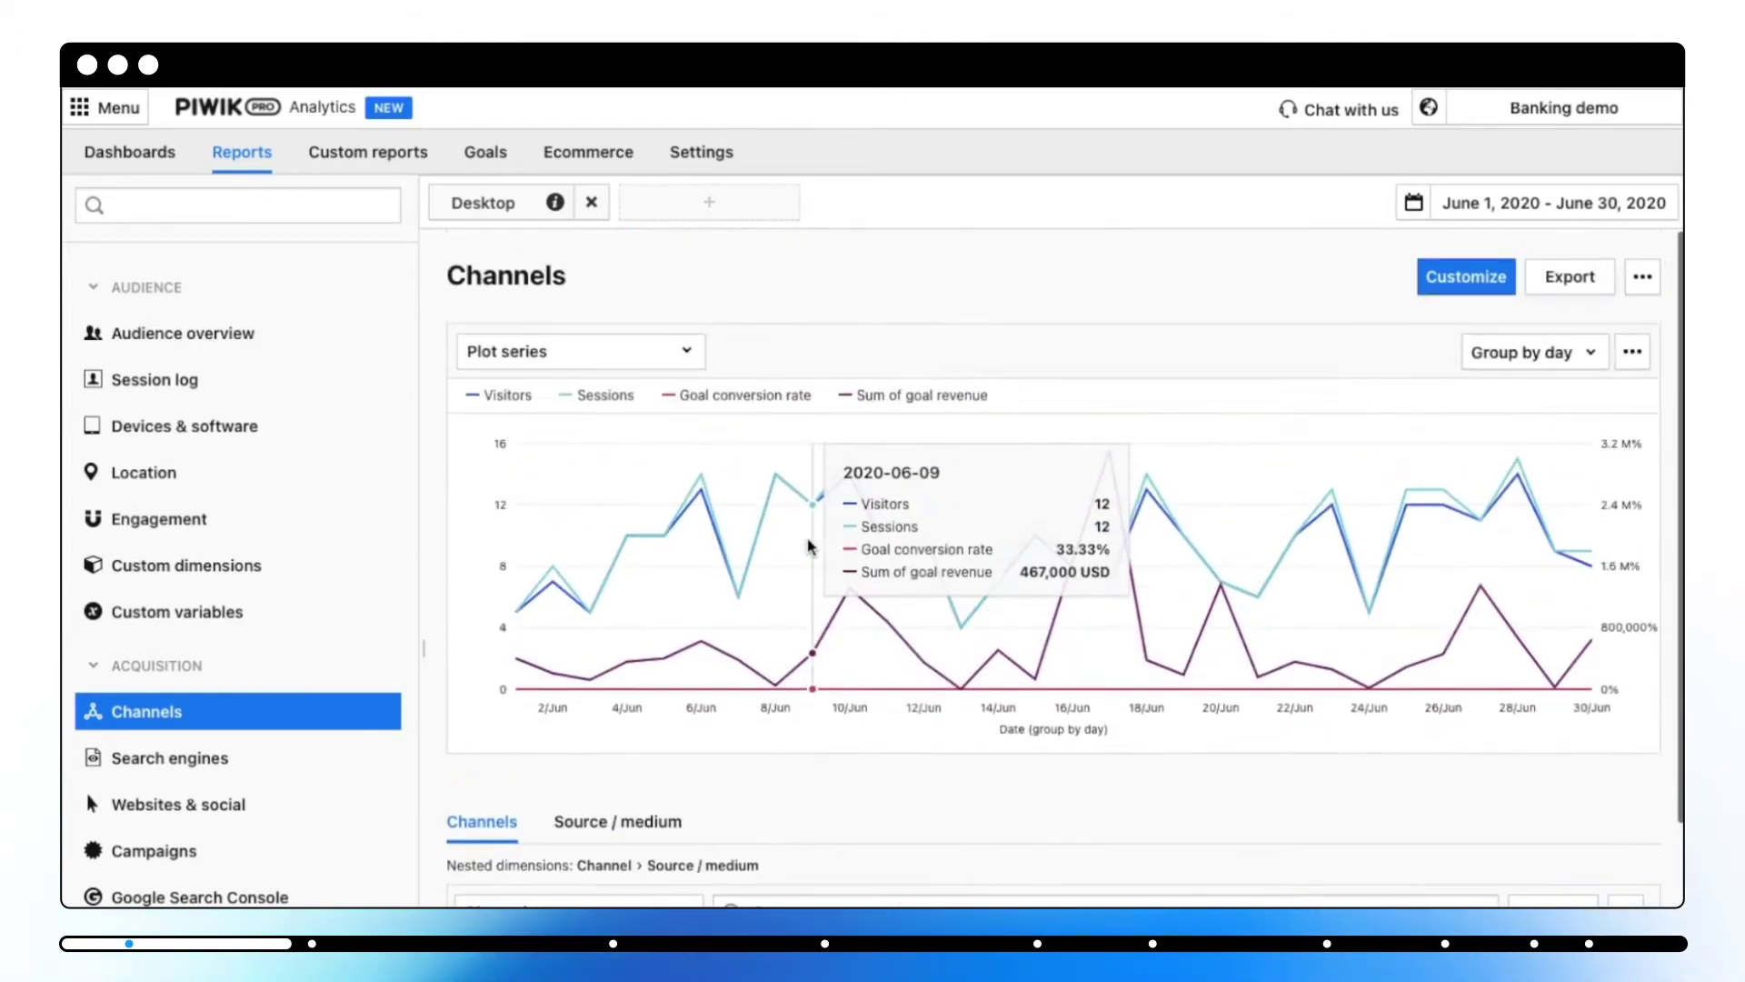
Step: Add the Mobile segment for comparison and scroll down to the Channels table
left_click(651, 207)
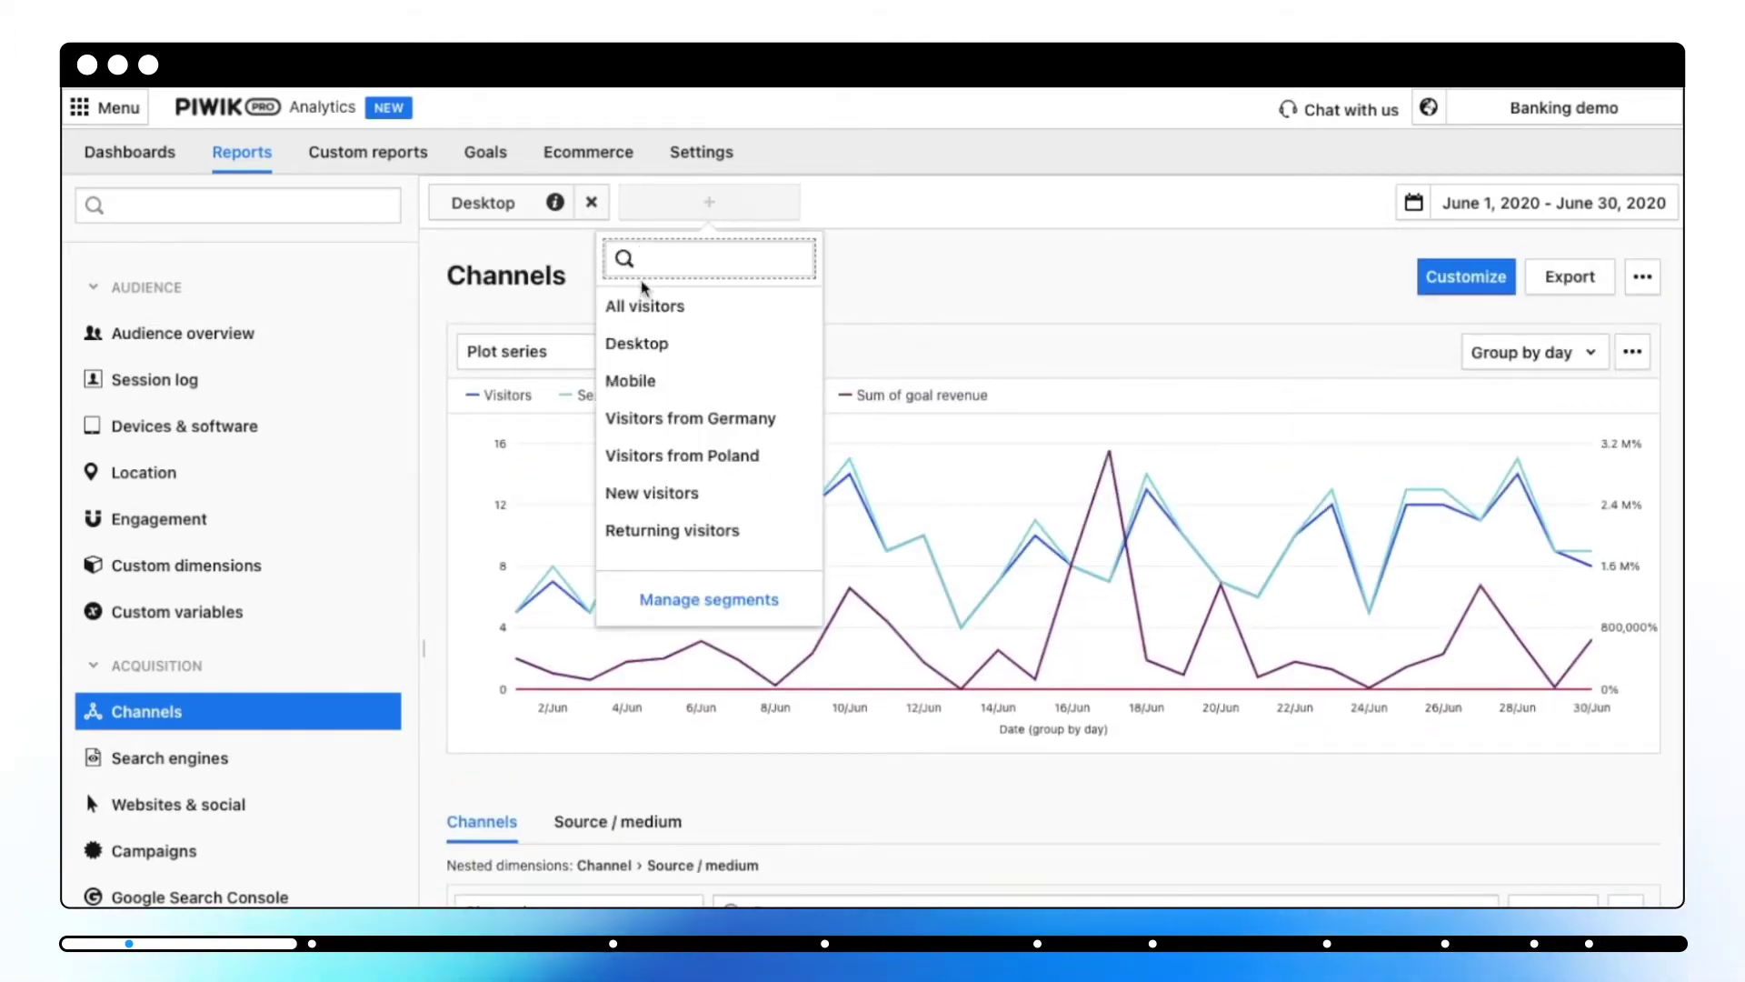
left_click(651, 374)
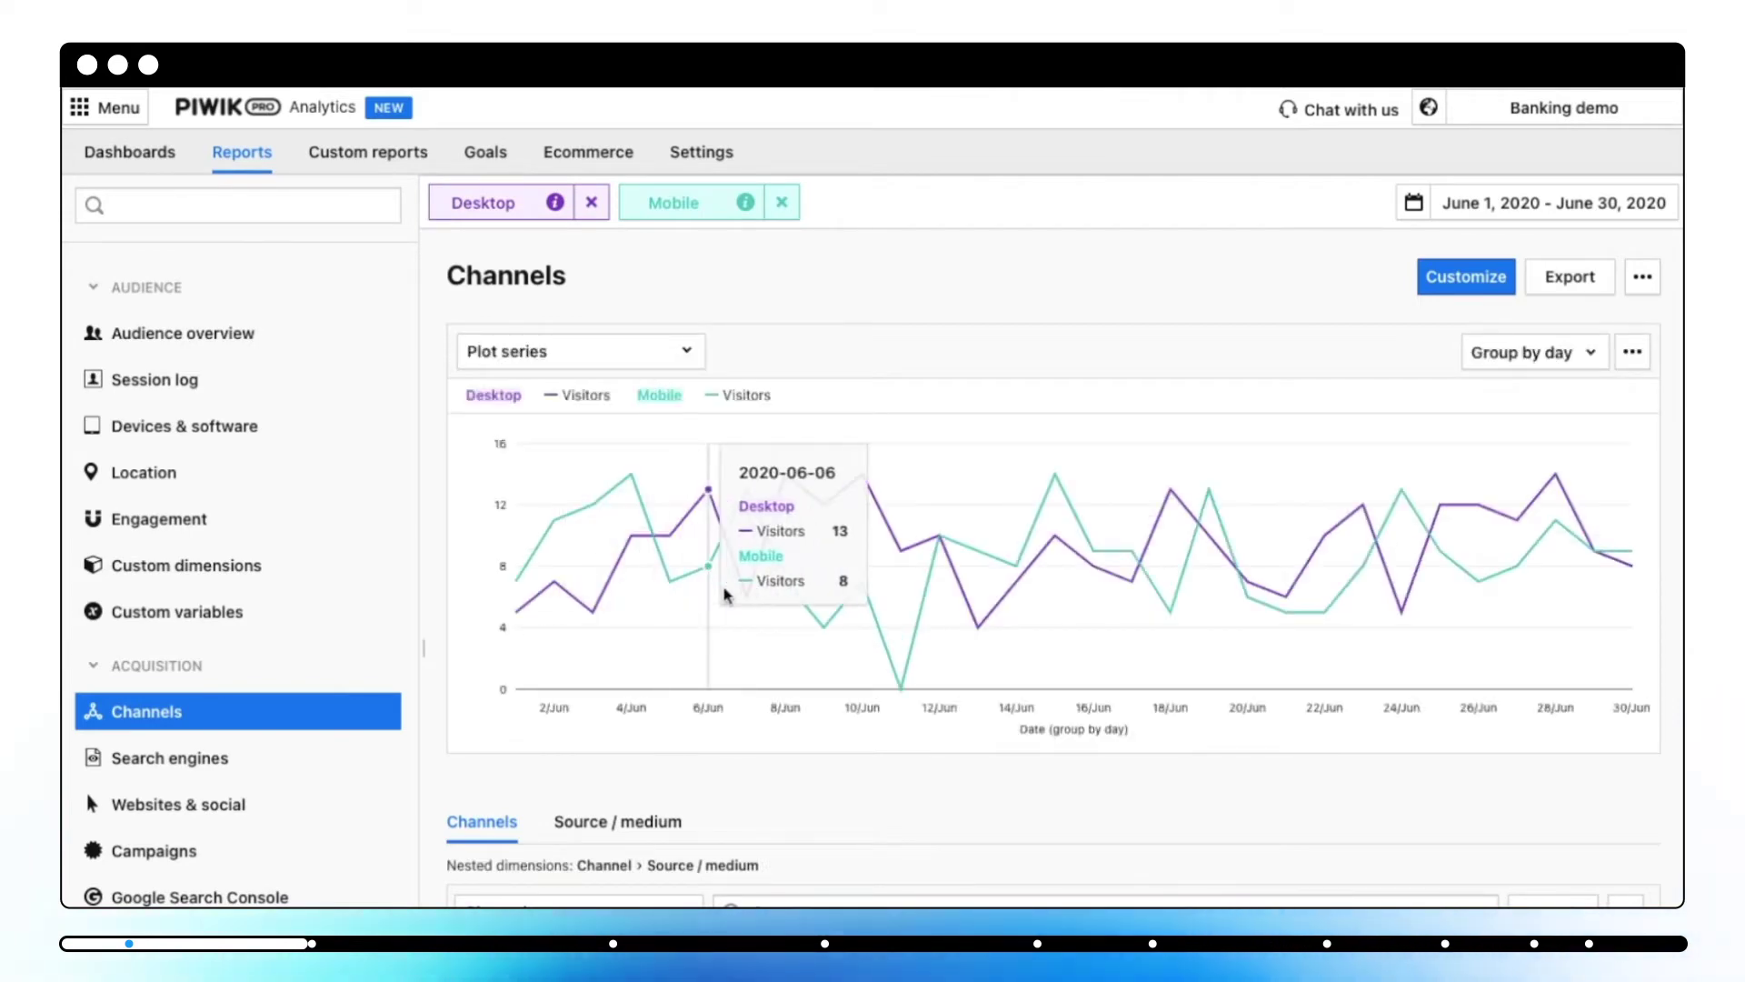
scroll(727, 595, "down", 3)
scroll(727, 595, "down", 4)
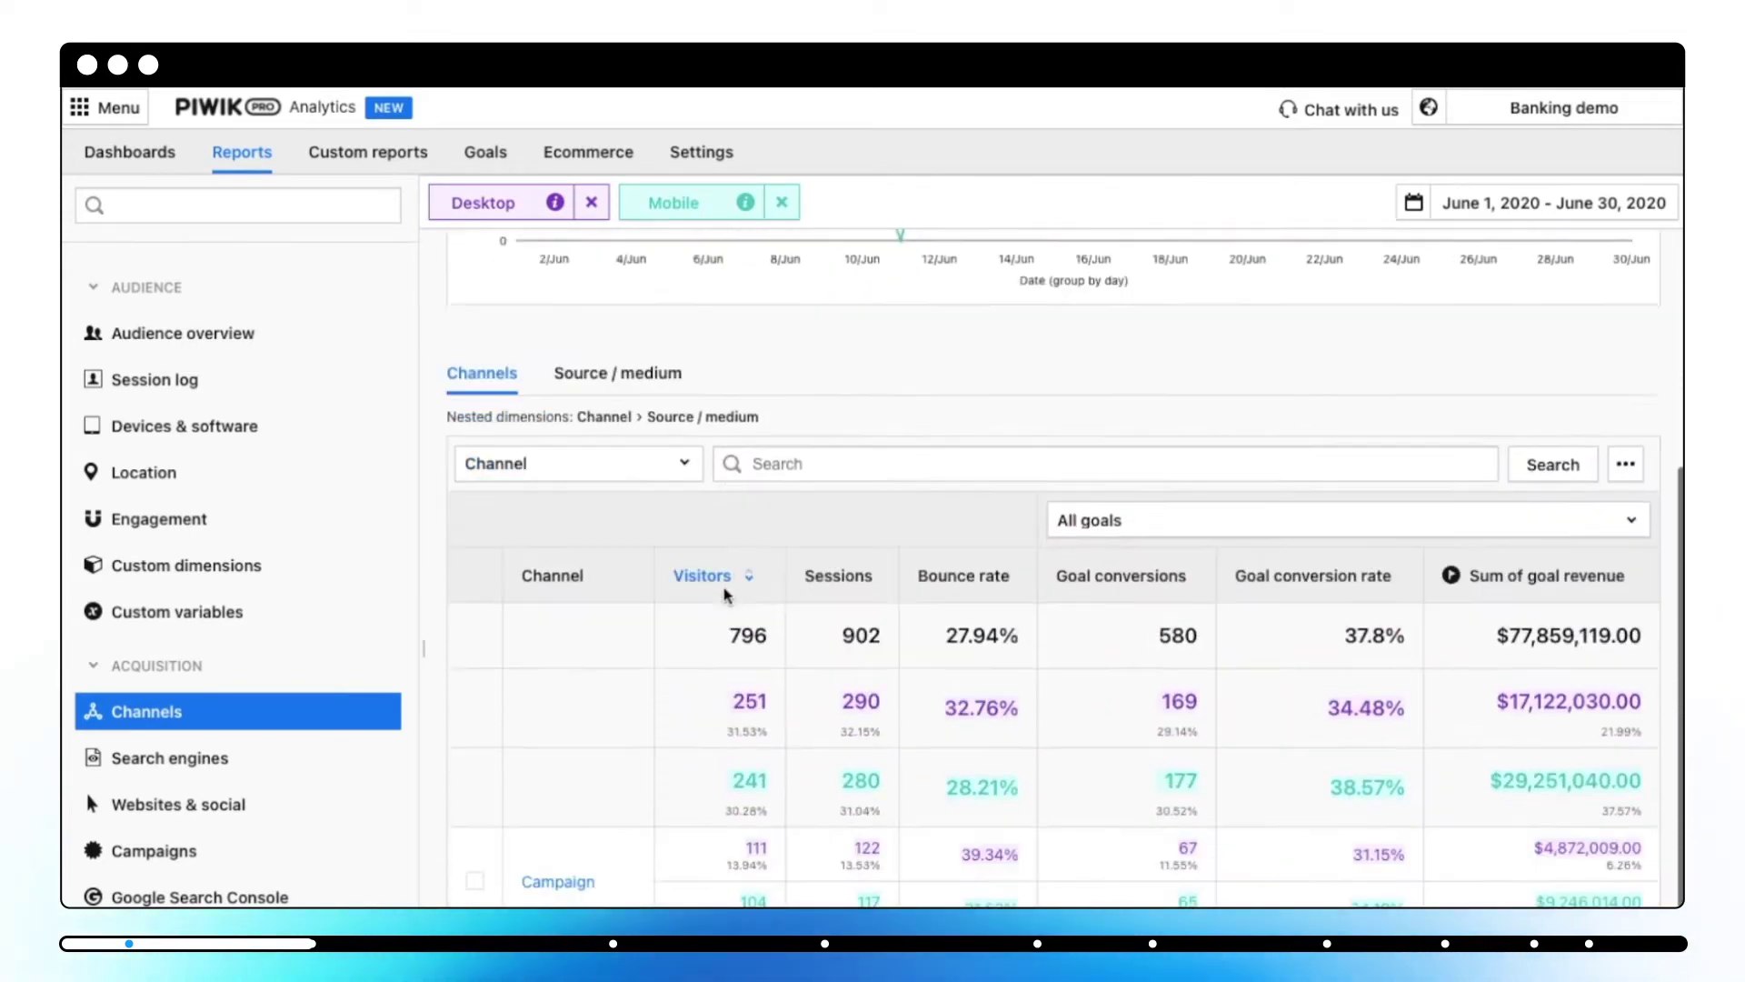
scroll(728, 595, "down", 2)
scroll(727, 595, "down", 1)
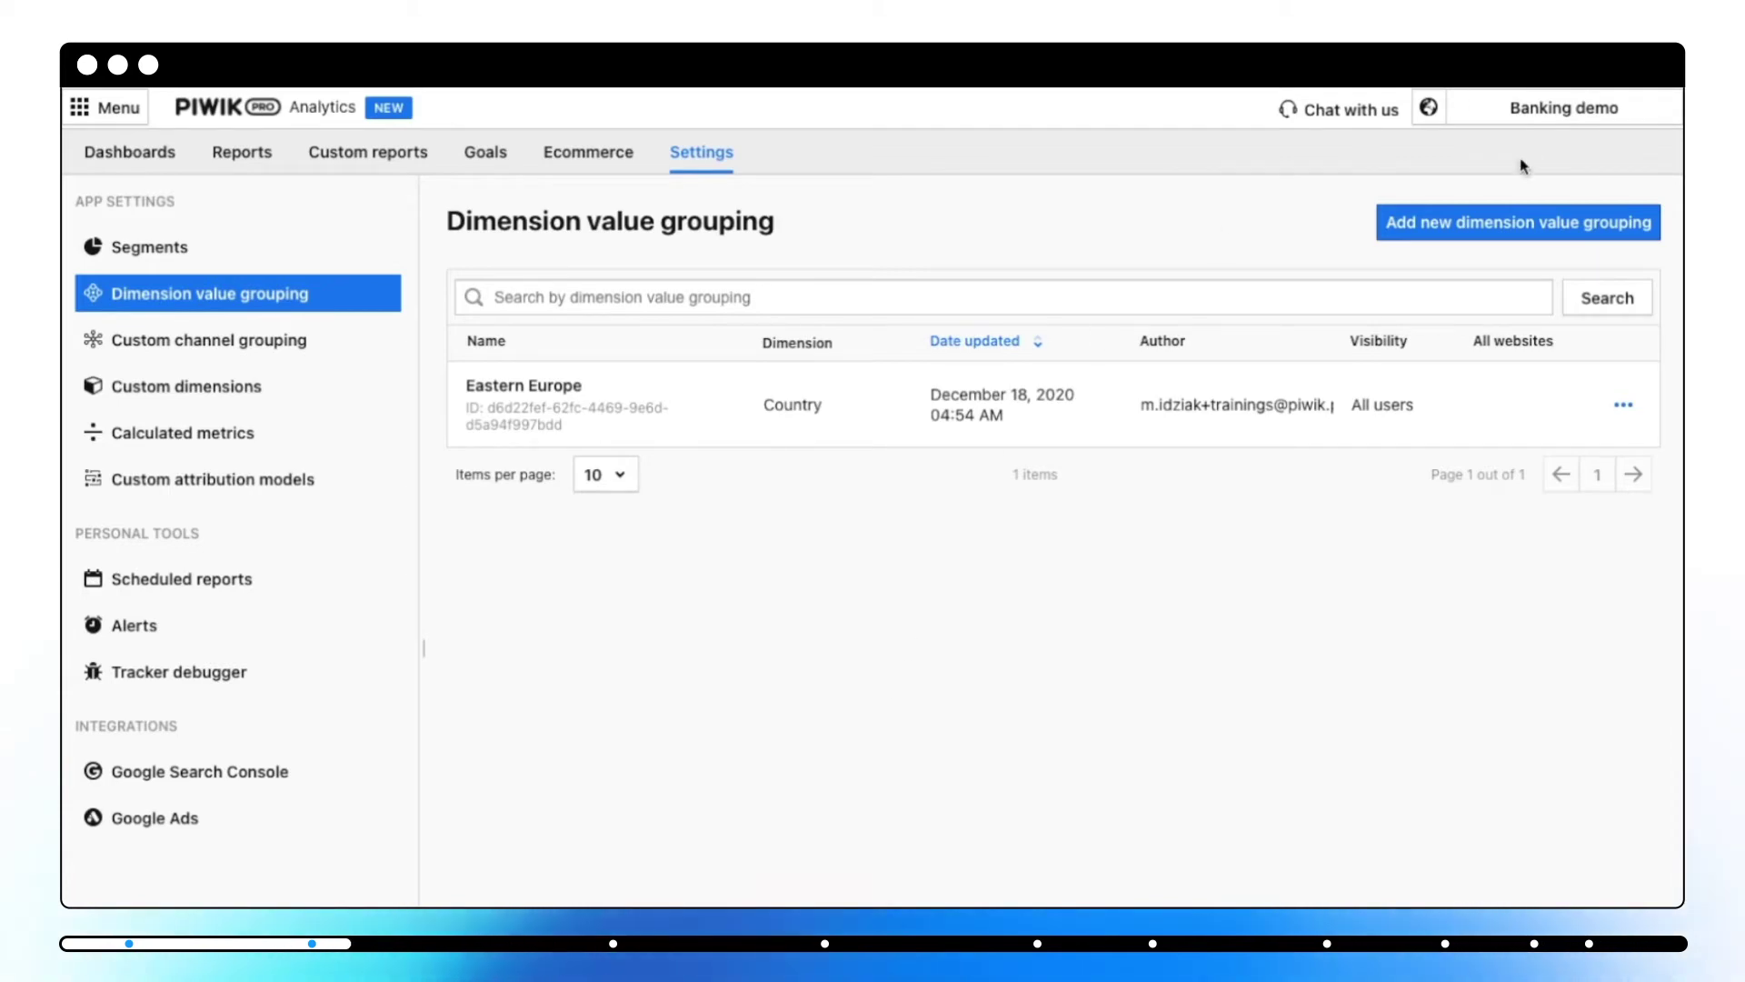
Step: Create a new dimension value grouping named 'Countries by sales'
left_click(1477, 228)
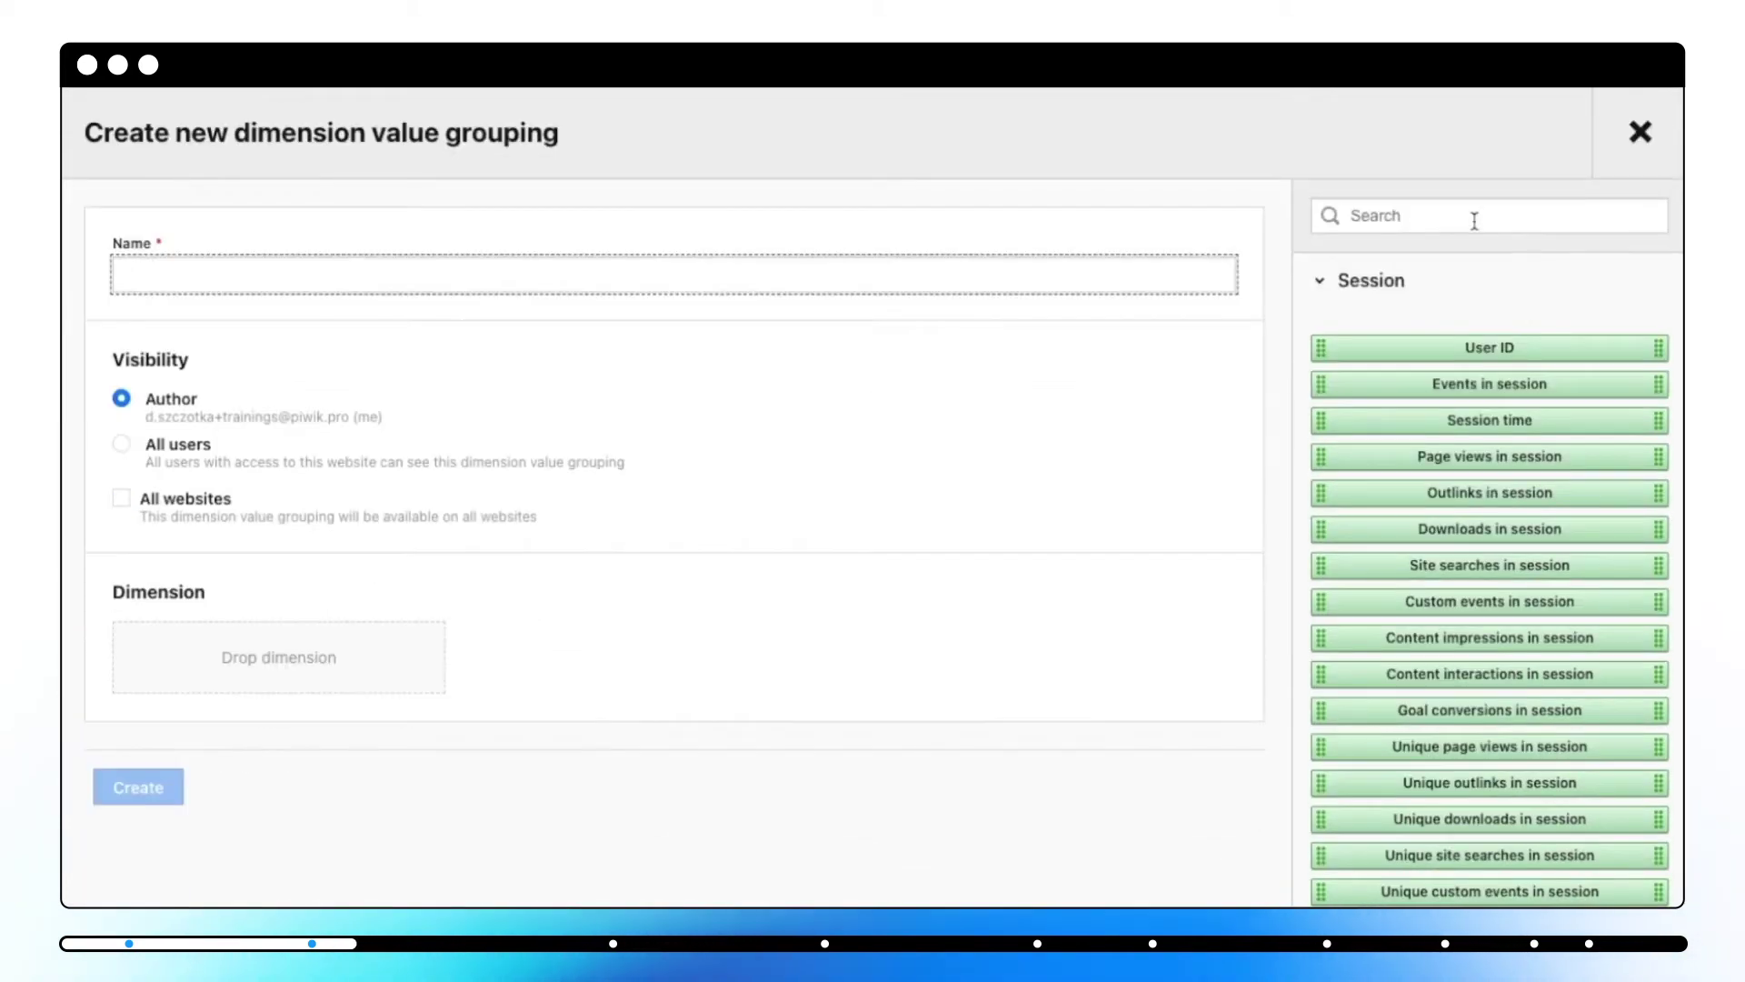
type("C")
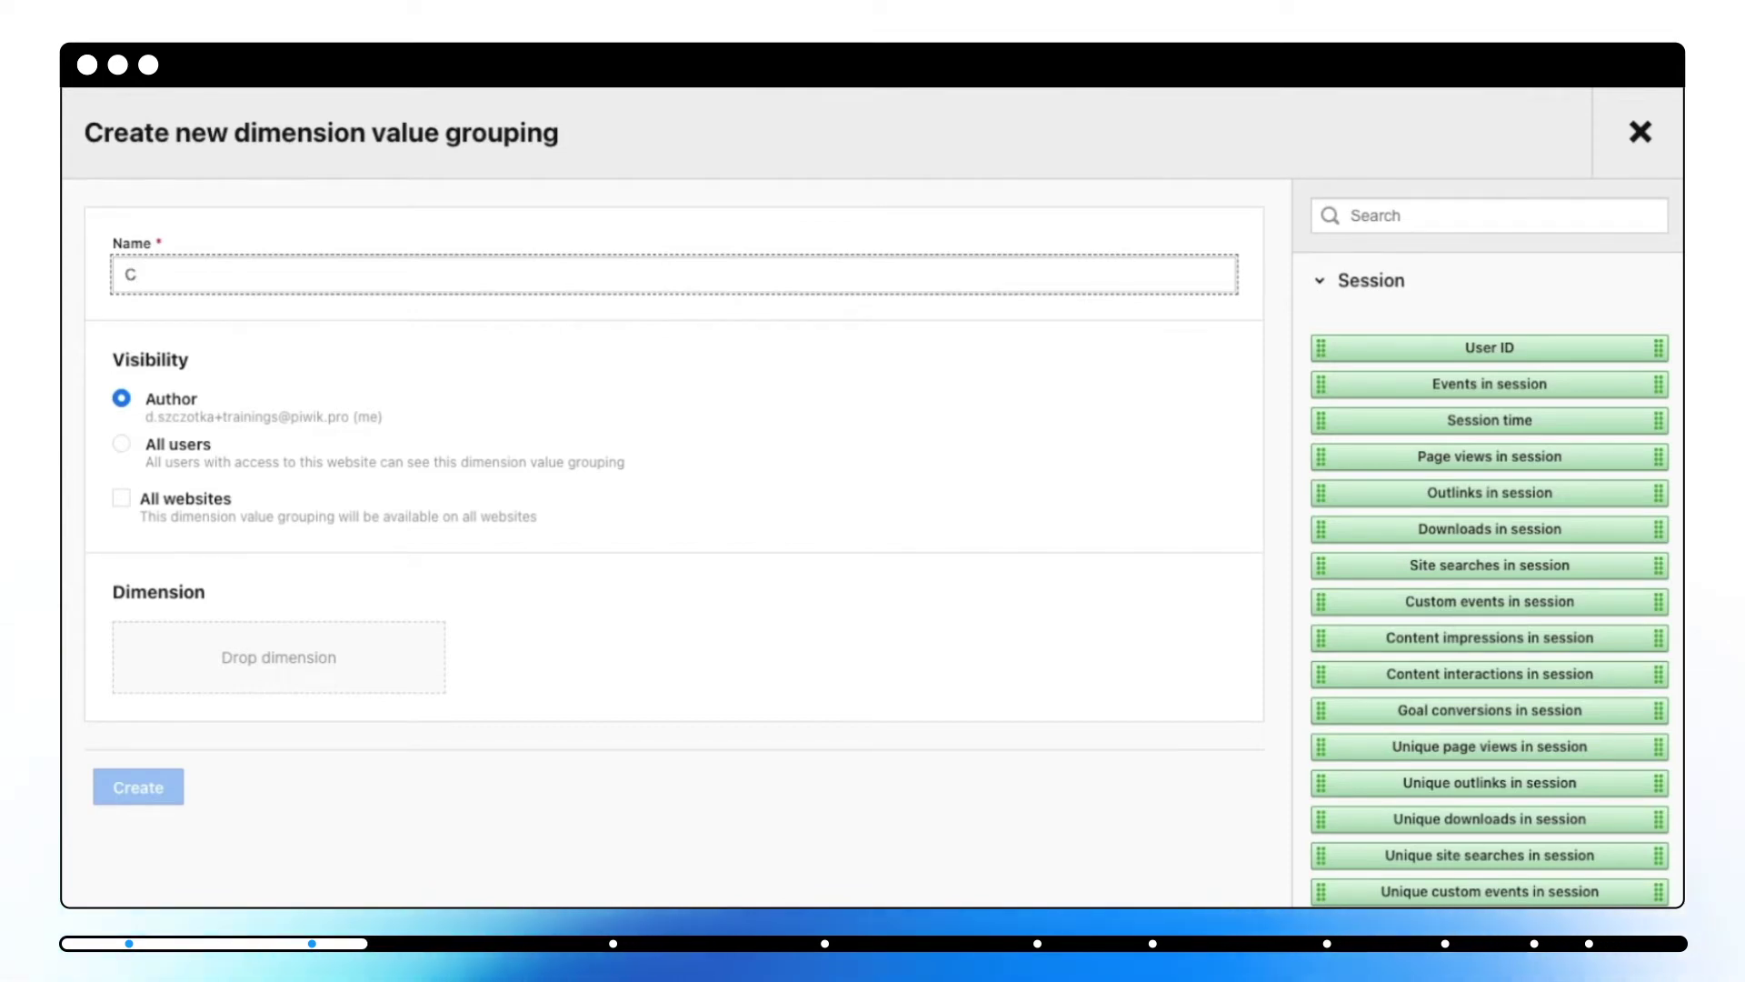
type("ountries by sales")
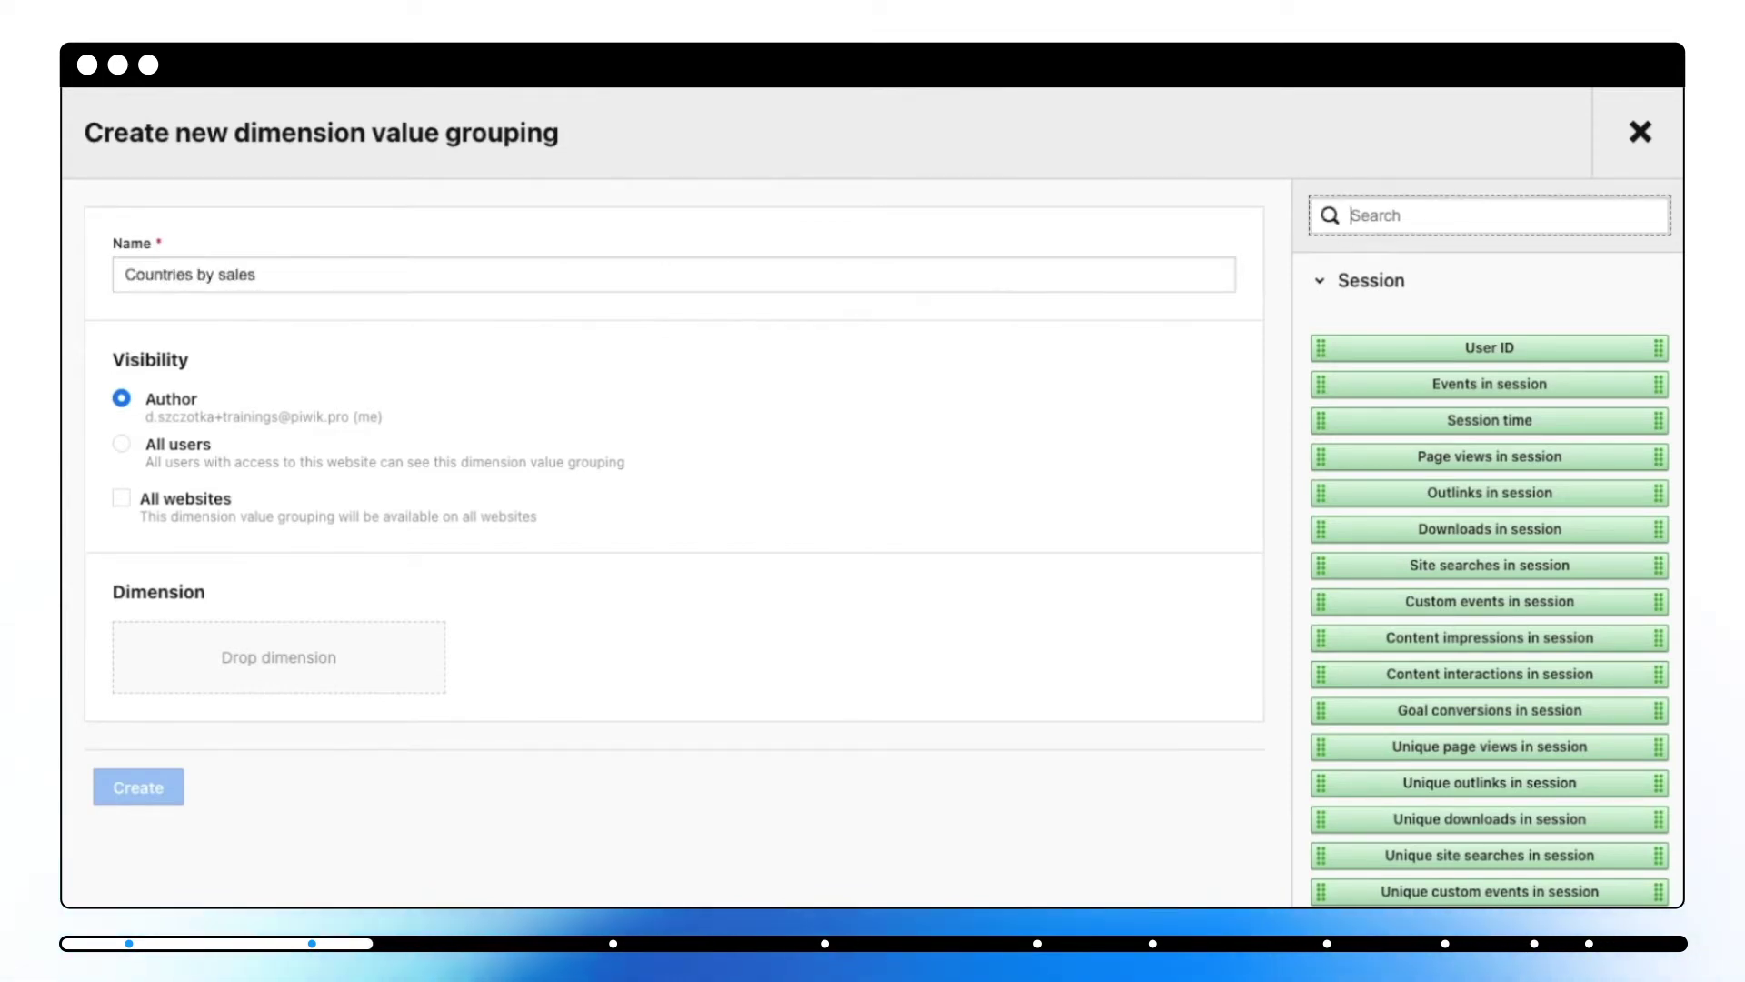
left_click(1455, 216)
Step: Set Country as the dimension and build a 'US+UK' group of United States and United Kingdom
type("country")
left_click_drag(1439, 347, 300, 670)
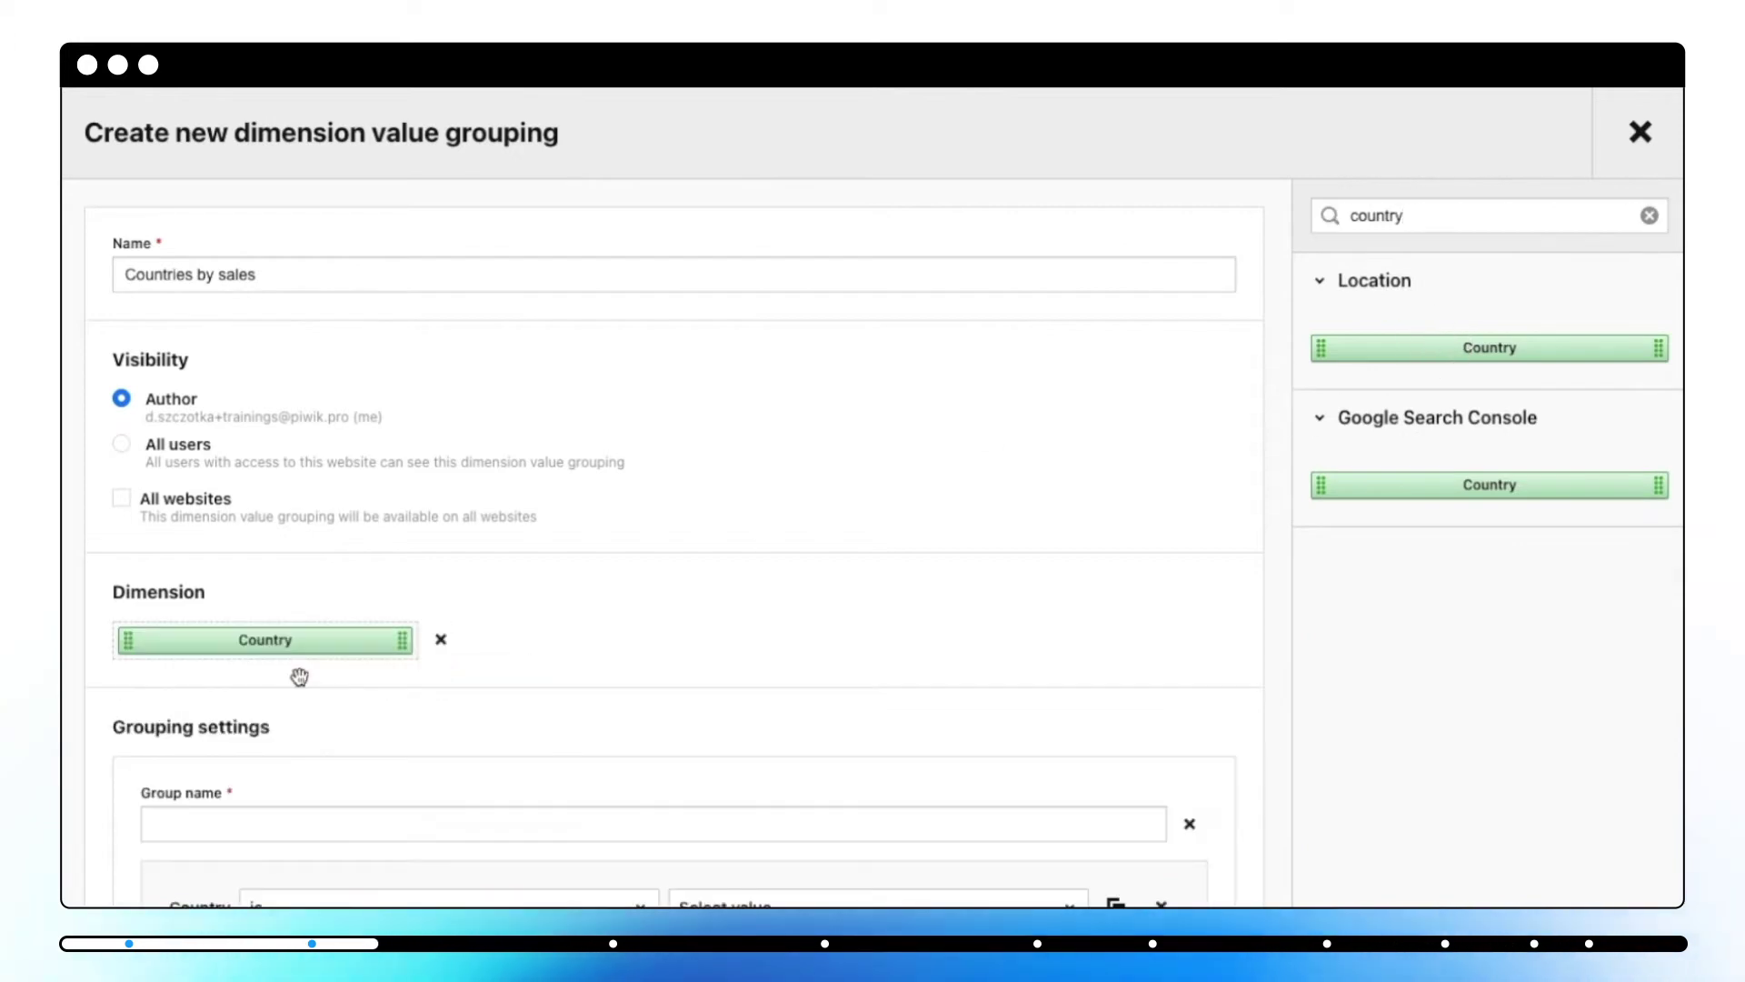
scroll(496, 567, "down", 3)
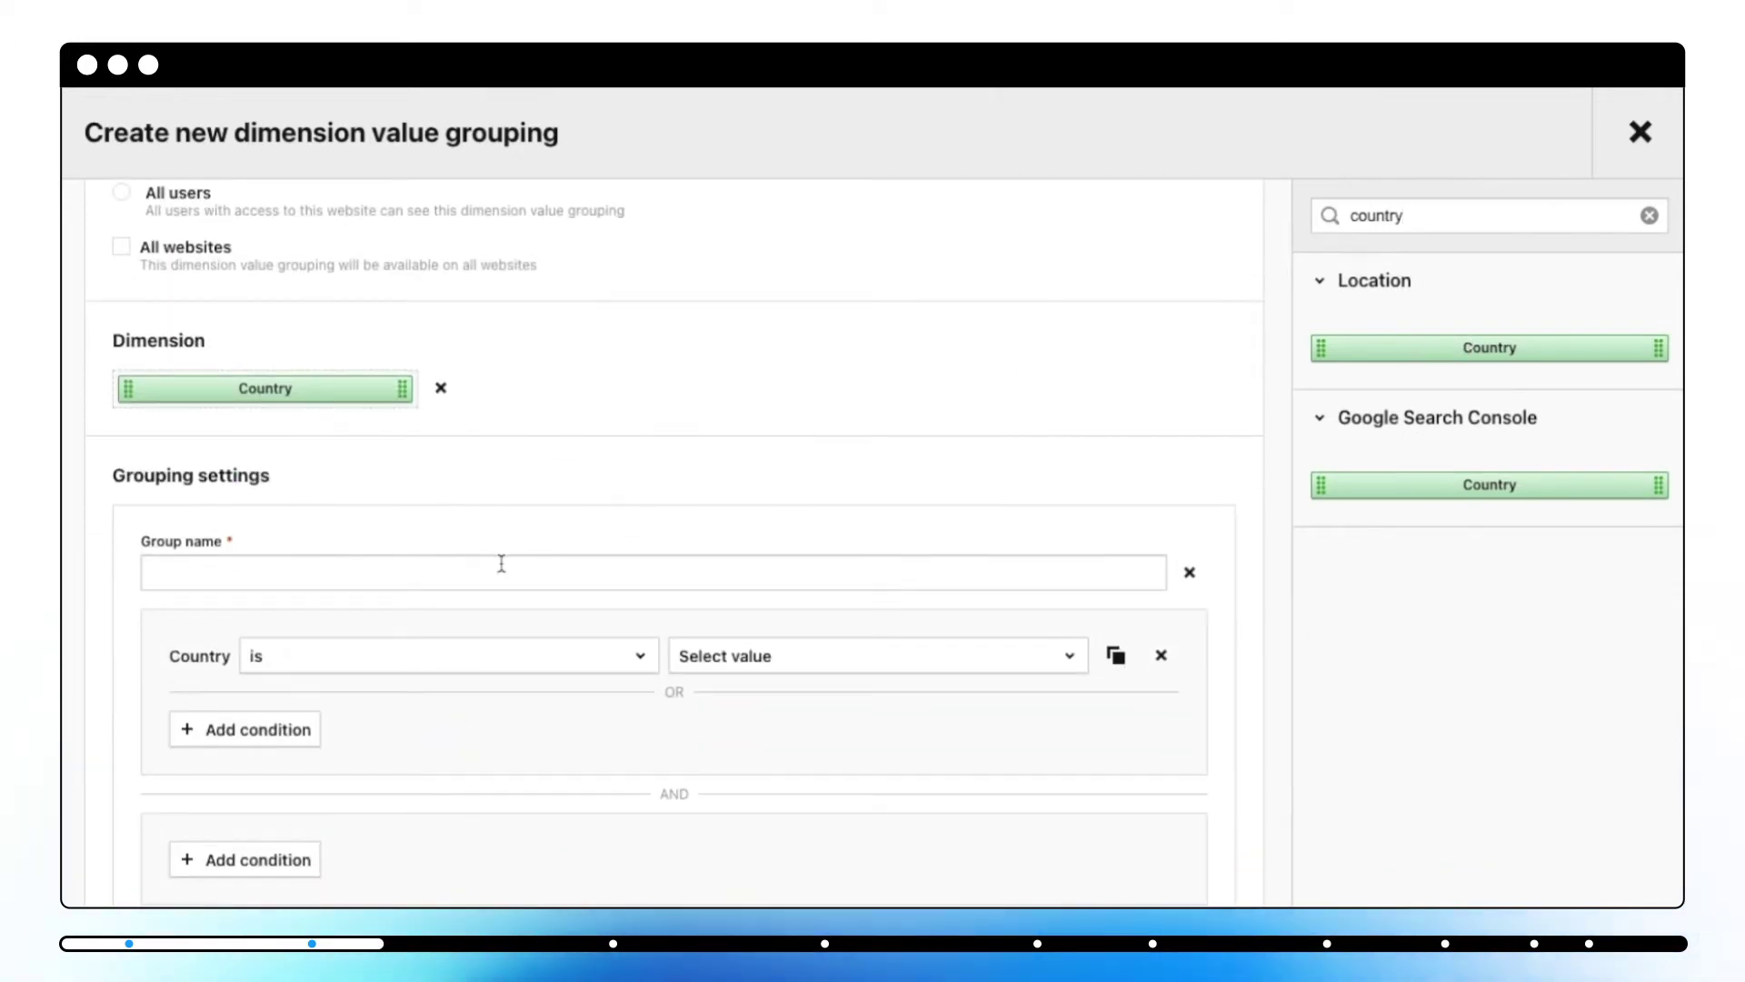
left_click(501, 563)
type("US+UK")
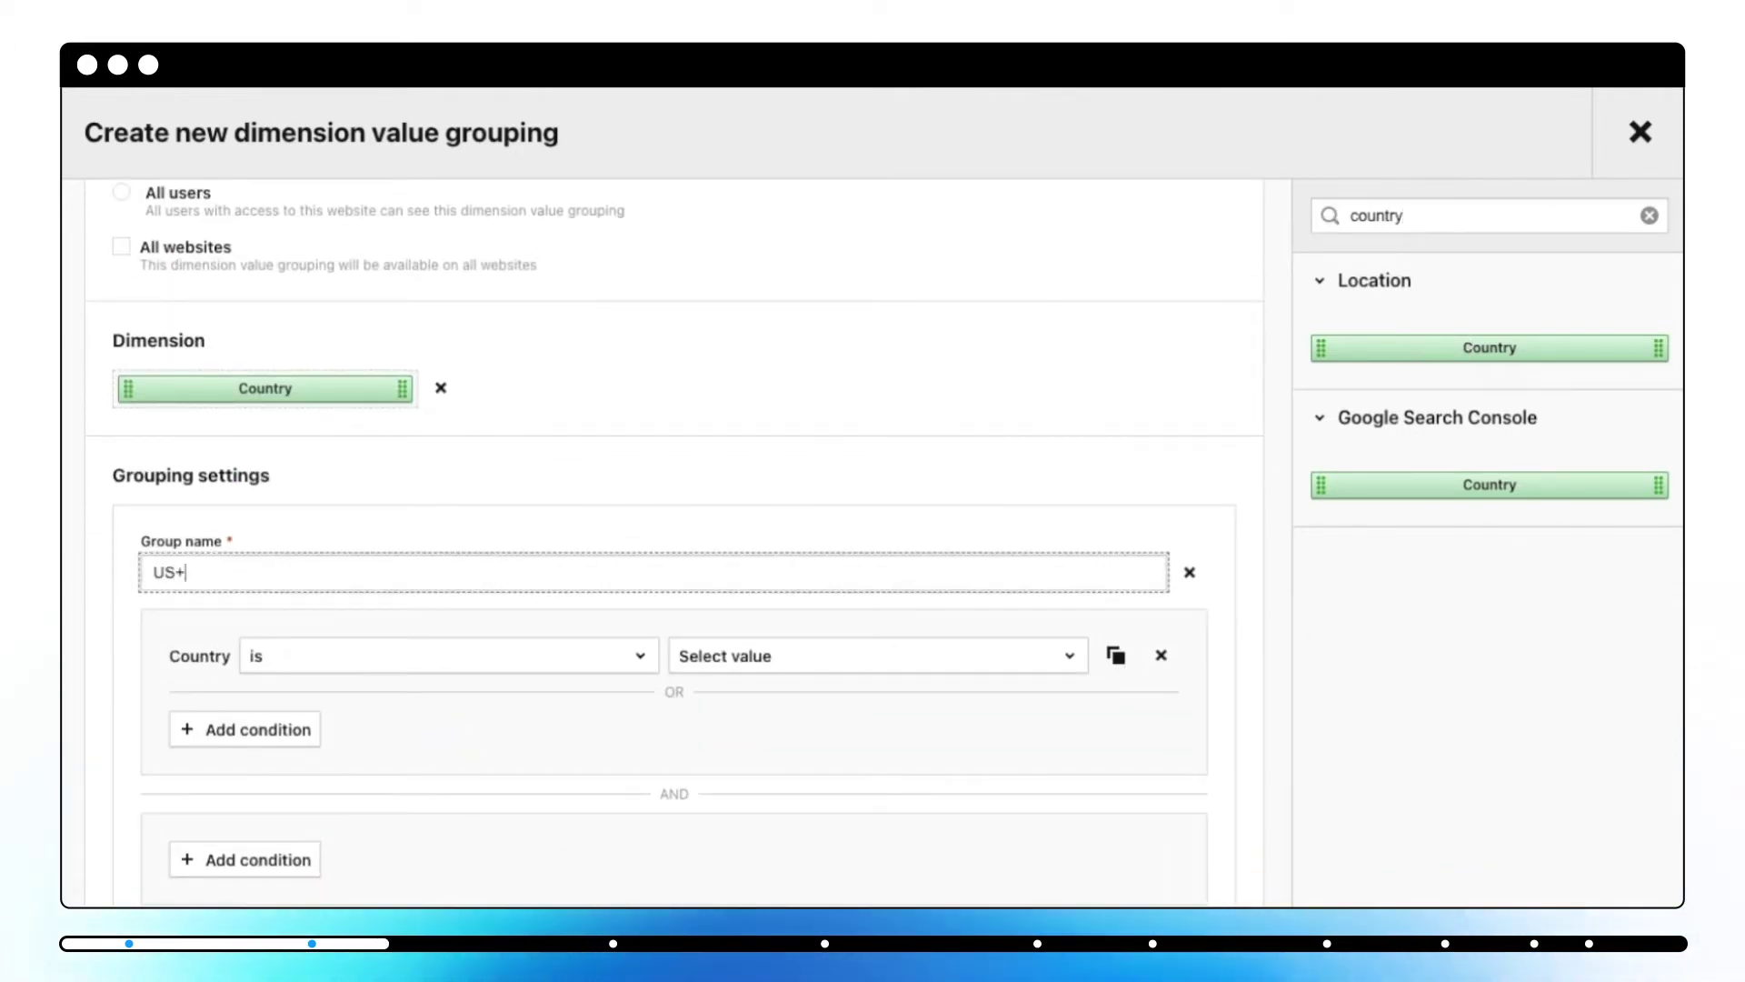
left_click(772, 661)
type("UNITED")
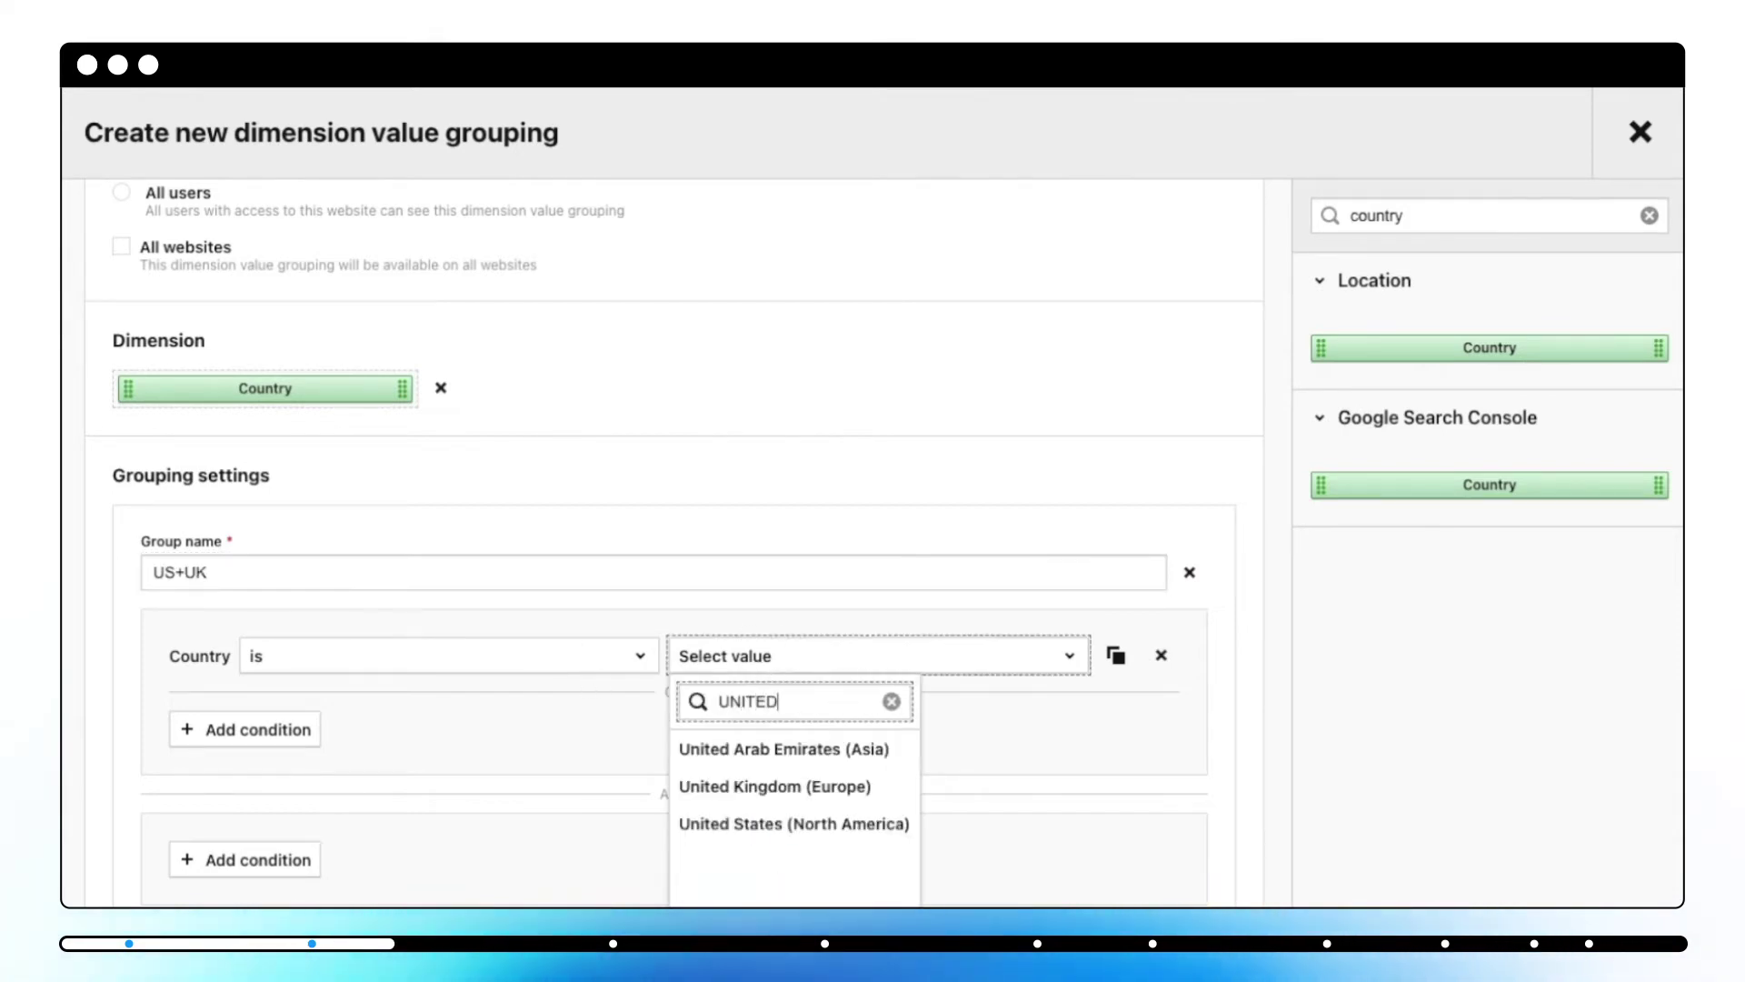
left_click(779, 822)
left_click(258, 732)
left_click(711, 743)
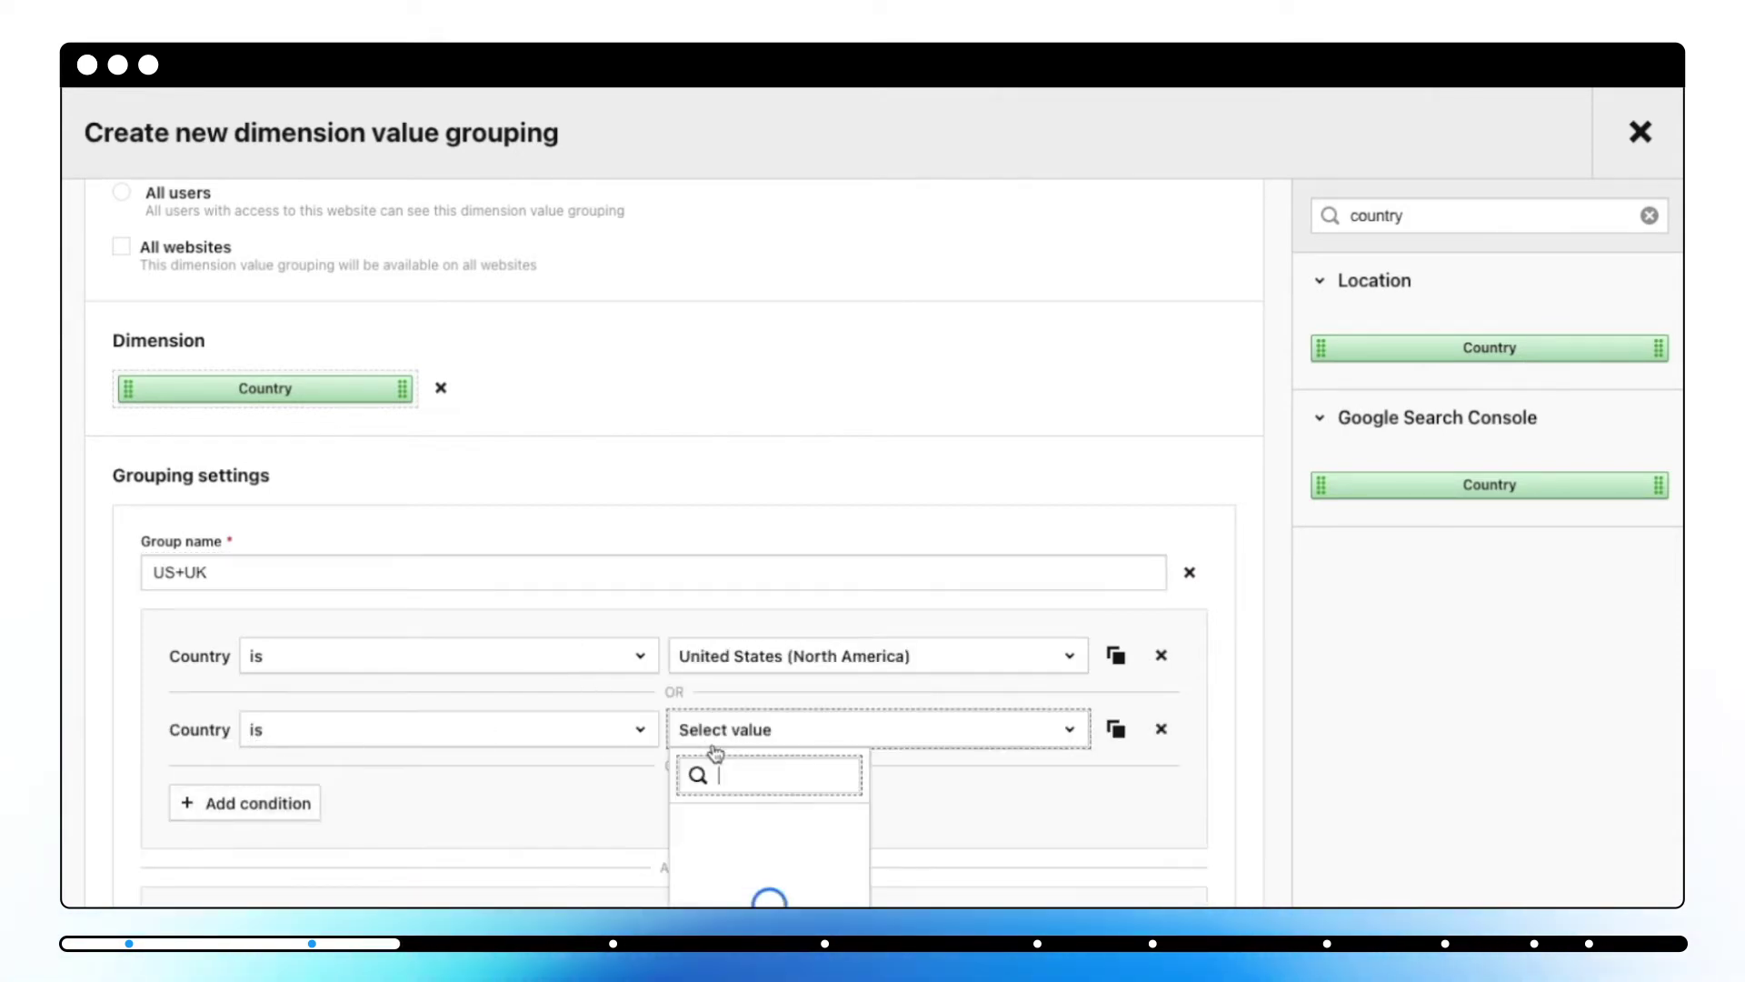
type("United ki")
left_click(775, 822)
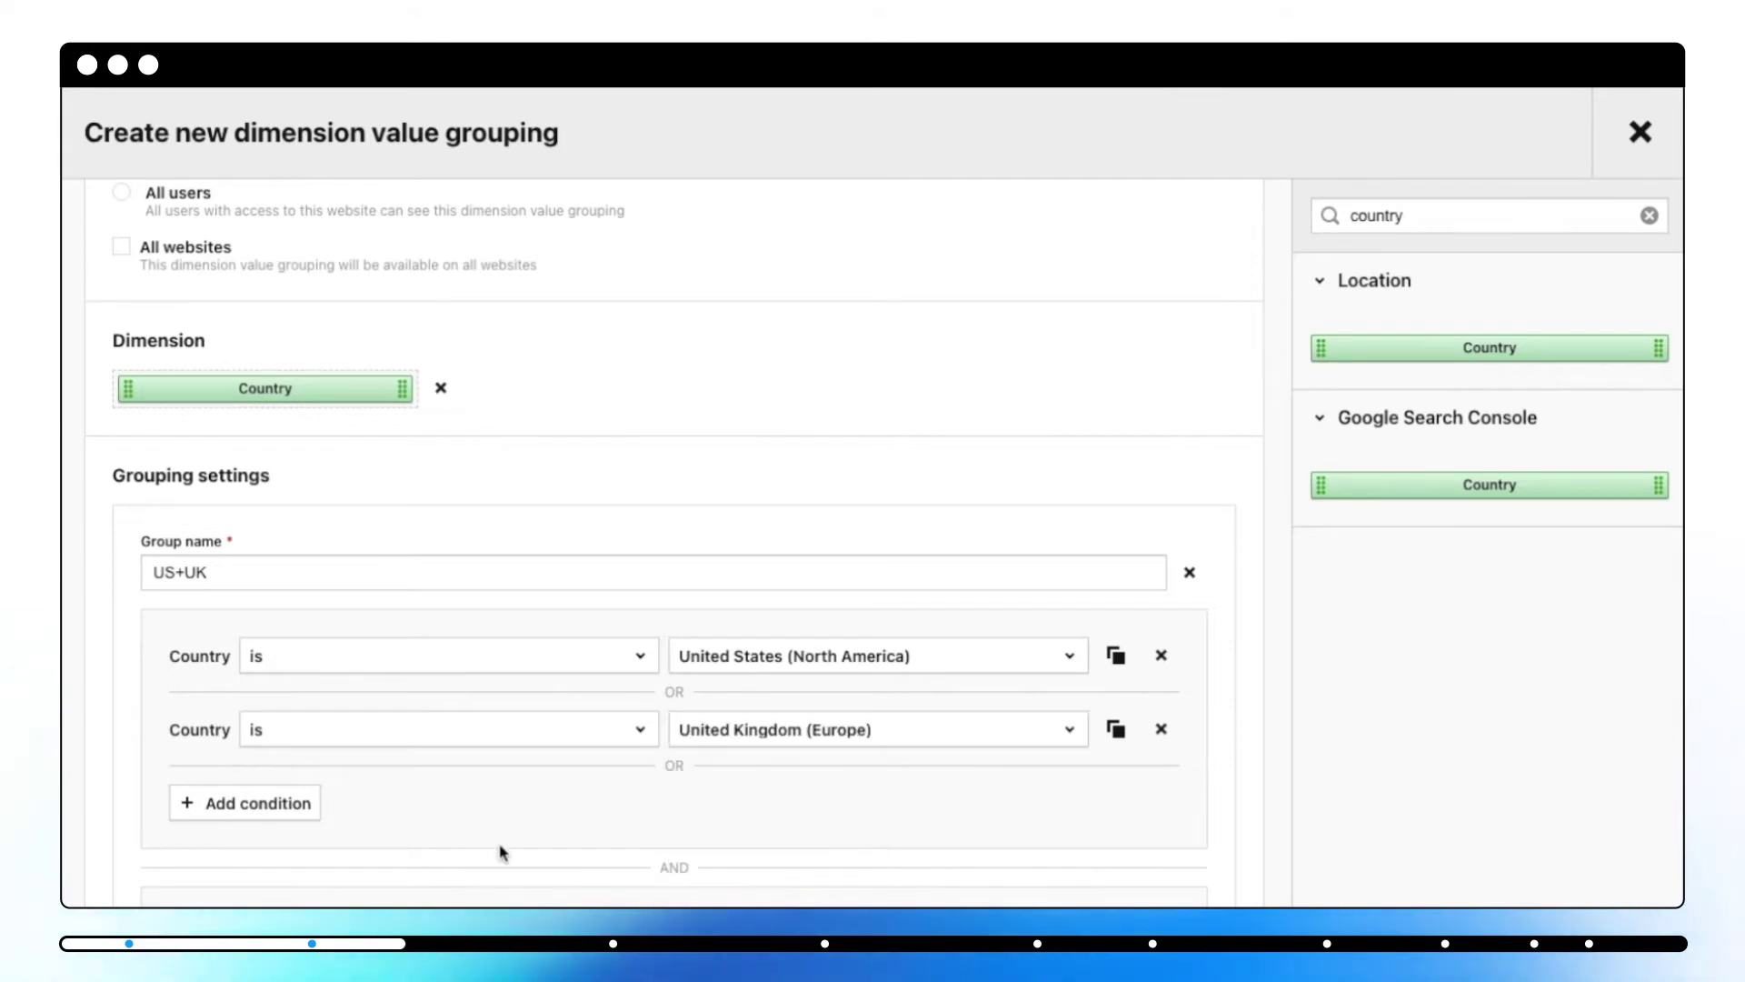
Step: Add an 'AU+NZ' group containing Australia and New Zealand
scroll(499, 849, "down", 2)
left_click(257, 891)
scroll(257, 888, "down", 3)
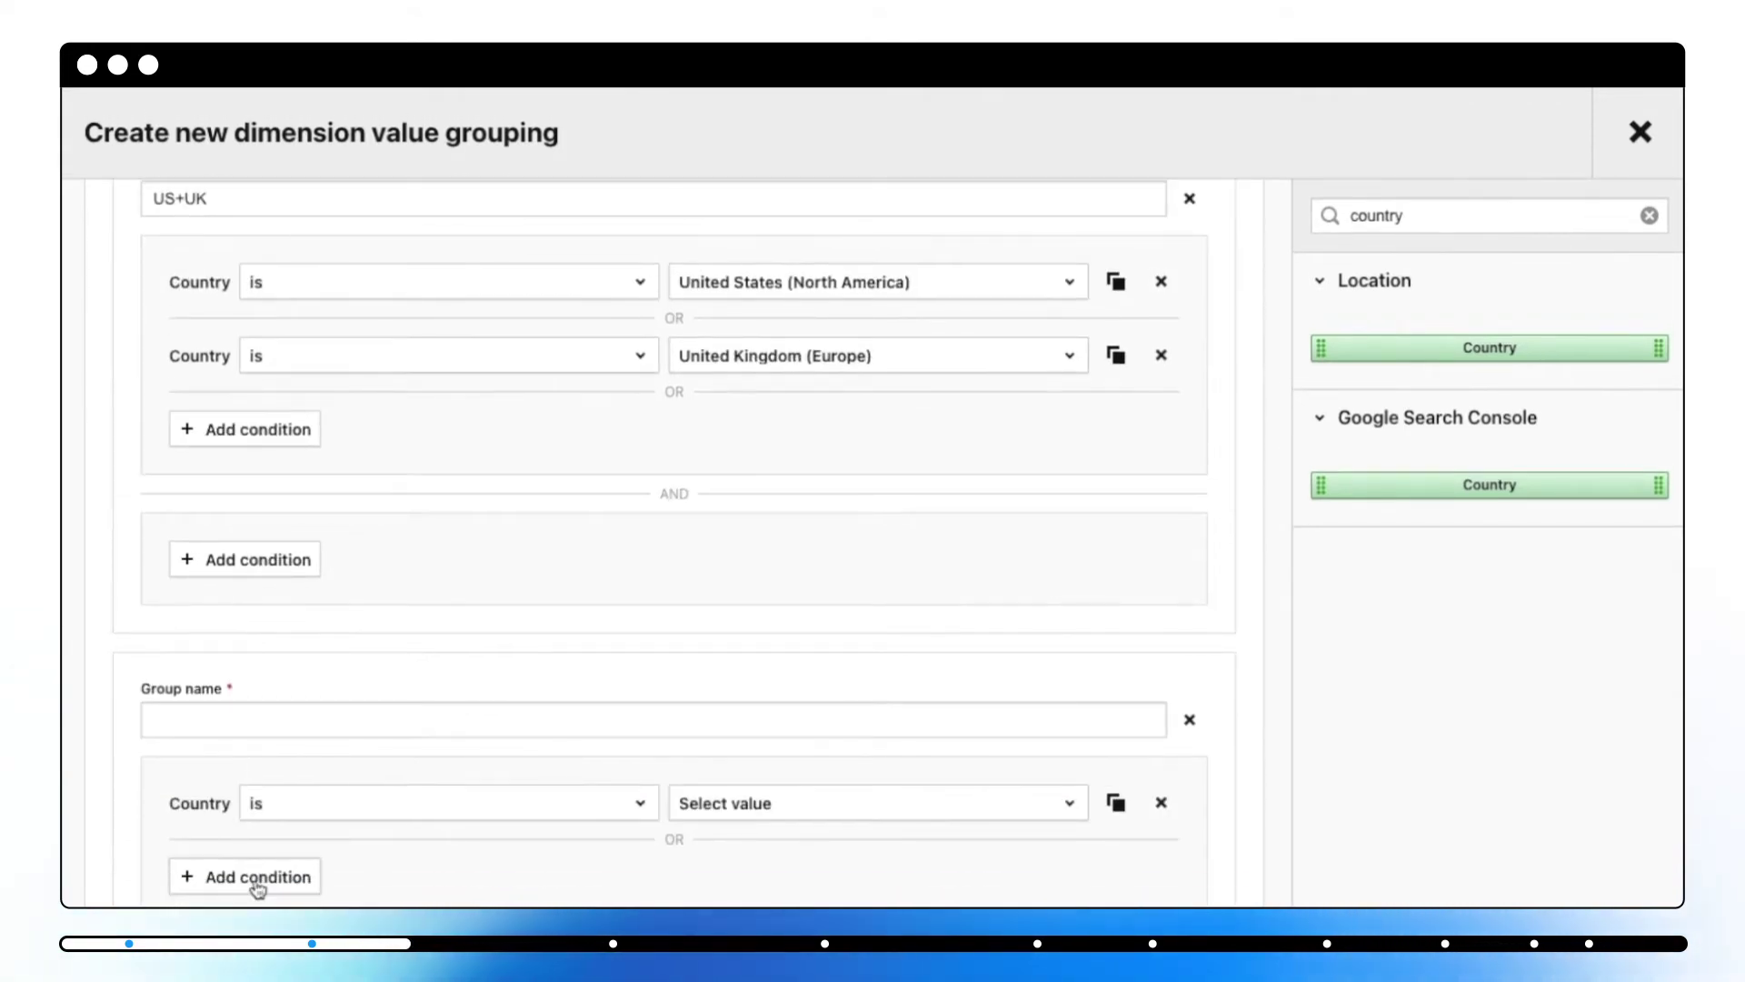
left_click(335, 720)
type("AU+NZ")
left_click(709, 803)
type("A")
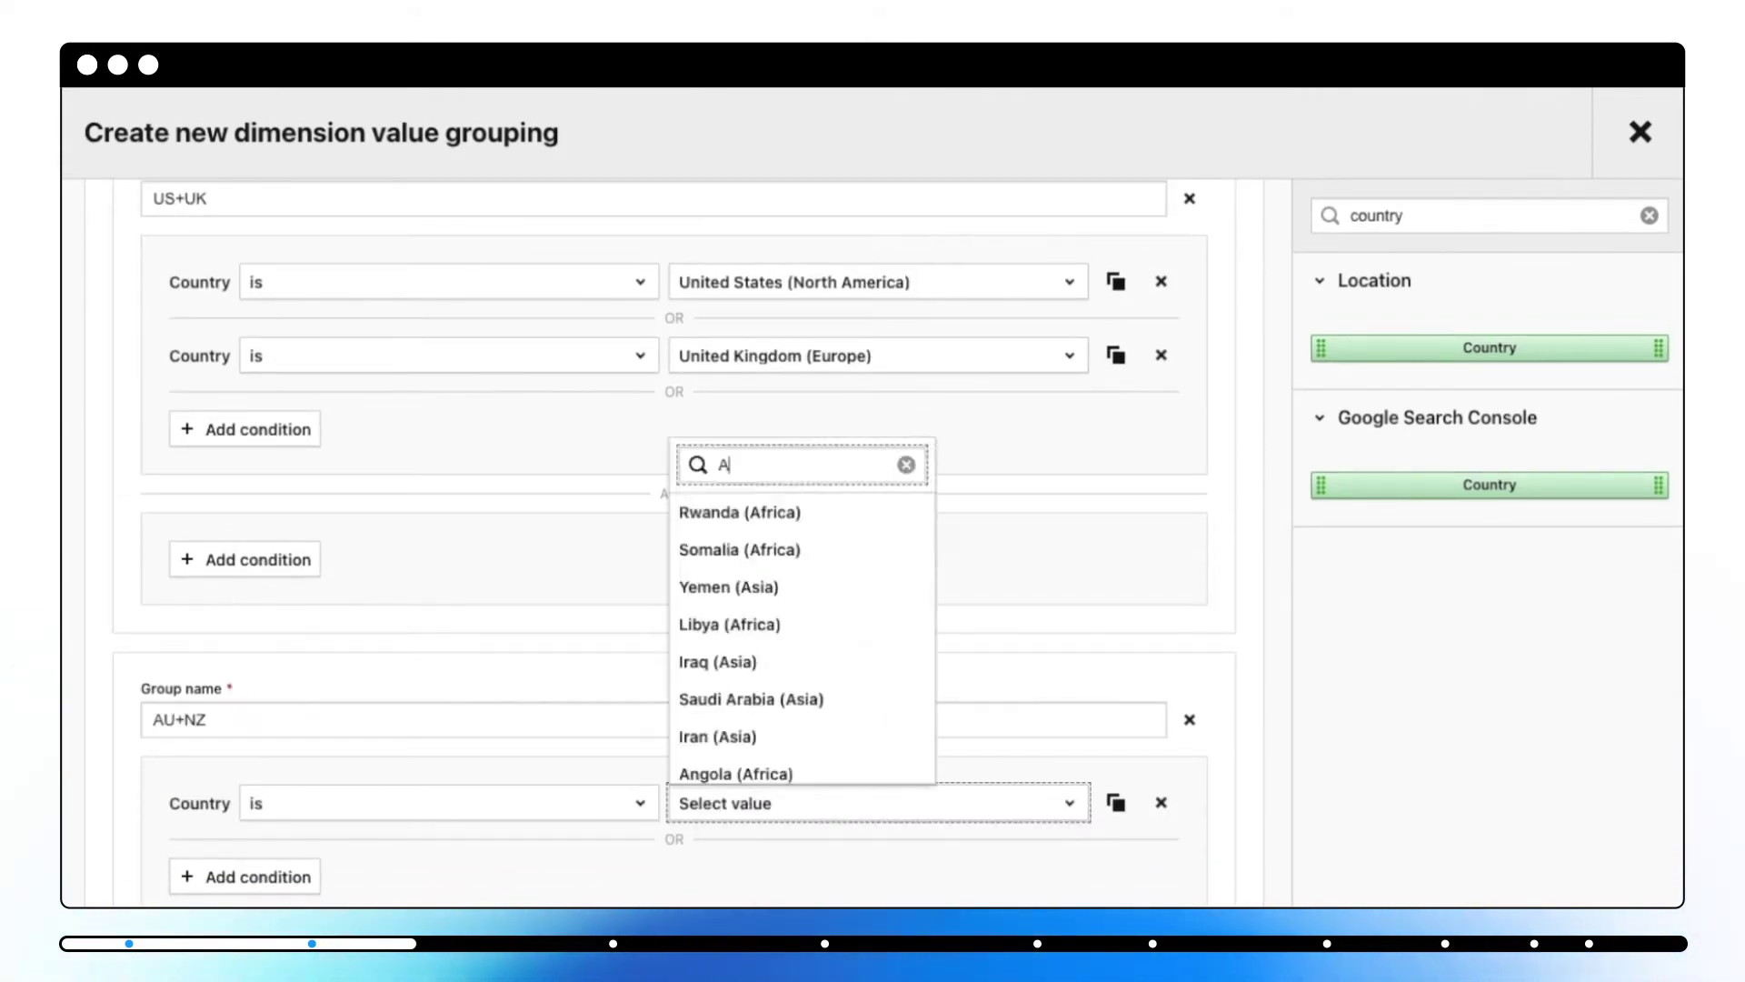
type("us")
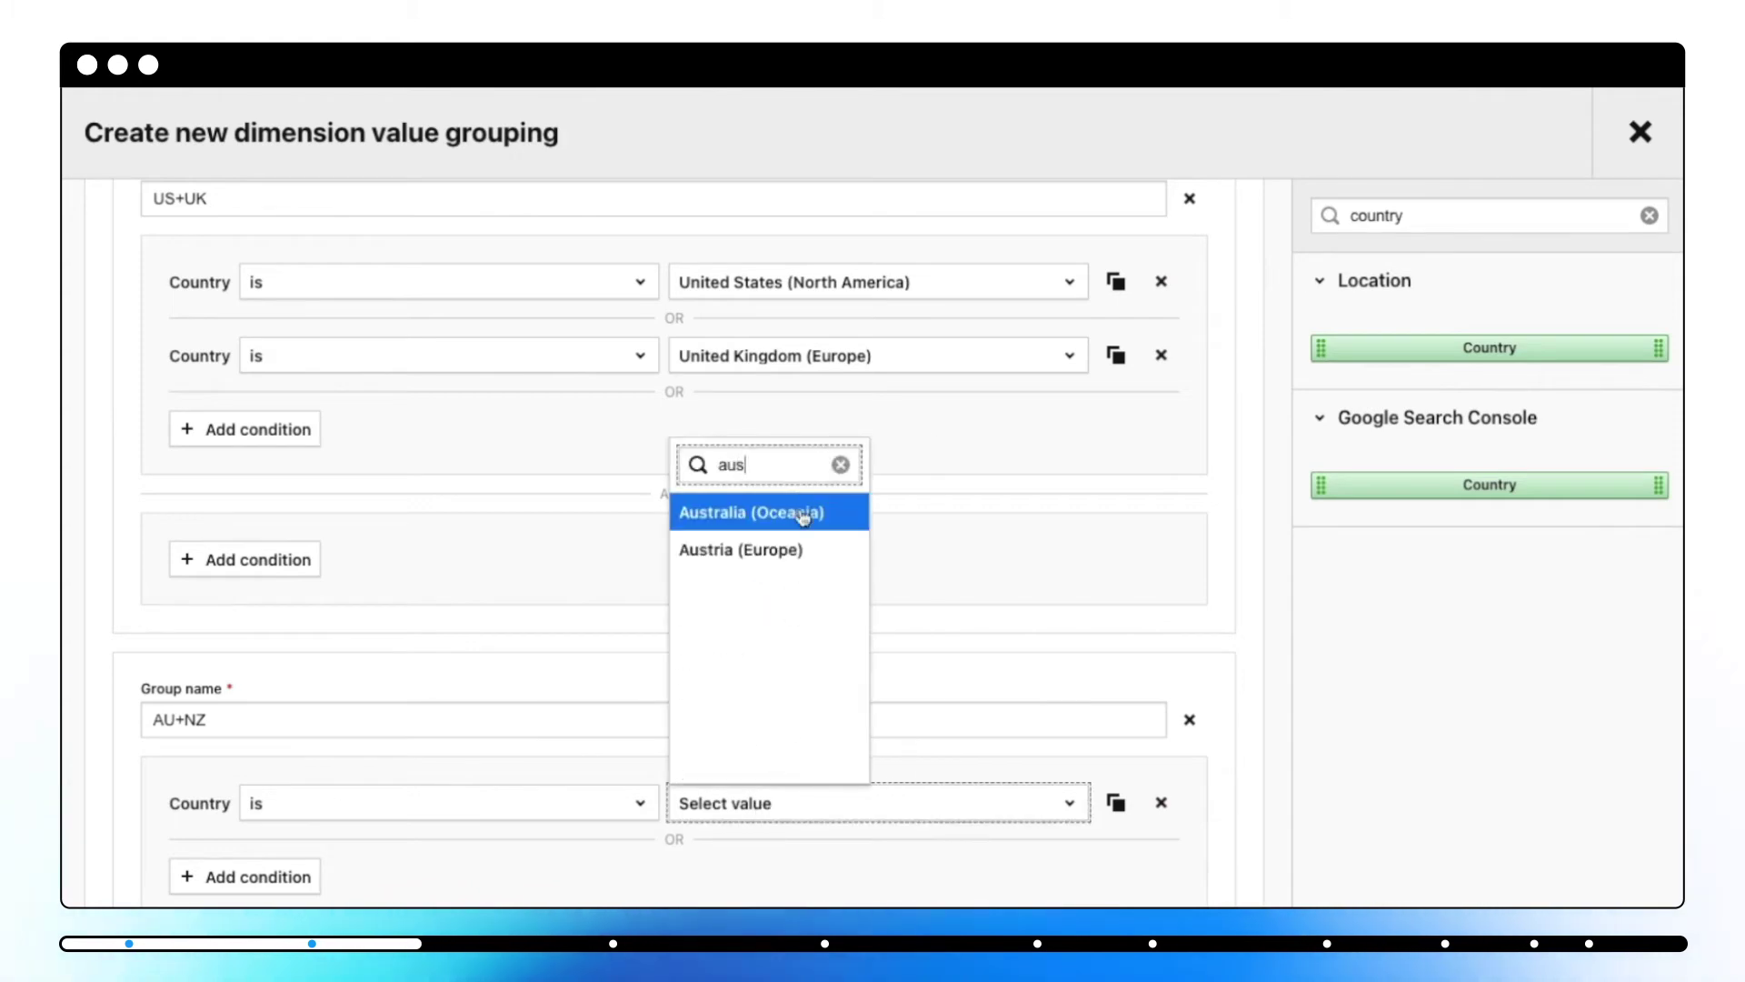
left_click(803, 516)
scroll(292, 830, "down", 1)
left_click(291, 830)
left_click(727, 825)
type("new")
left_click(817, 574)
scroll(817, 574, "down", 3)
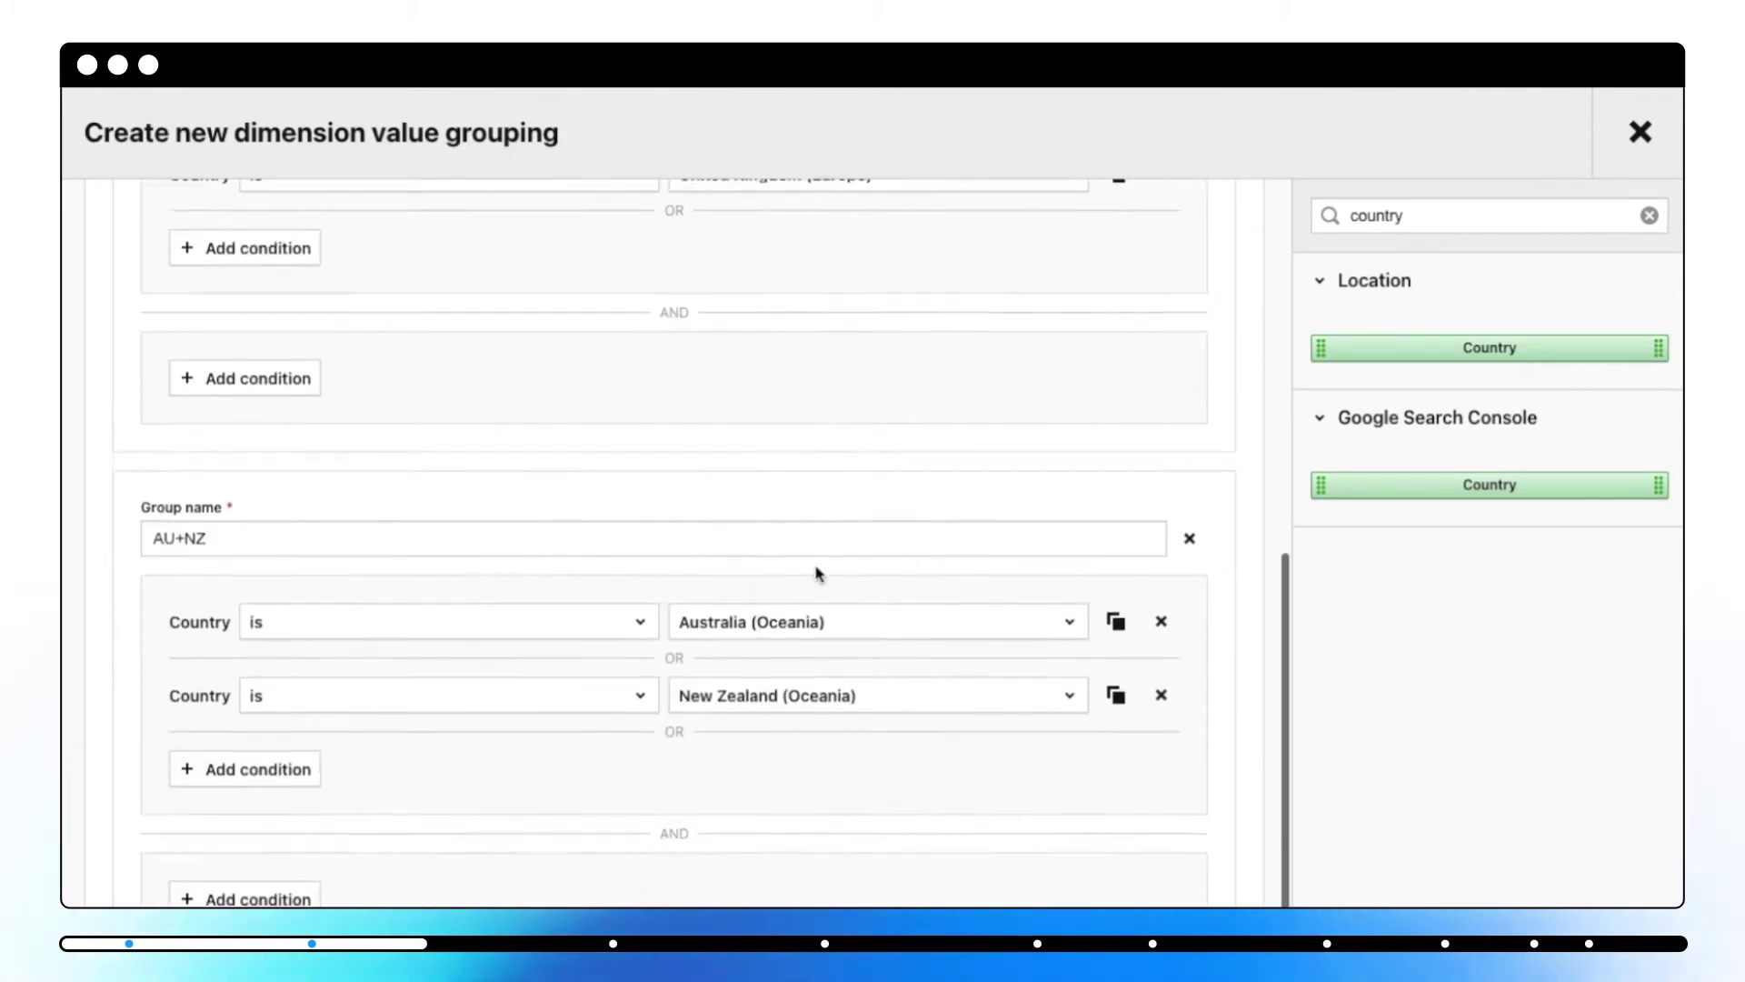
scroll(817, 573, "down", 3)
scroll(240, 482, "up", 10)
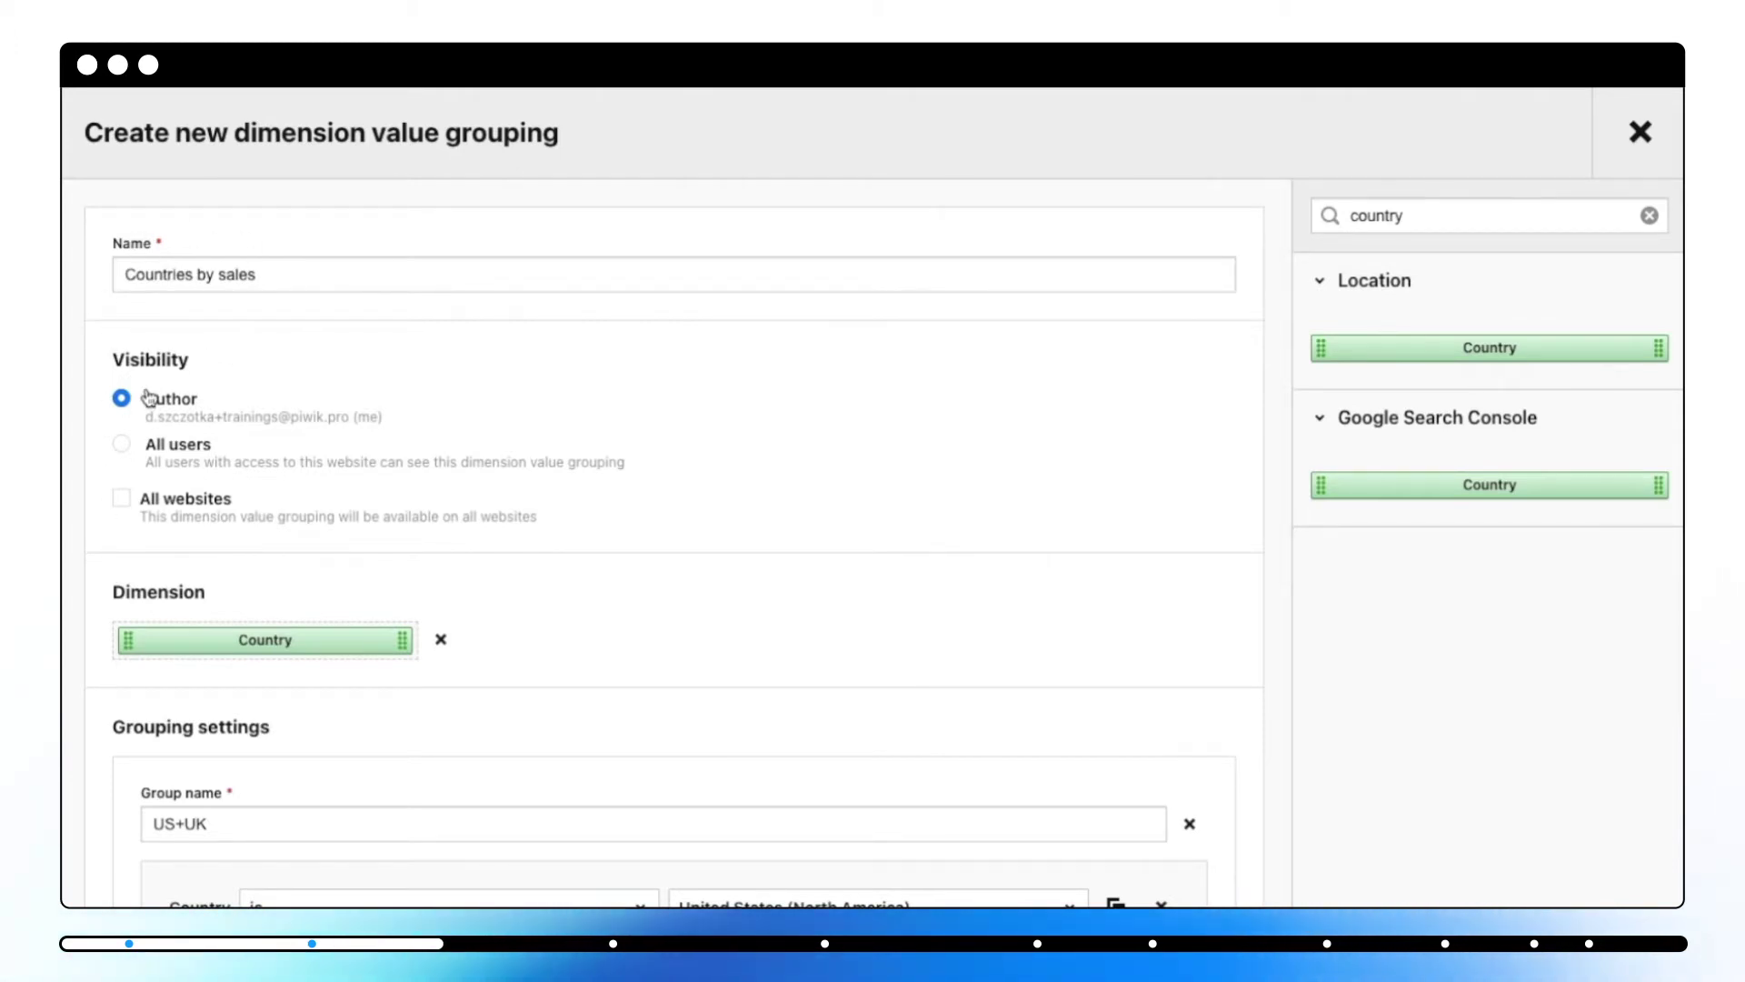
scroll(425, 611, "down", 5)
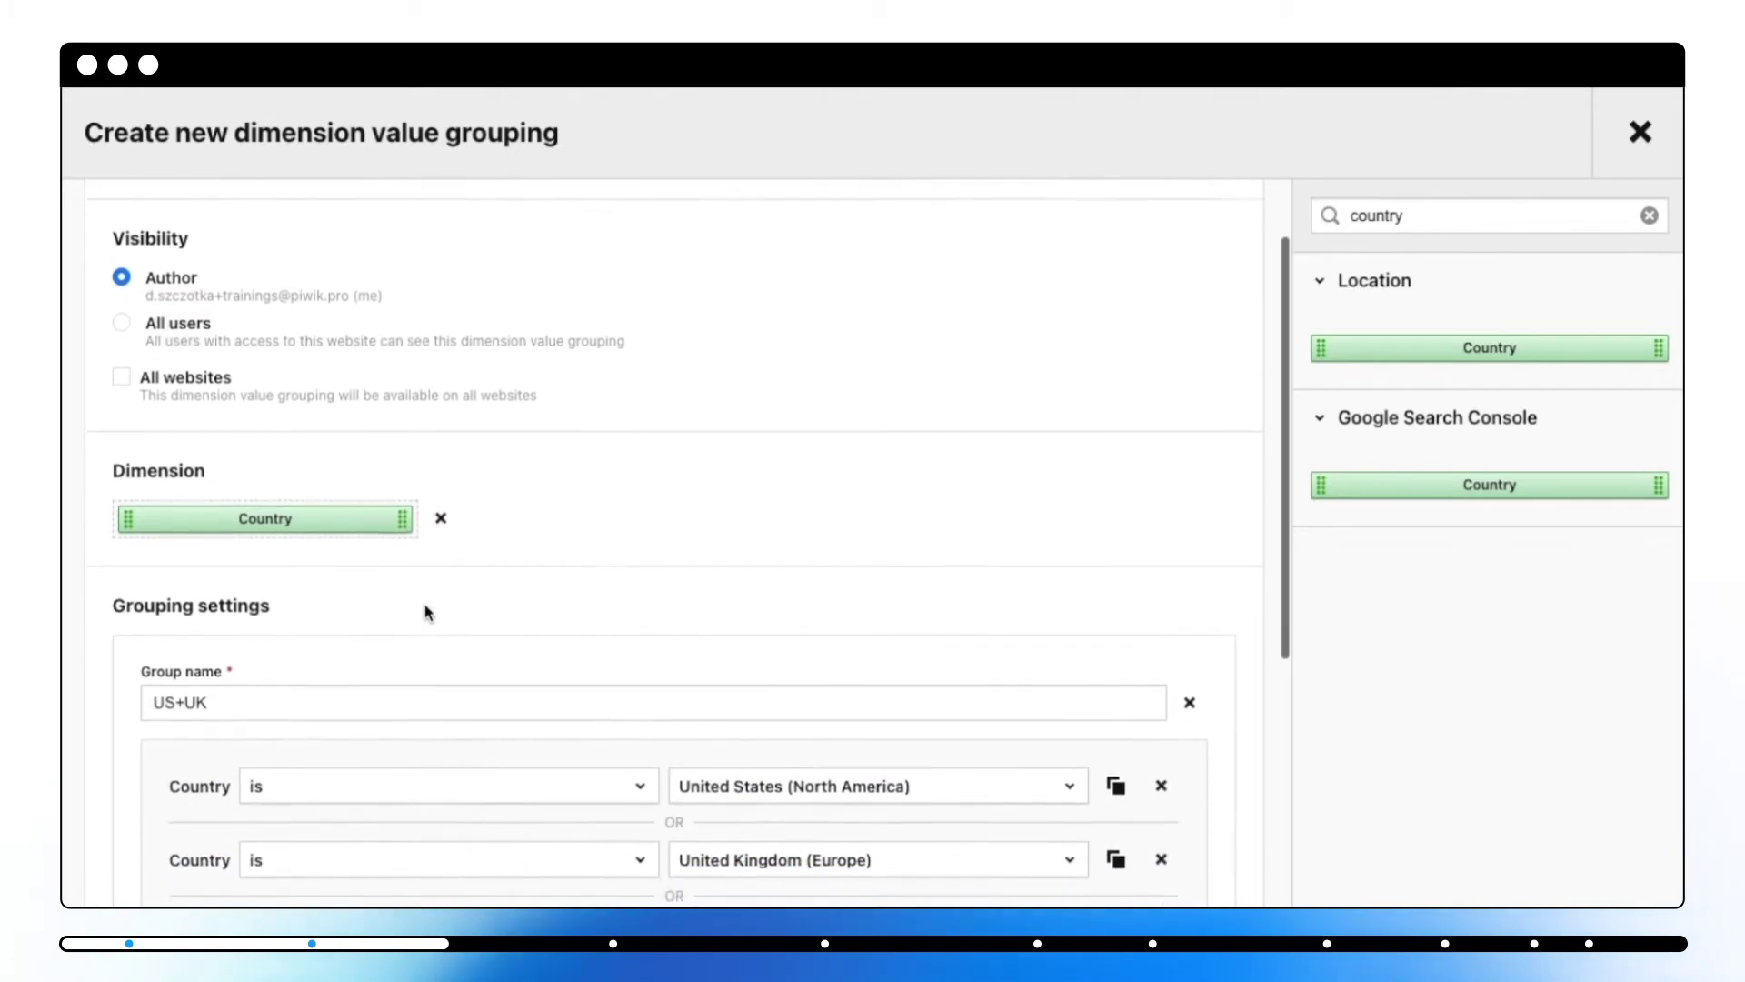
scroll(425, 611, "down", 6)
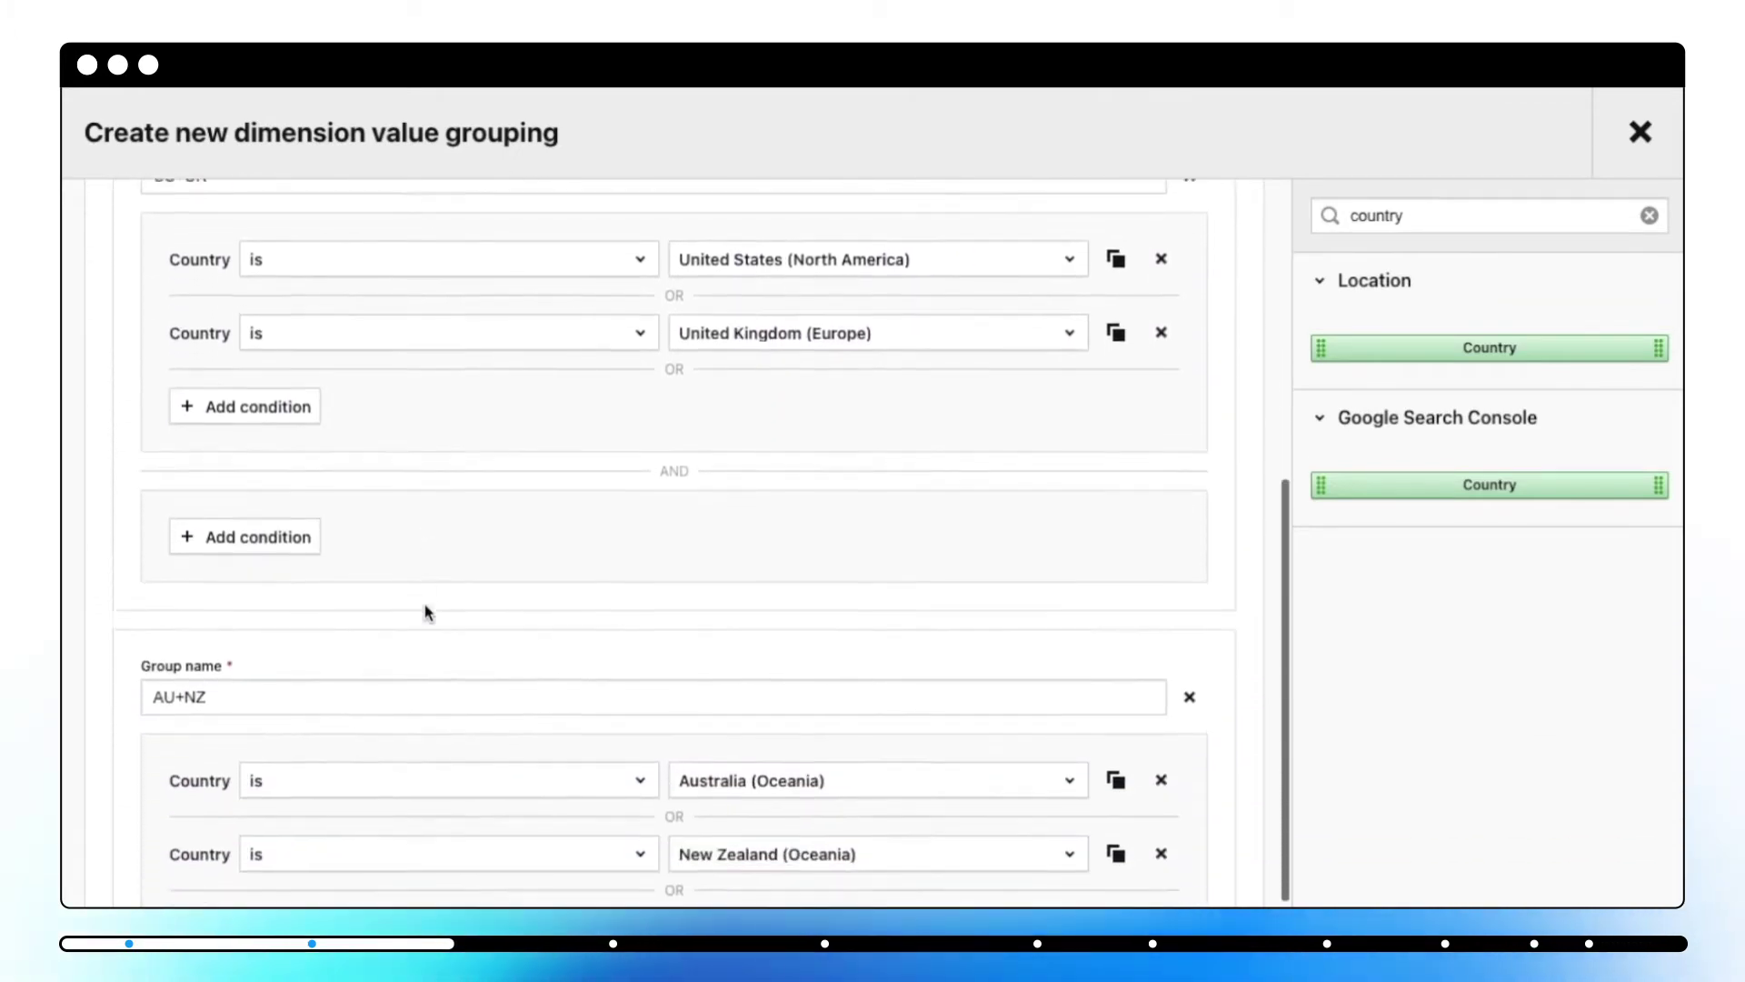
scroll(427, 613, "down", 1)
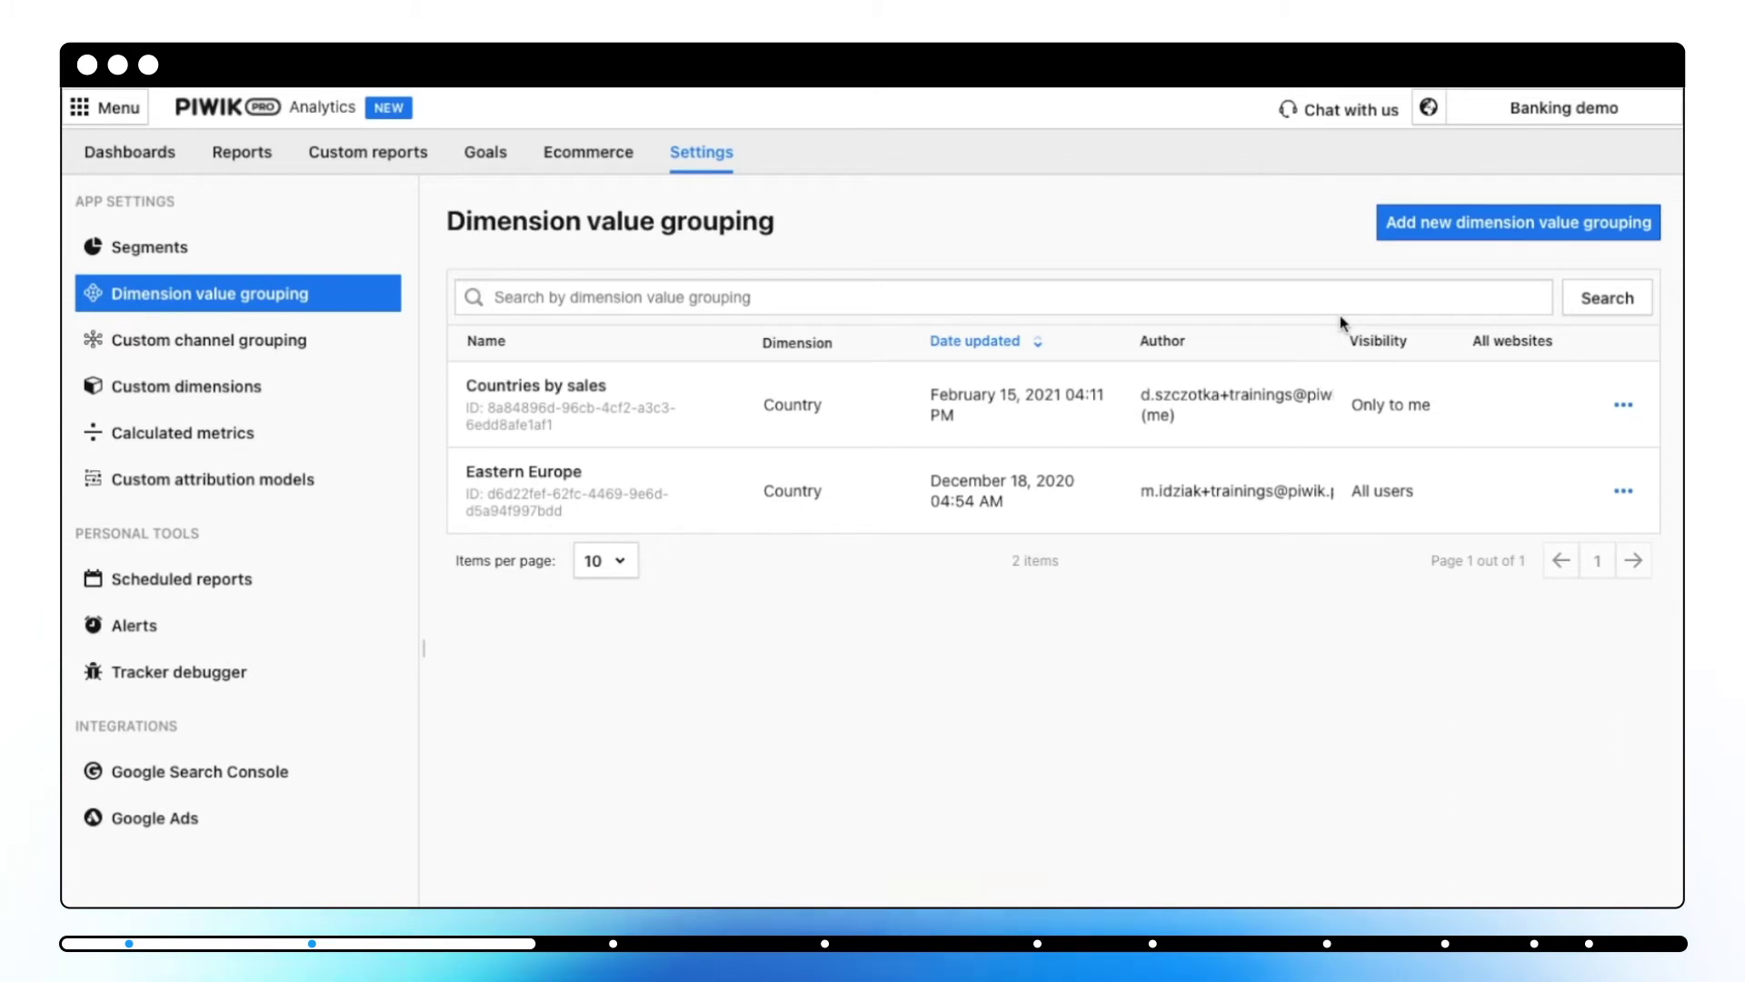
Step: Open the Countries by sales grouping's actions menu and dismiss it unchanged
left_click(1624, 404)
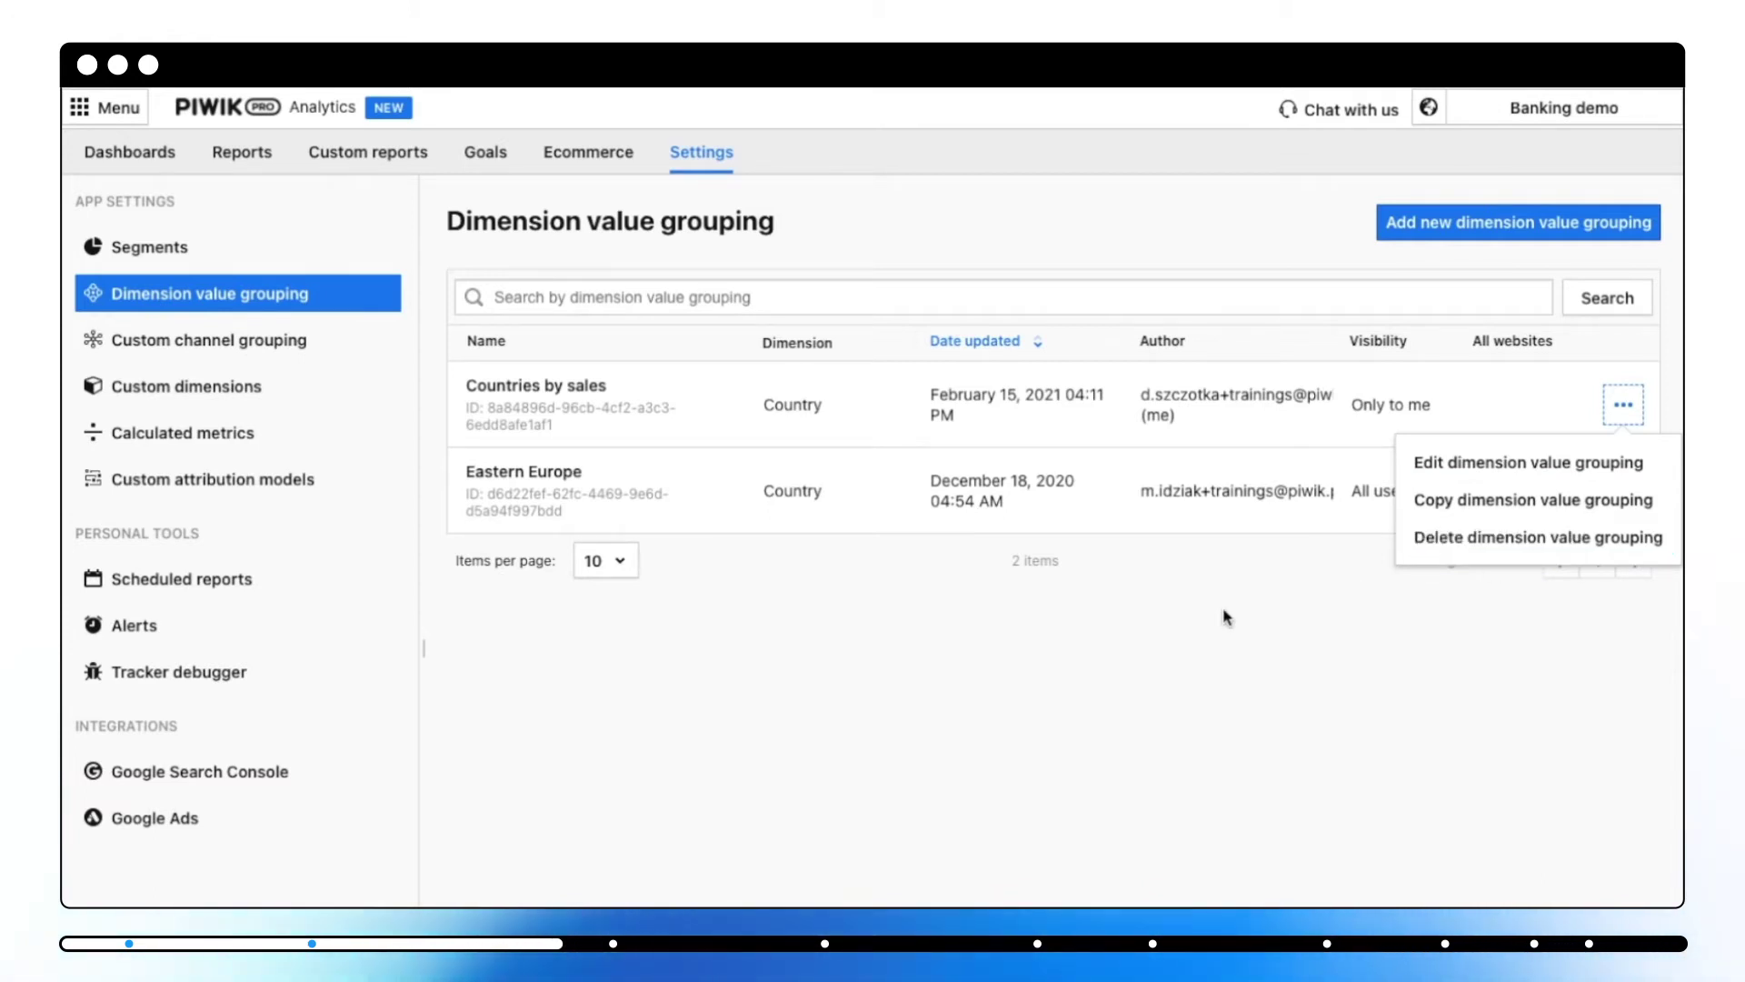
left_click(1015, 674)
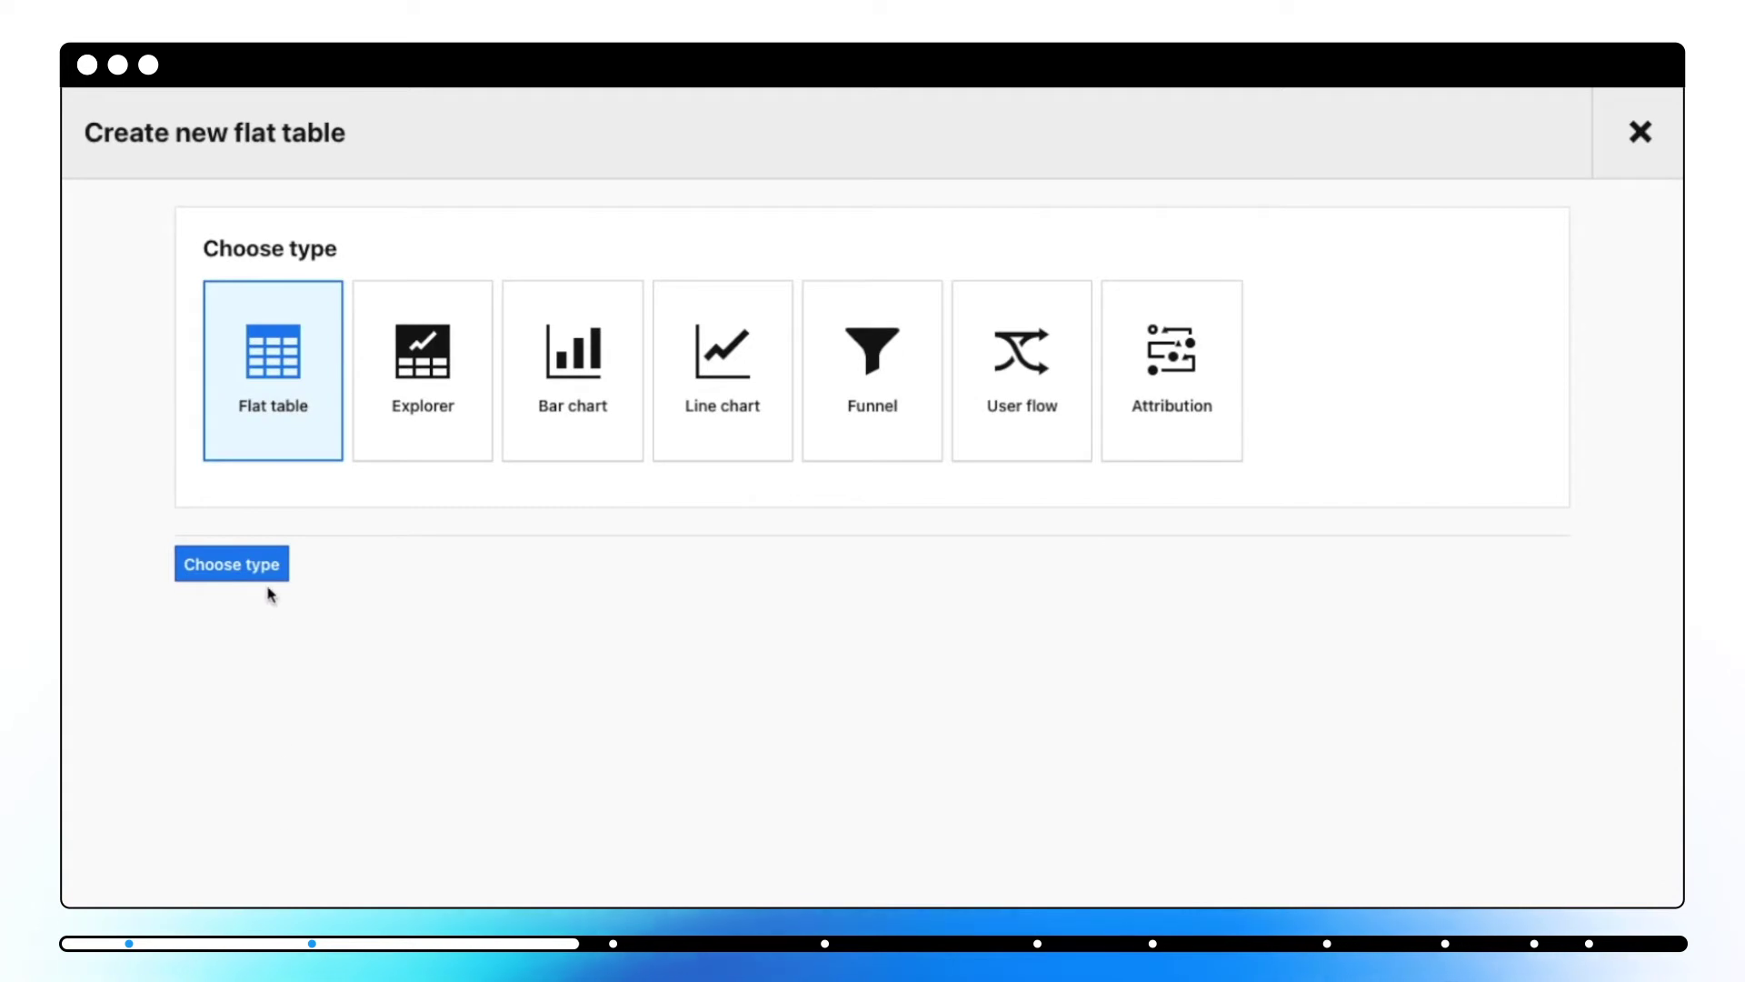
Step: Create a flat table report with a Country column grouped by Countries by sales
left_click(270, 582)
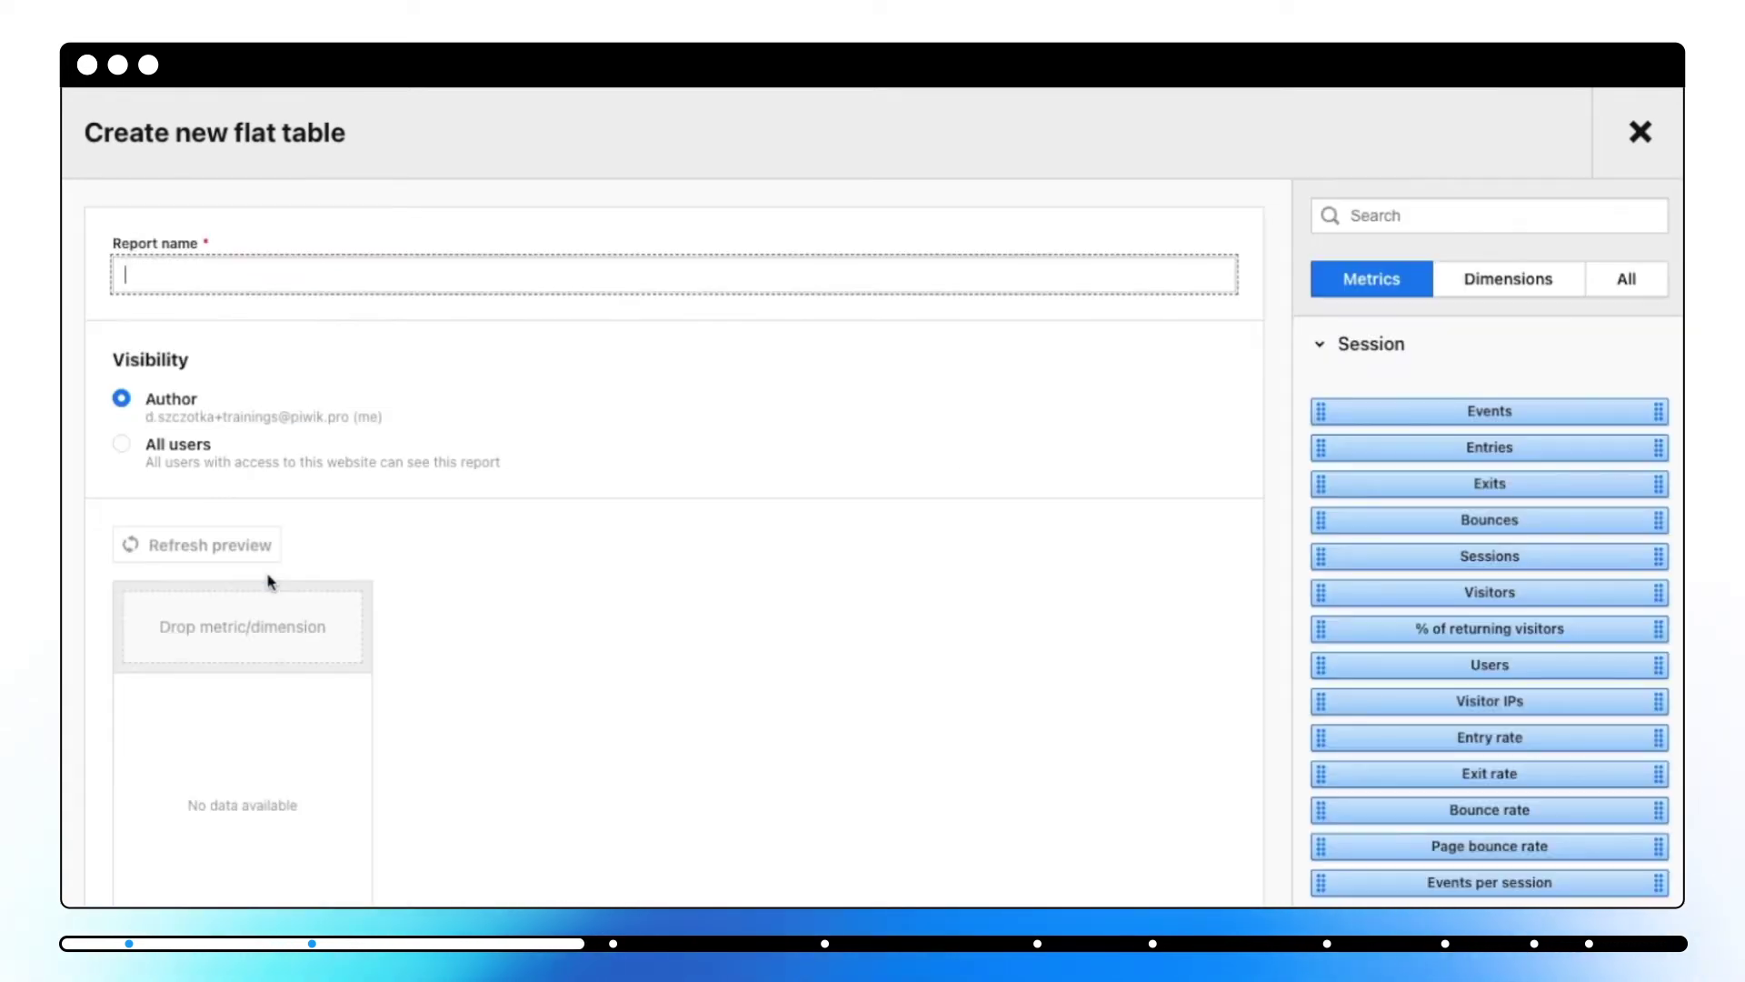
left_click(1401, 227)
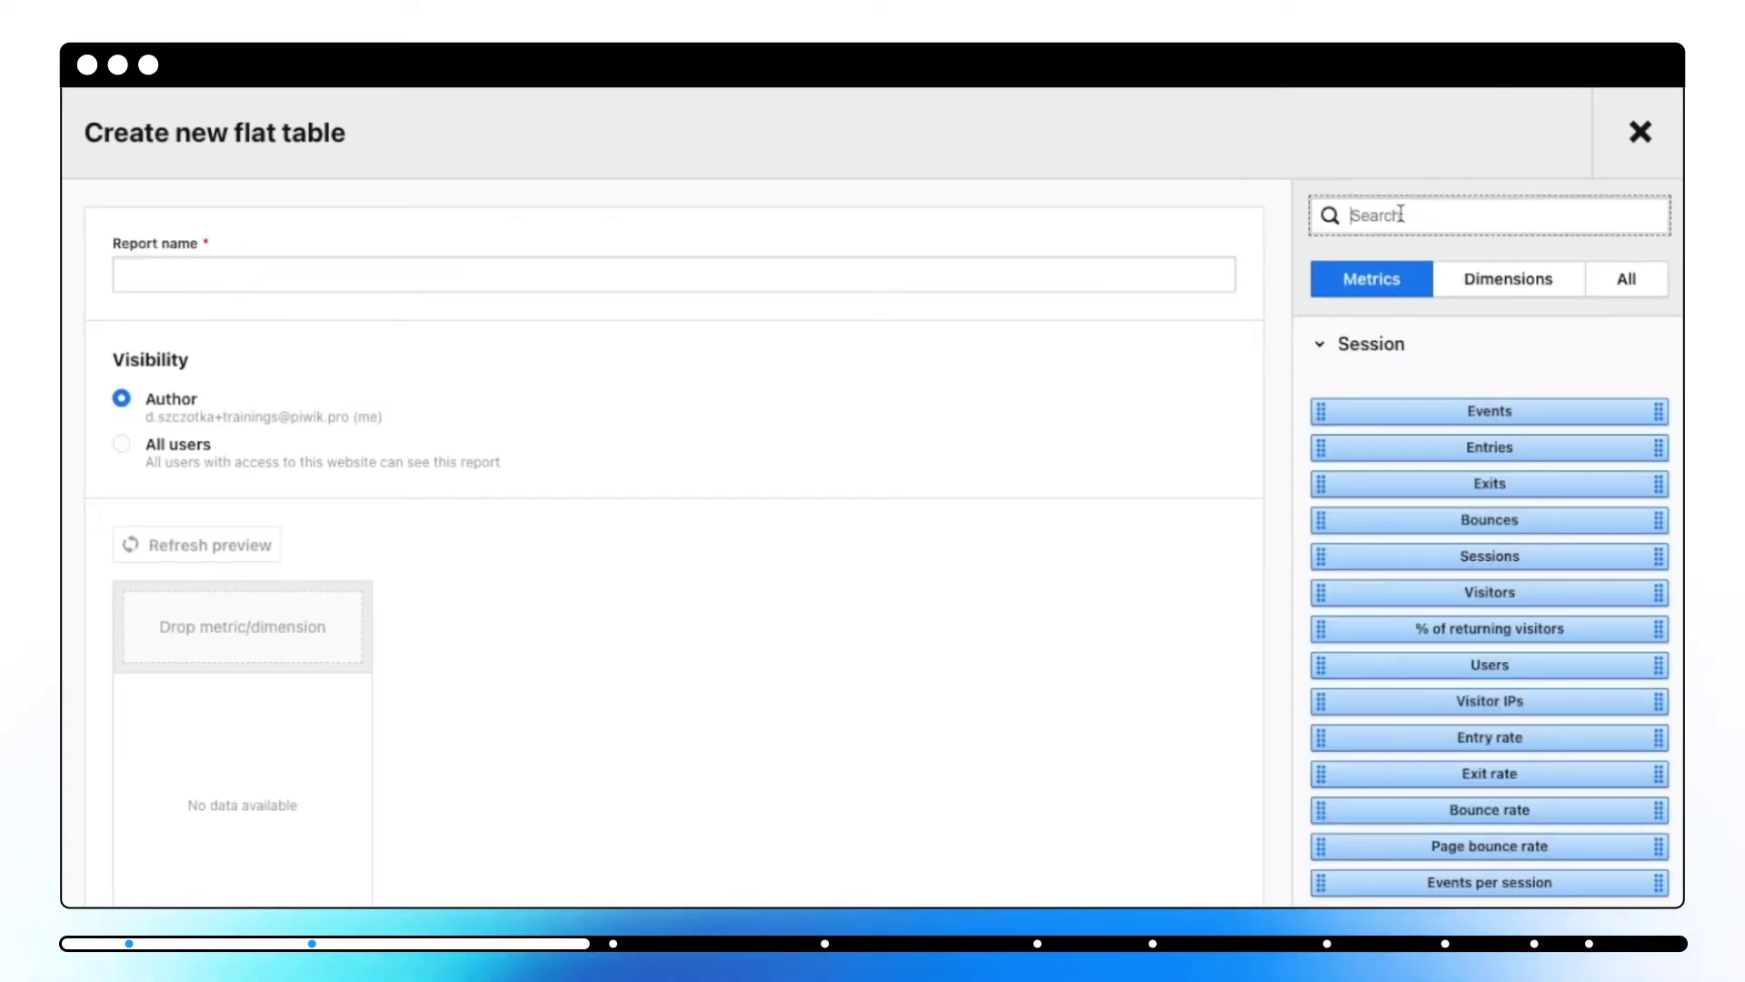
type("country")
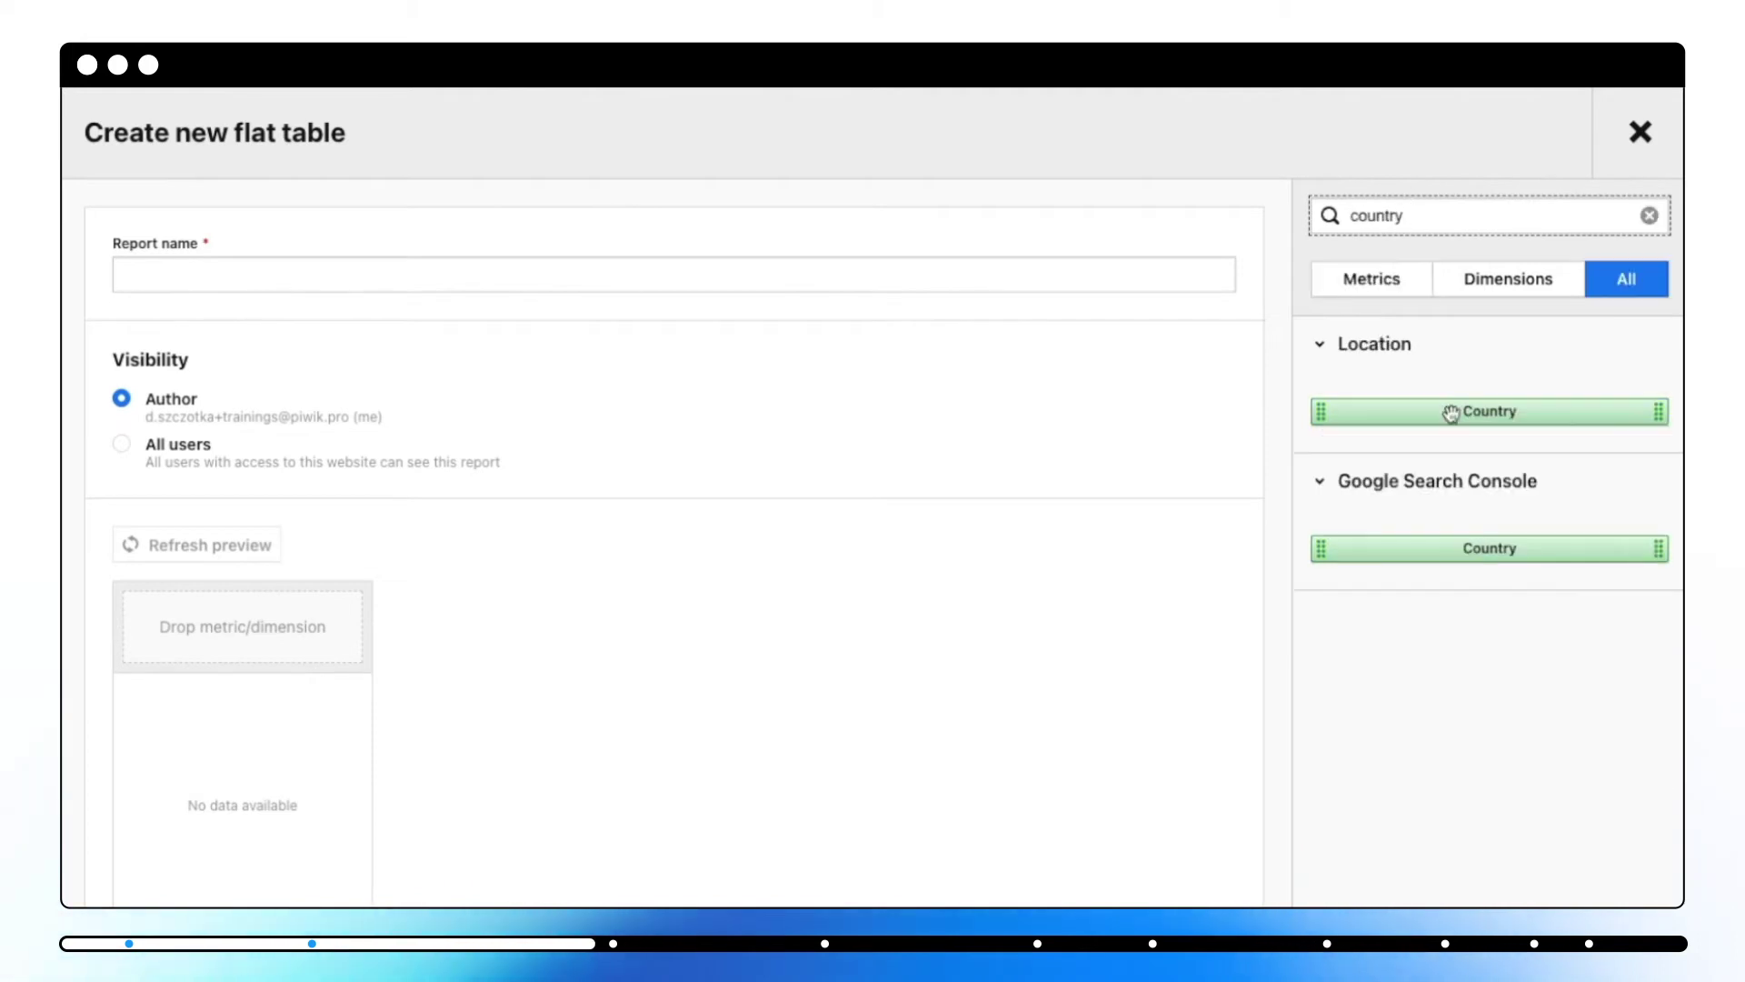
left_click_drag(1449, 411, 238, 629)
left_click(236, 629)
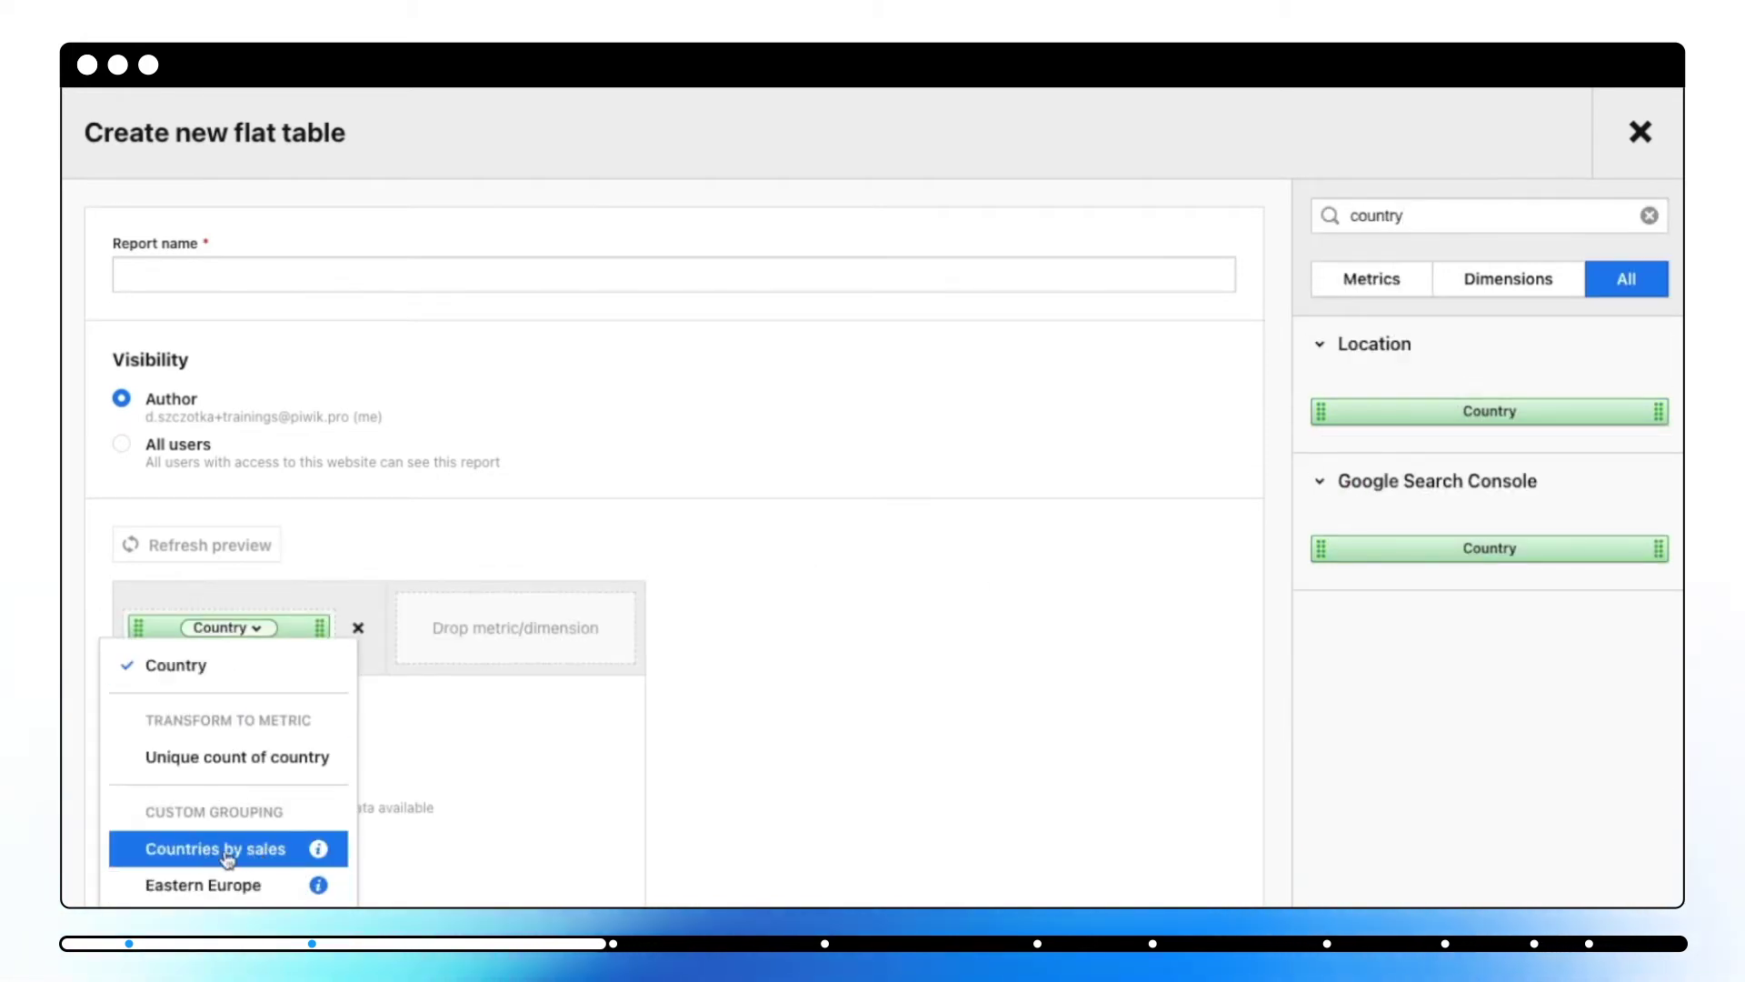
left_click(195, 852)
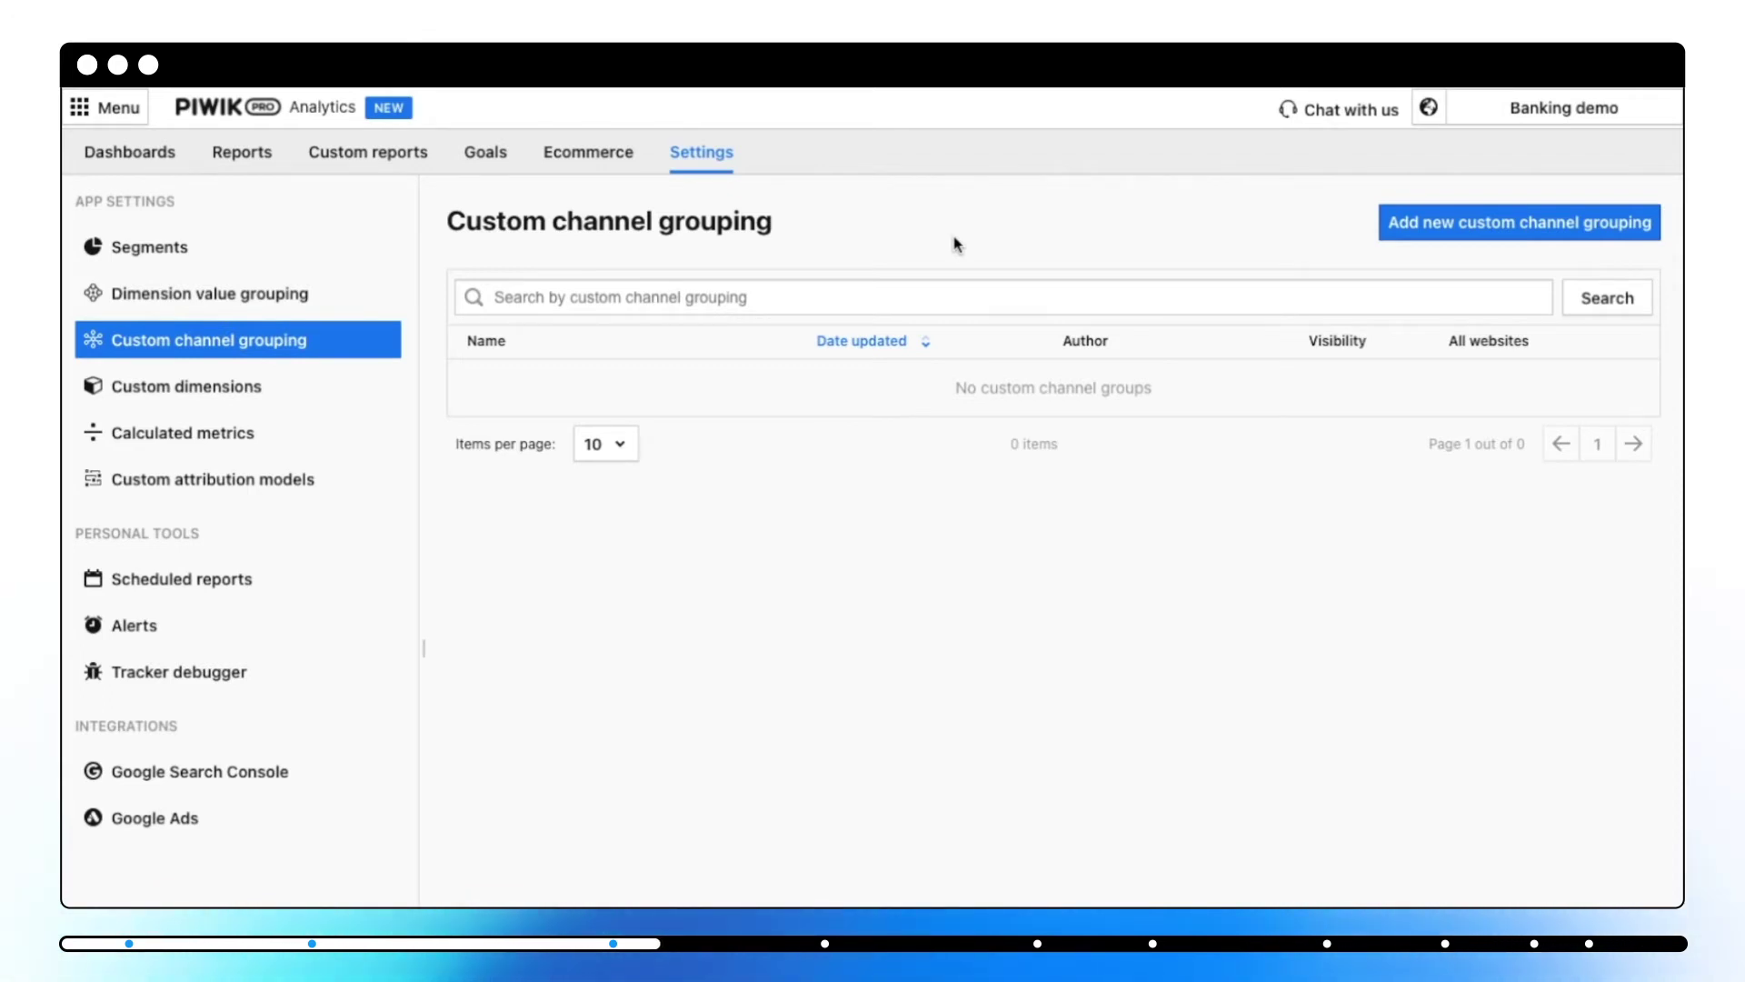
Step: Start a 'Marketing channels' custom channel grouping with description 'My marketing channels'
left_click(1582, 221)
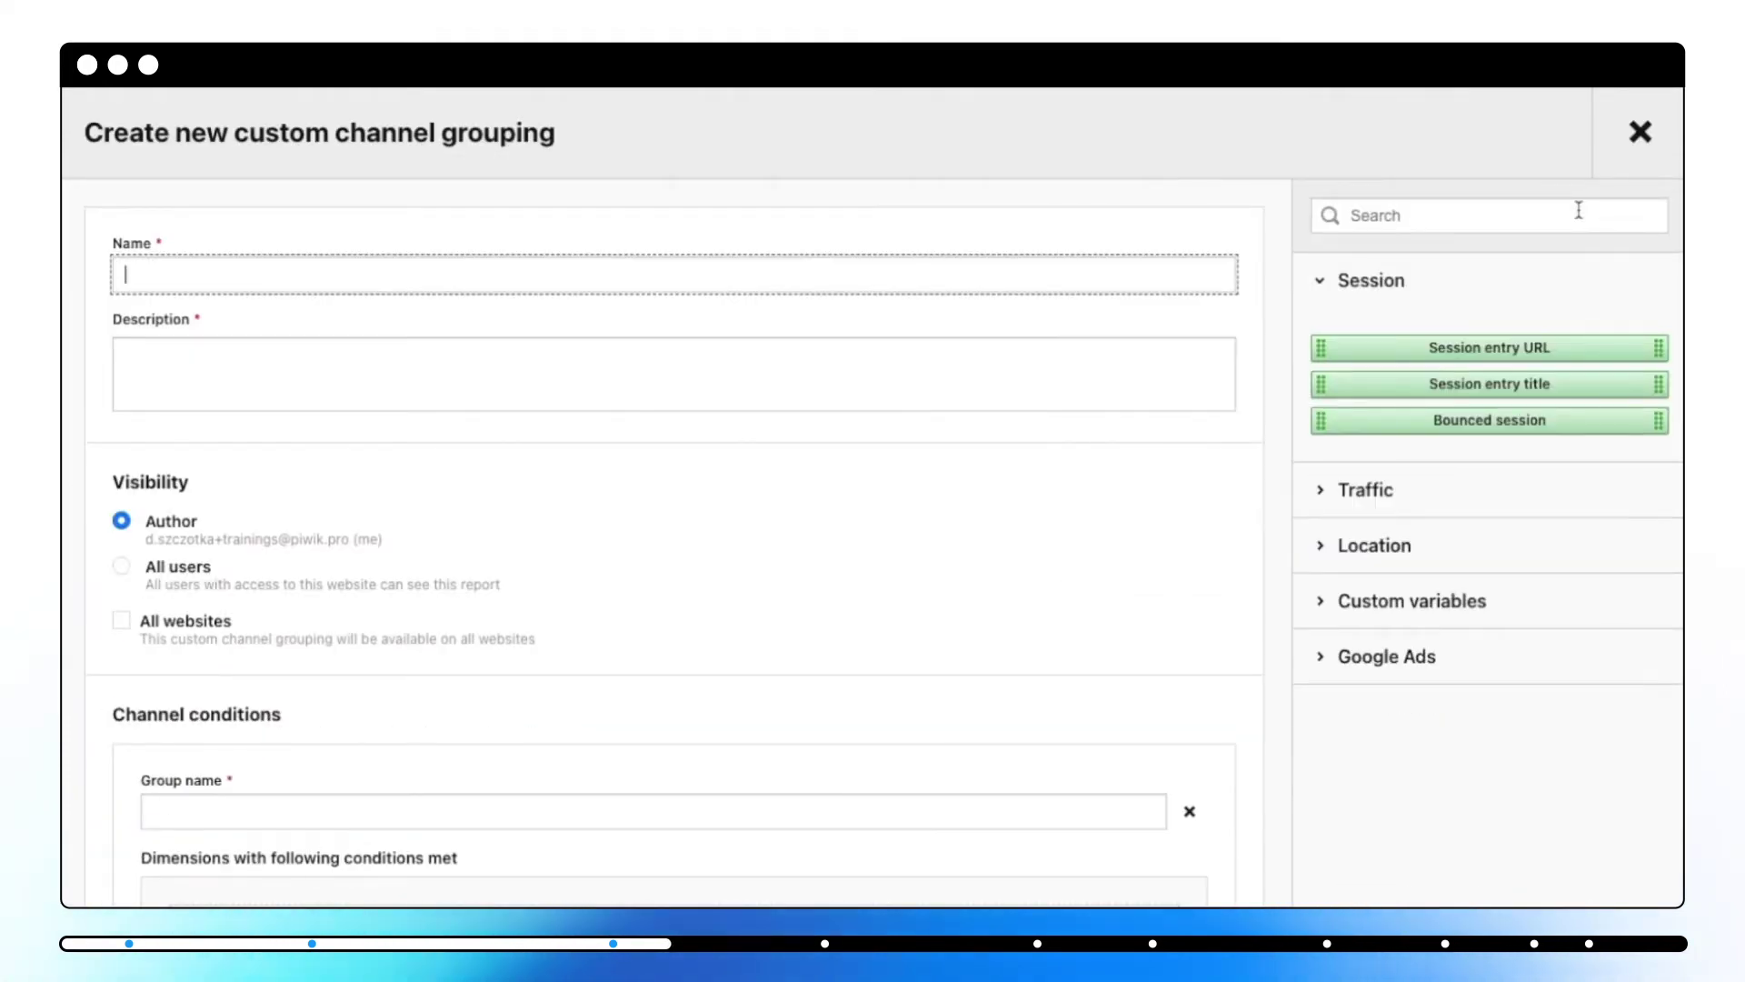
type("Marketing channels")
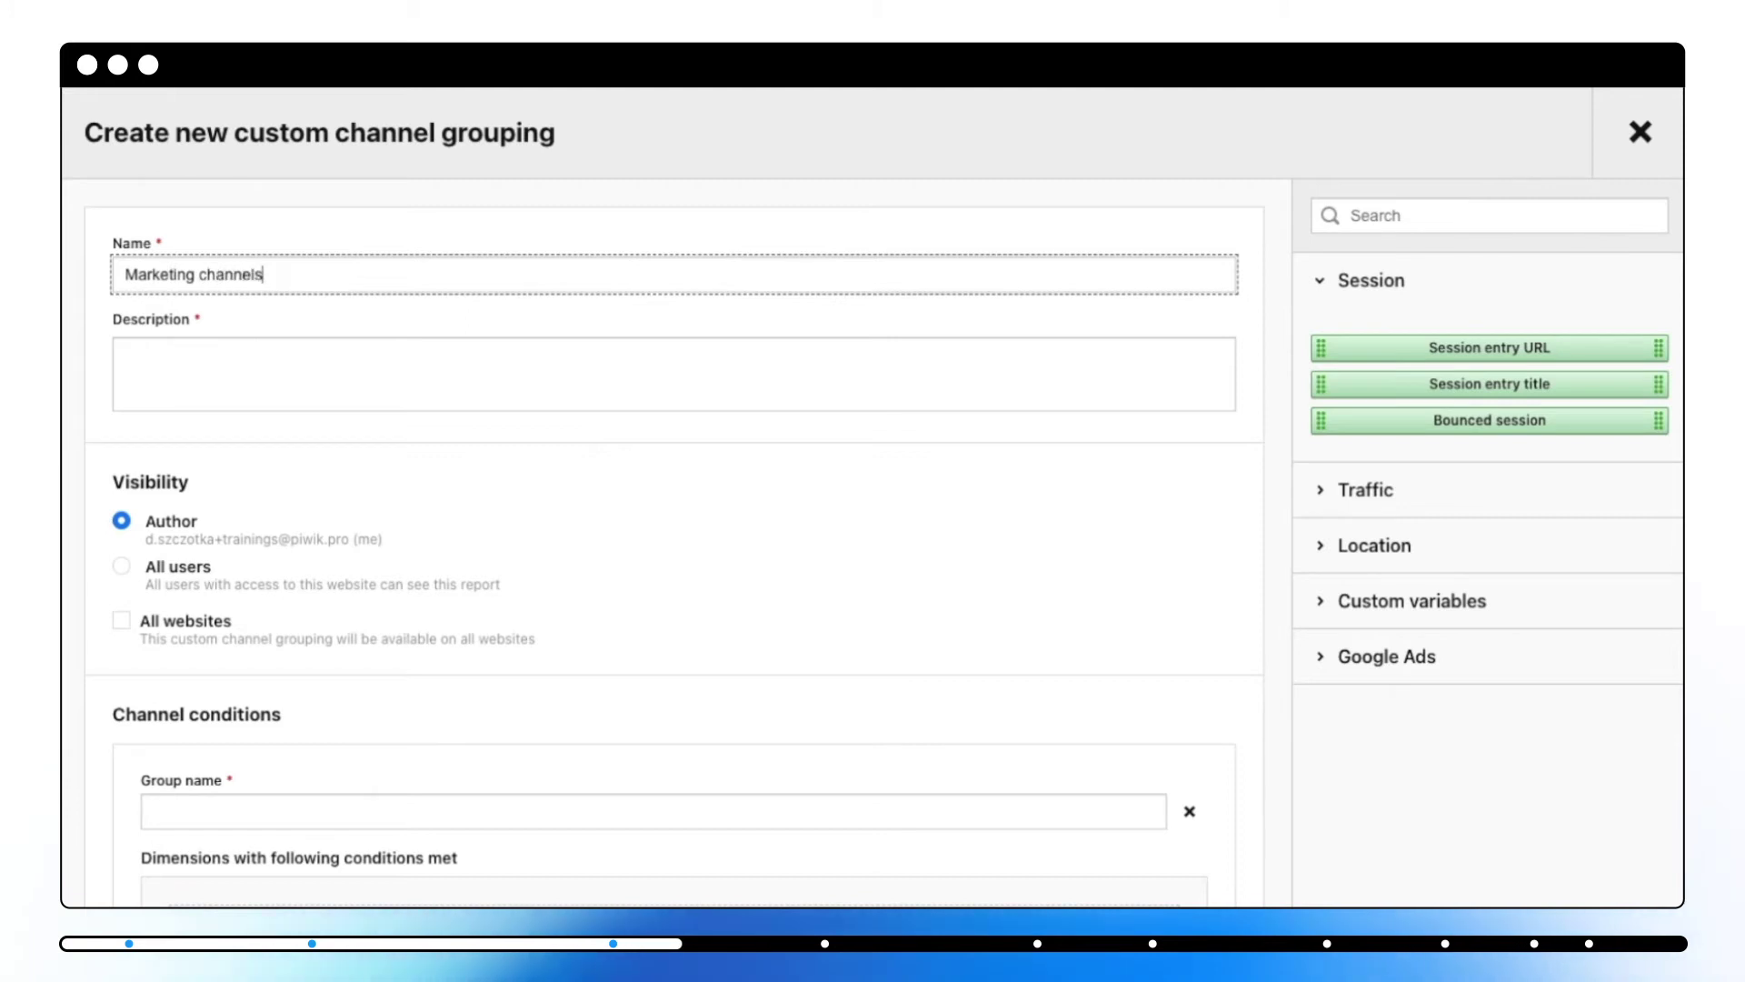
left_click(242, 351)
type("My marketi")
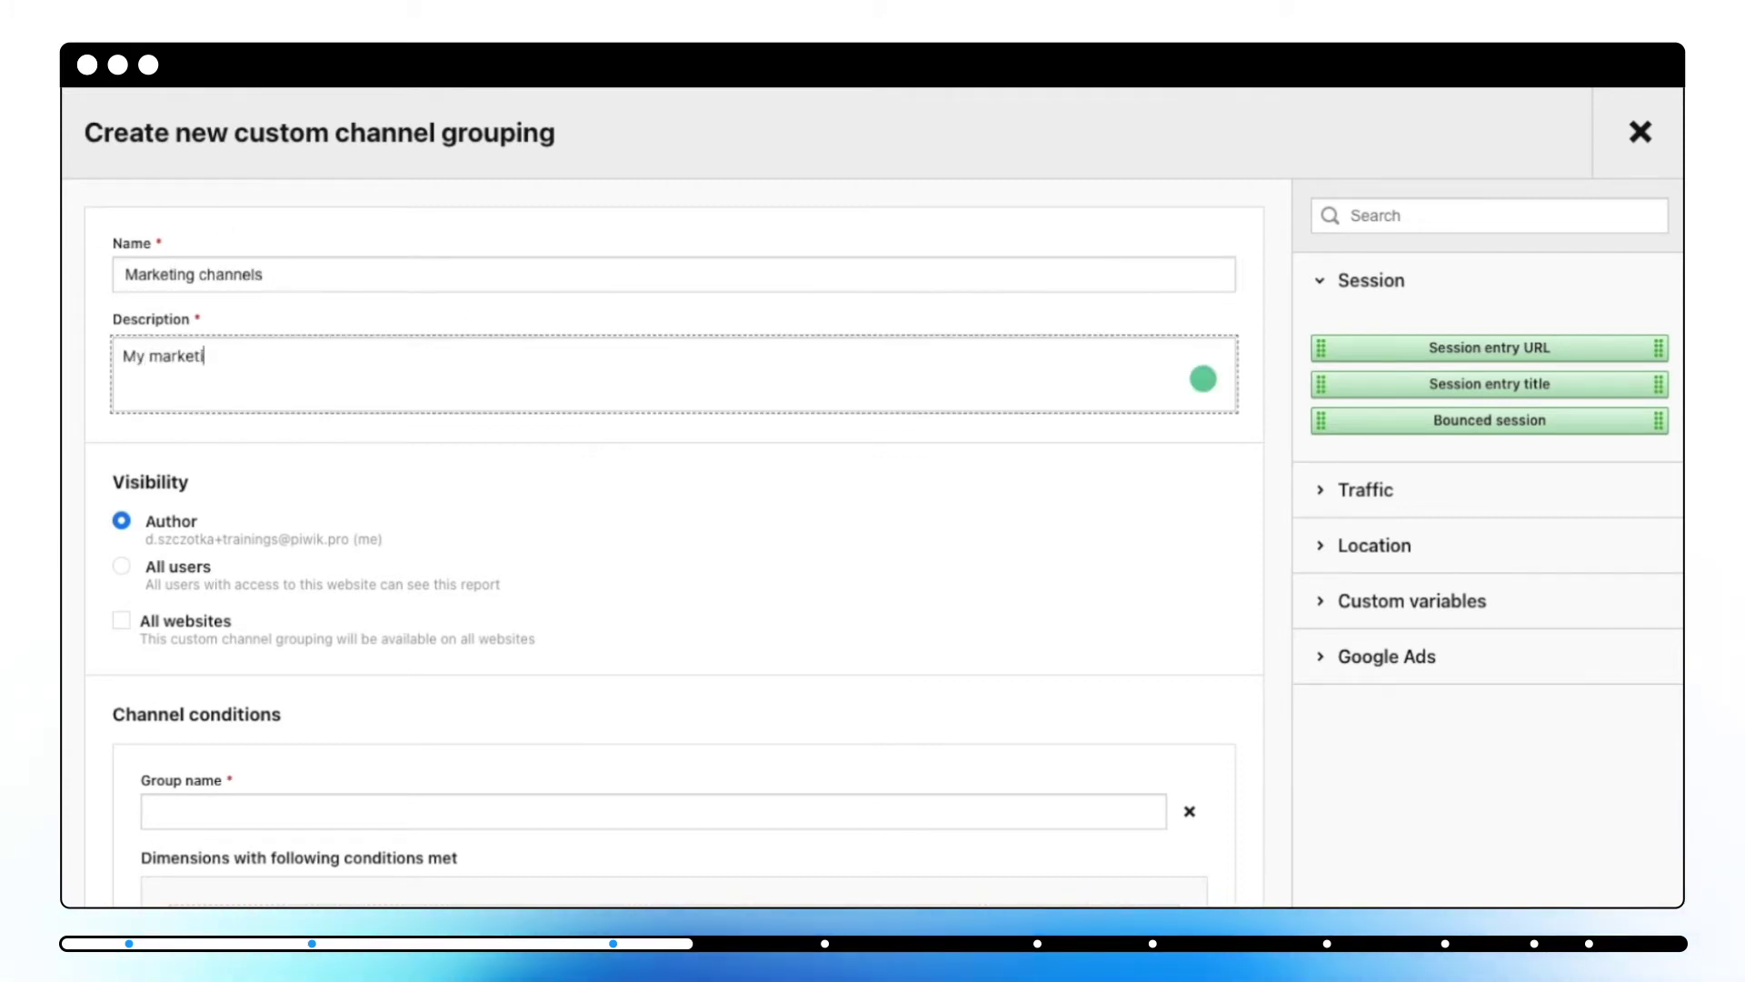
type("ng channels")
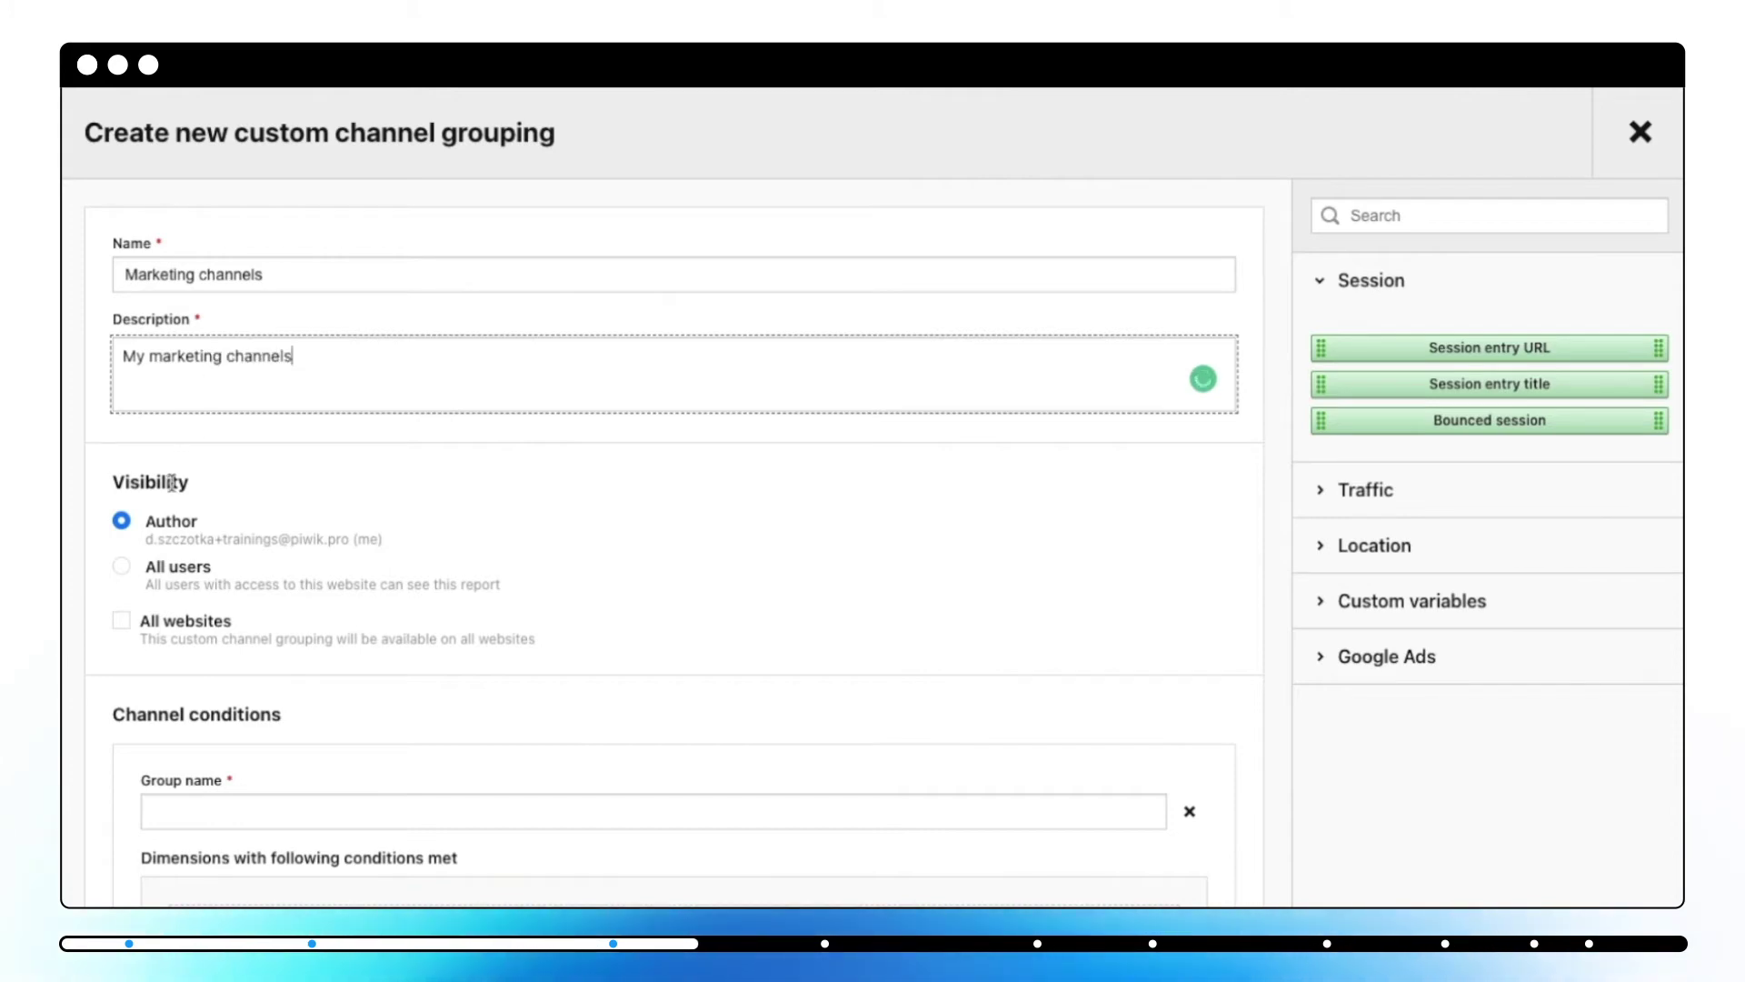
scroll(306, 631, "down", 3)
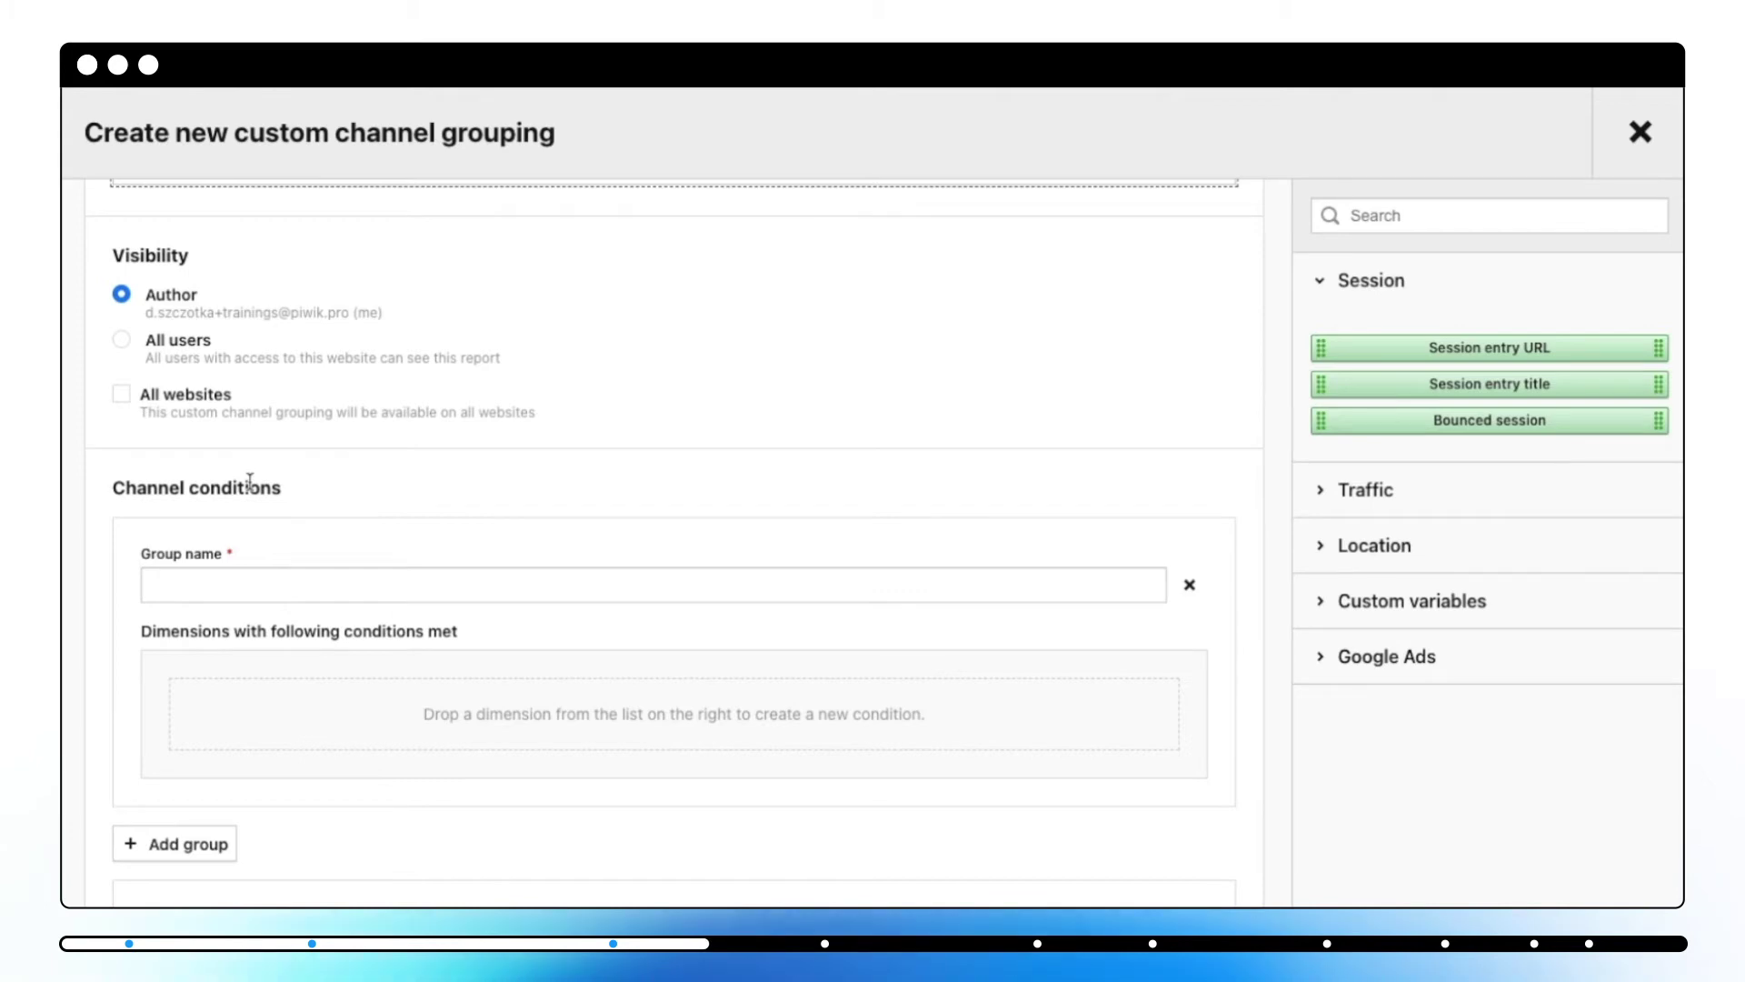
Step: Add a 'Paid search' group matching Source / medium google / cpc, plus a contains condition
left_click(250, 585)
type("Paid search")
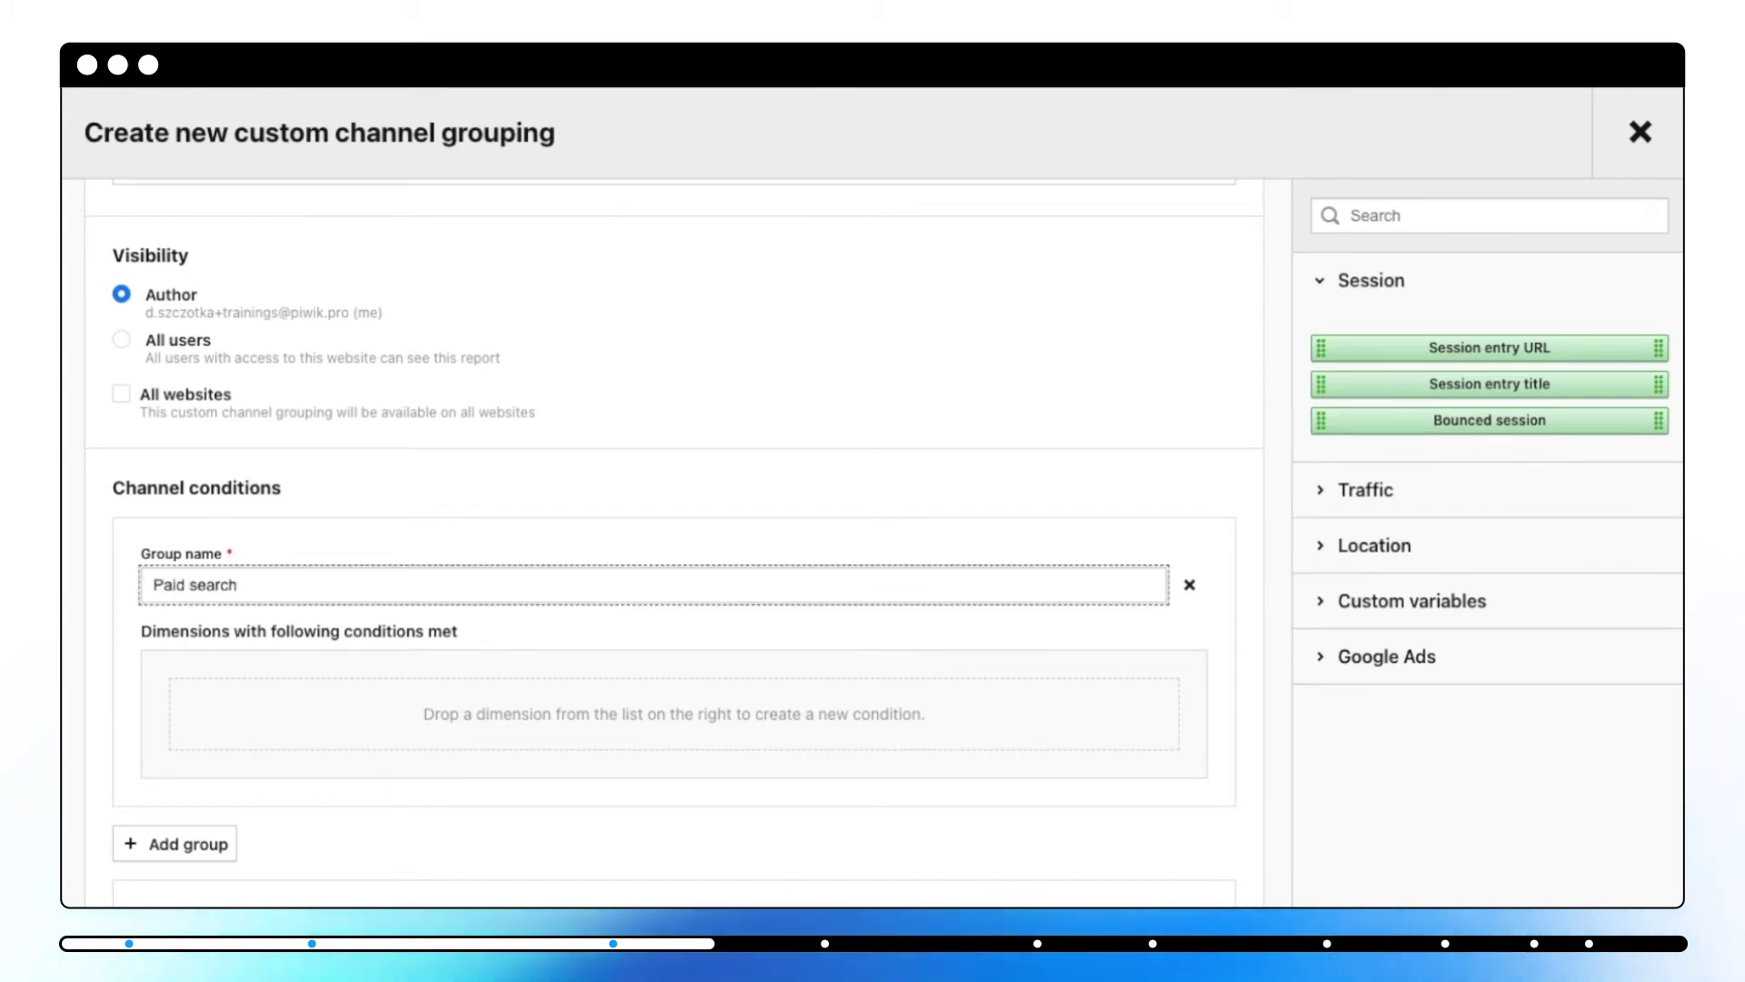
left_click(1478, 226)
type("source")
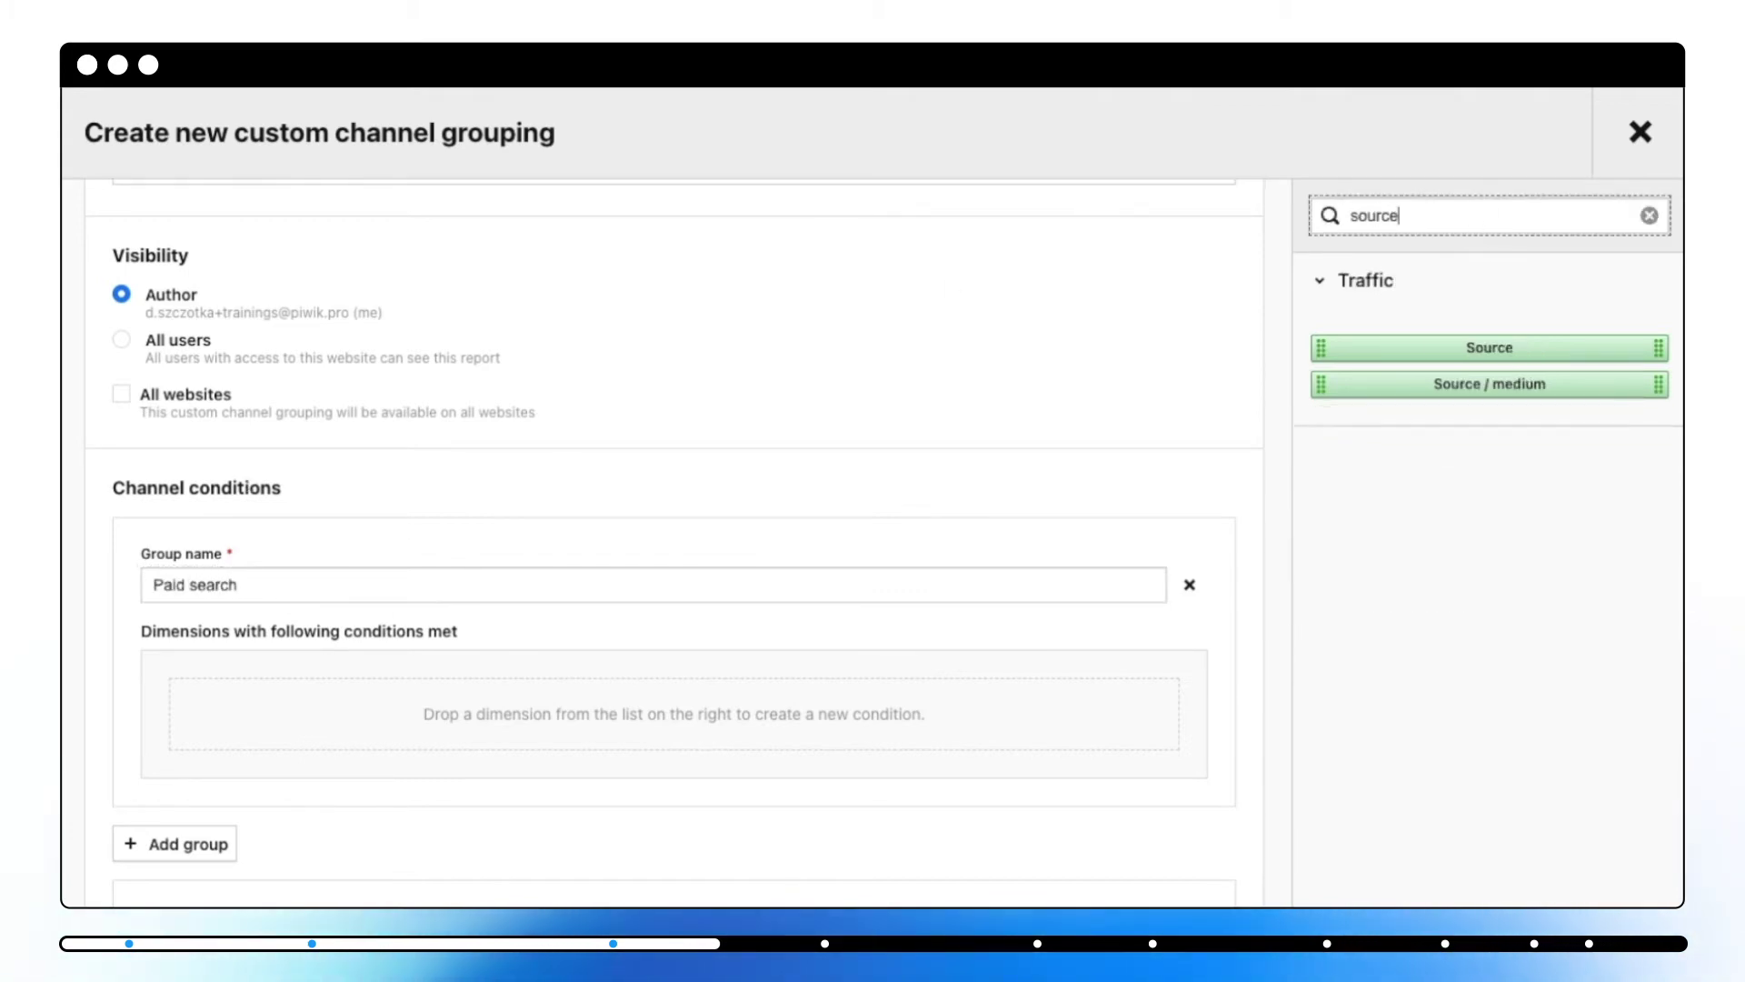
left_click_drag(1490, 384, 713, 691)
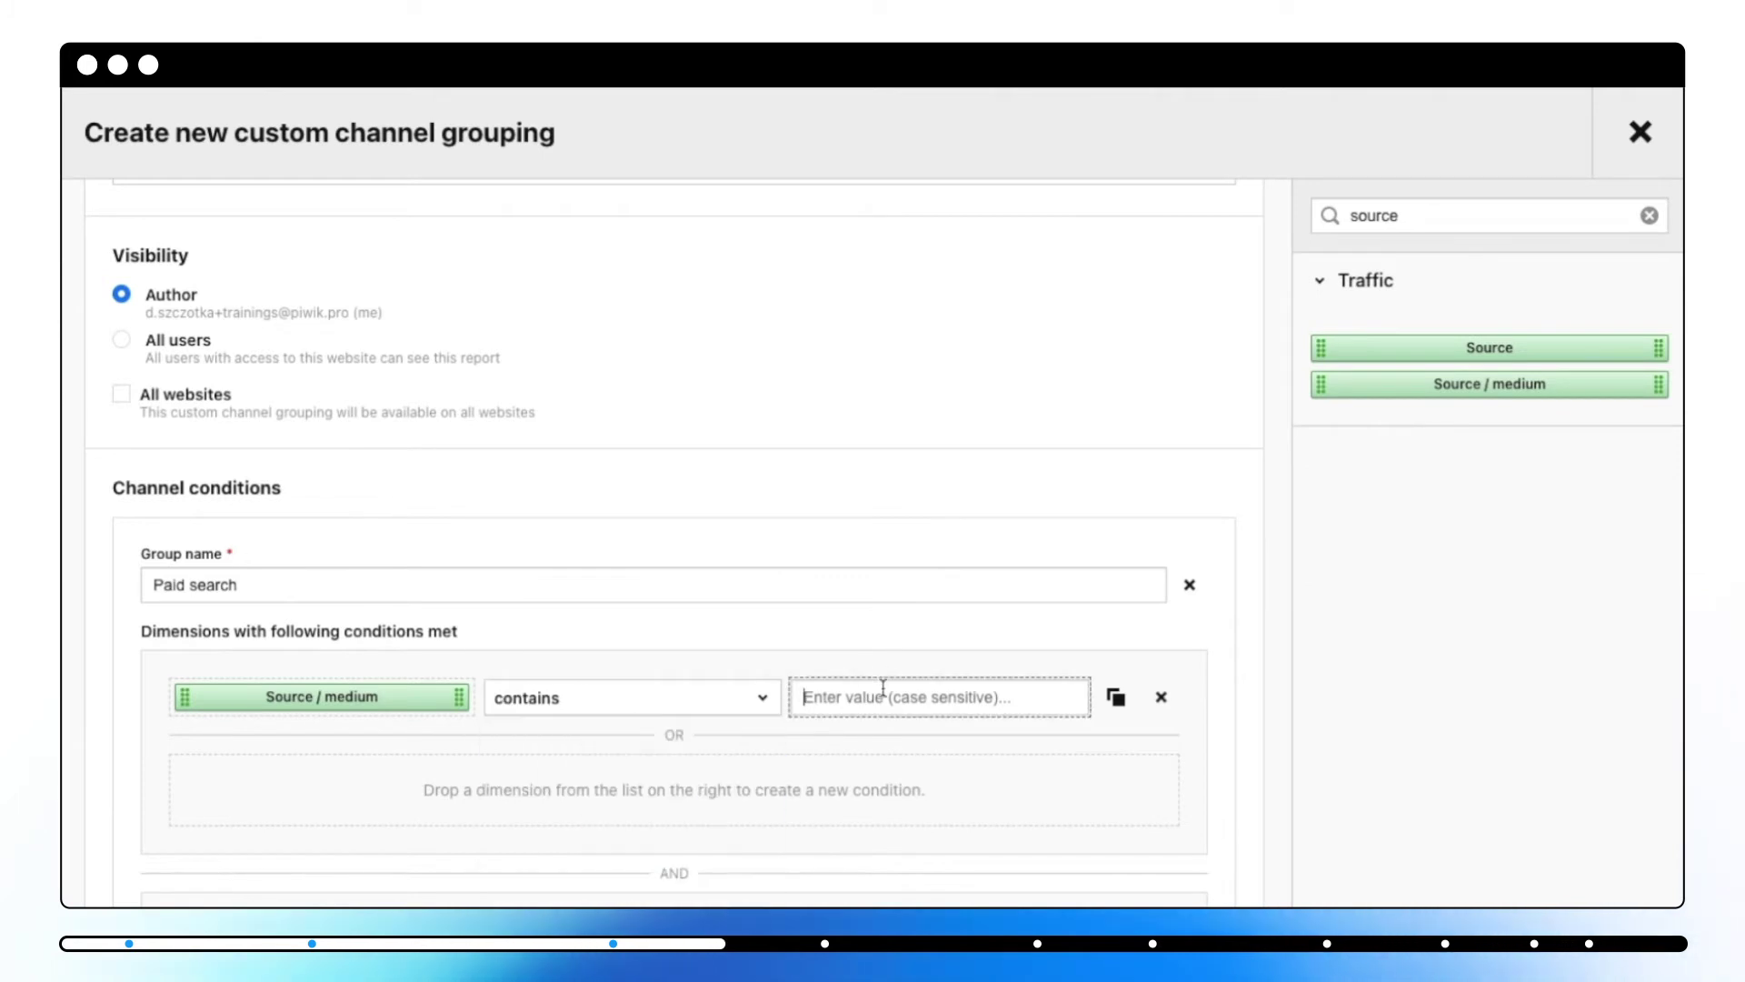
type("google / cpc")
left_click_drag(1490, 384, 855, 789)
left_click(655, 772)
left_click(649, 873)
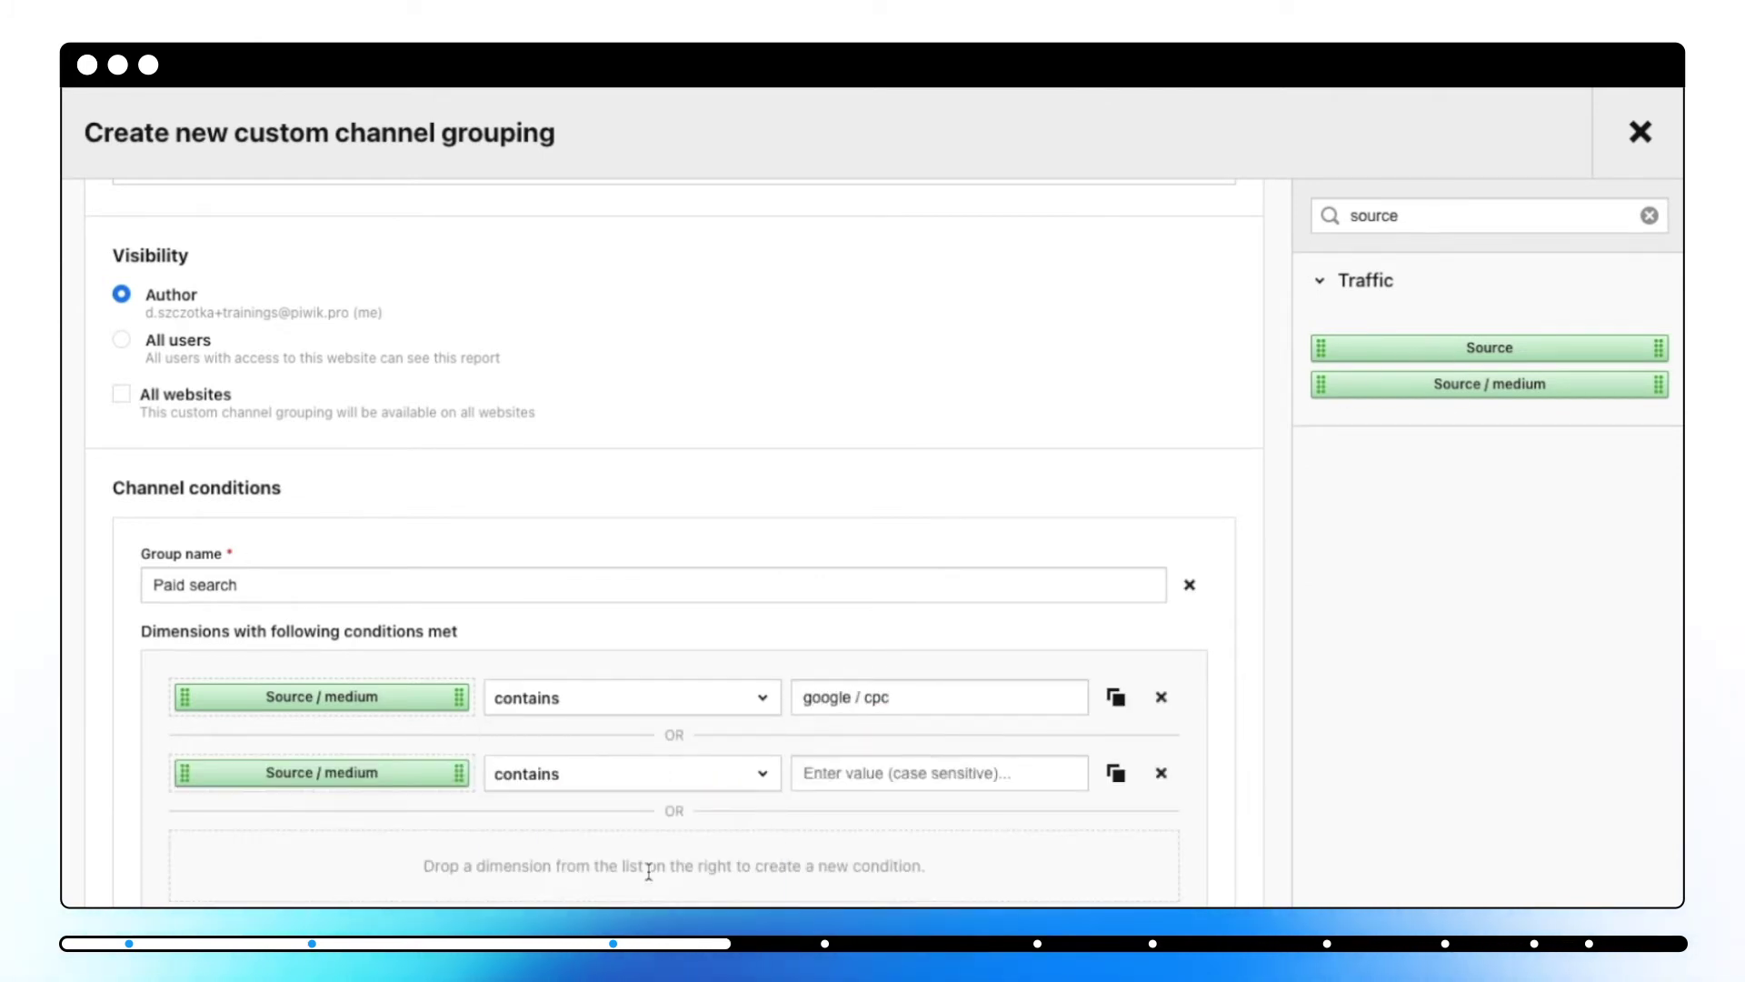
left_click(960, 785)
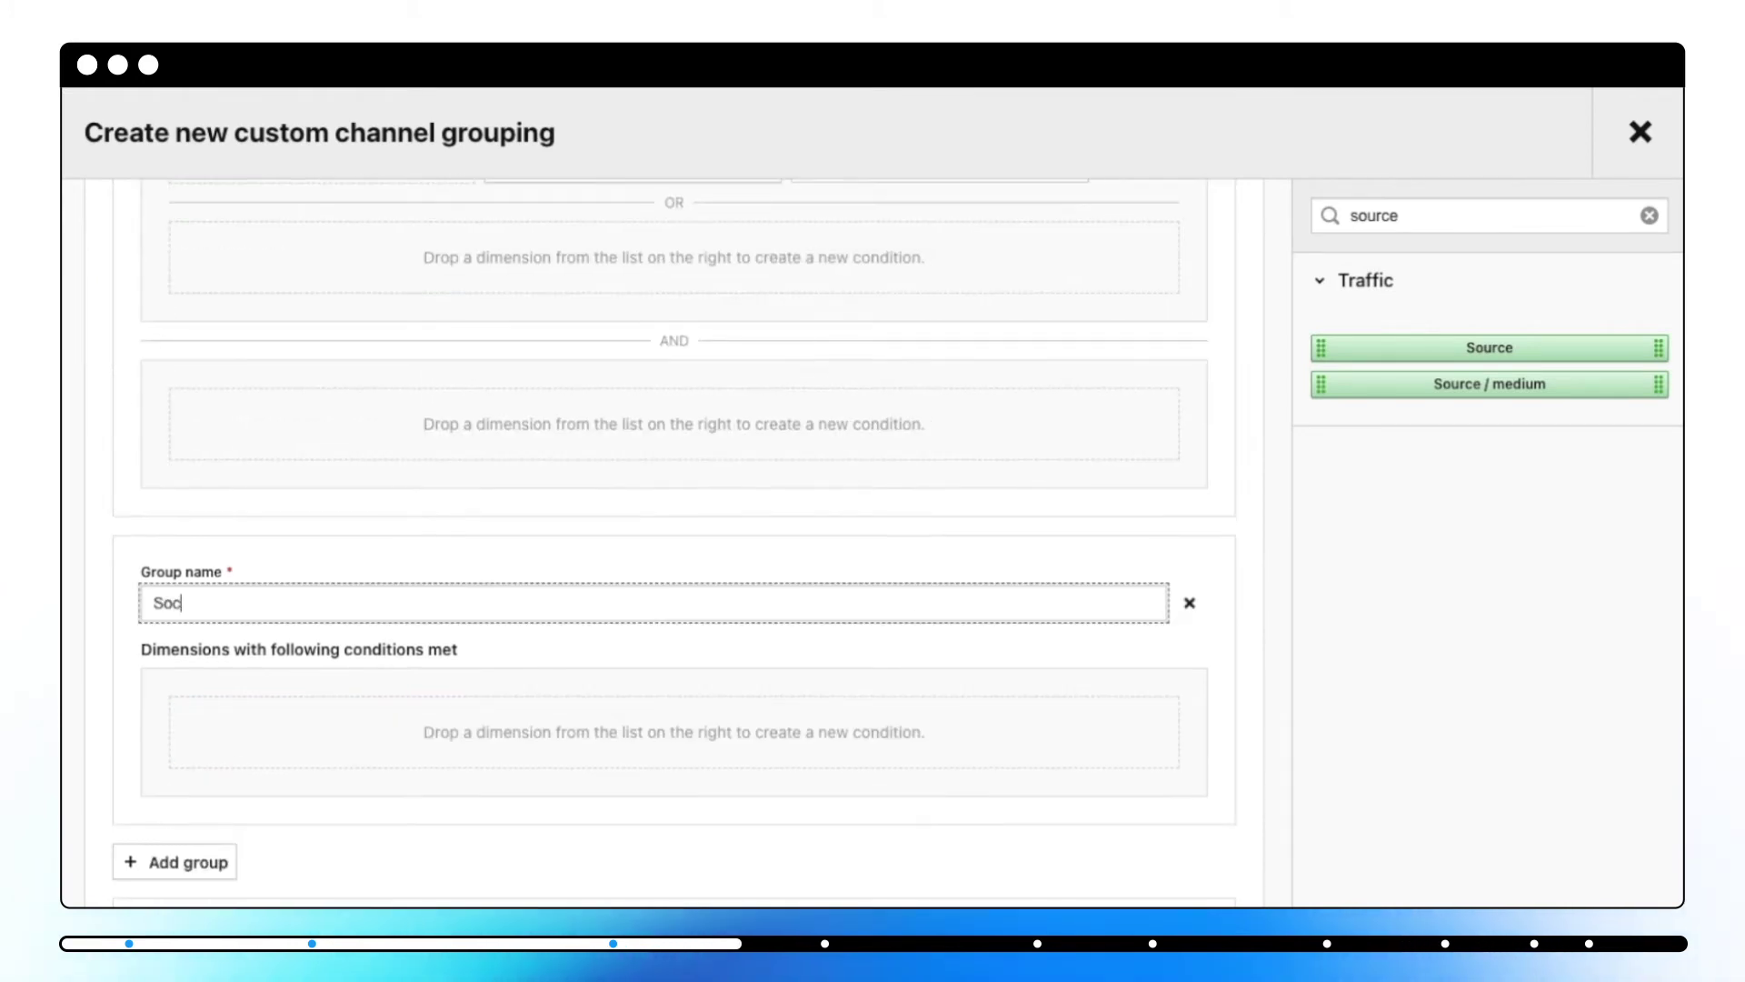
Step: Give the Social group Source contains conditions, including facebook
left_click_drag(1490, 347, 421, 733)
left_click(632, 715)
left_click(608, 834)
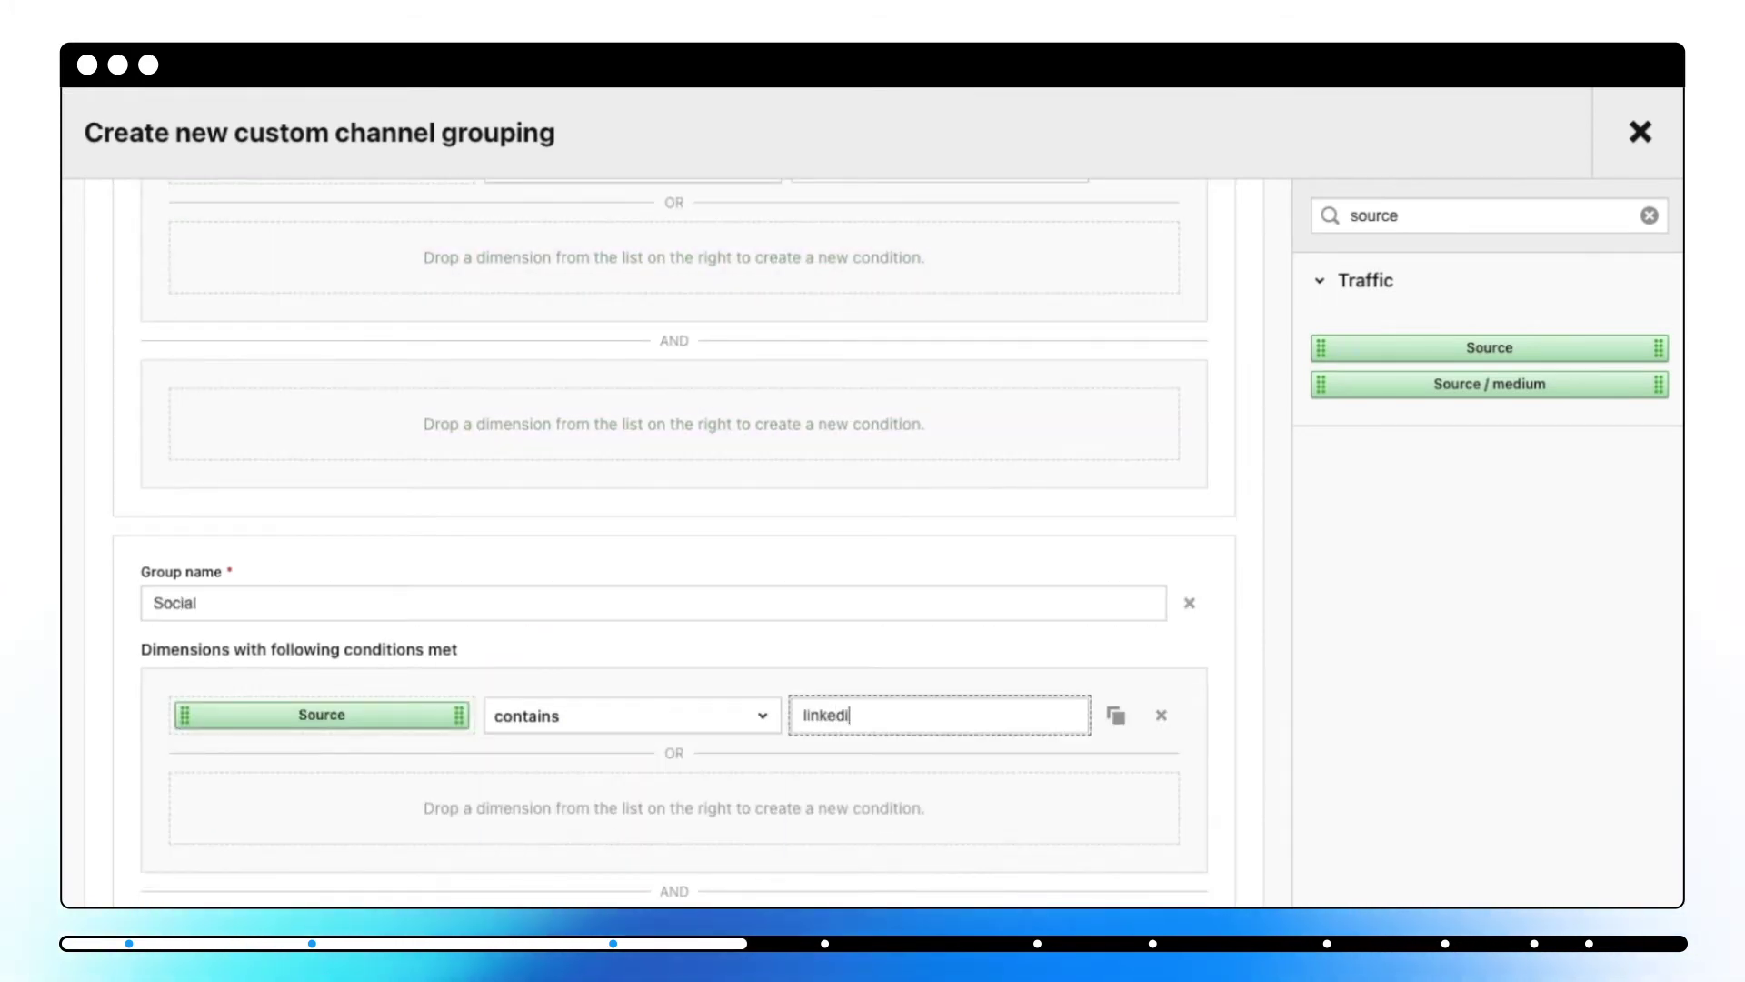
type("n")
left_click_drag(1381, 348, 368, 817)
left_click(664, 806)
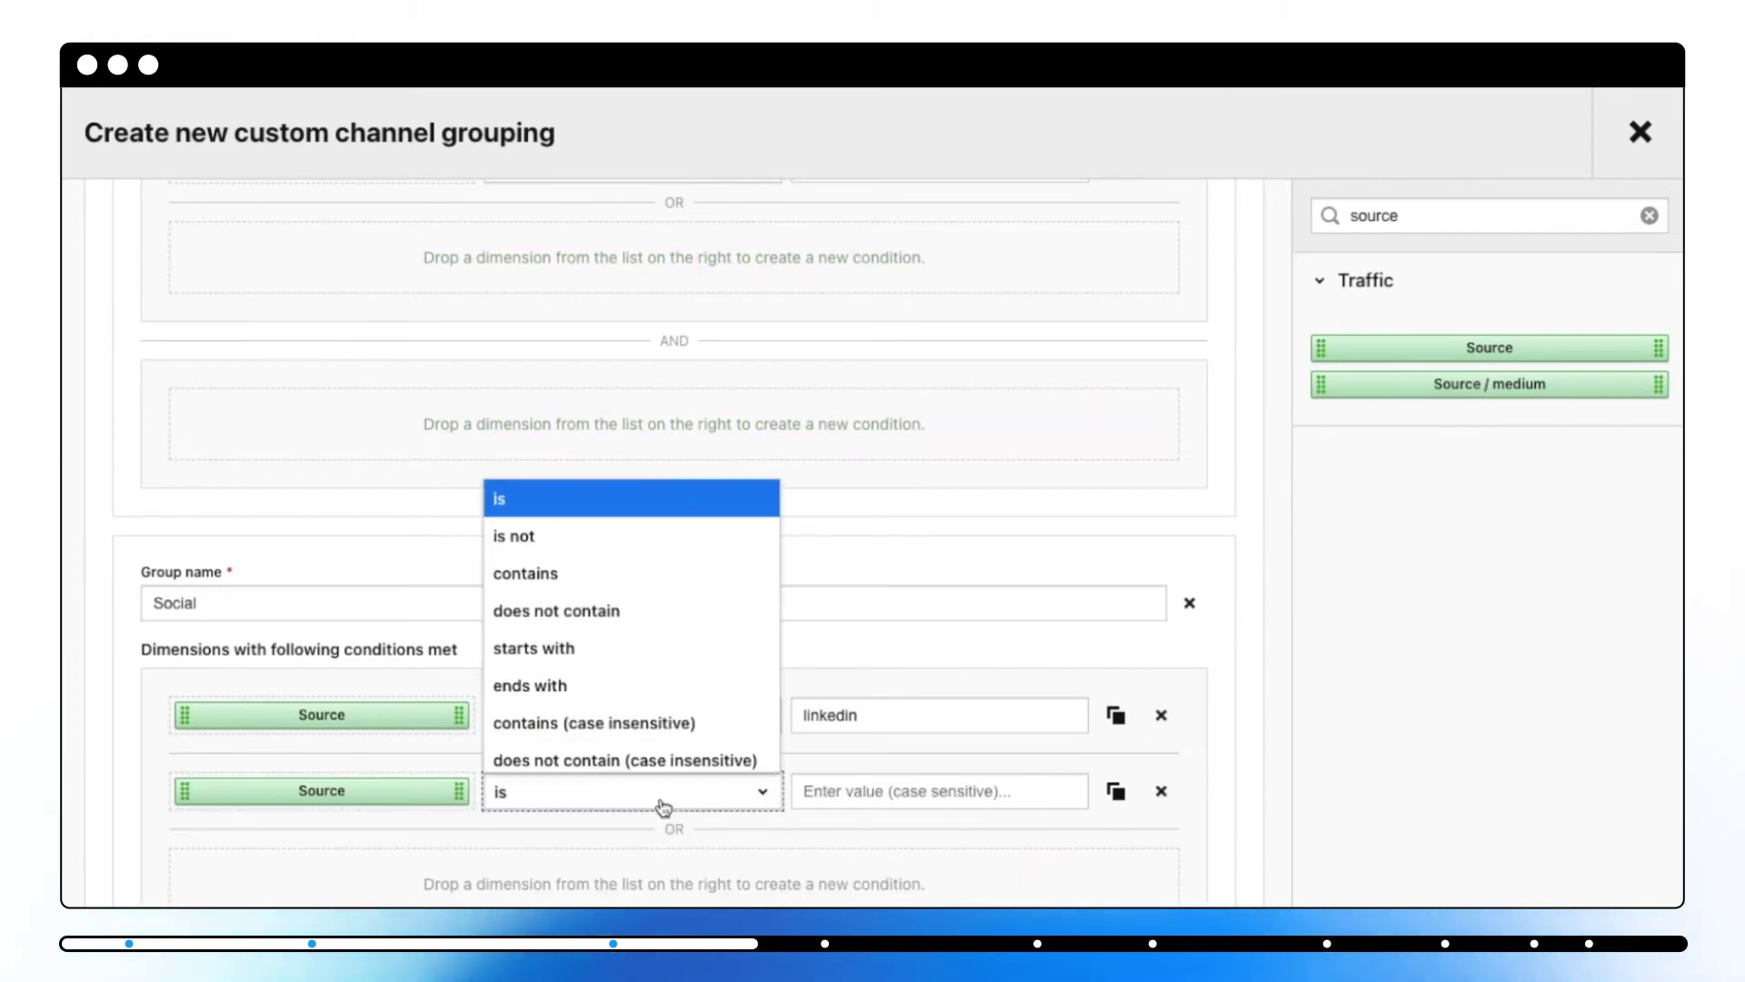
left_click(655, 577)
left_click(837, 789)
type("facebook")
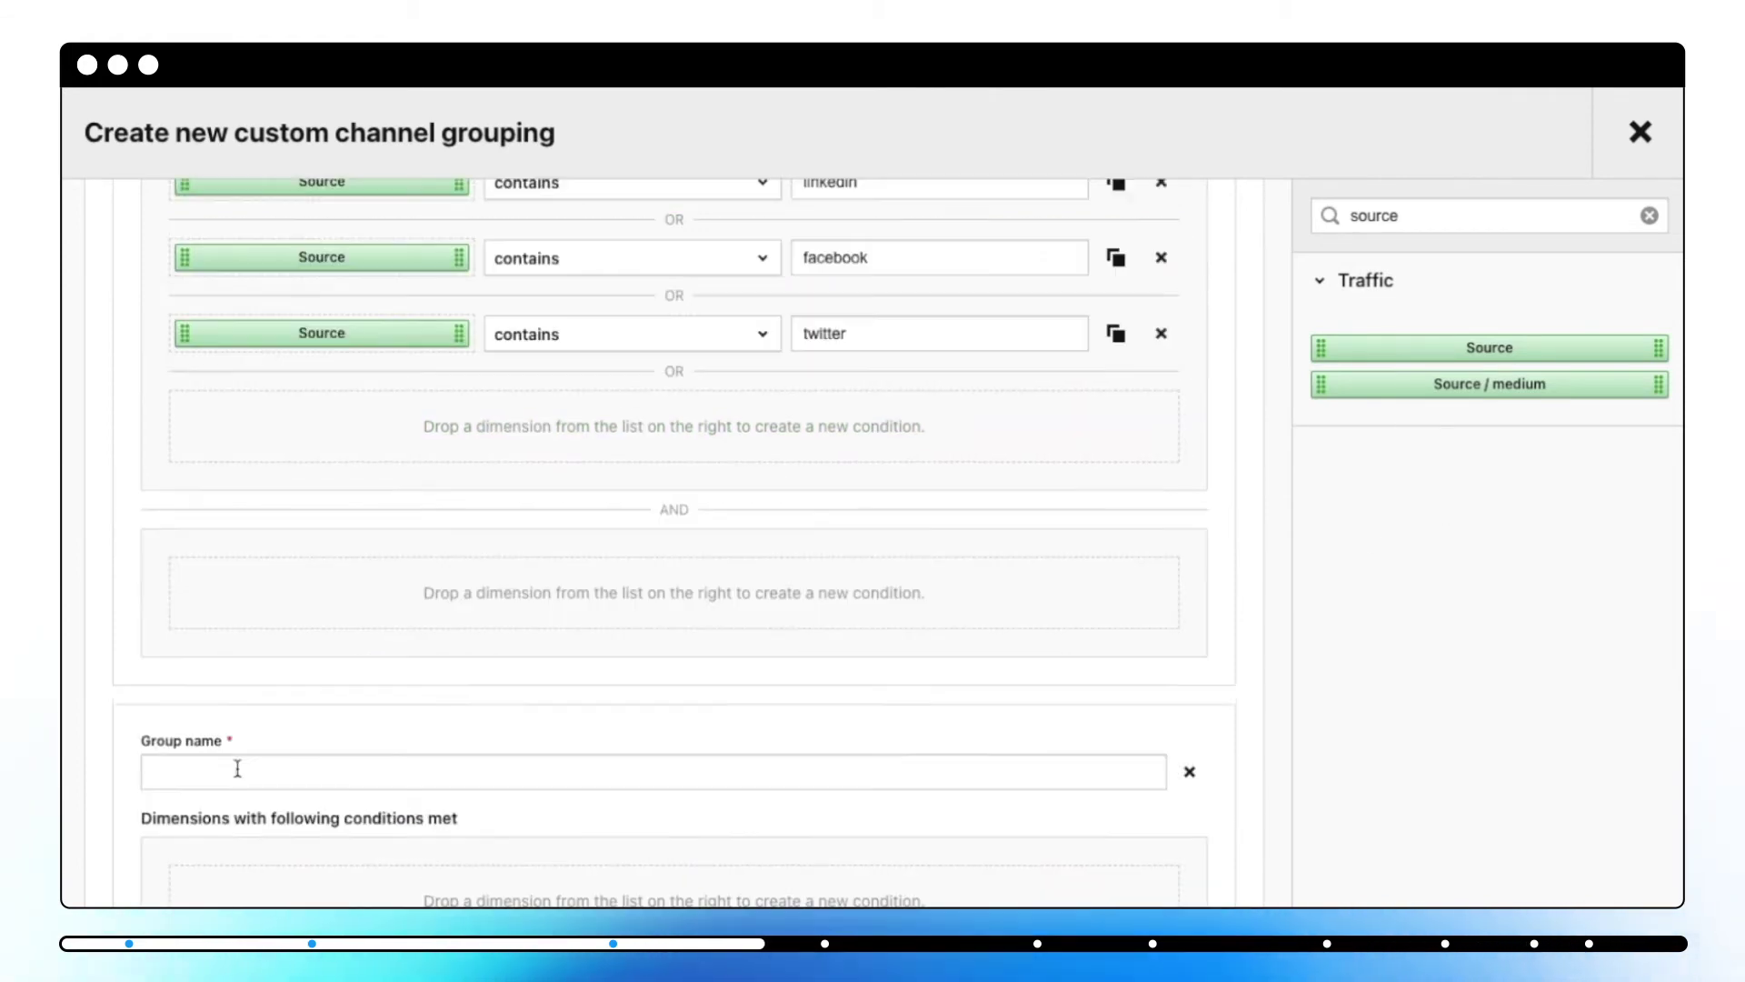
type("Other adv")
left_click_drag(1489, 348, 379, 896)
scroll(479, 799, "down", 3)
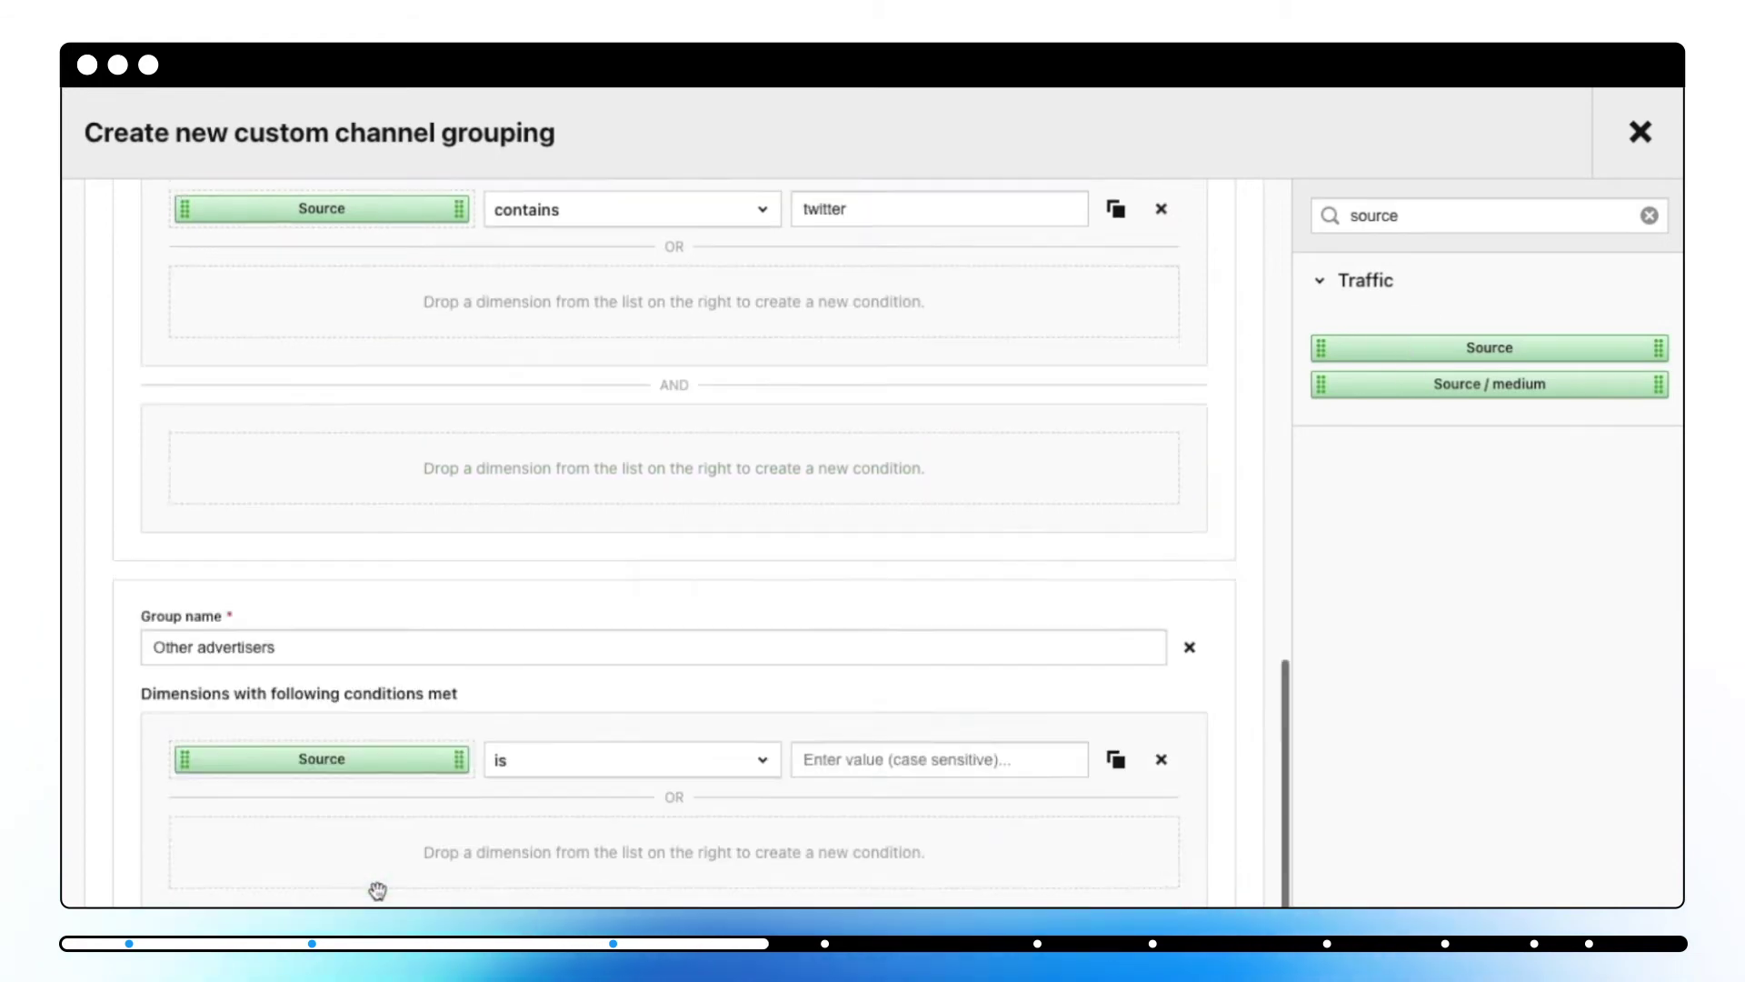
left_click(627, 649)
left_click(628, 719)
left_click(888, 647)
type("www.economist.com")
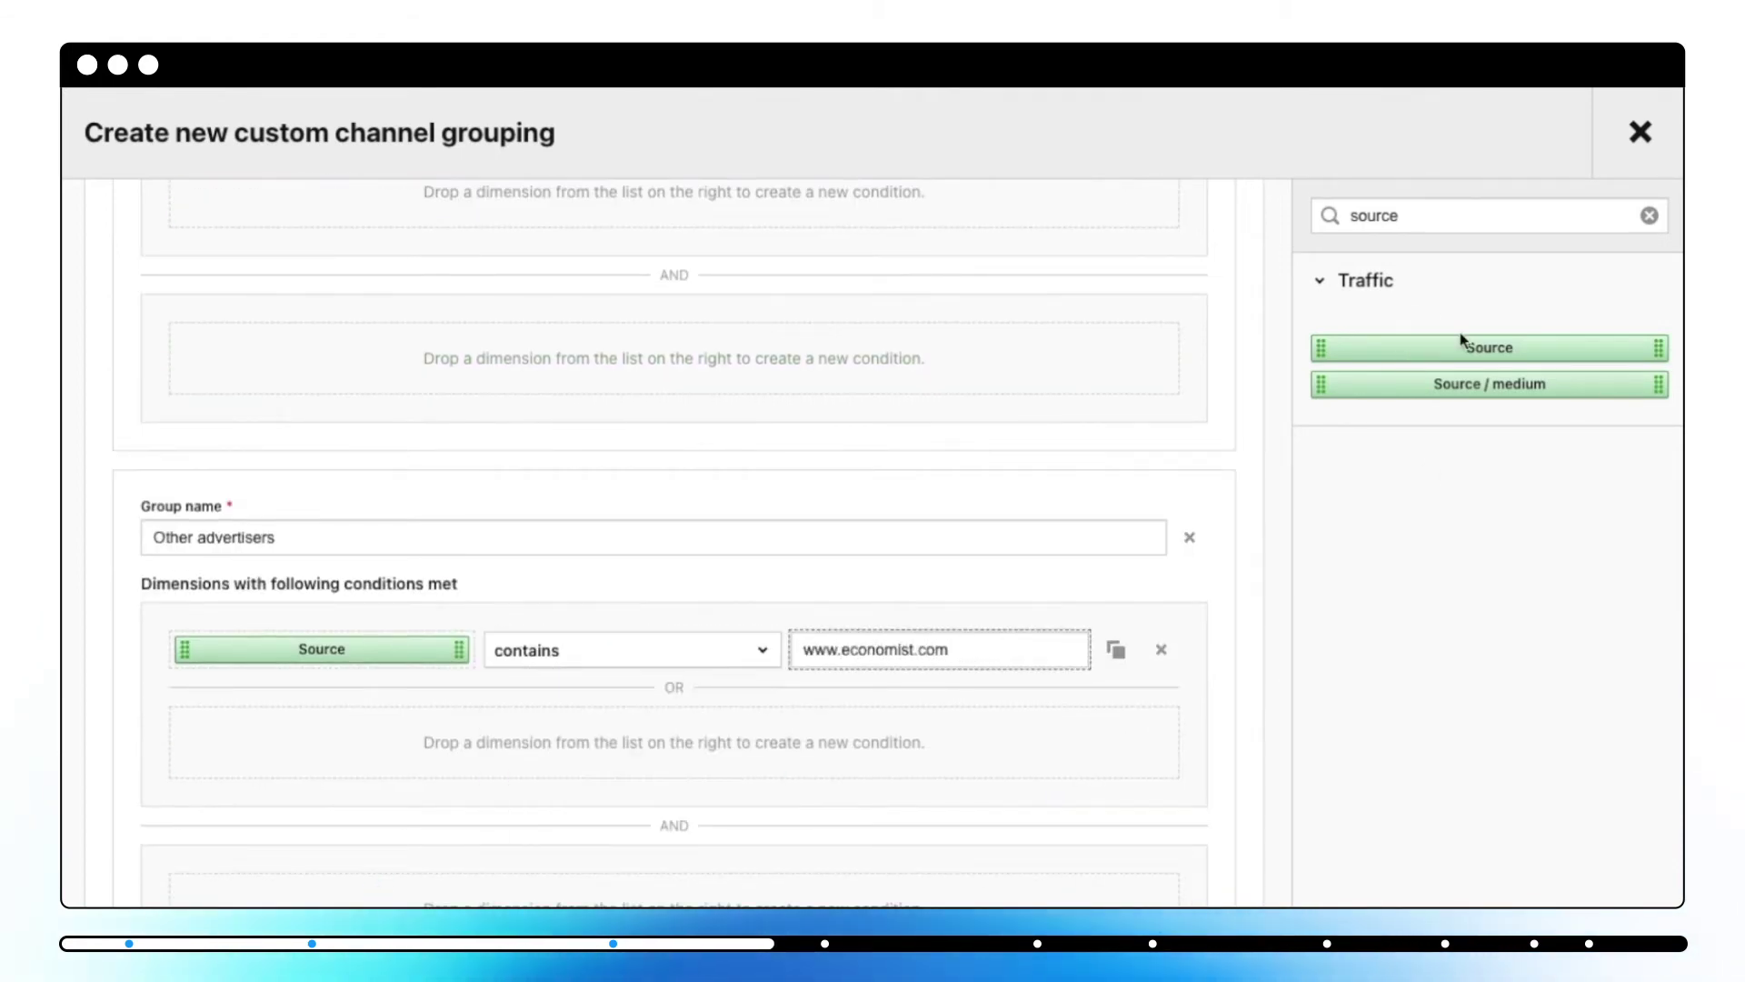
left_click_drag(1461, 343, 436, 724)
left_click(718, 737)
left_click(627, 795)
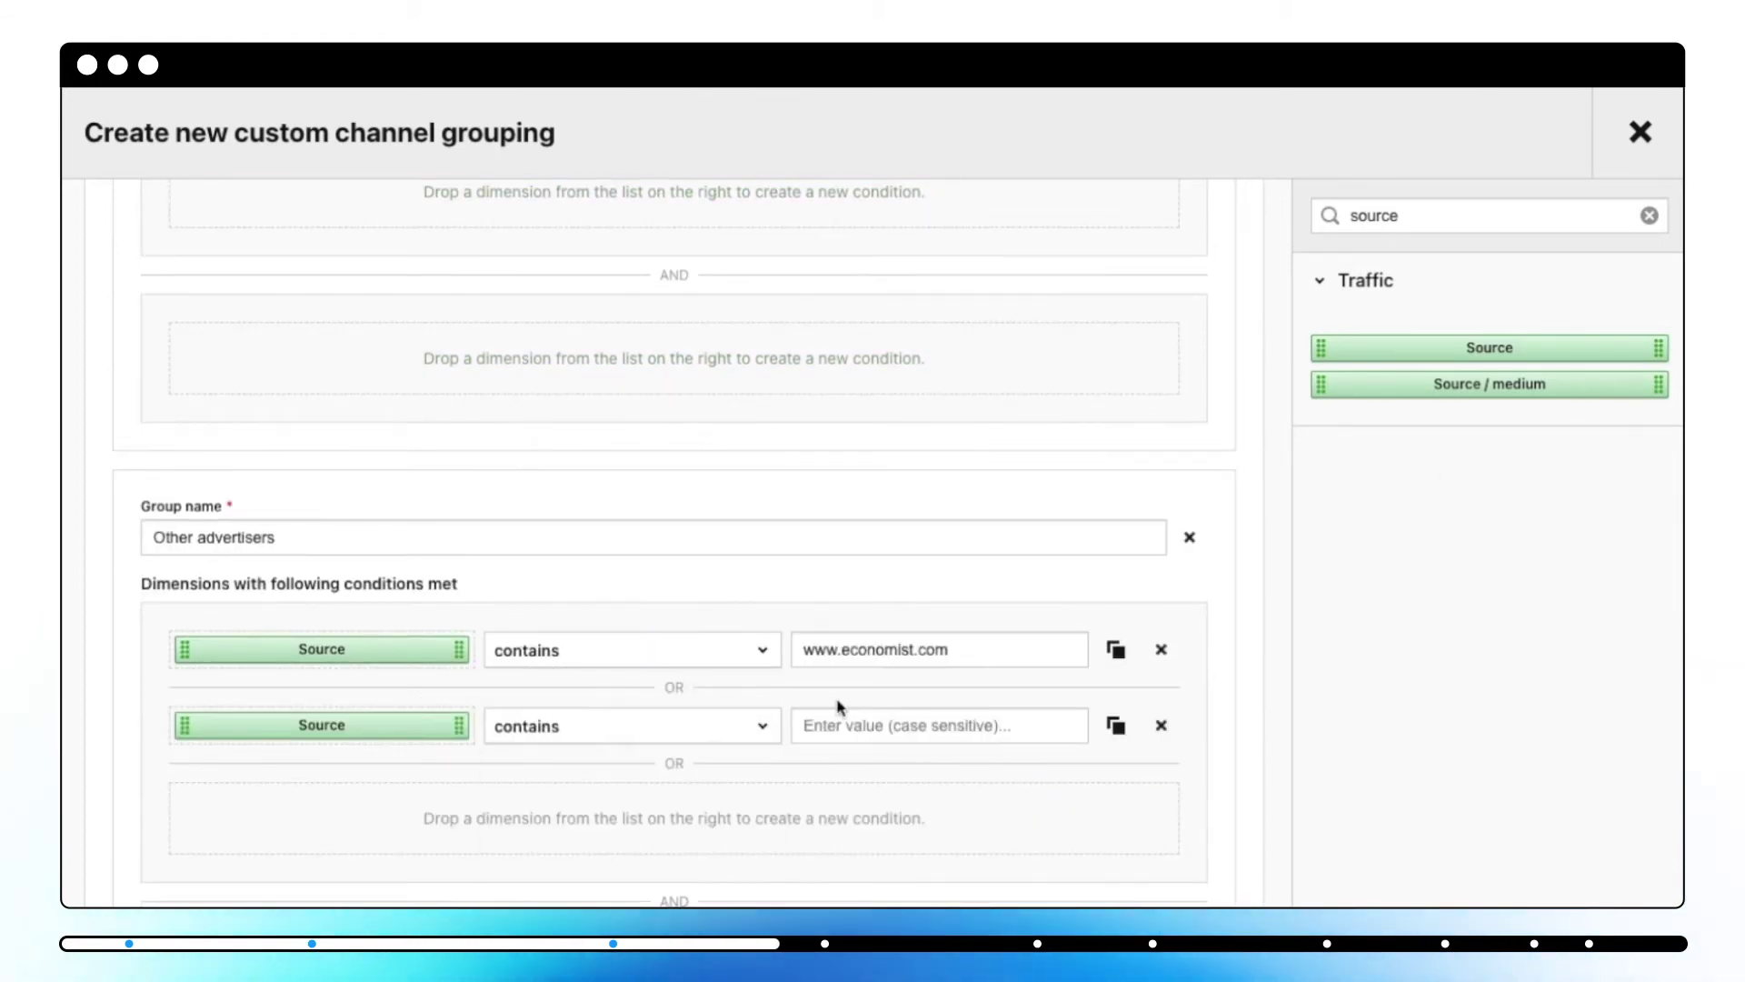
left_click(837, 708)
type("www.wsj.com")
scroll(350, 793, "down", 5)
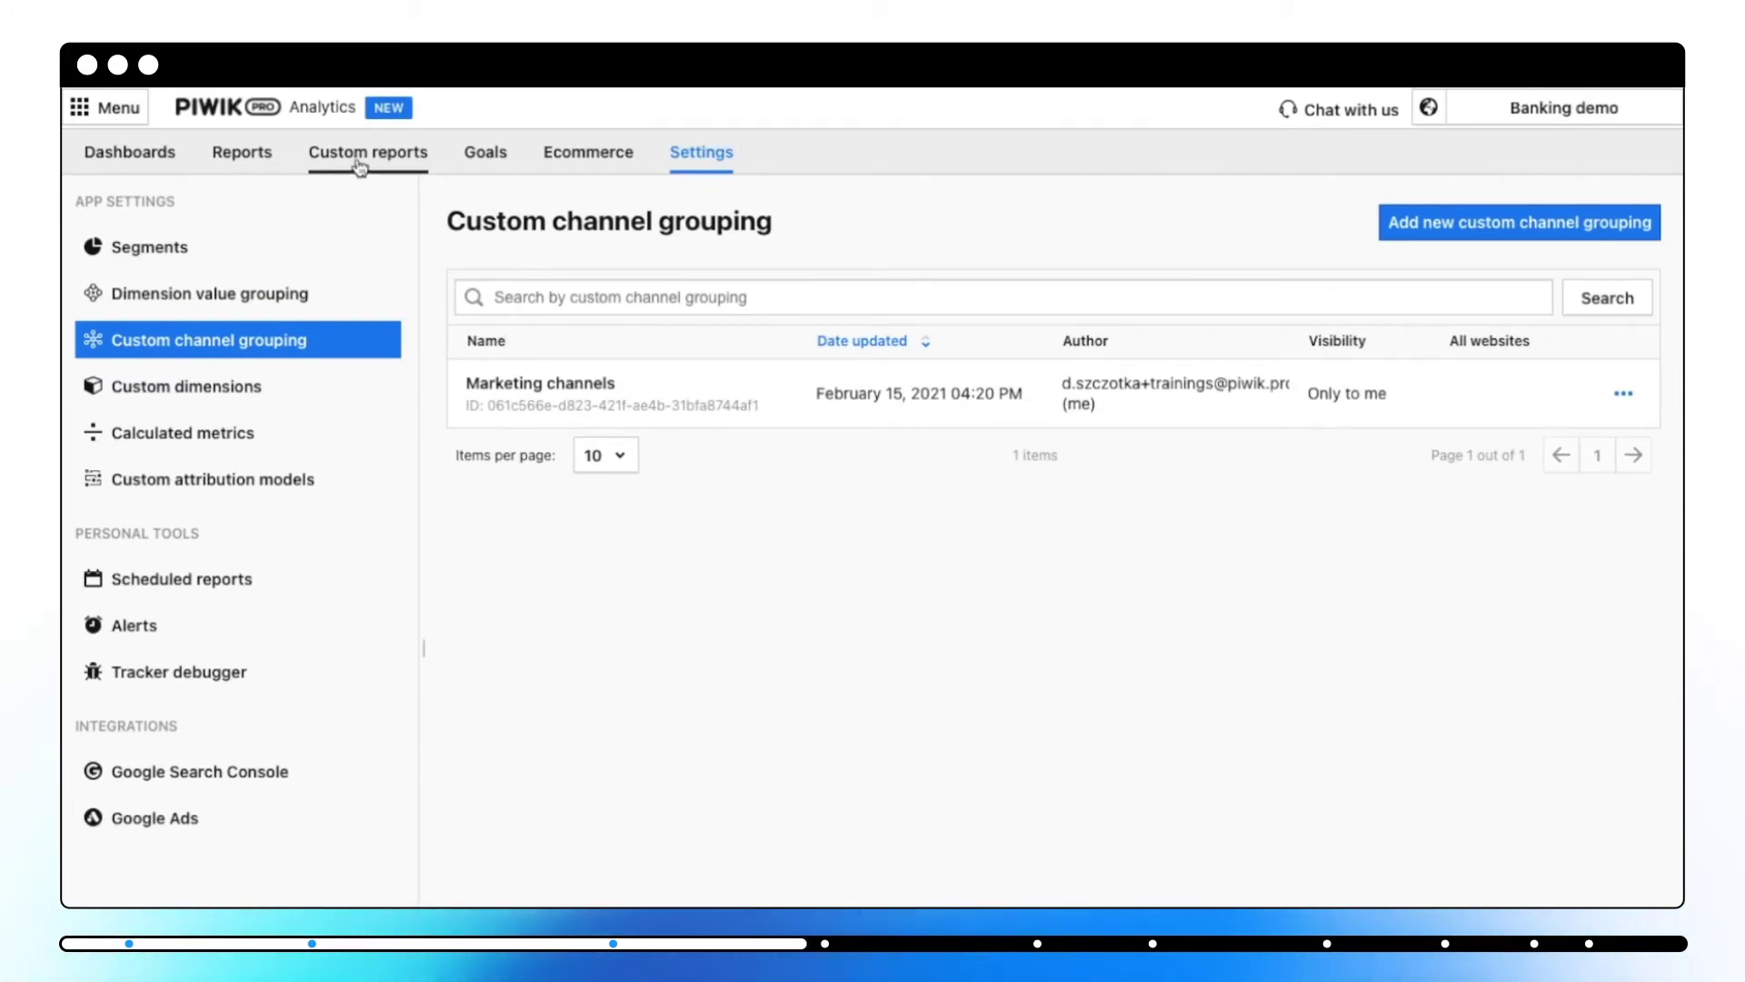
Step: Add a flat table widget to Blog performance showing the Marketing channels dimension
left_click(152, 161)
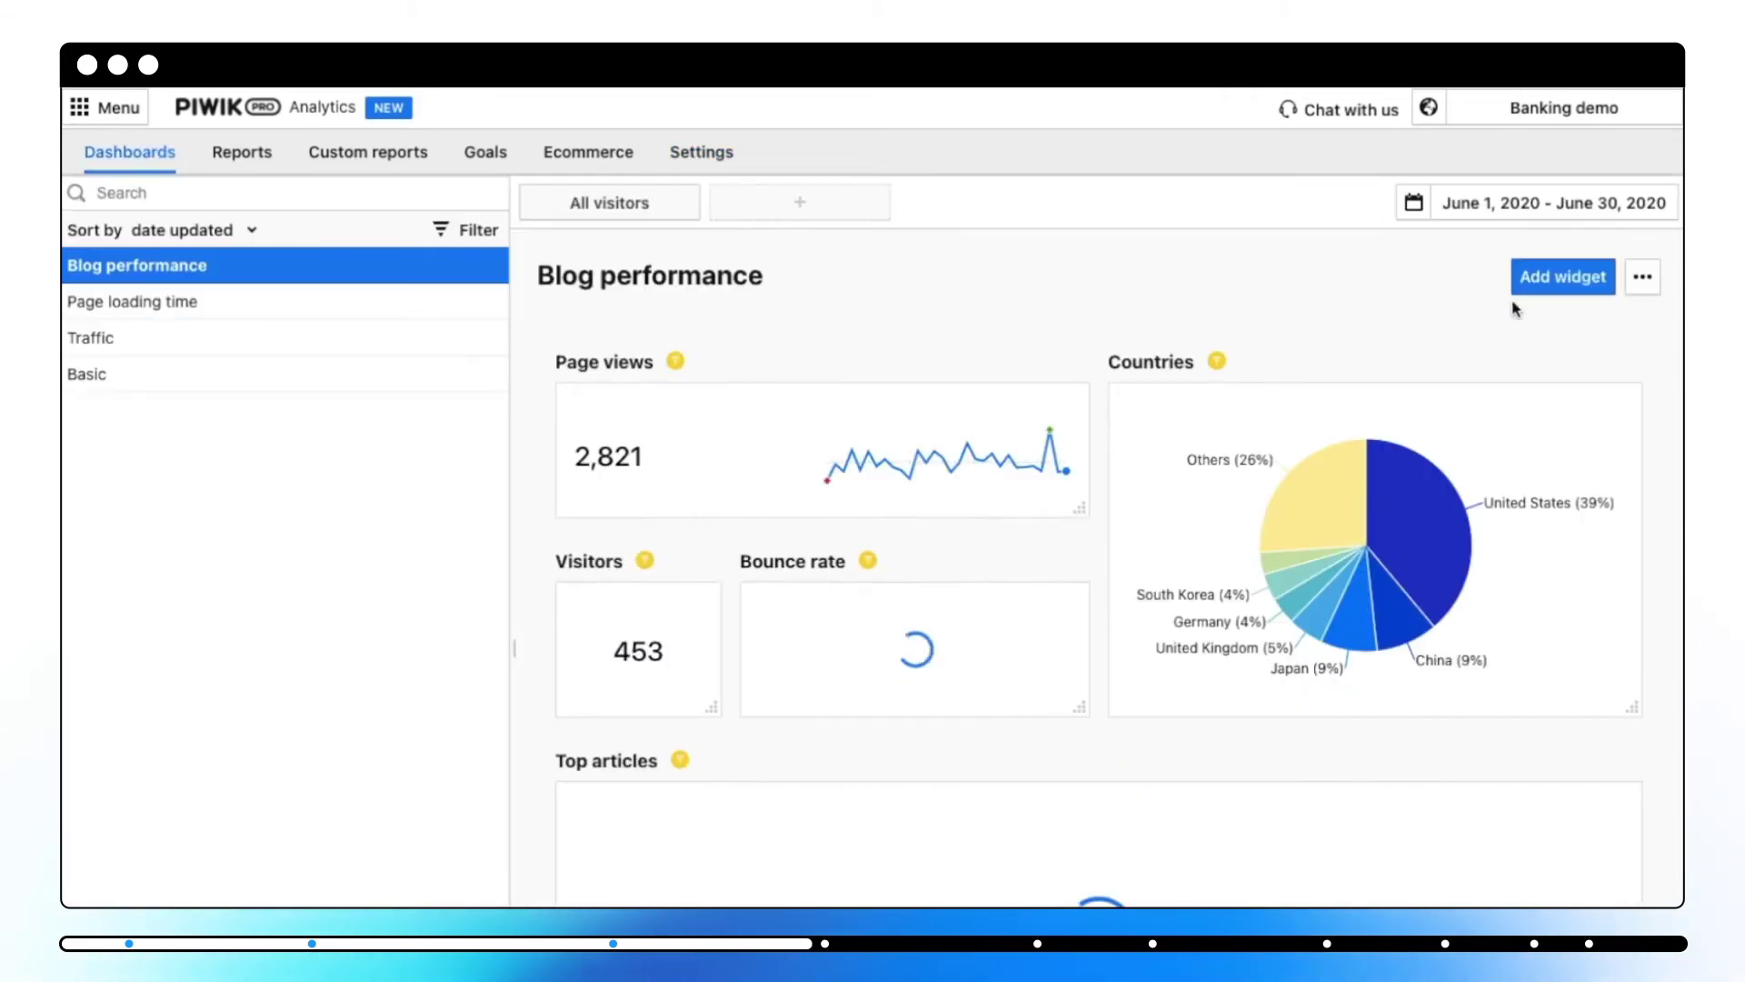
left_click(1557, 275)
left_click(273, 673)
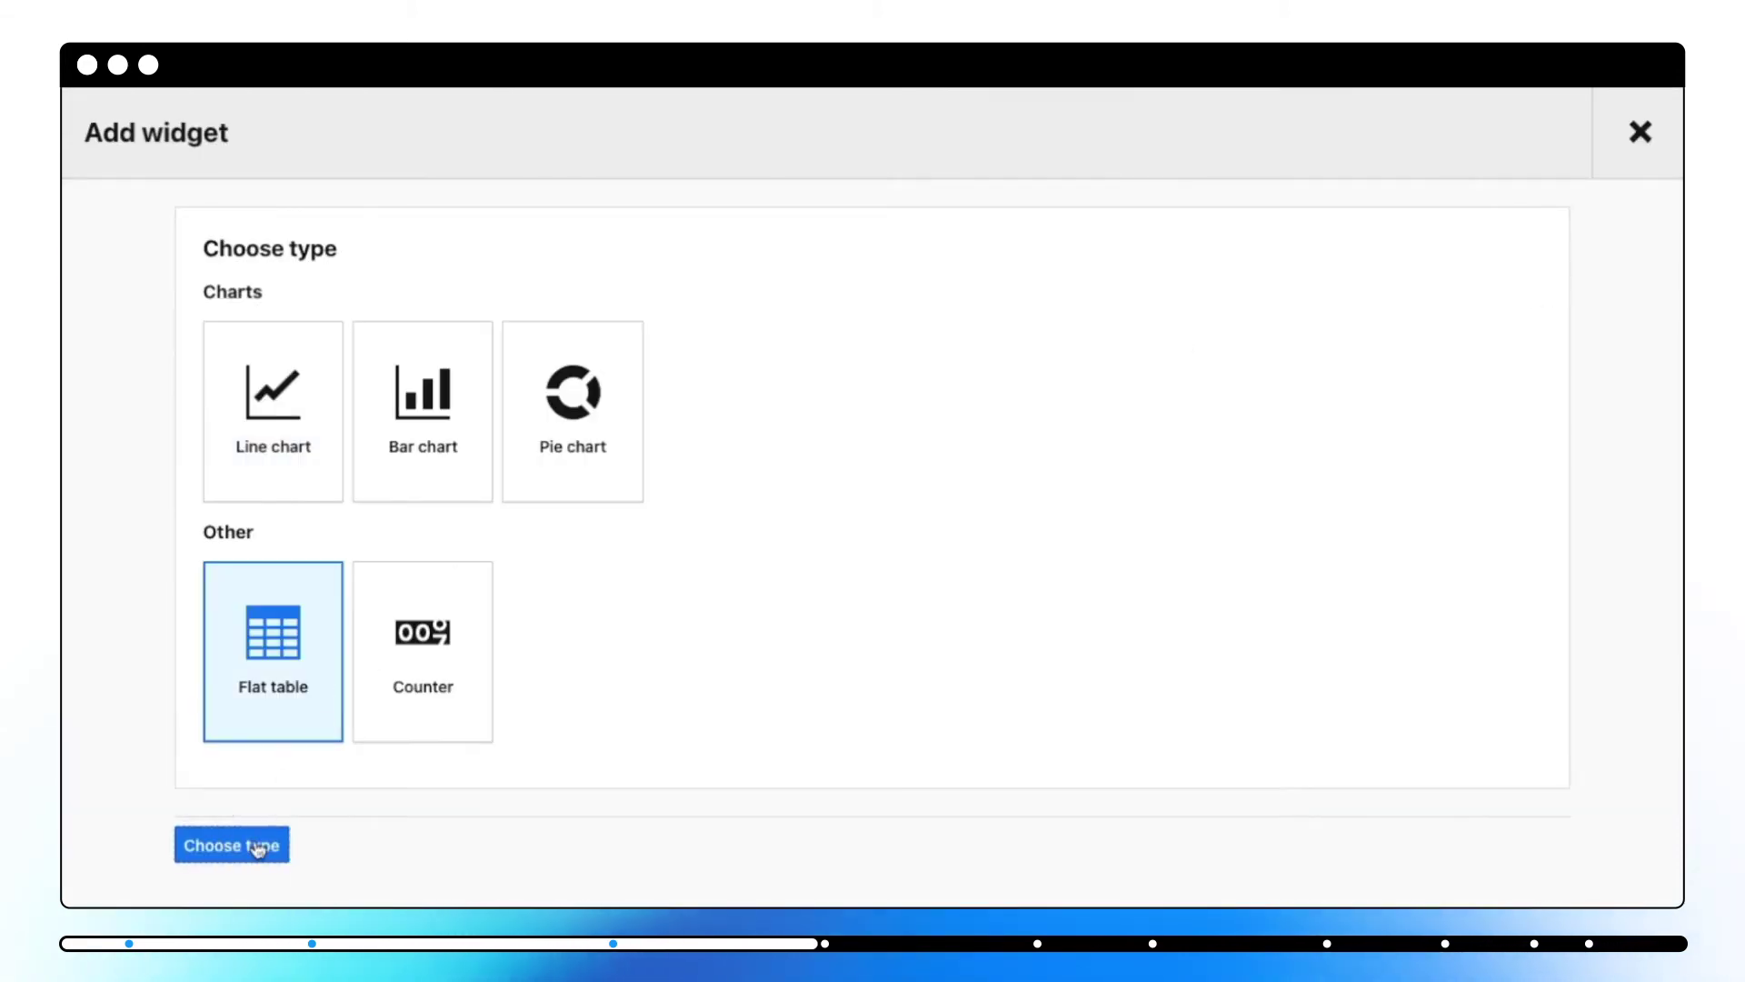
left_click(258, 845)
left_click(1433, 212)
type("marketi")
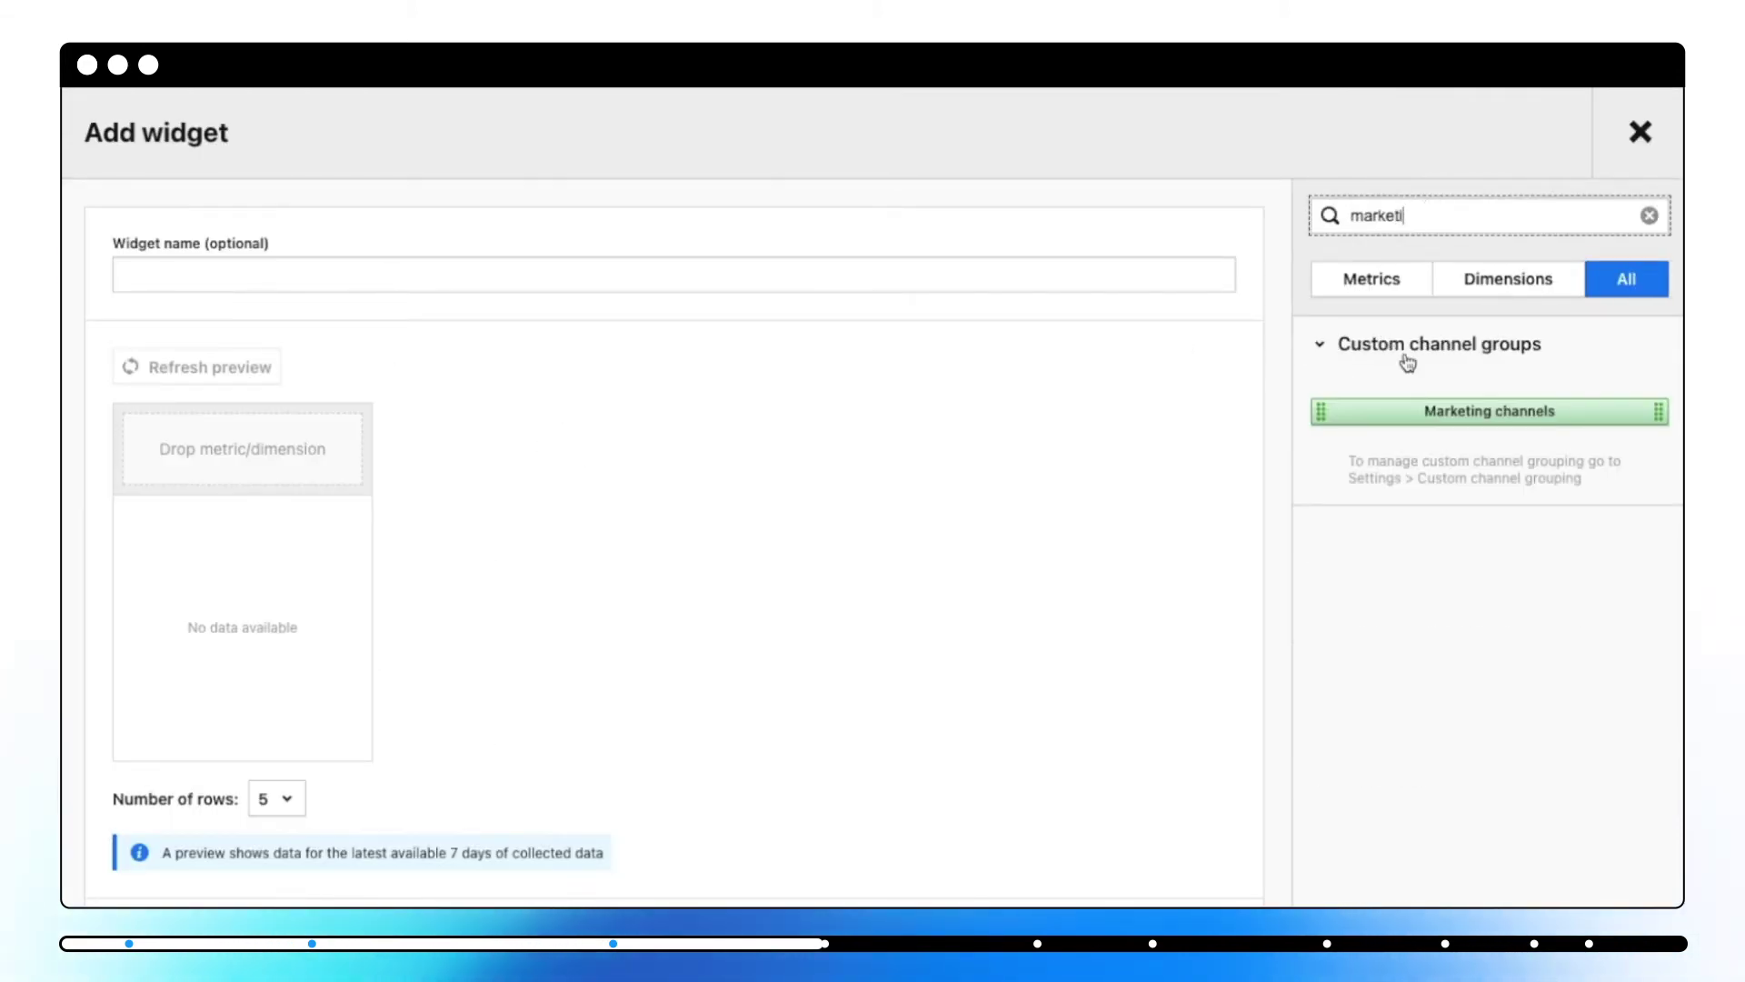
left_click_drag(1408, 411, 228, 449)
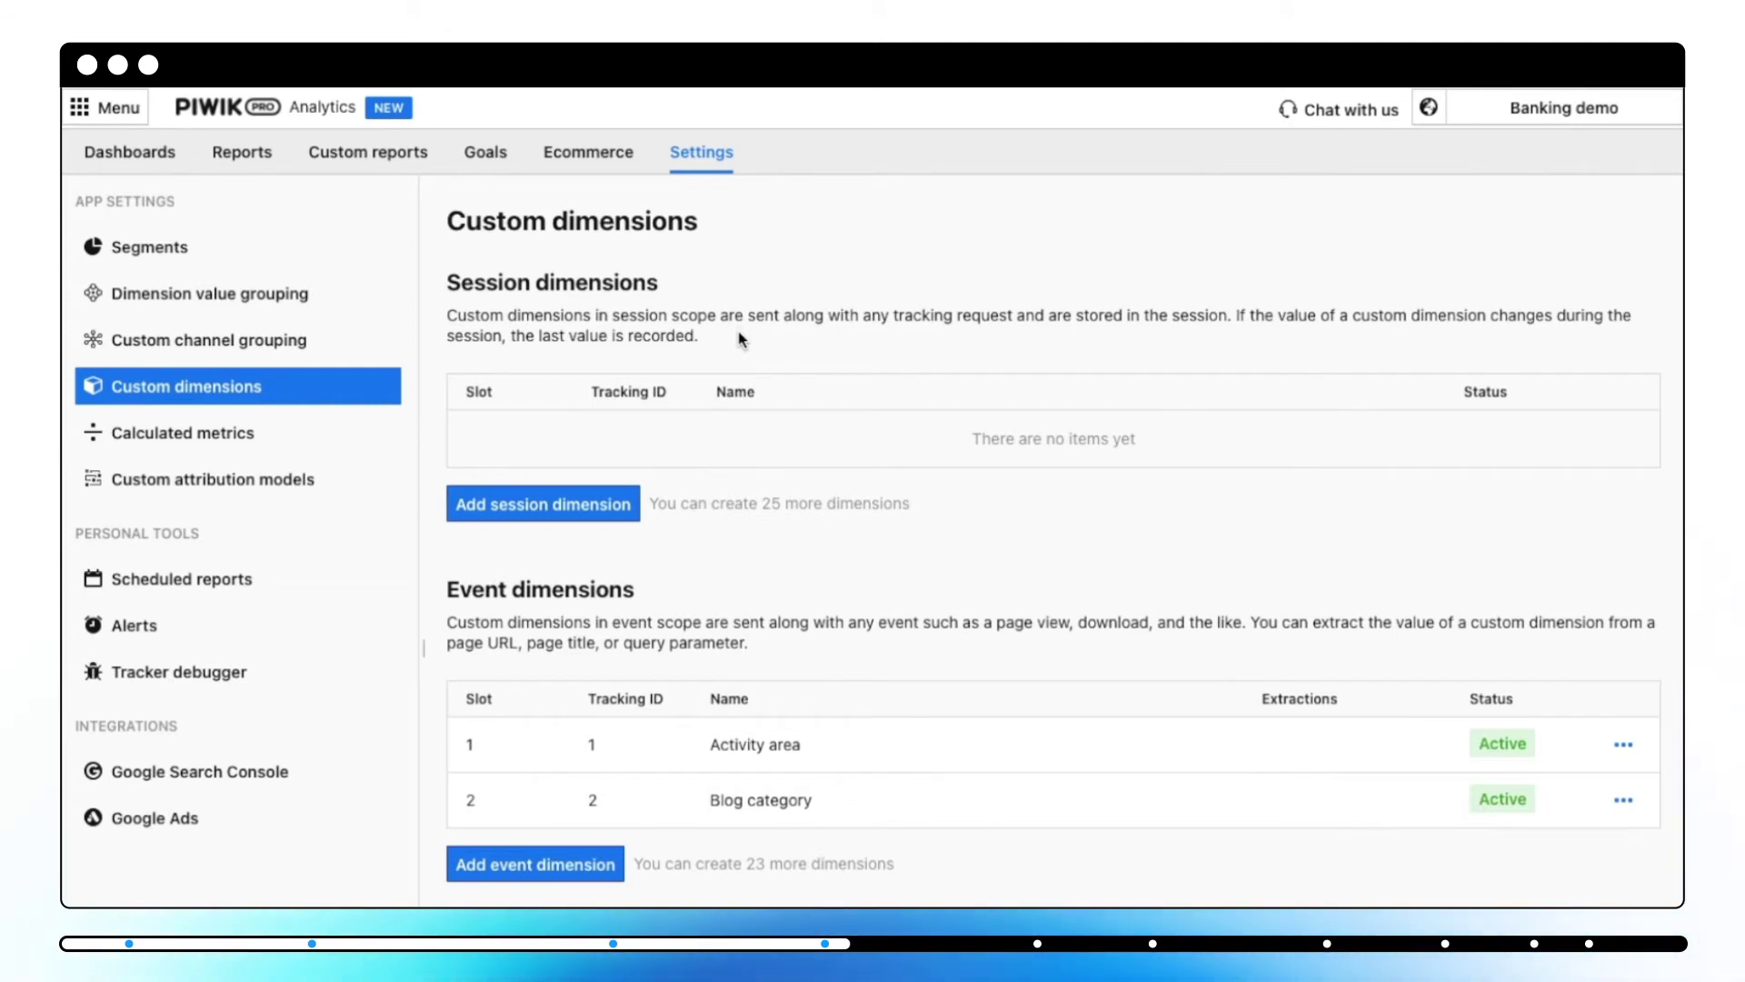
left_click(1624, 800)
left_click(1556, 847)
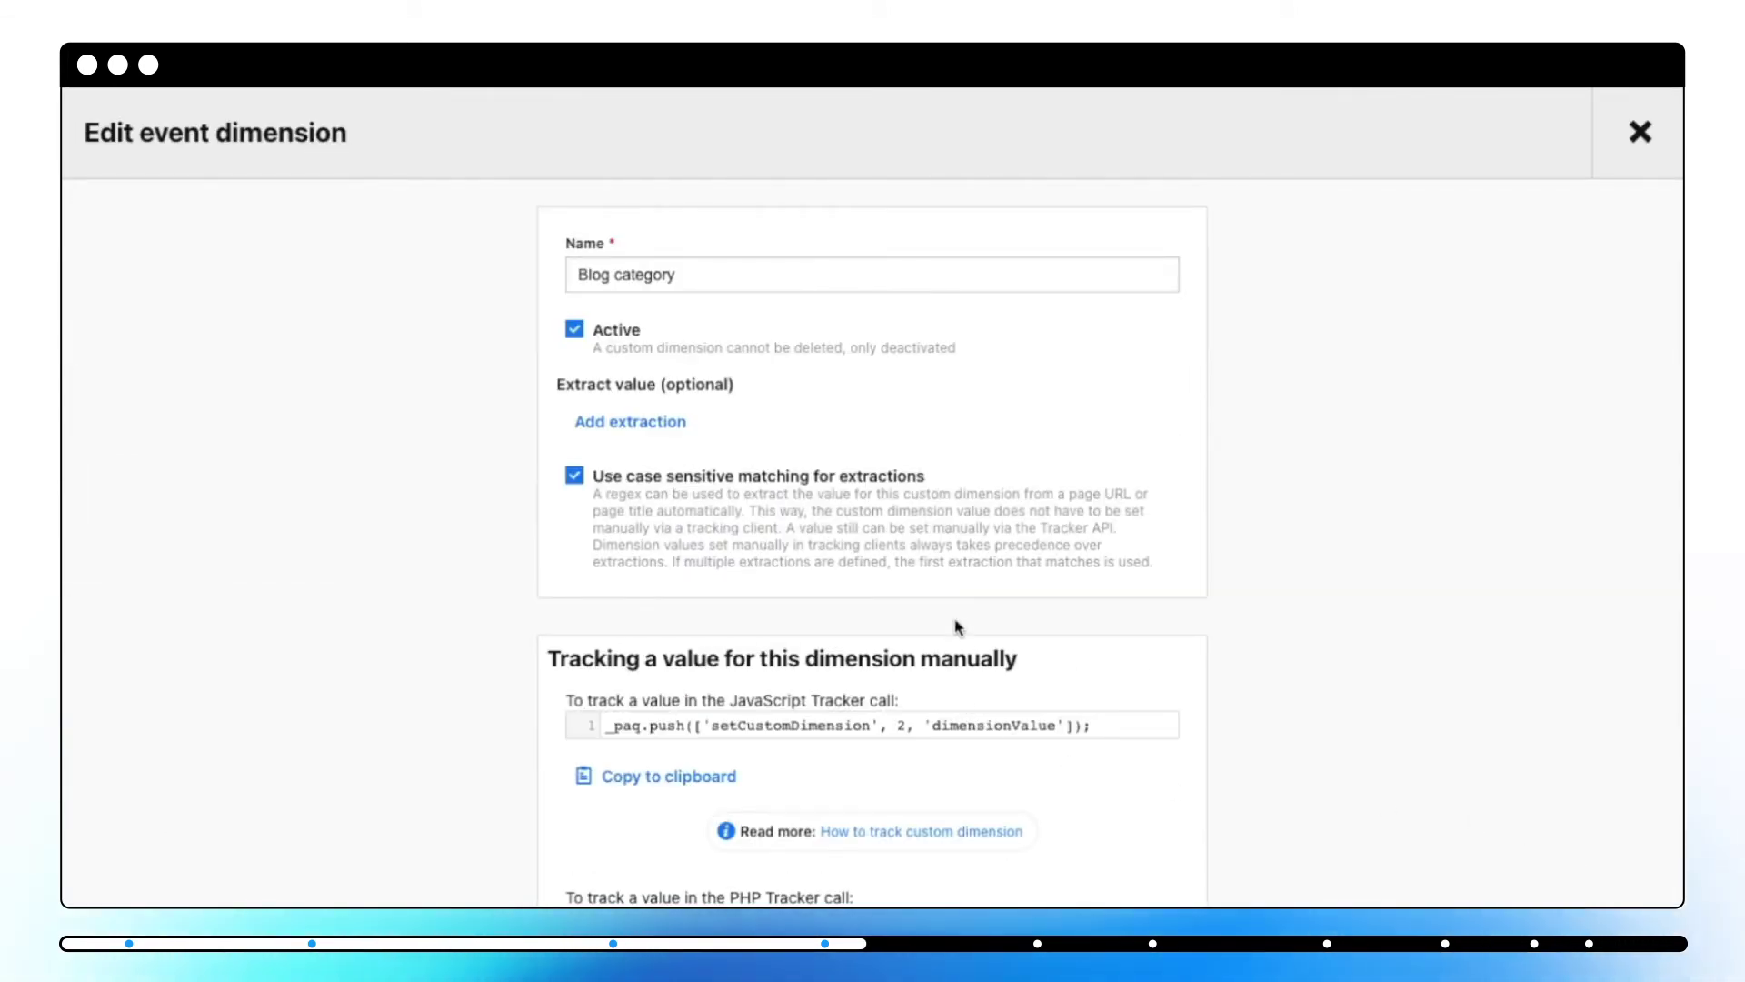
scroll(645, 662, "down", 3)
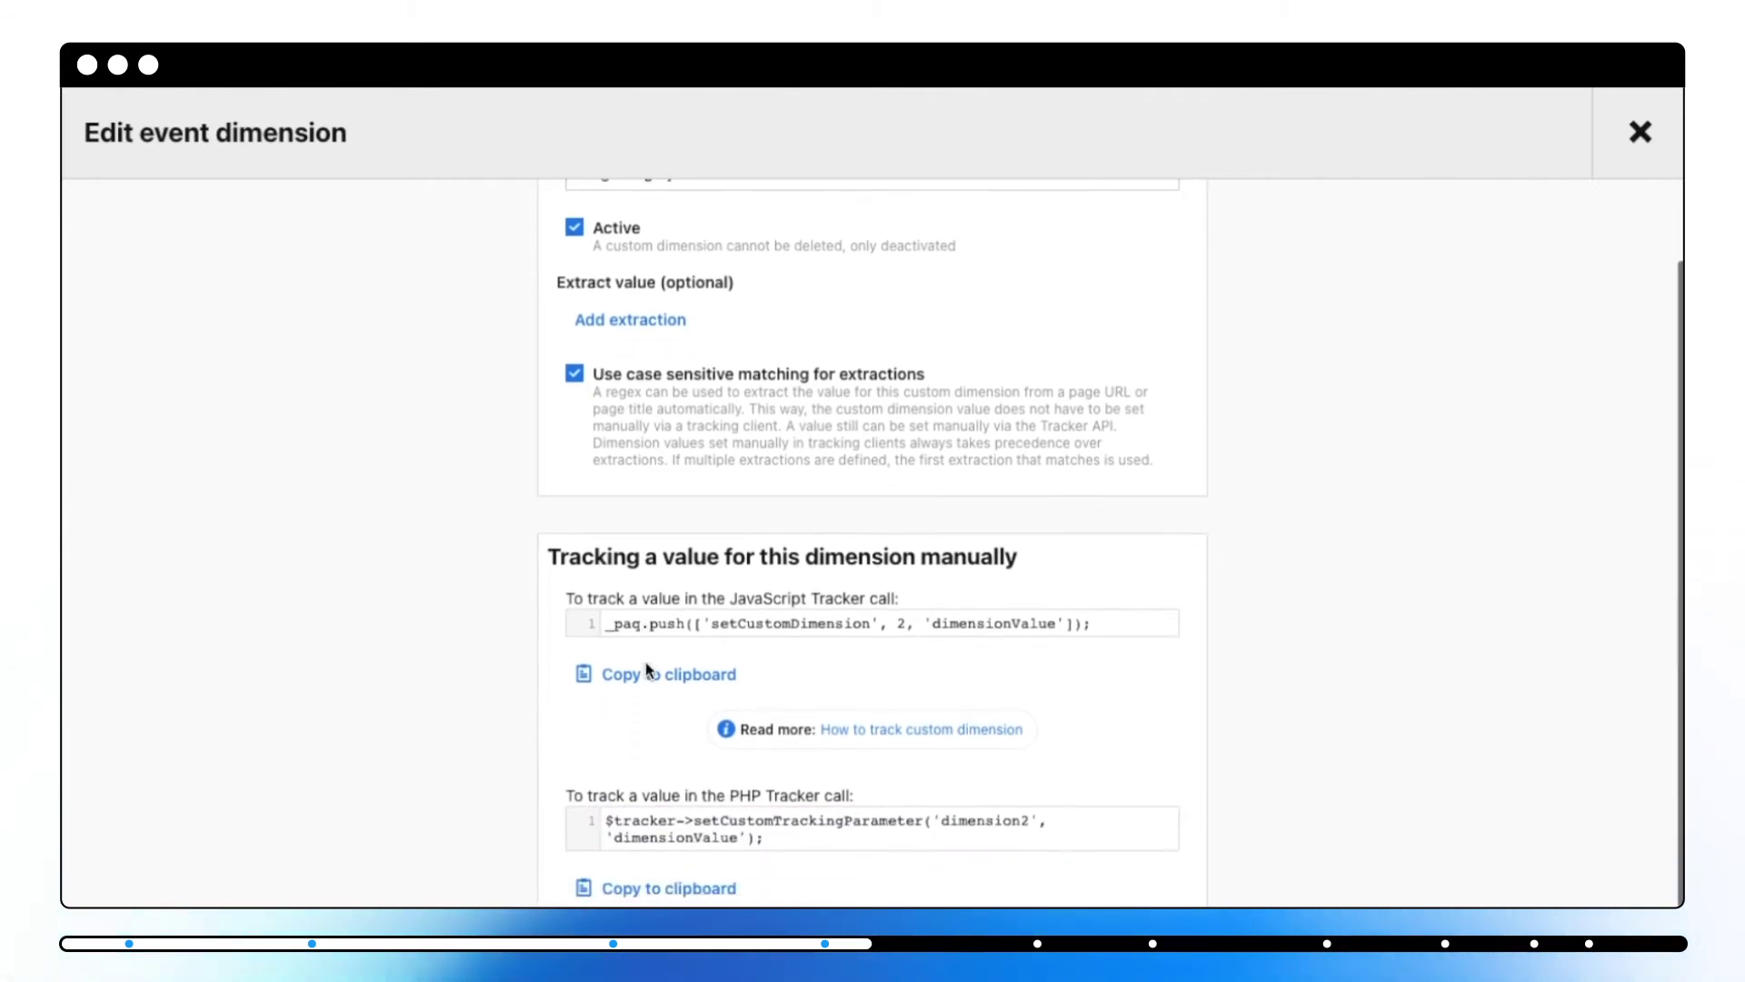
scroll(645, 670, "up", 2)
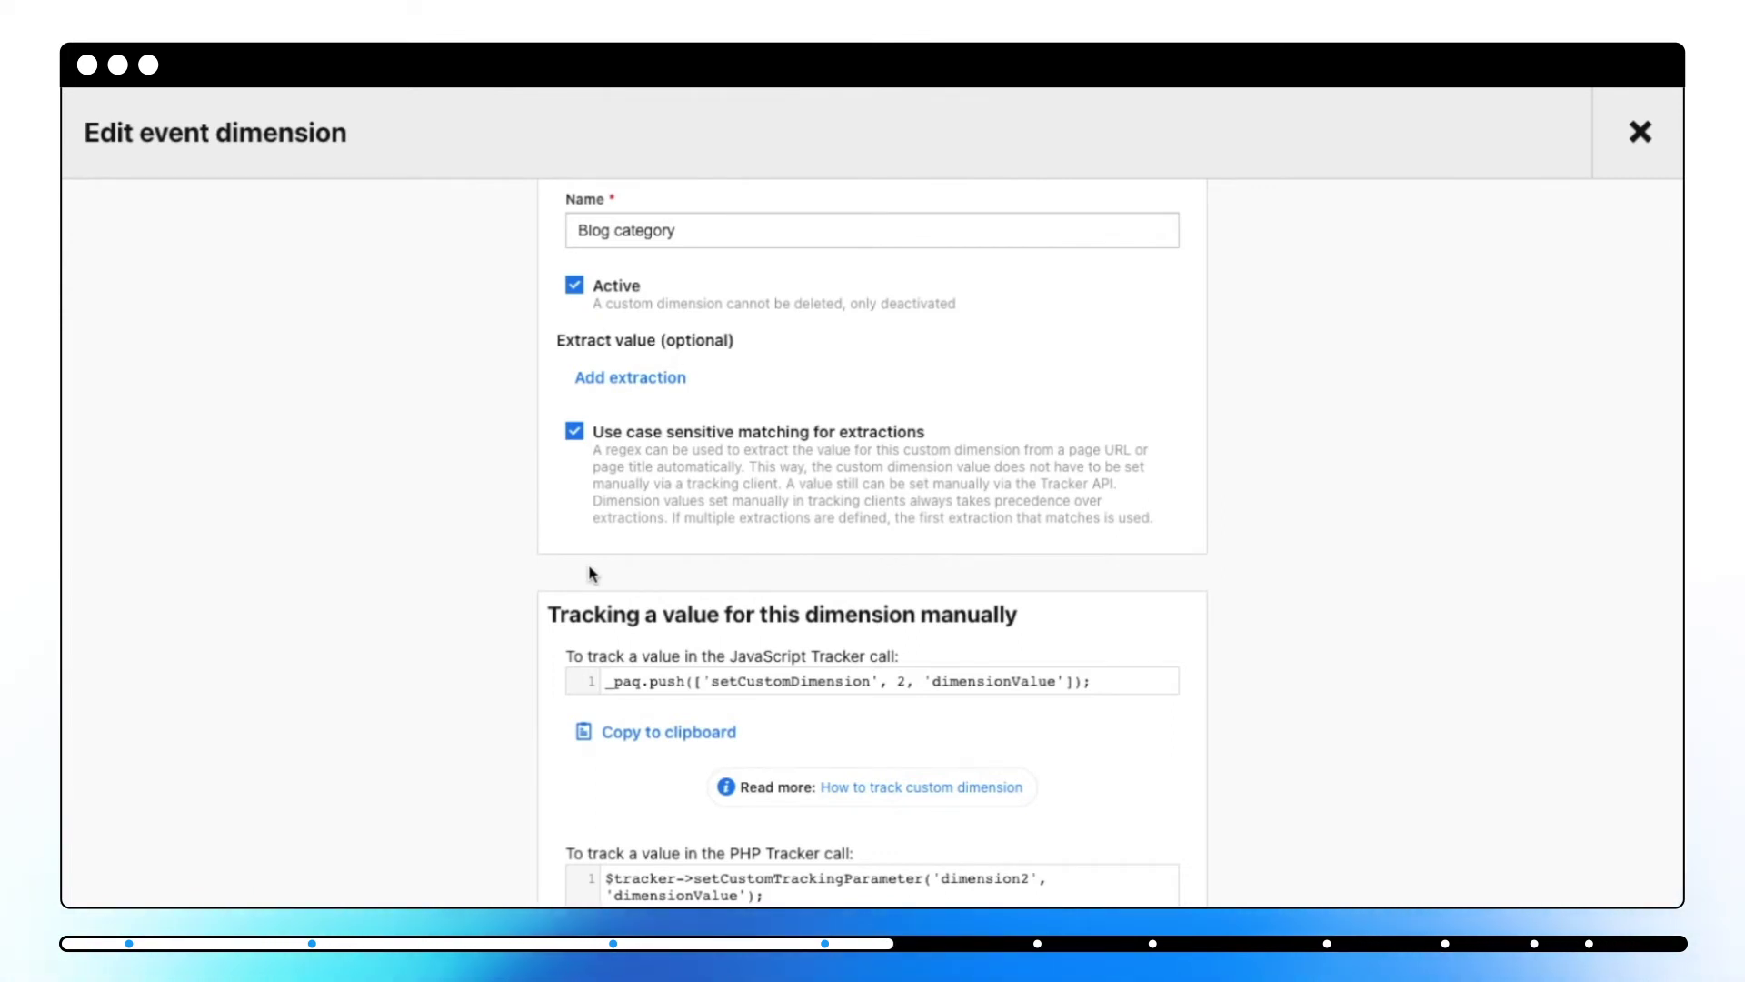
scroll(591, 573, "down", 3)
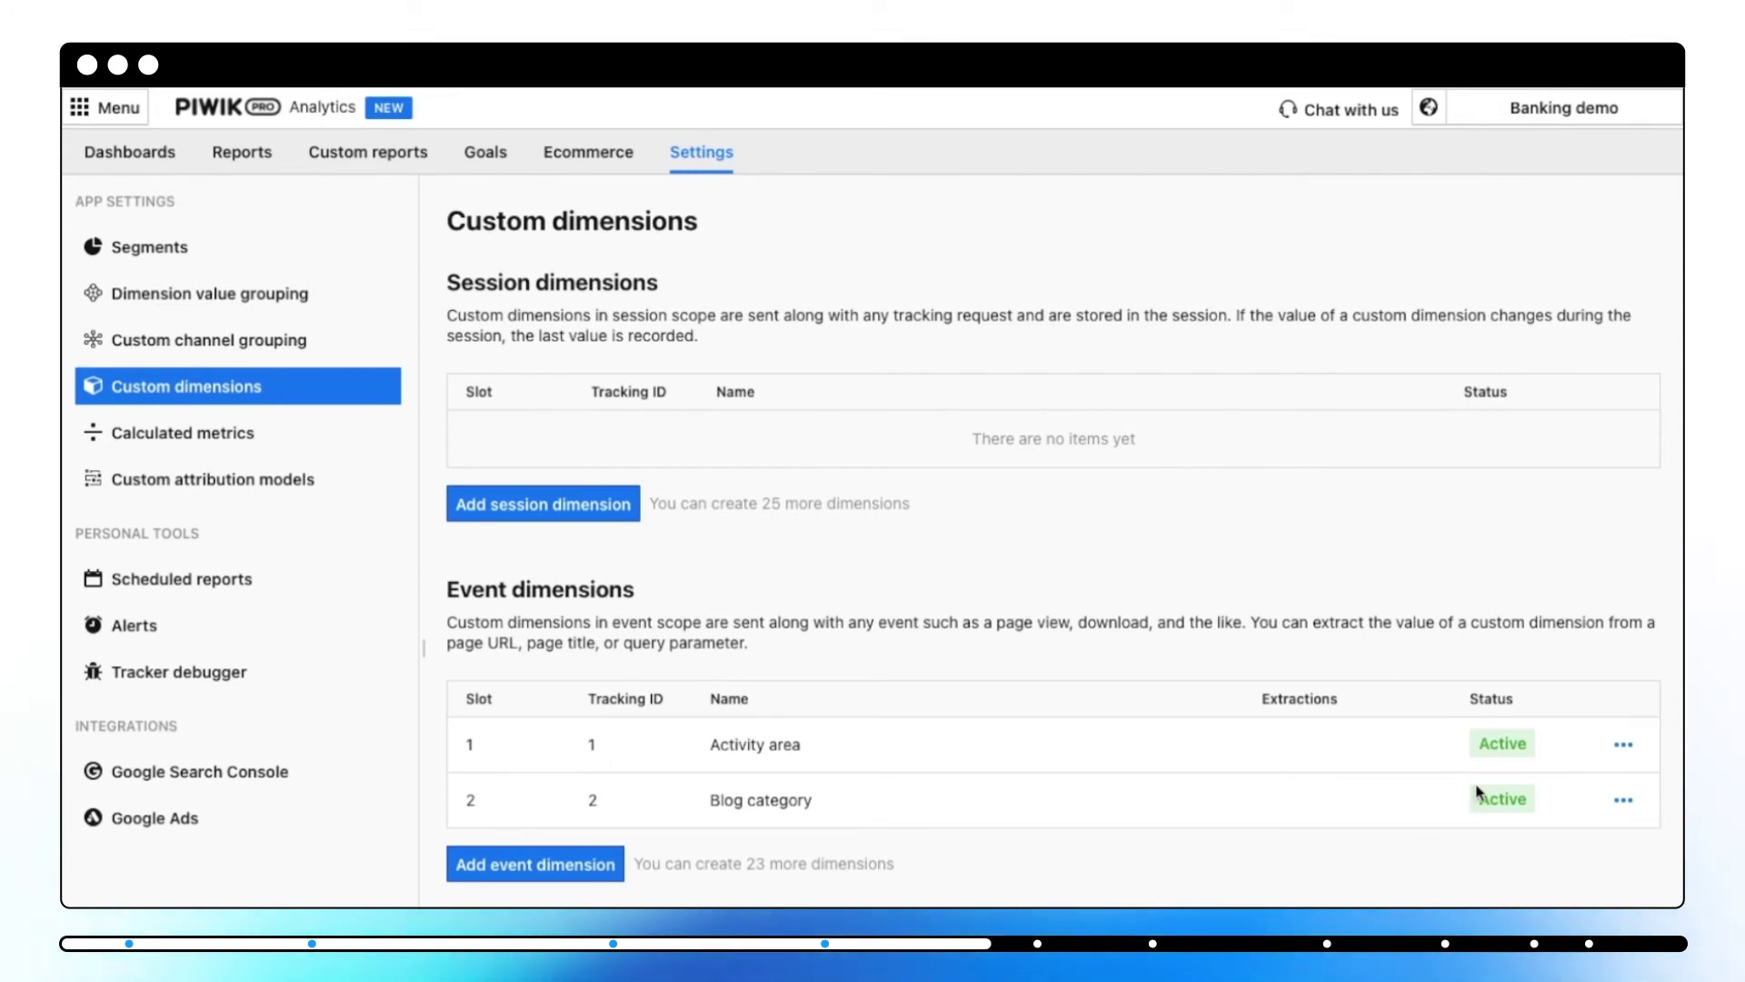
Step: Open and dismiss the Activity area dimension's actions and the product menu
left_click(1611, 747)
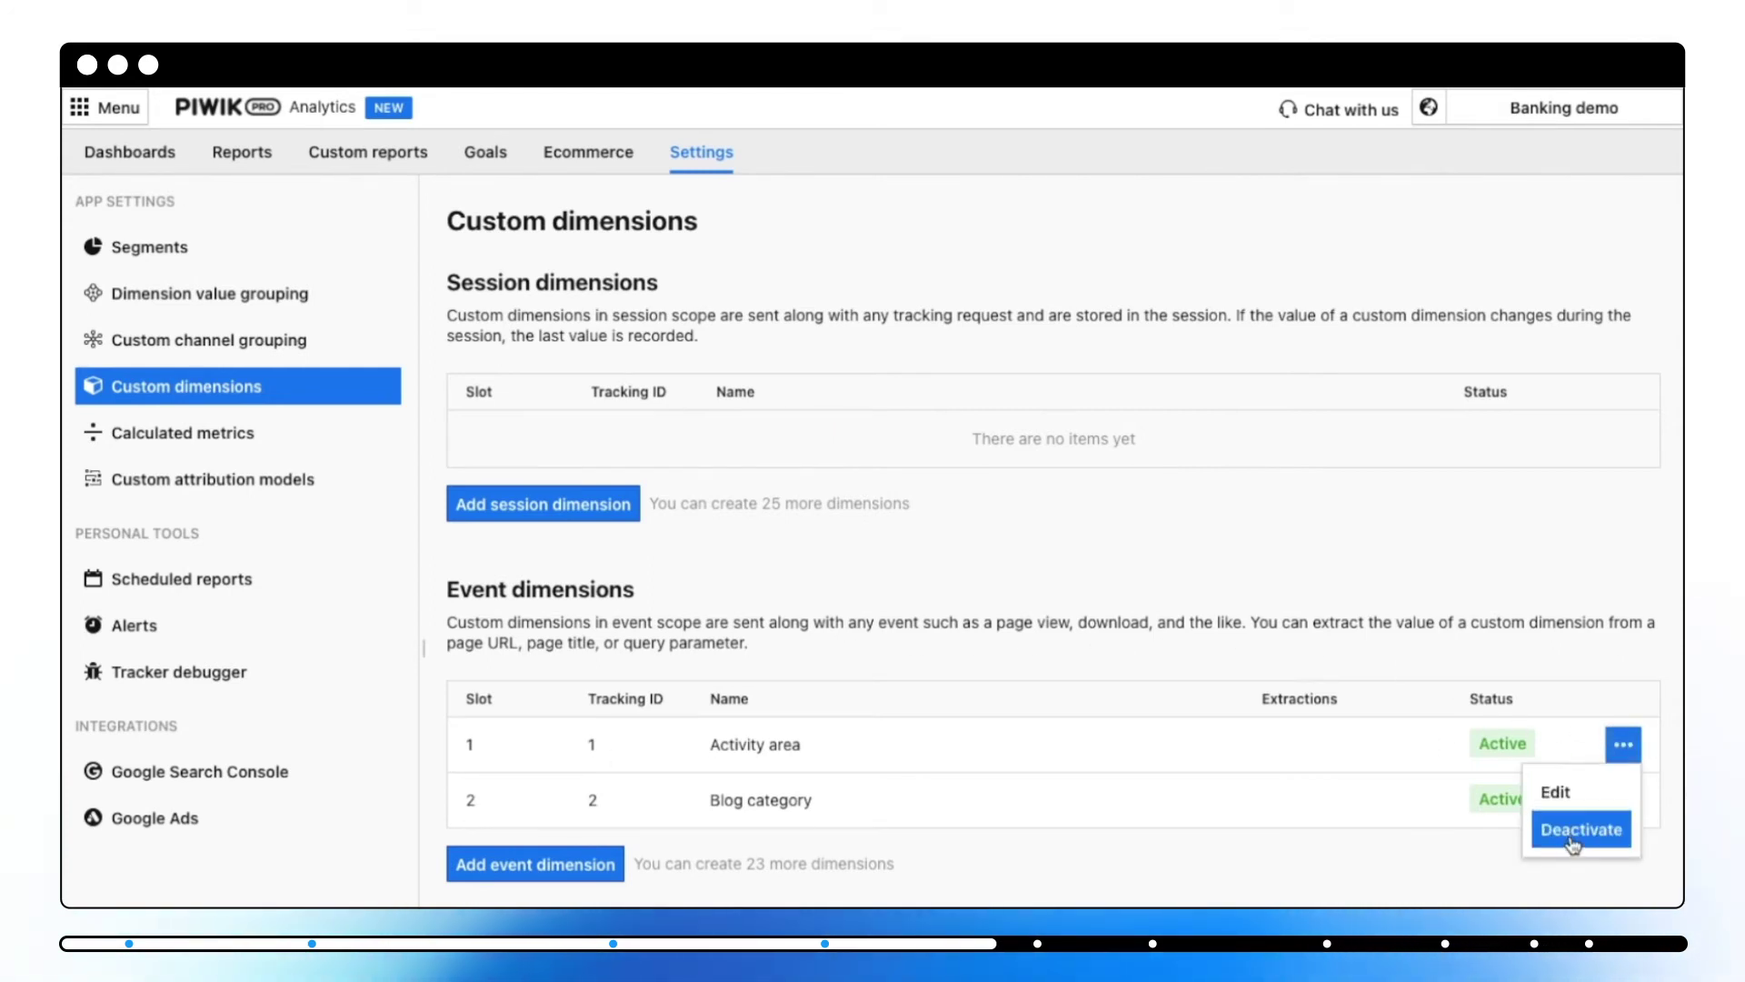
left_click(1509, 506)
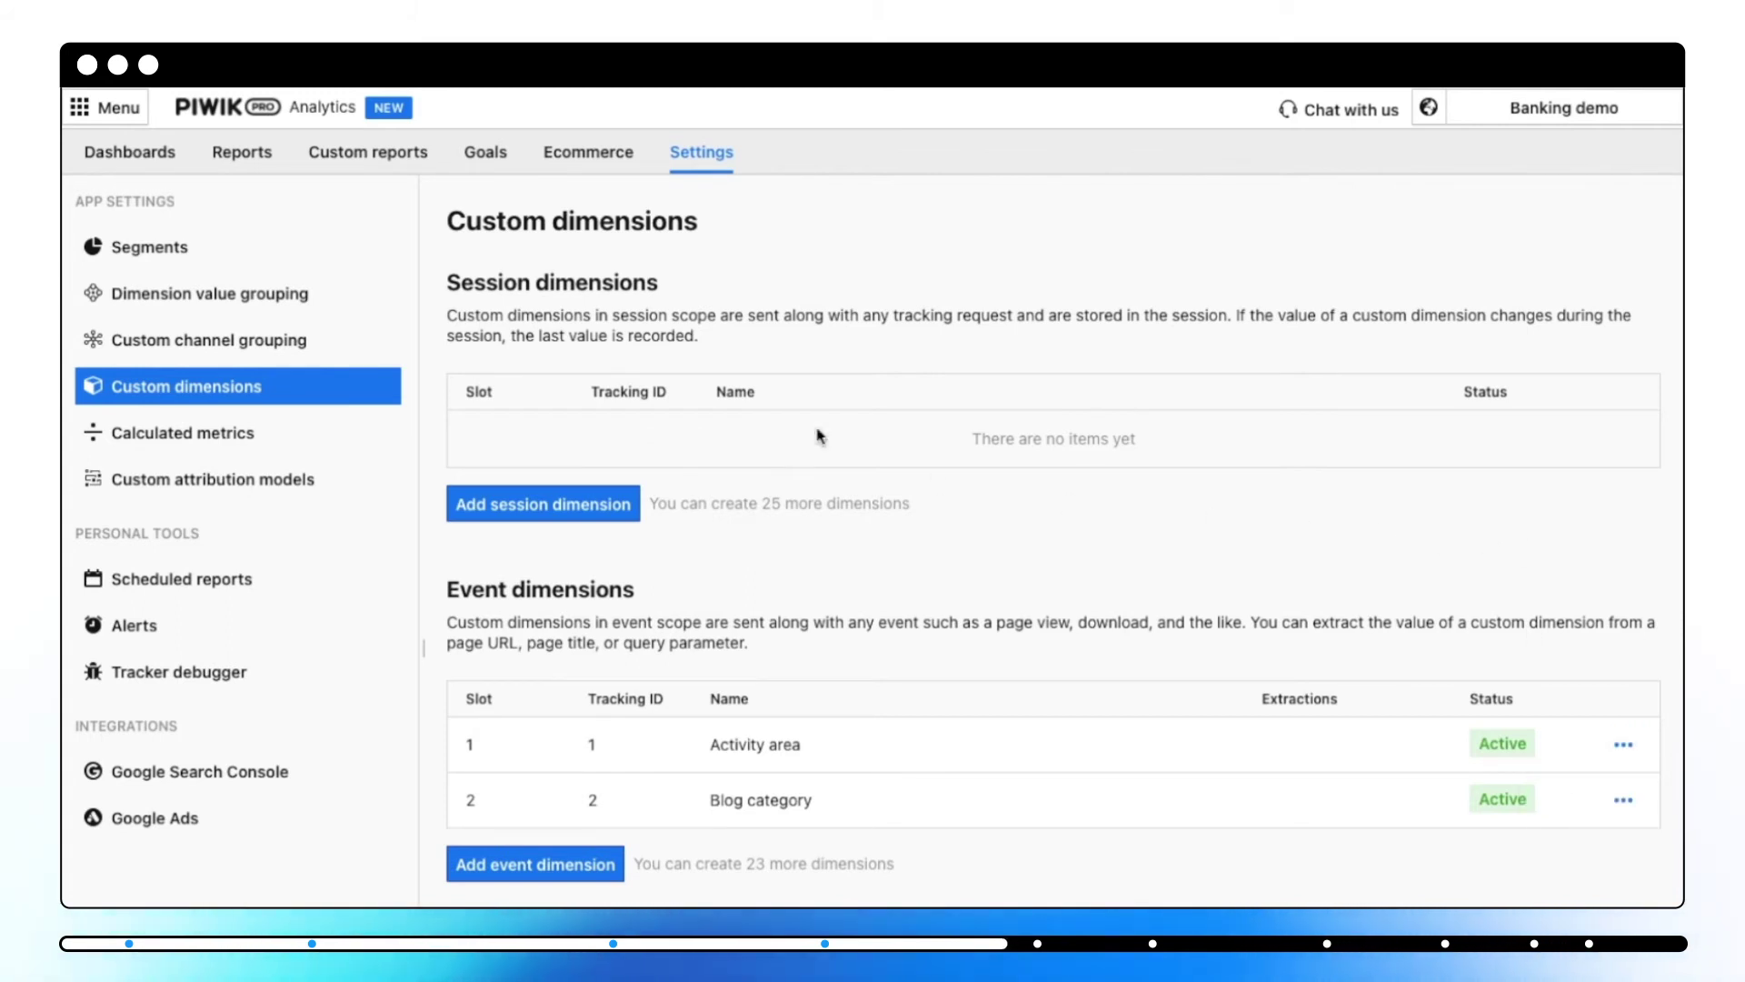
left_click(106, 108)
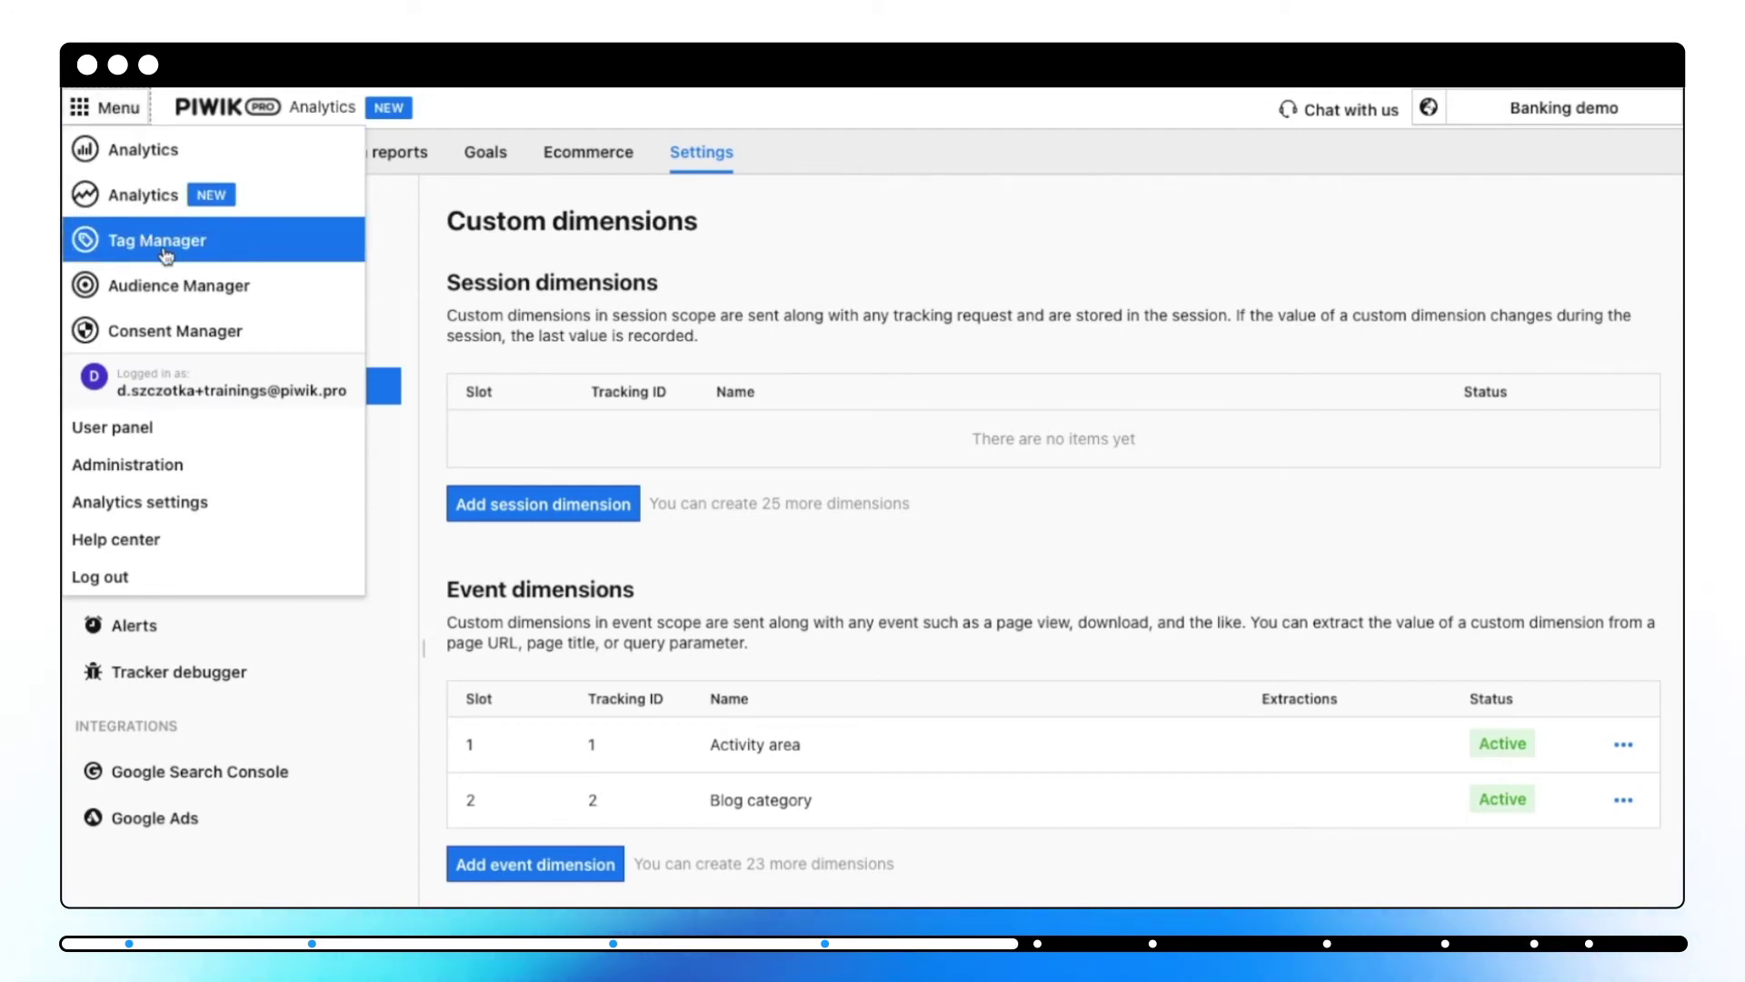
left_click(872, 535)
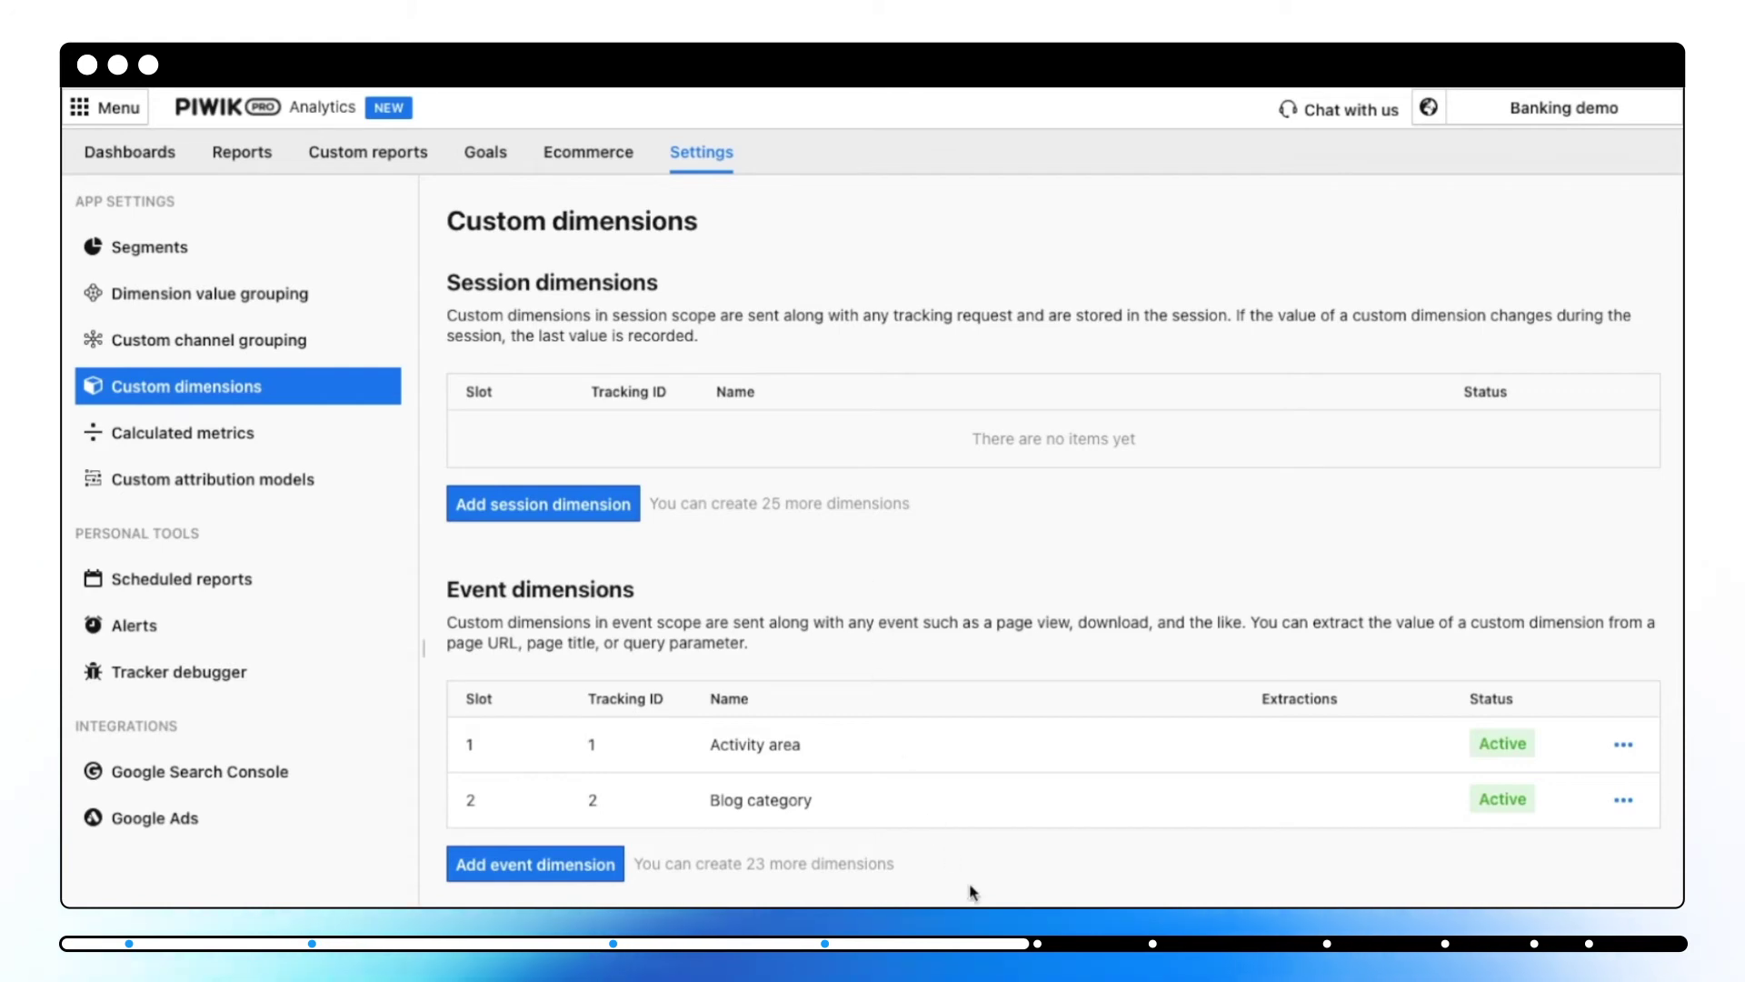
Step: Read the Help center article 'Create a custom dimension'
left_click(107, 107)
left_click(194, 542)
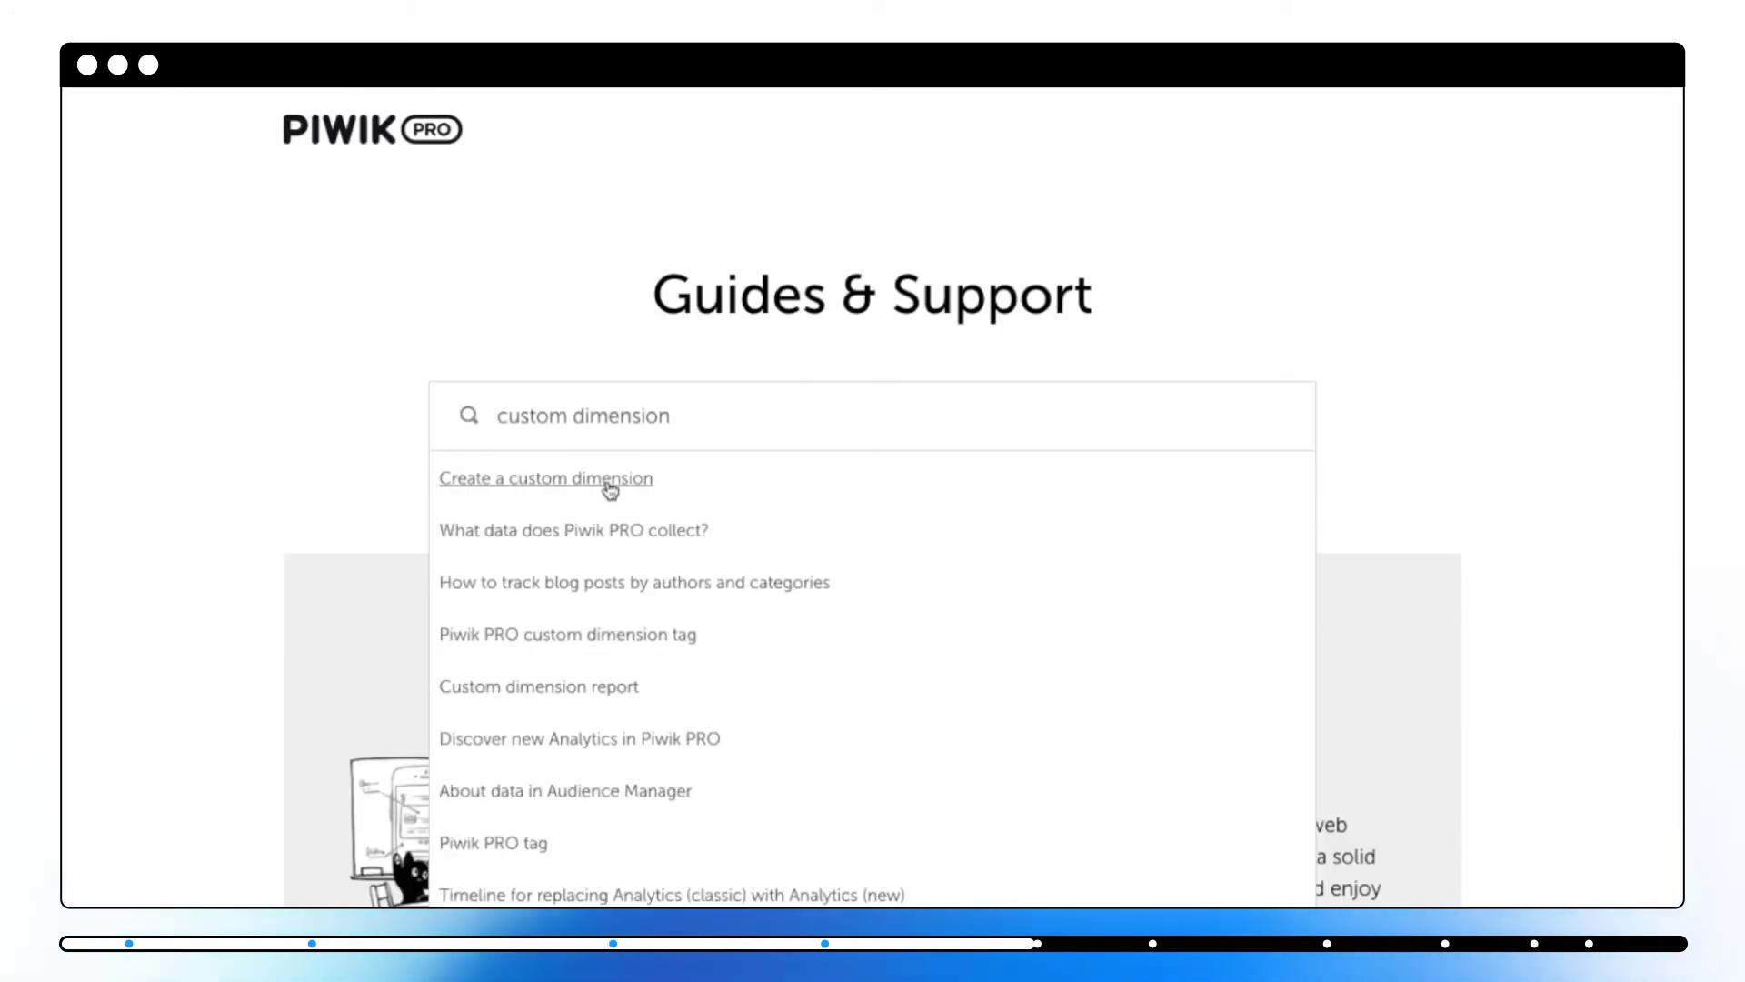
left_click(610, 479)
scroll(691, 355, "down", 5)
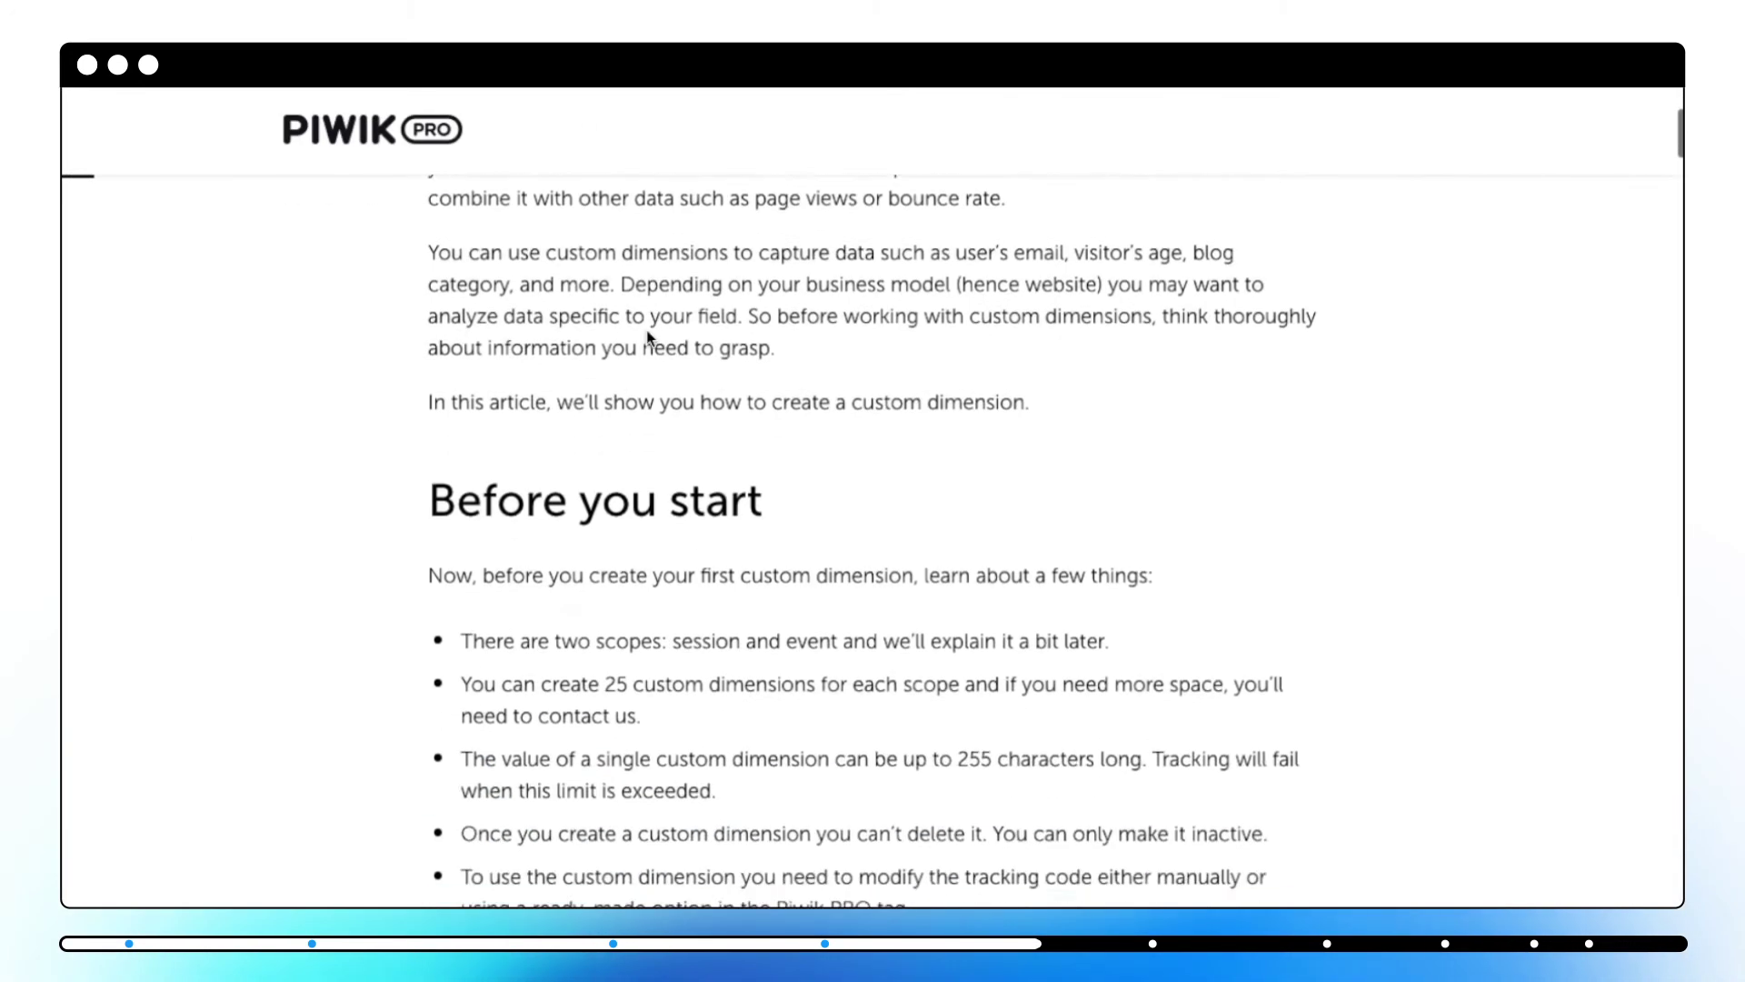
scroll(649, 338, "down", 10)
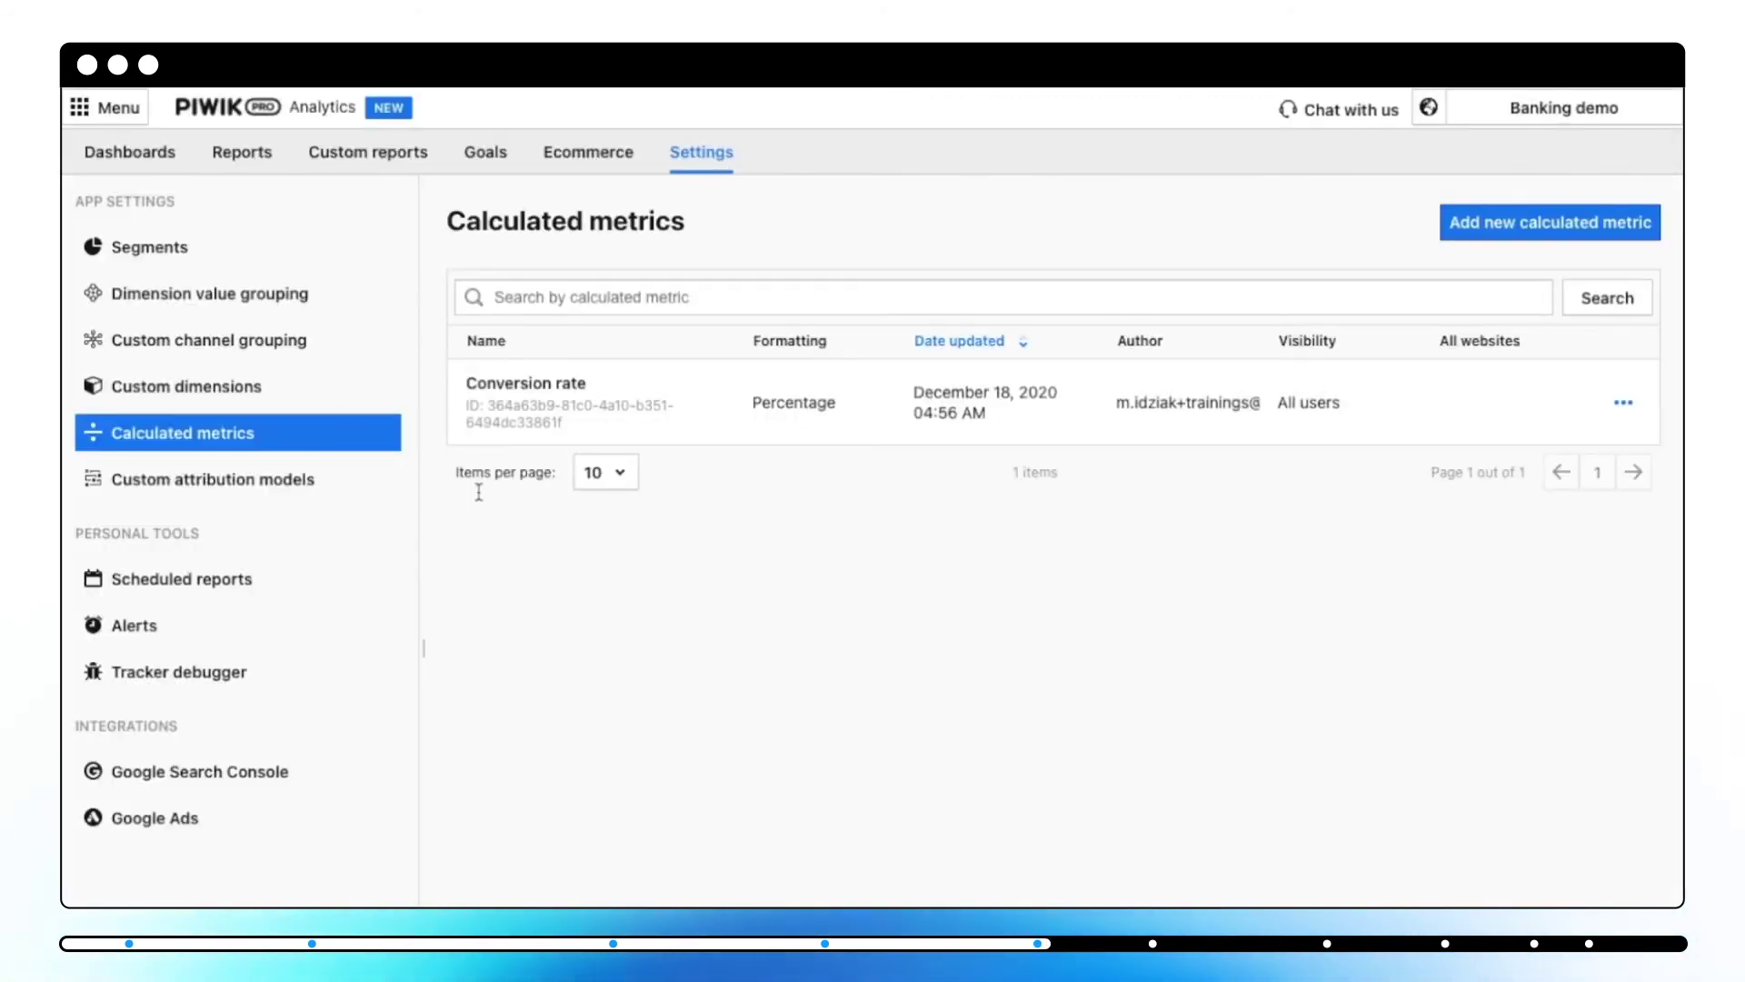
Step: Open the Conversion rate calculated metric for editing and scroll through its formula
left_click(1624, 405)
left_click(1608, 455)
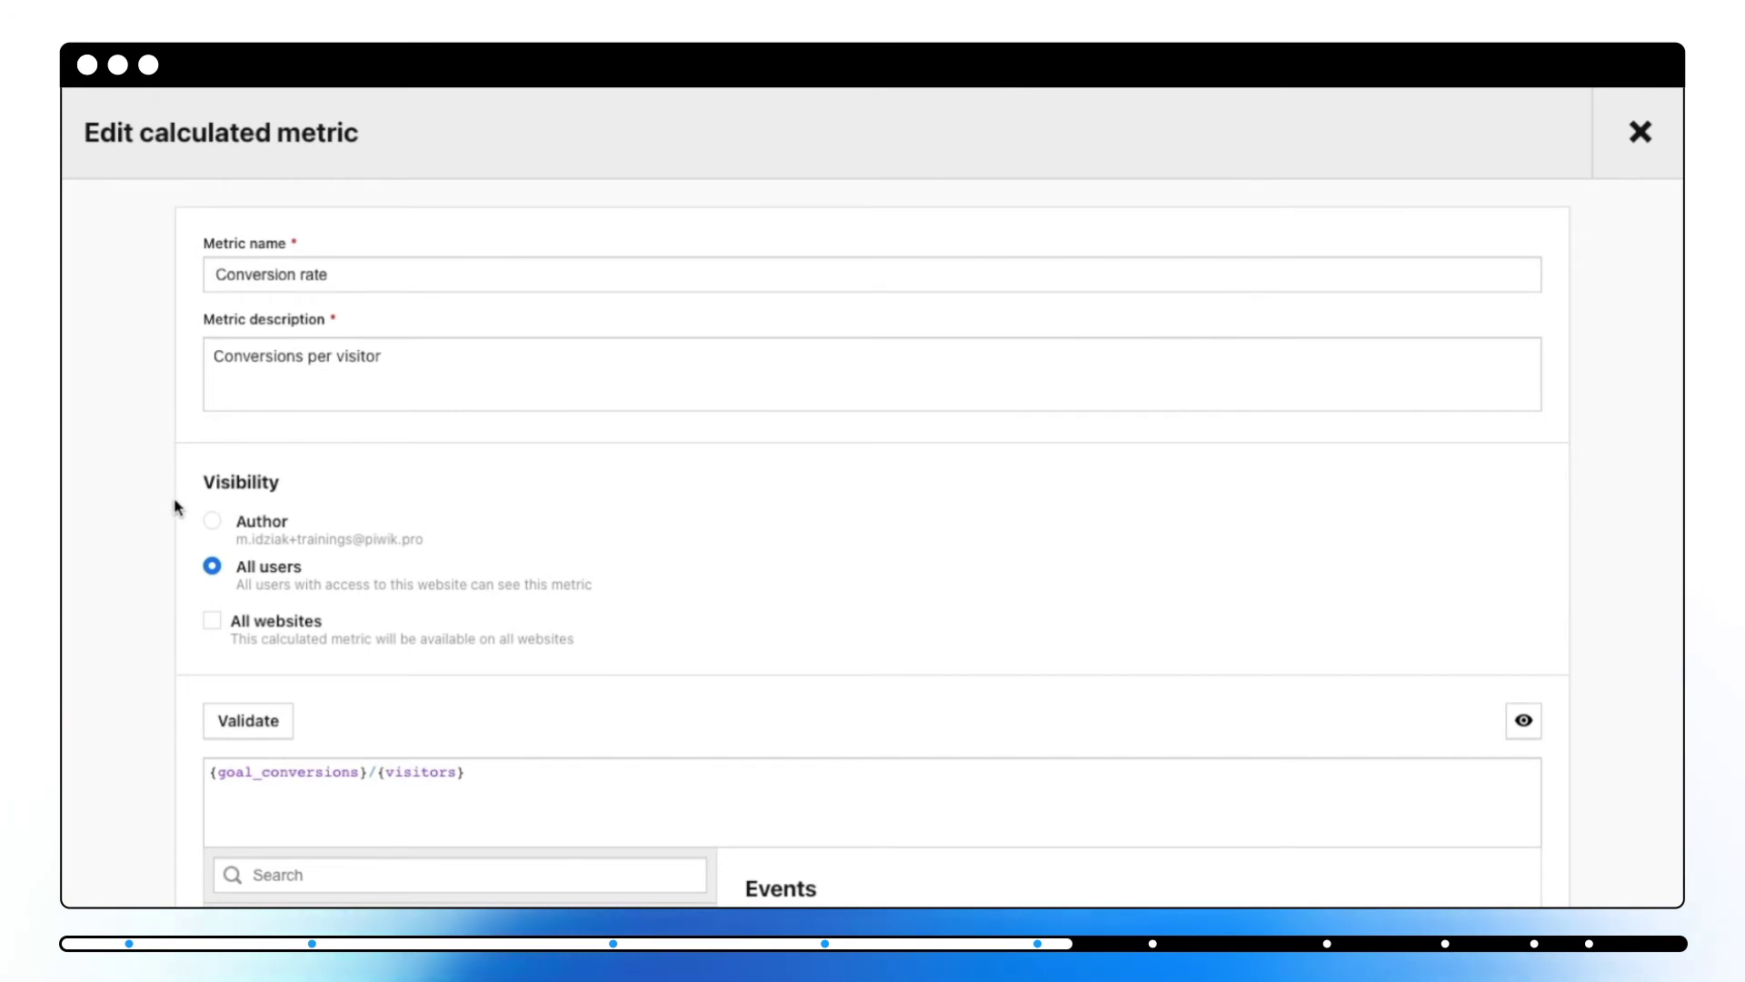
scroll(177, 508, "down", 3)
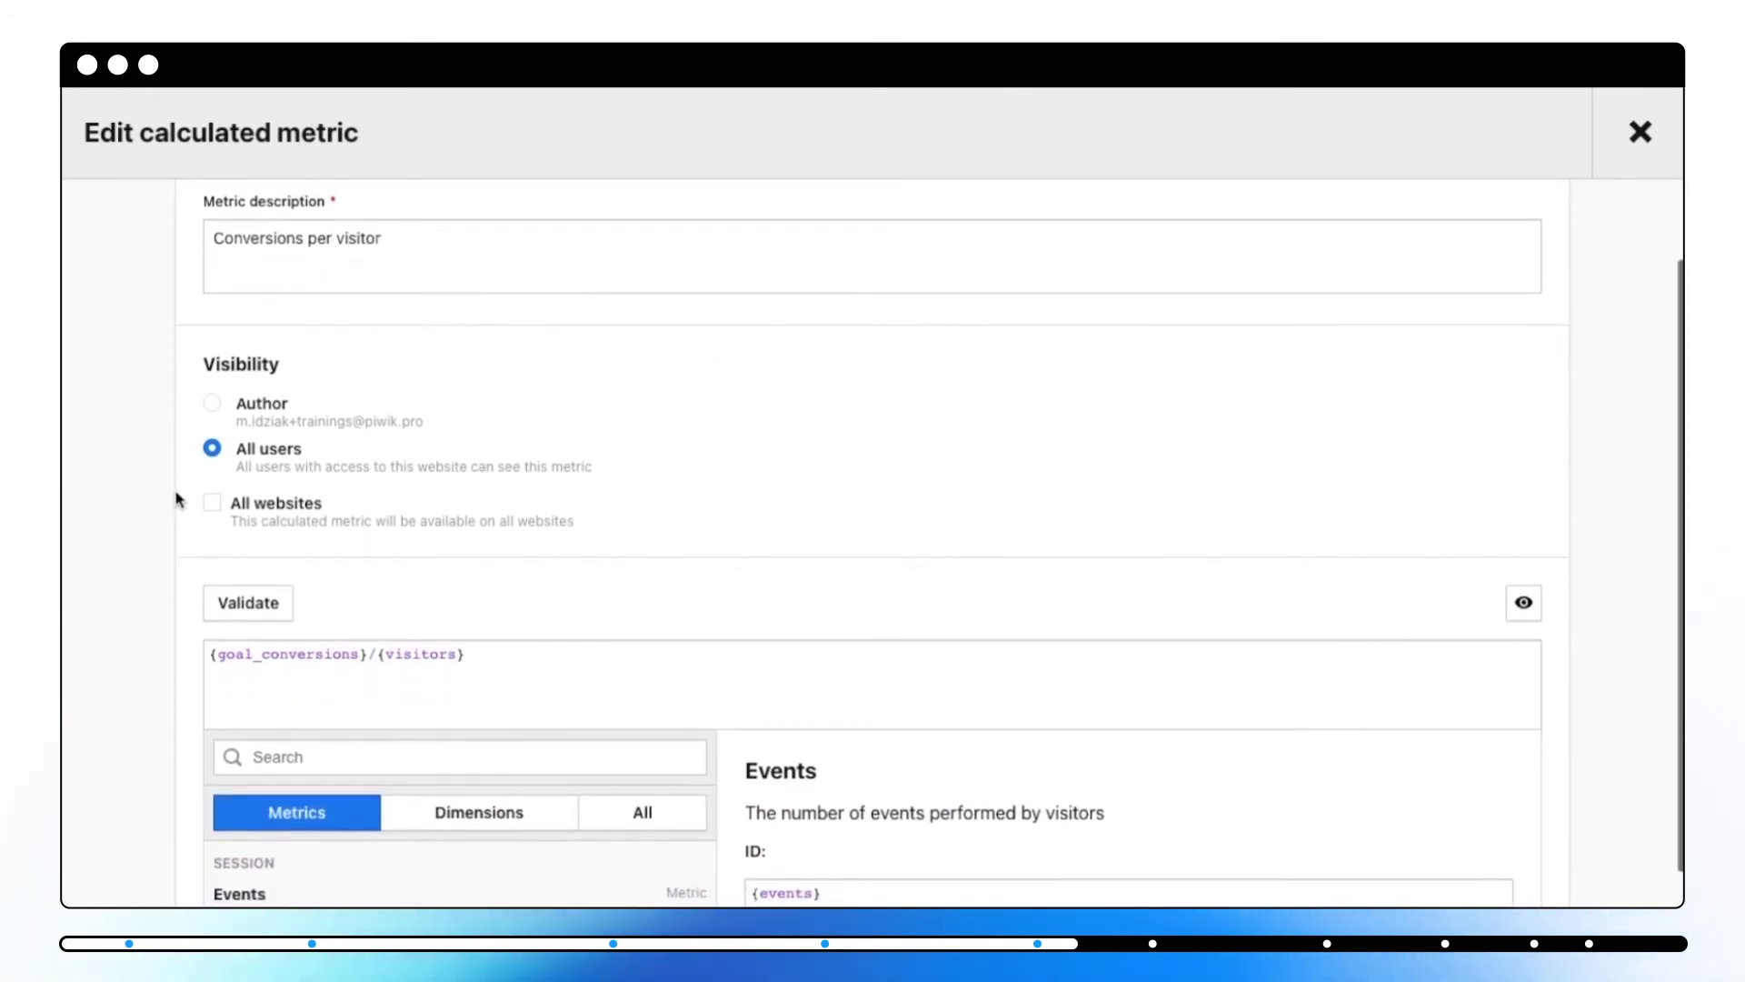
scroll(177, 498, "up", 3)
scroll(177, 498, "down", 2)
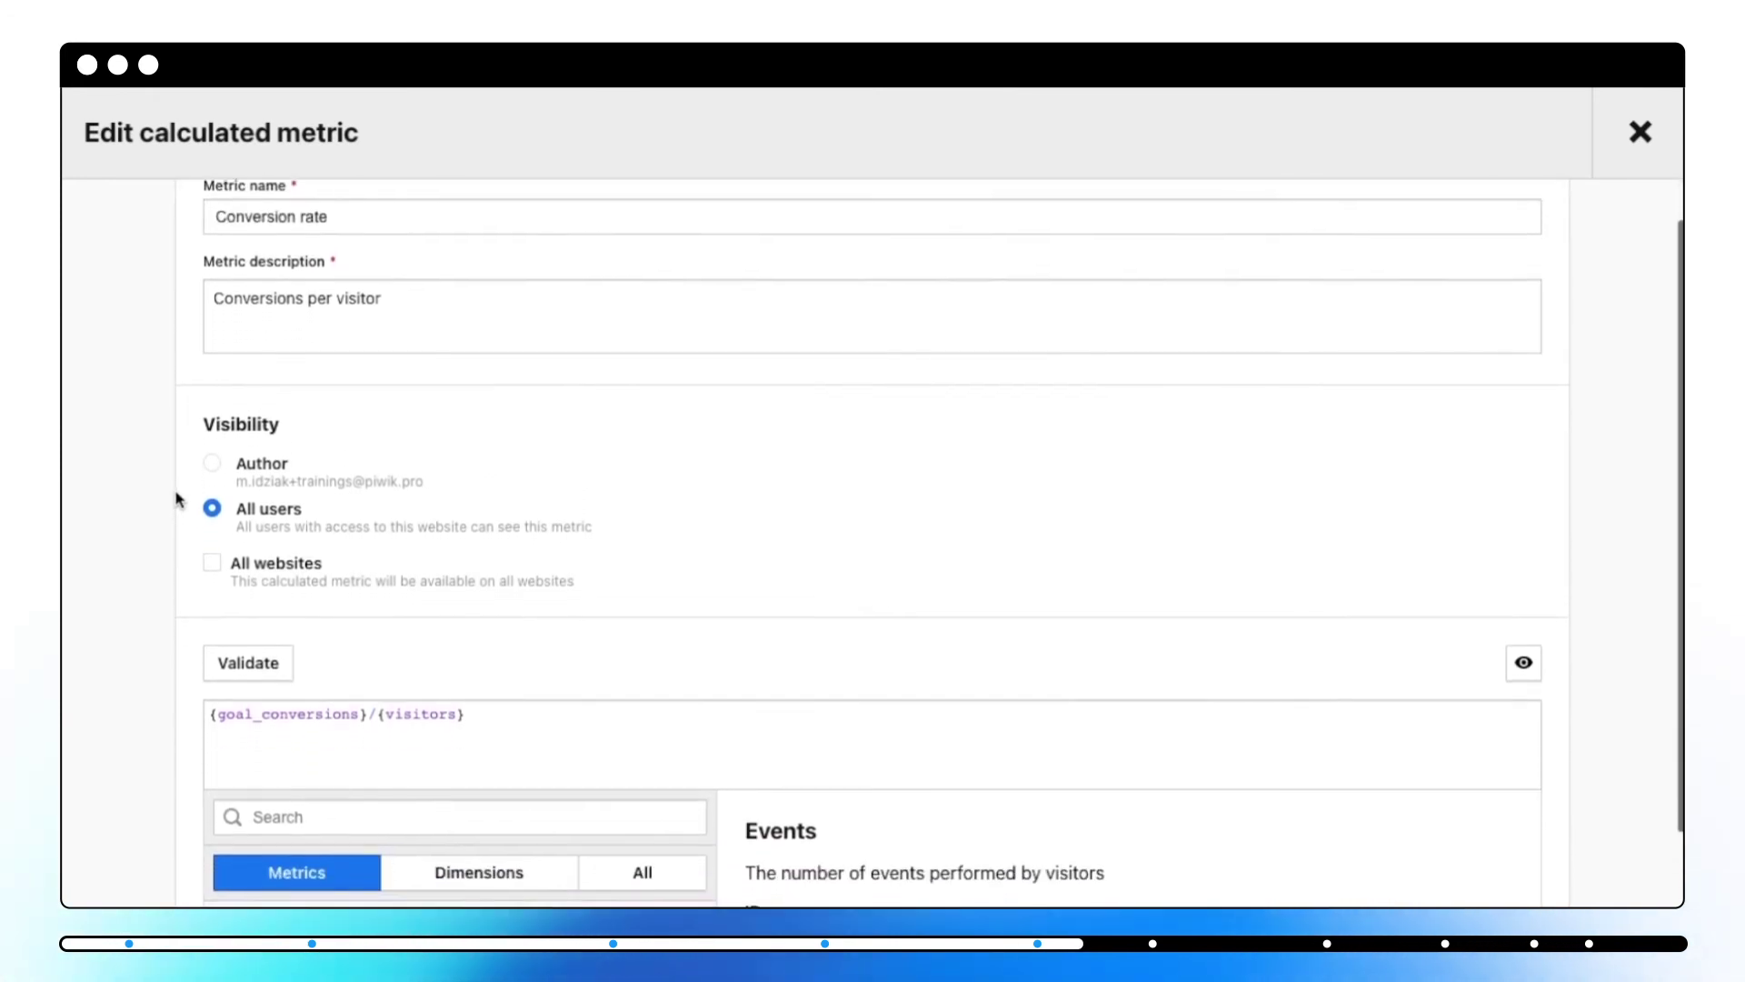
scroll(178, 498, "down", 2)
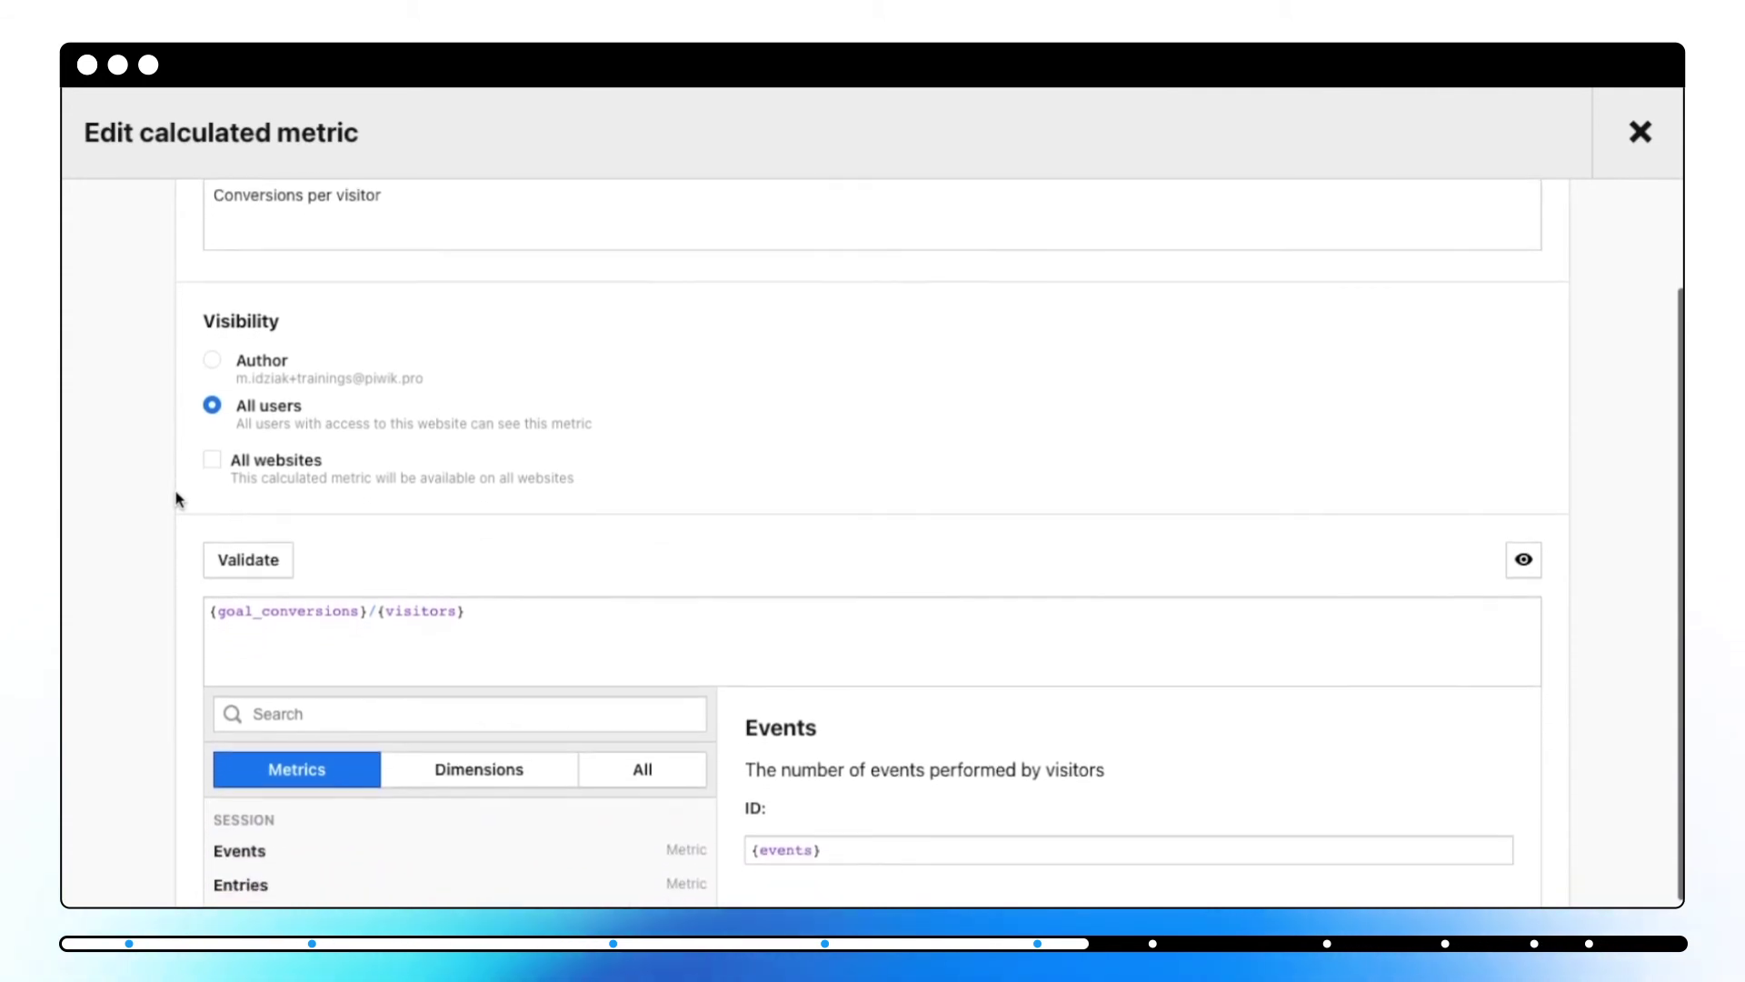
scroll(179, 498, "down", 3)
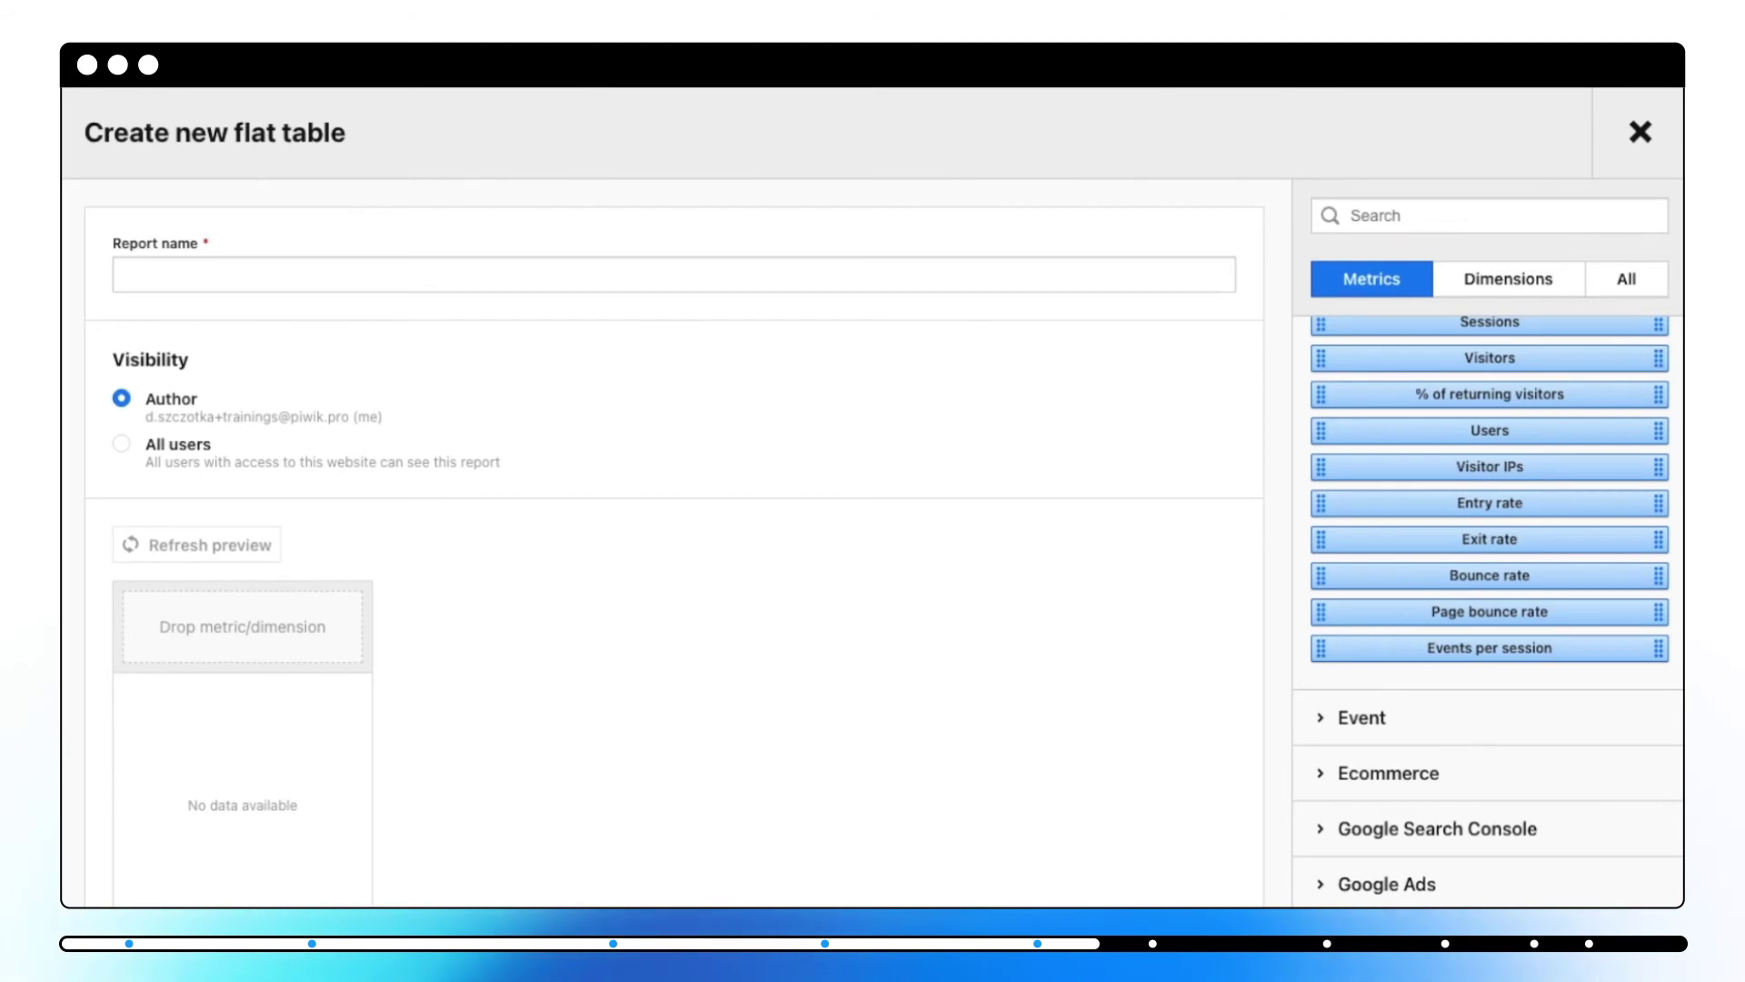
Step: Drag Conversion rate into the flat table as its first column
left_click_drag(1490, 321, 215, 636)
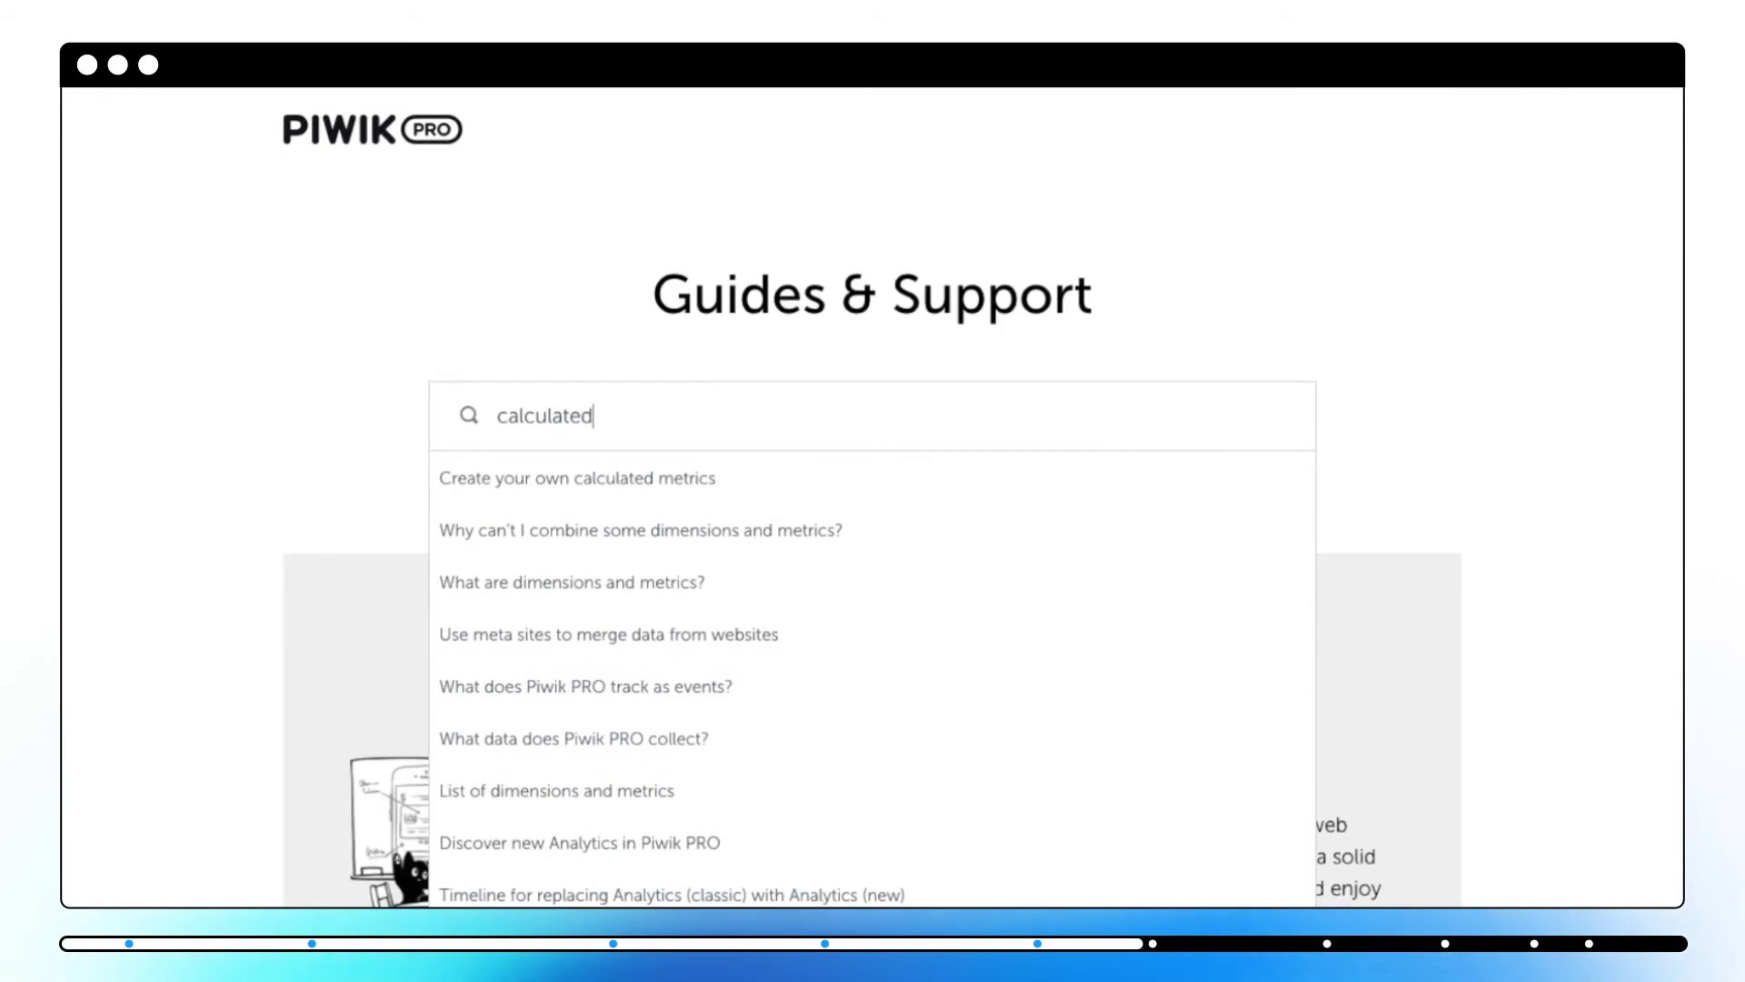
left_click(642, 482)
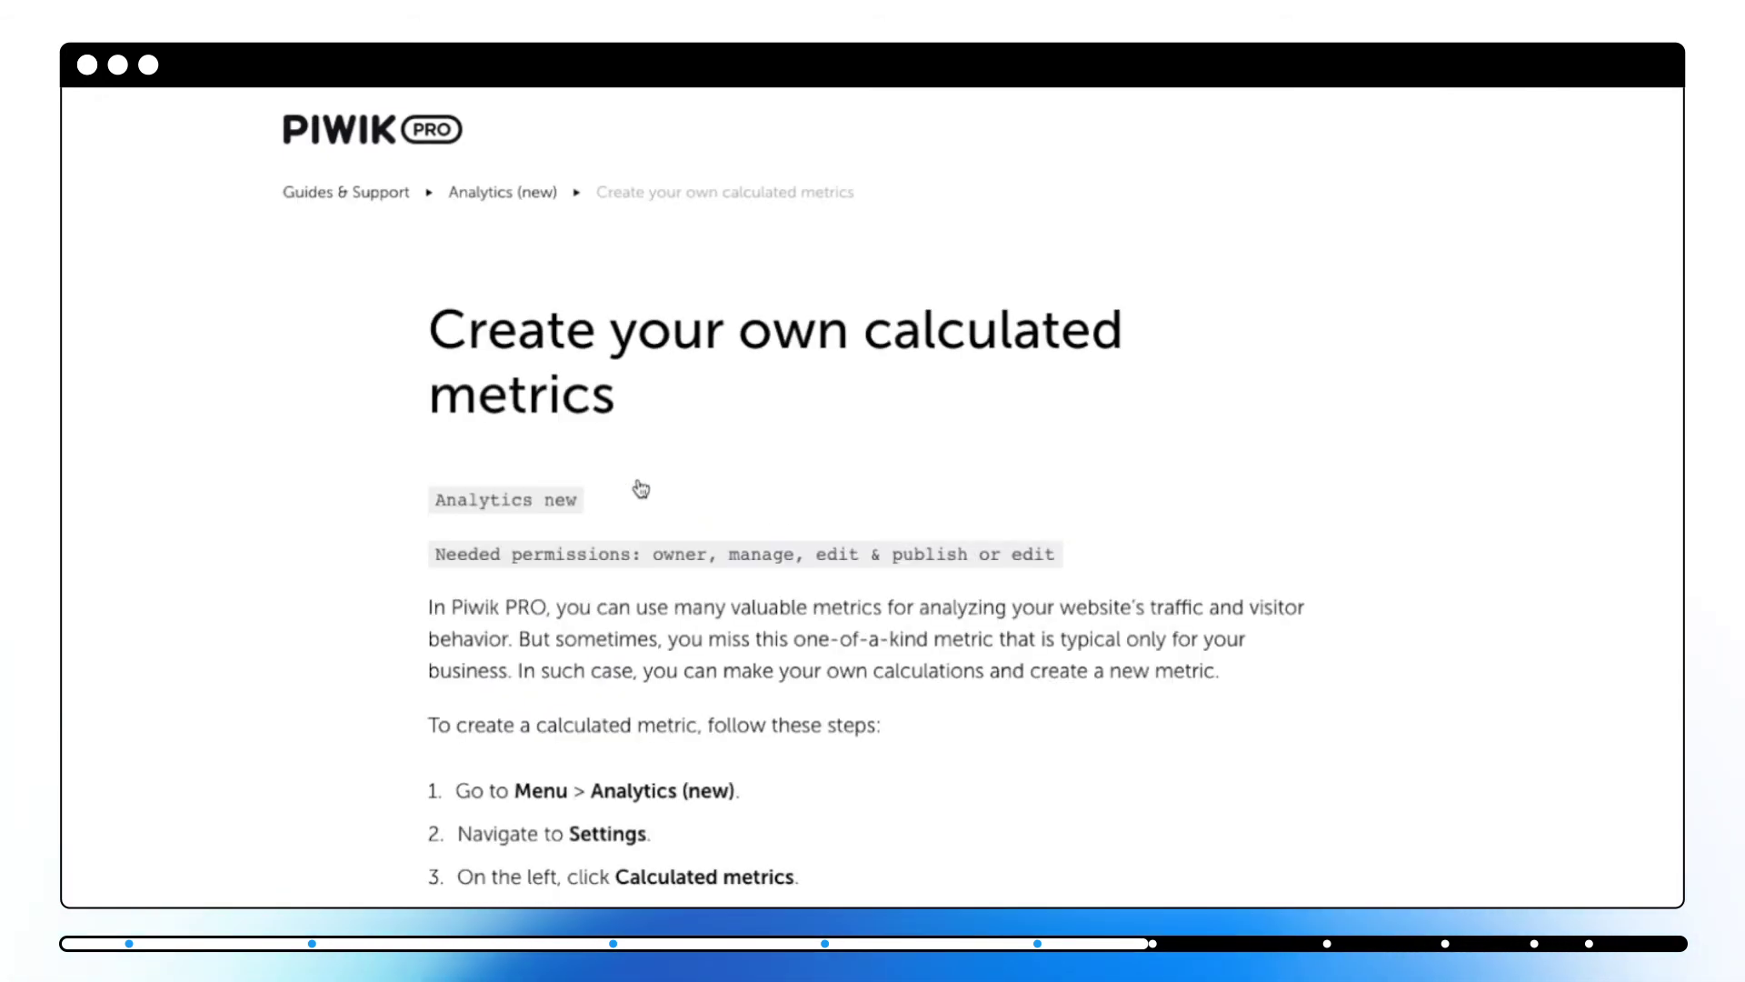
scroll(641, 489, "down", 15)
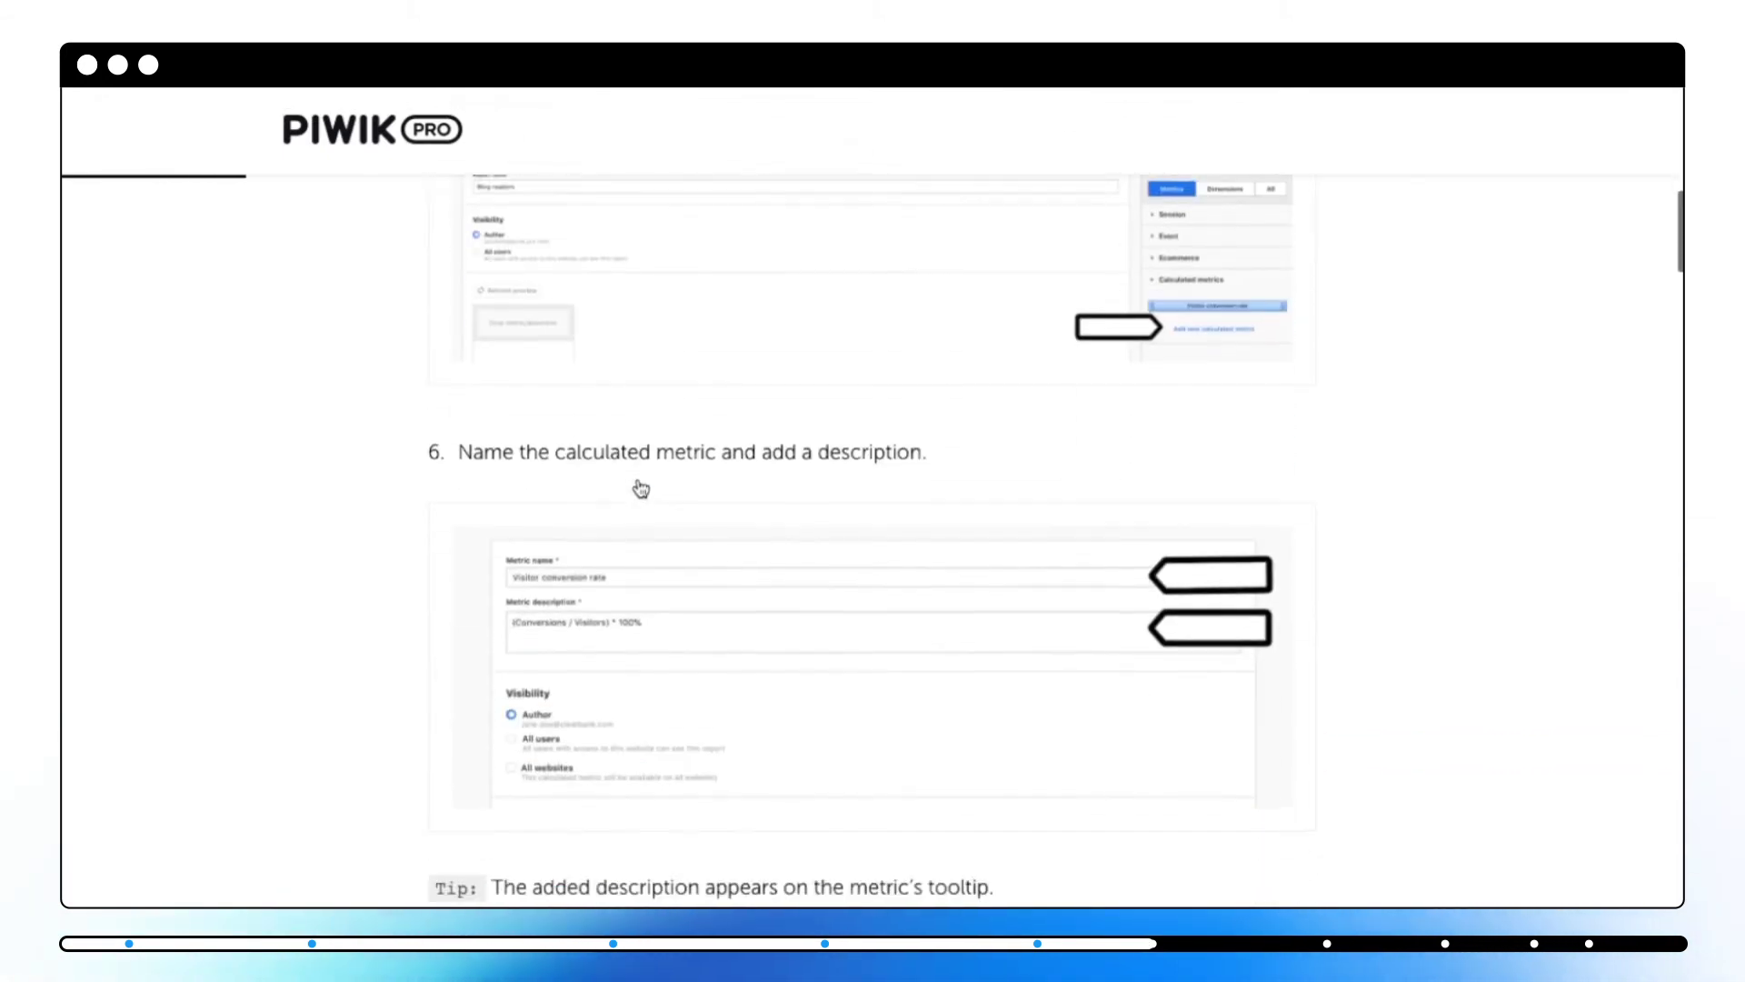
scroll(641, 489, "down", 10)
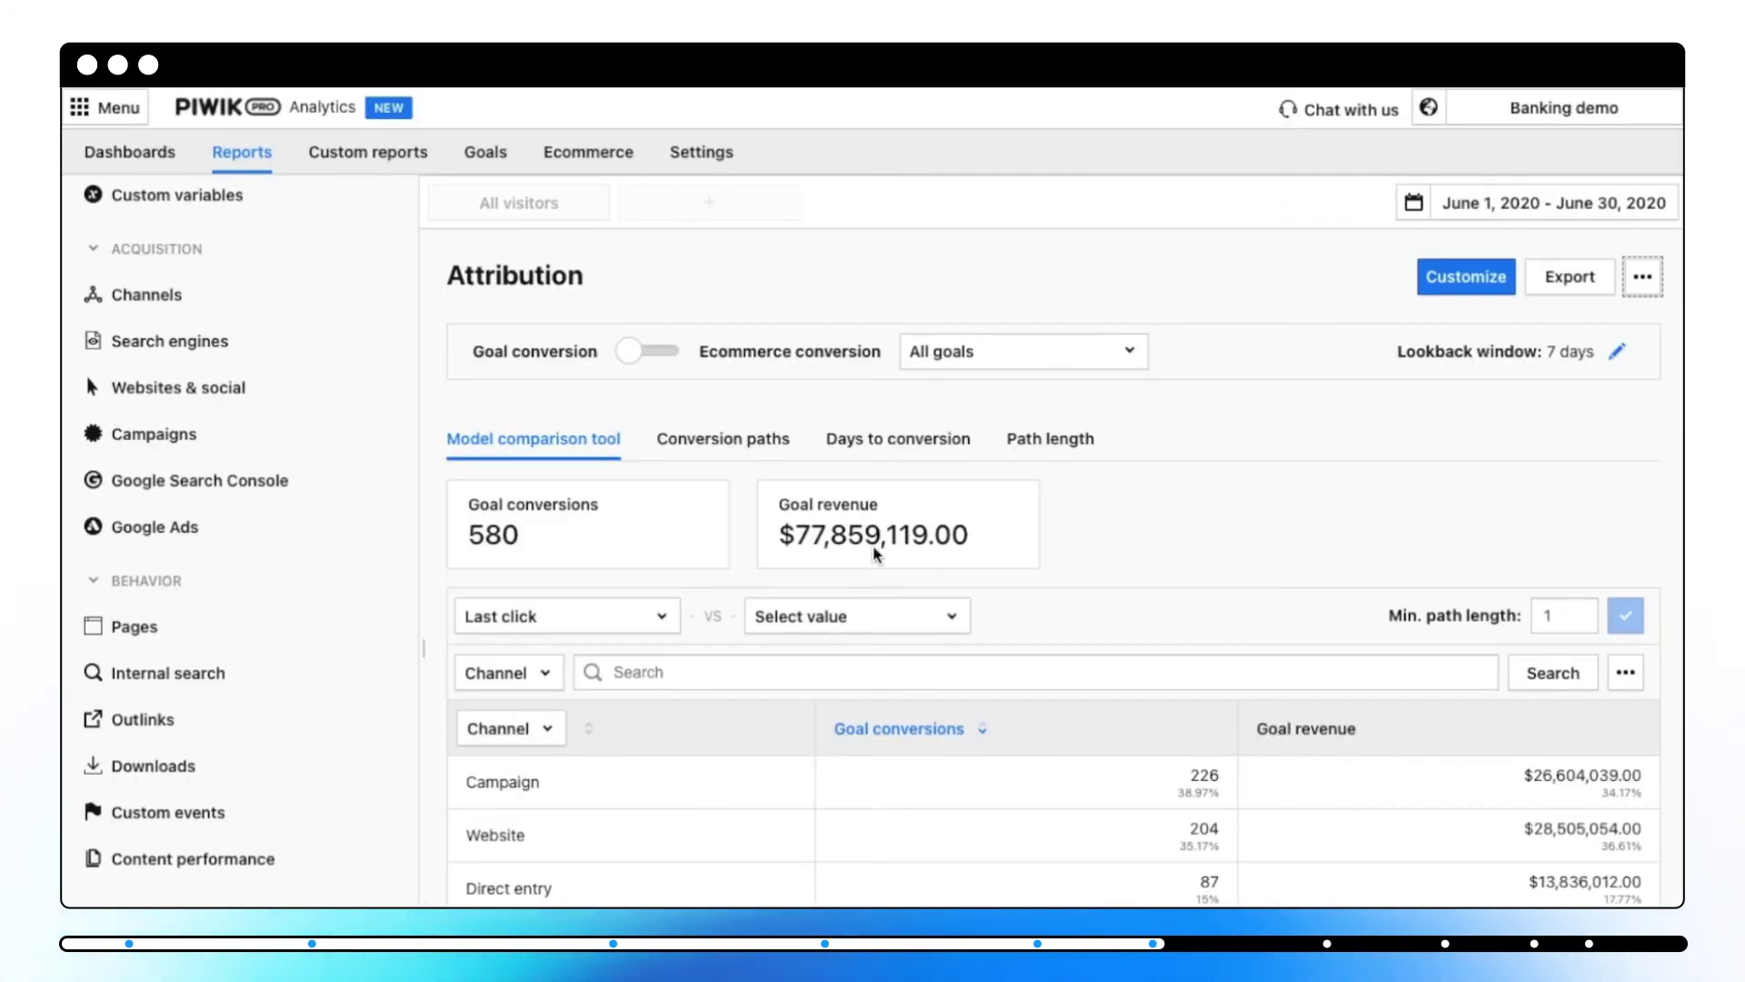
Step: From the attribution model list, go to Manage custom models and start a new model
left_click(586, 633)
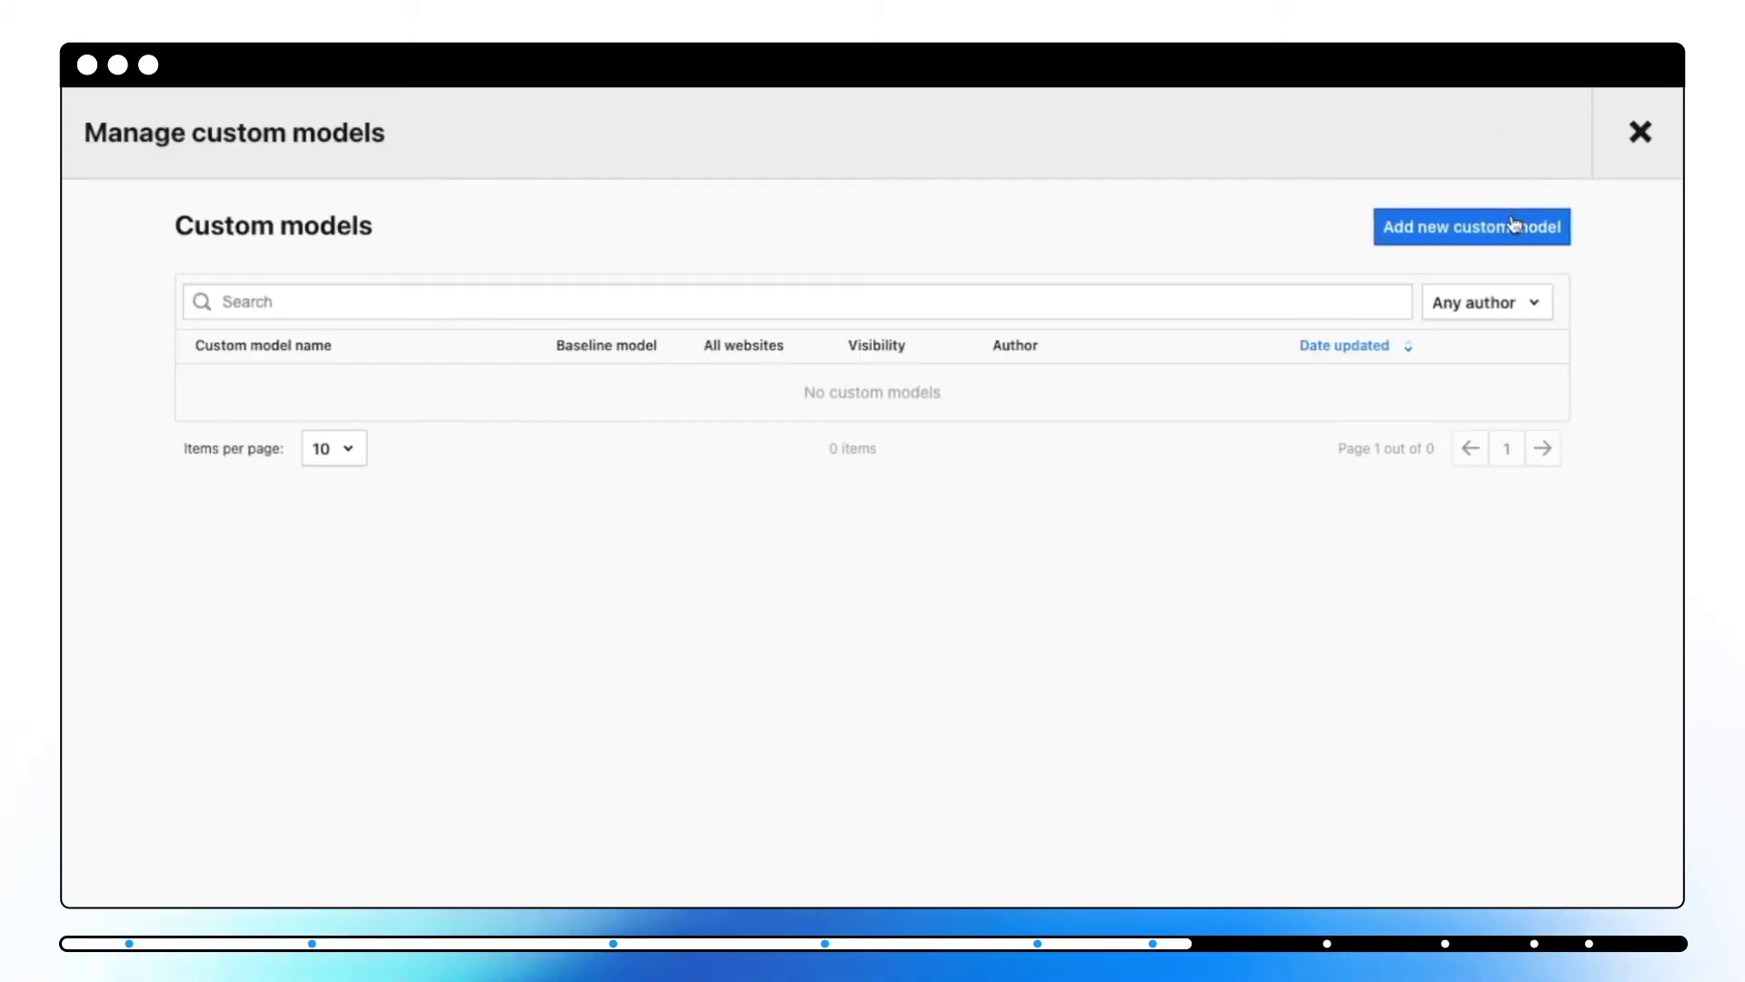
left_click(1514, 226)
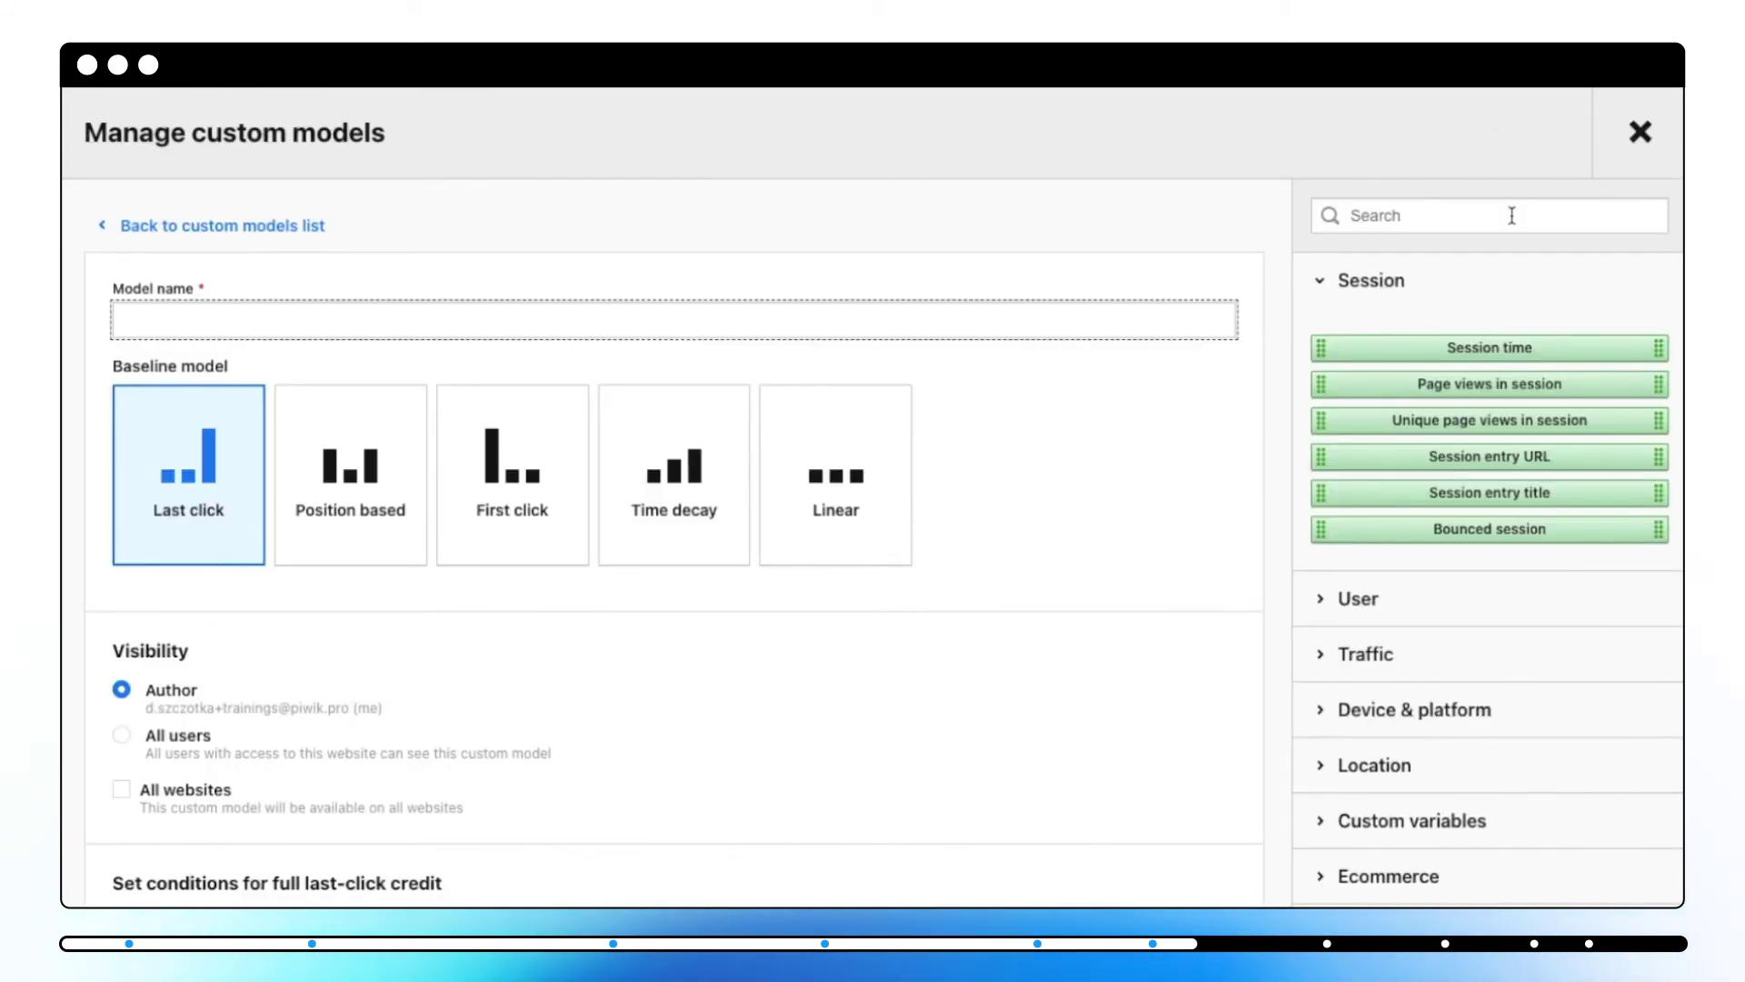
Step: Name the model 'Custom position based', base it on Position based, and enable all websites
type("cUST")
key("BackSpace")
key("BackSpace")
key("BackSpace")
key("BackSpace")
type("Custom position")
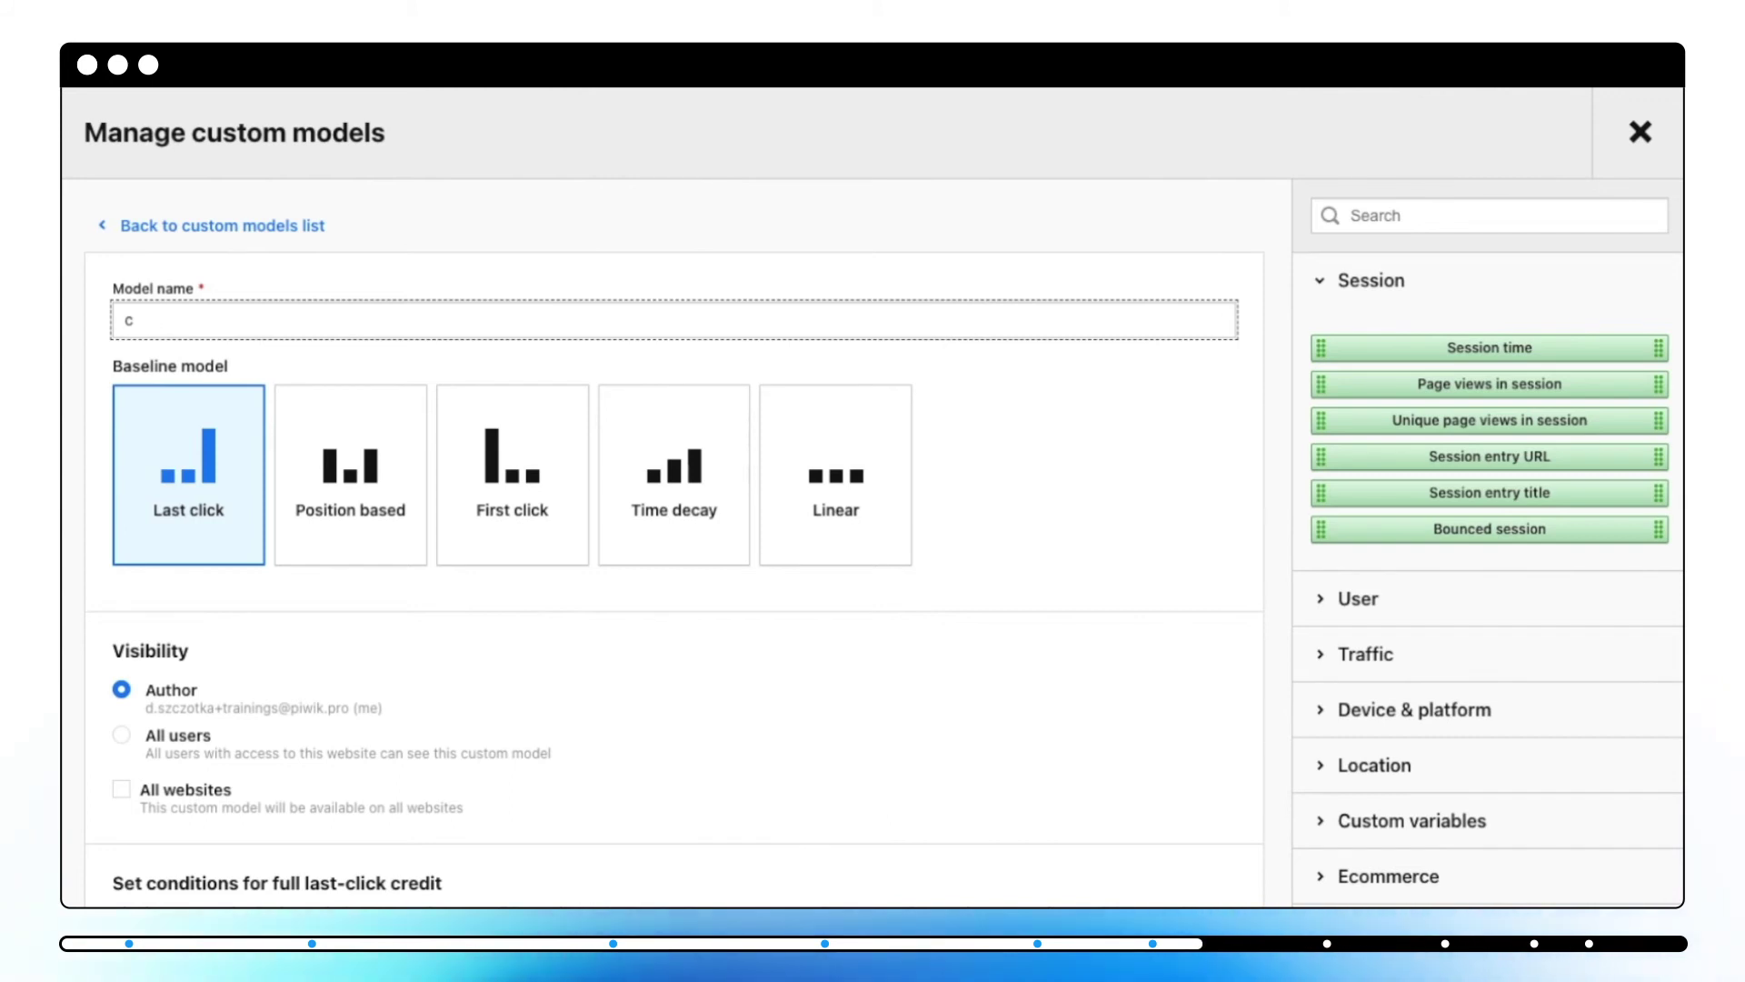
type(" based")
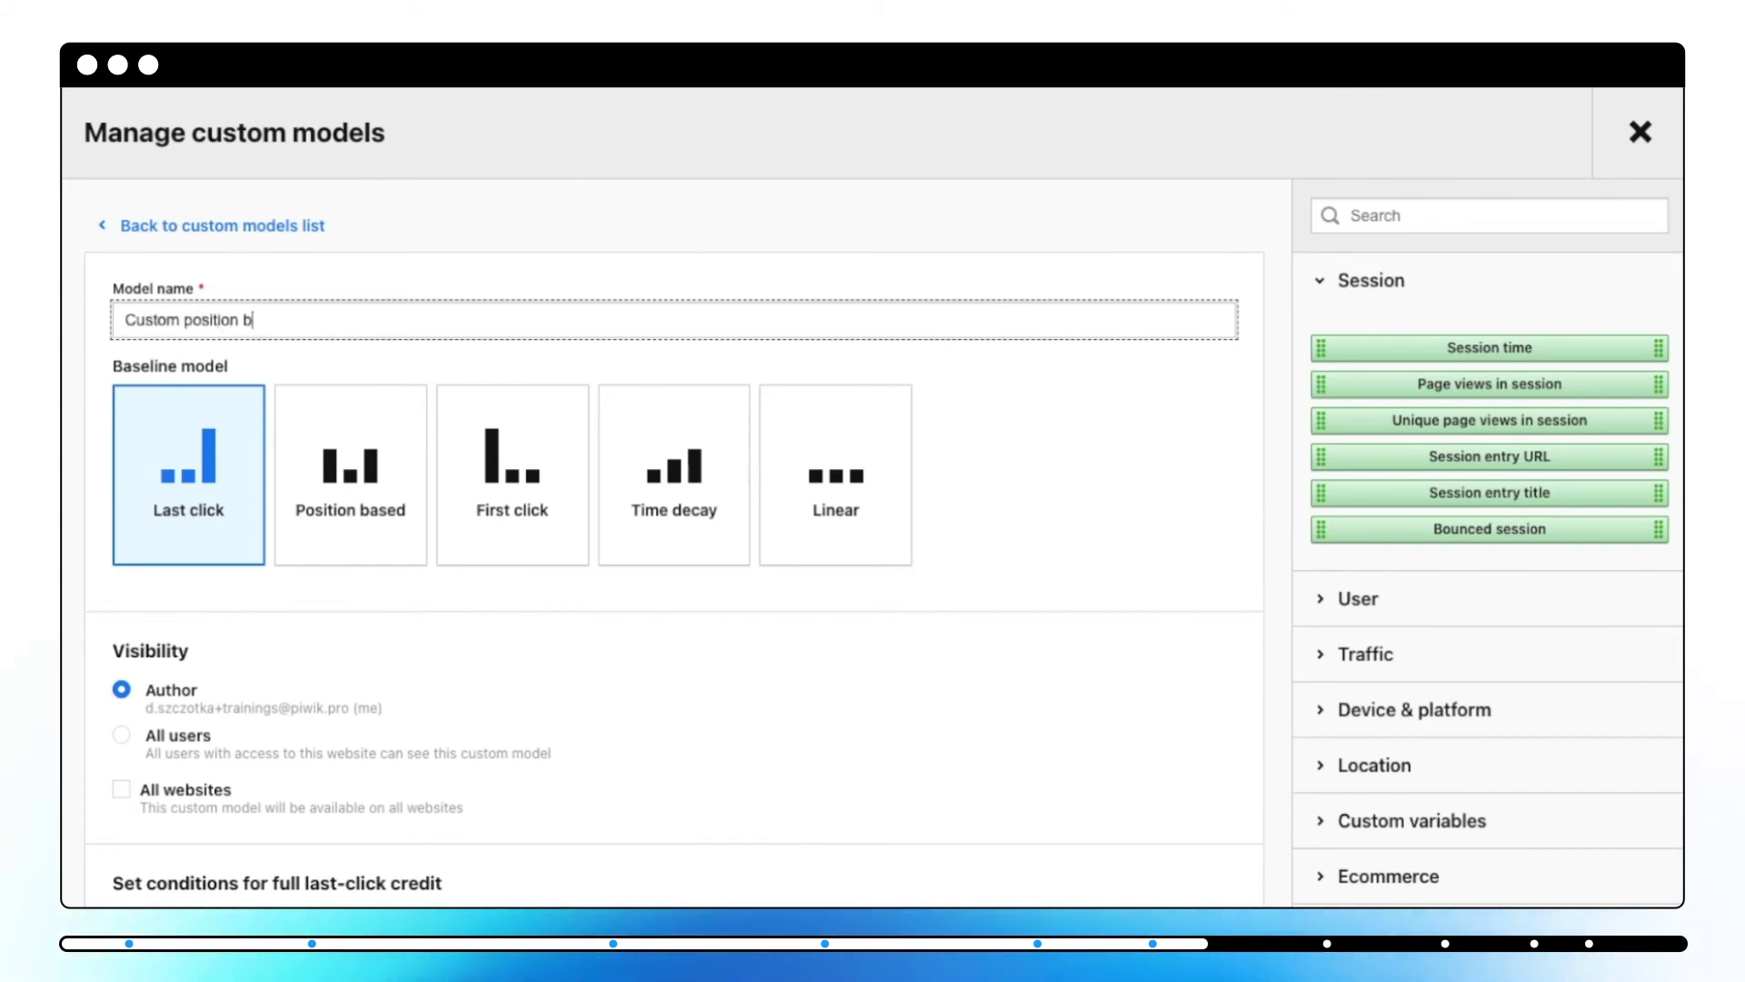
left_click(389, 438)
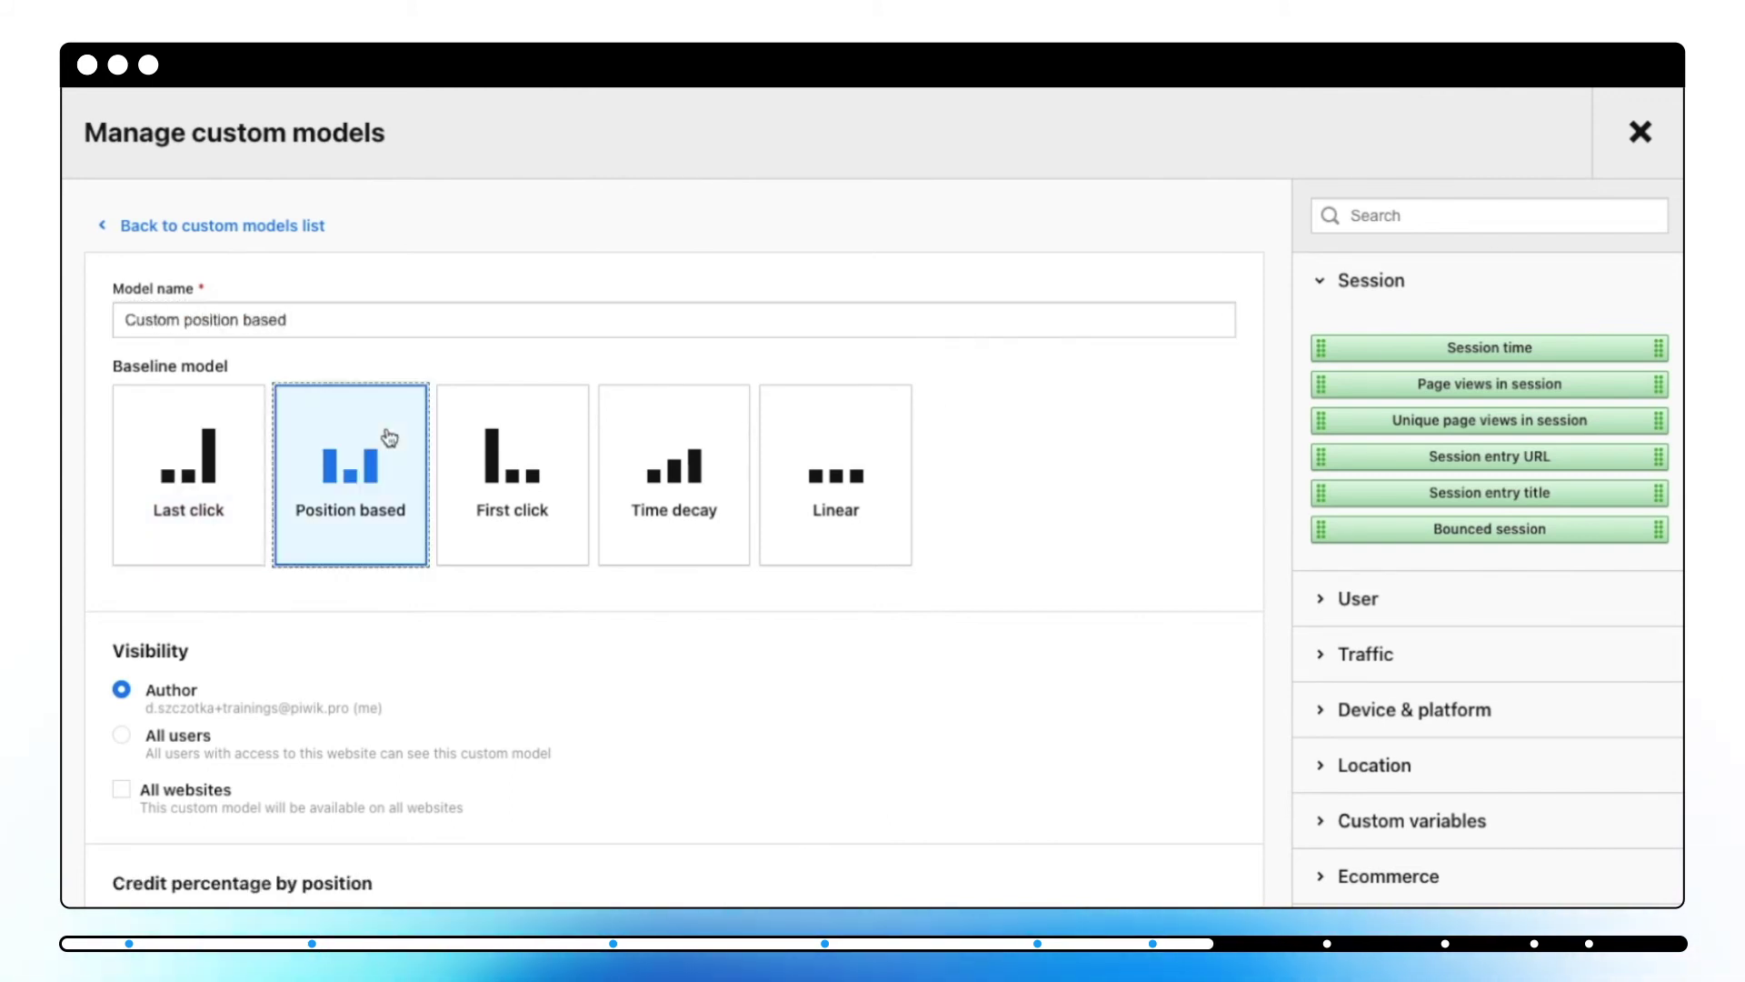
scroll(389, 446, "down", 2)
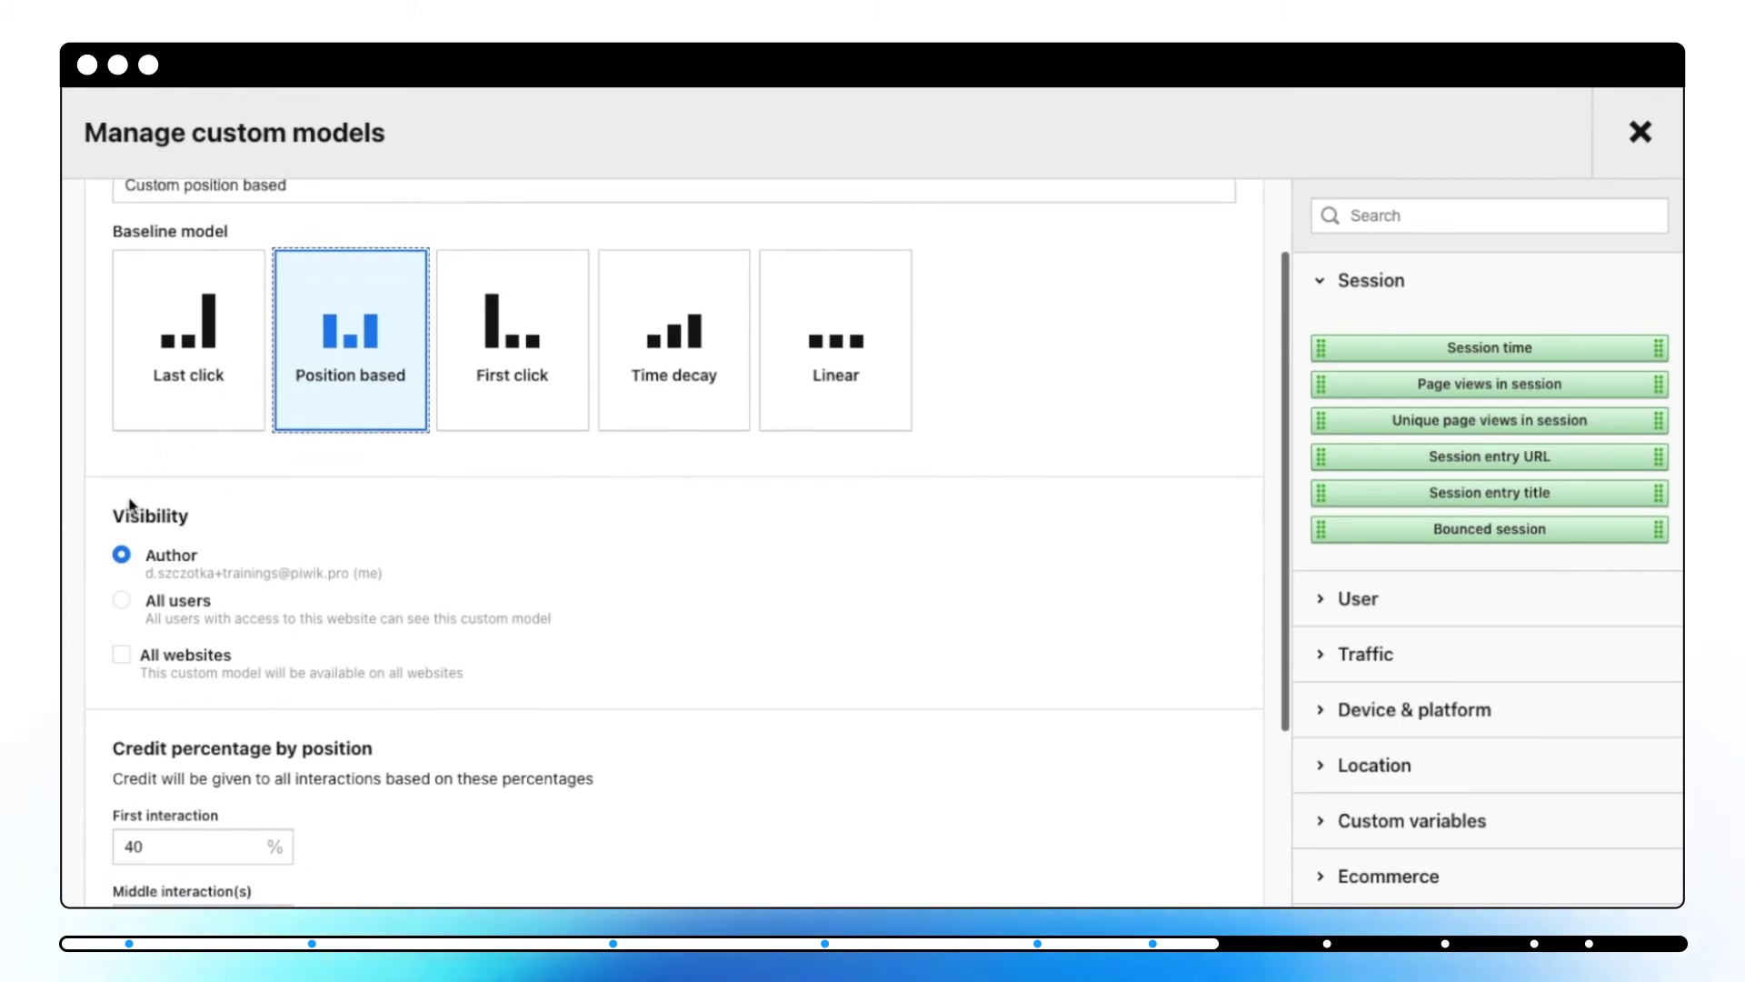
left_click(121, 655)
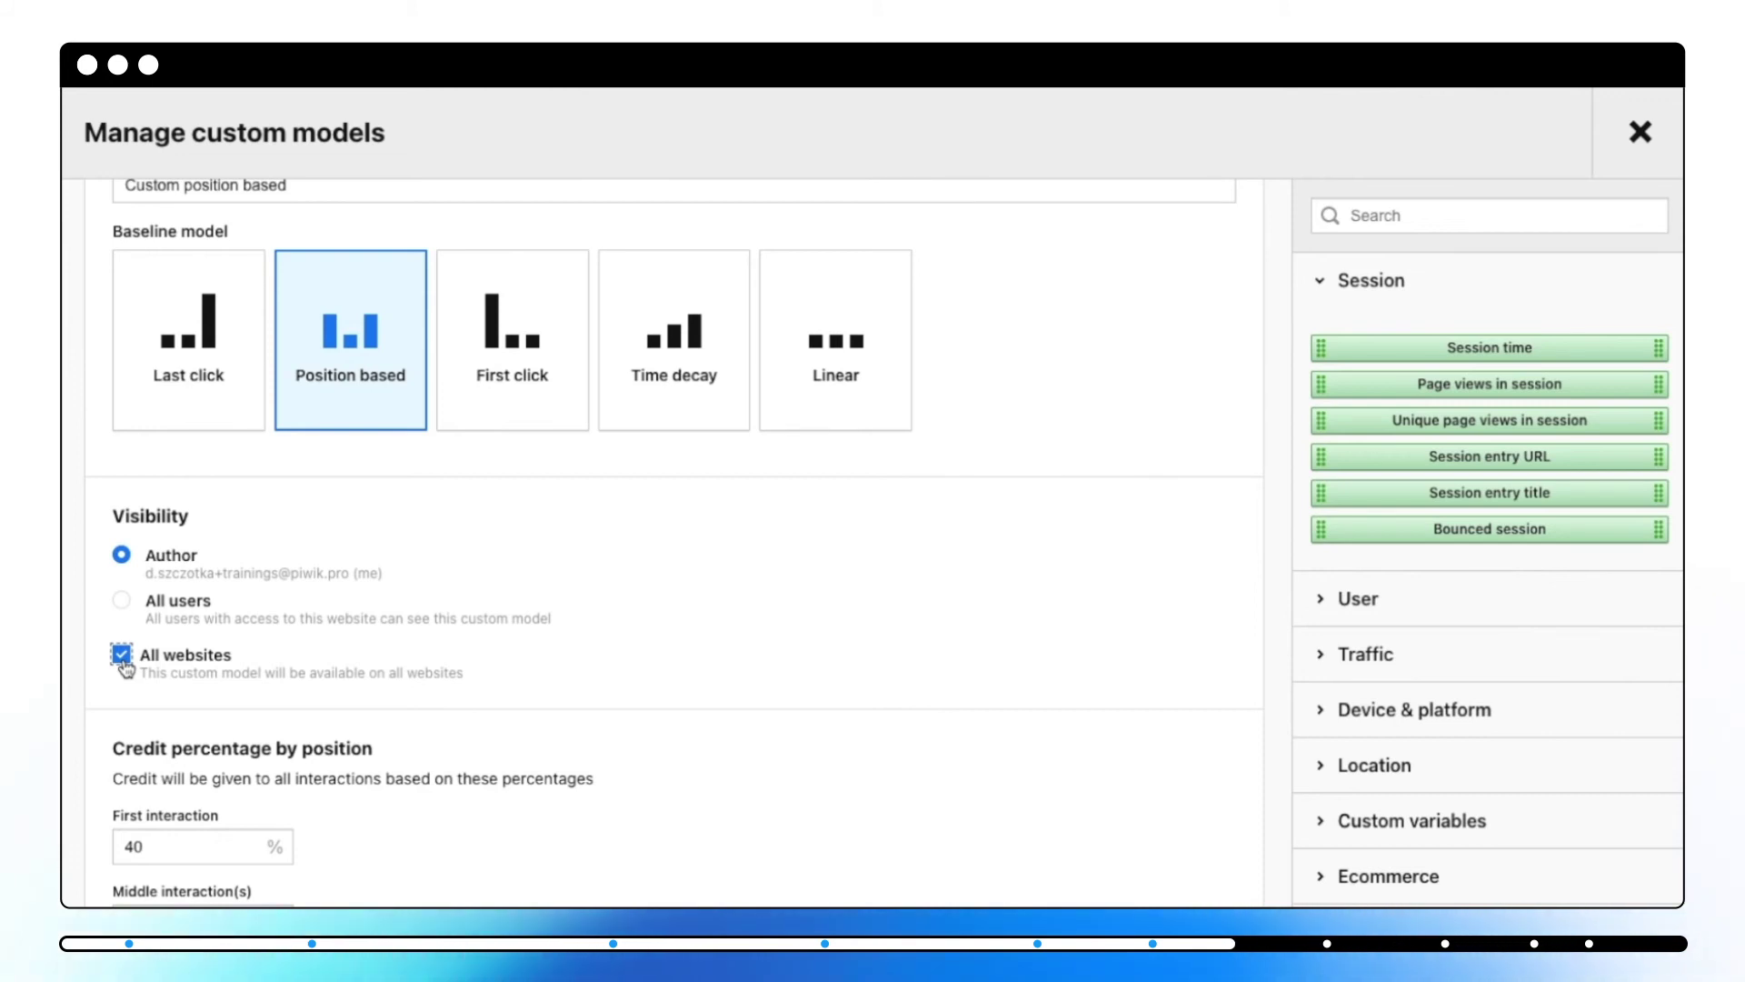
Step: Set engagement-based credit to adjust proportionally by session time
scroll(124, 668, "down", 3)
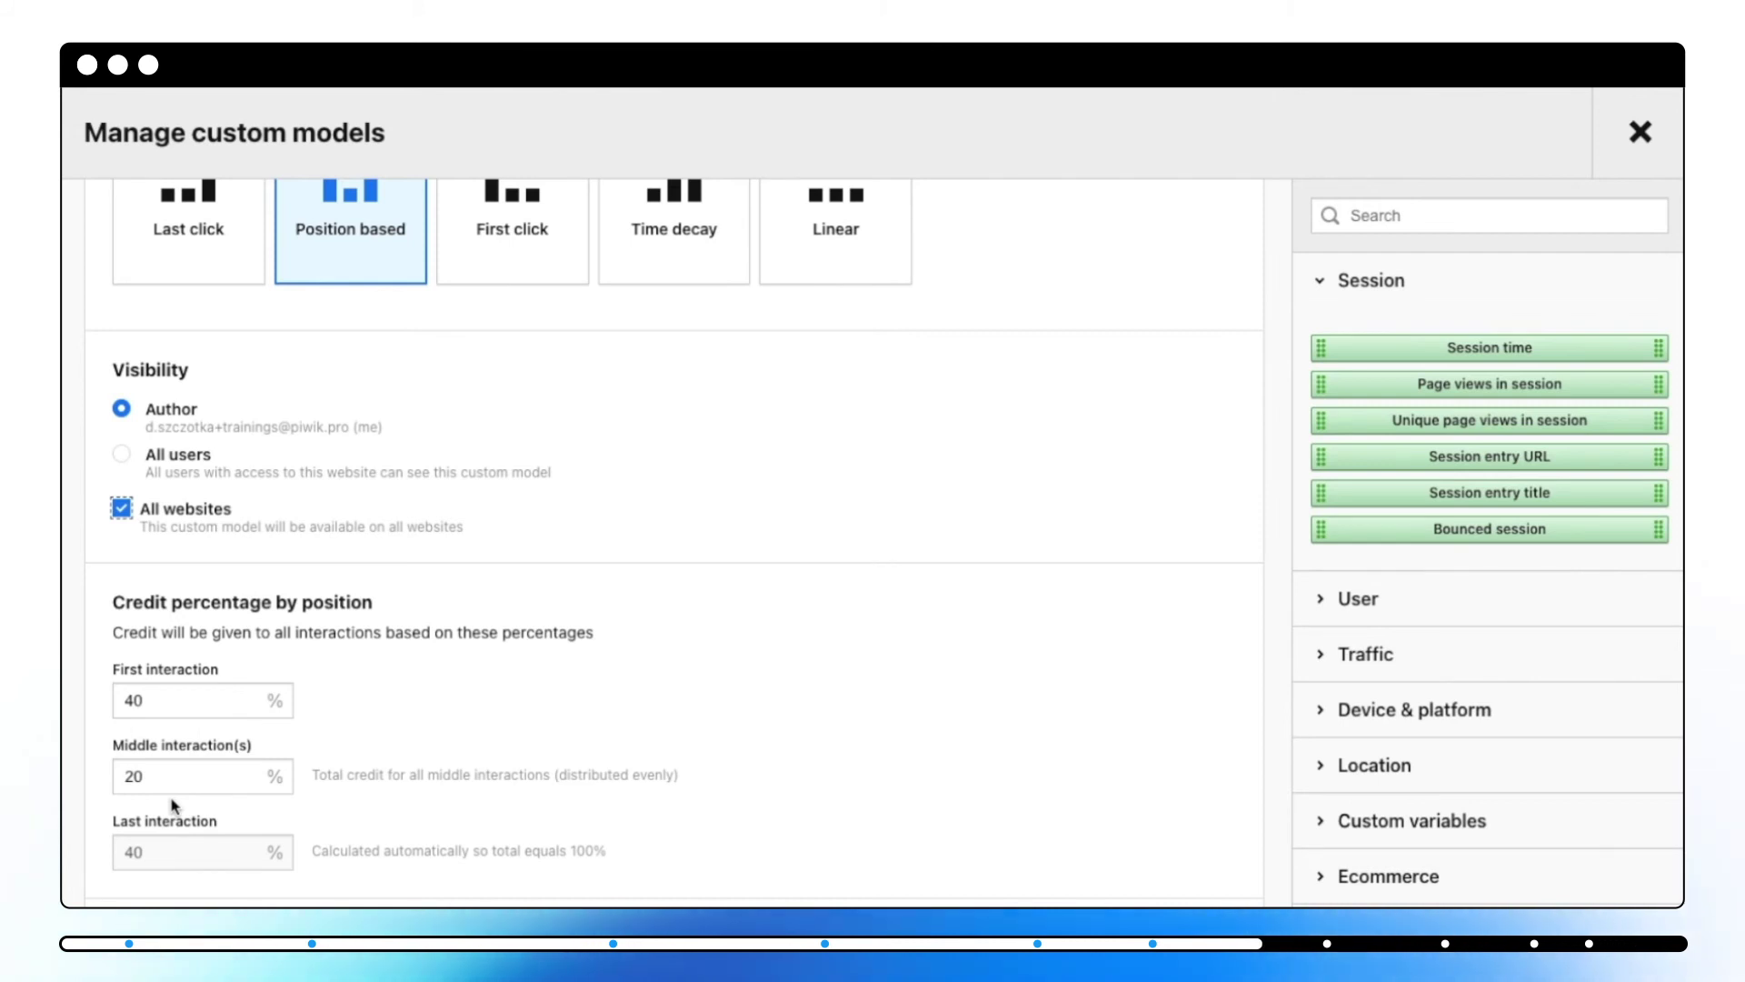
scroll(174, 806, "down", 5)
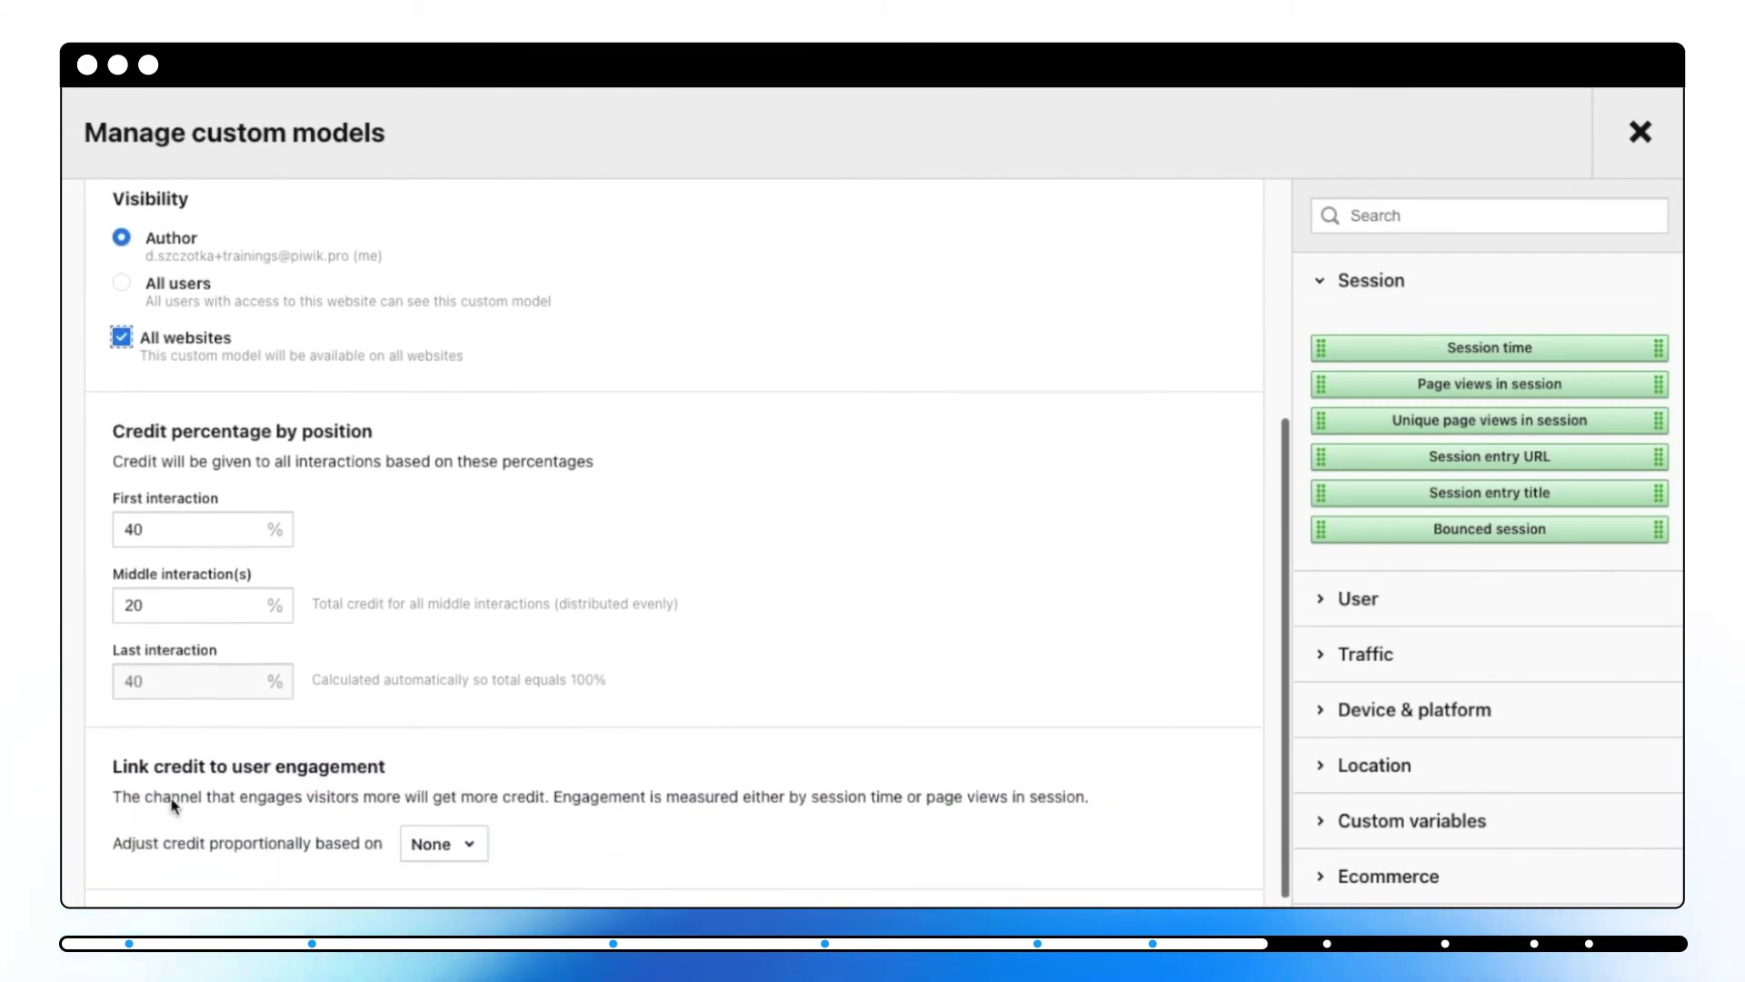
scroll(174, 806, "down", 1)
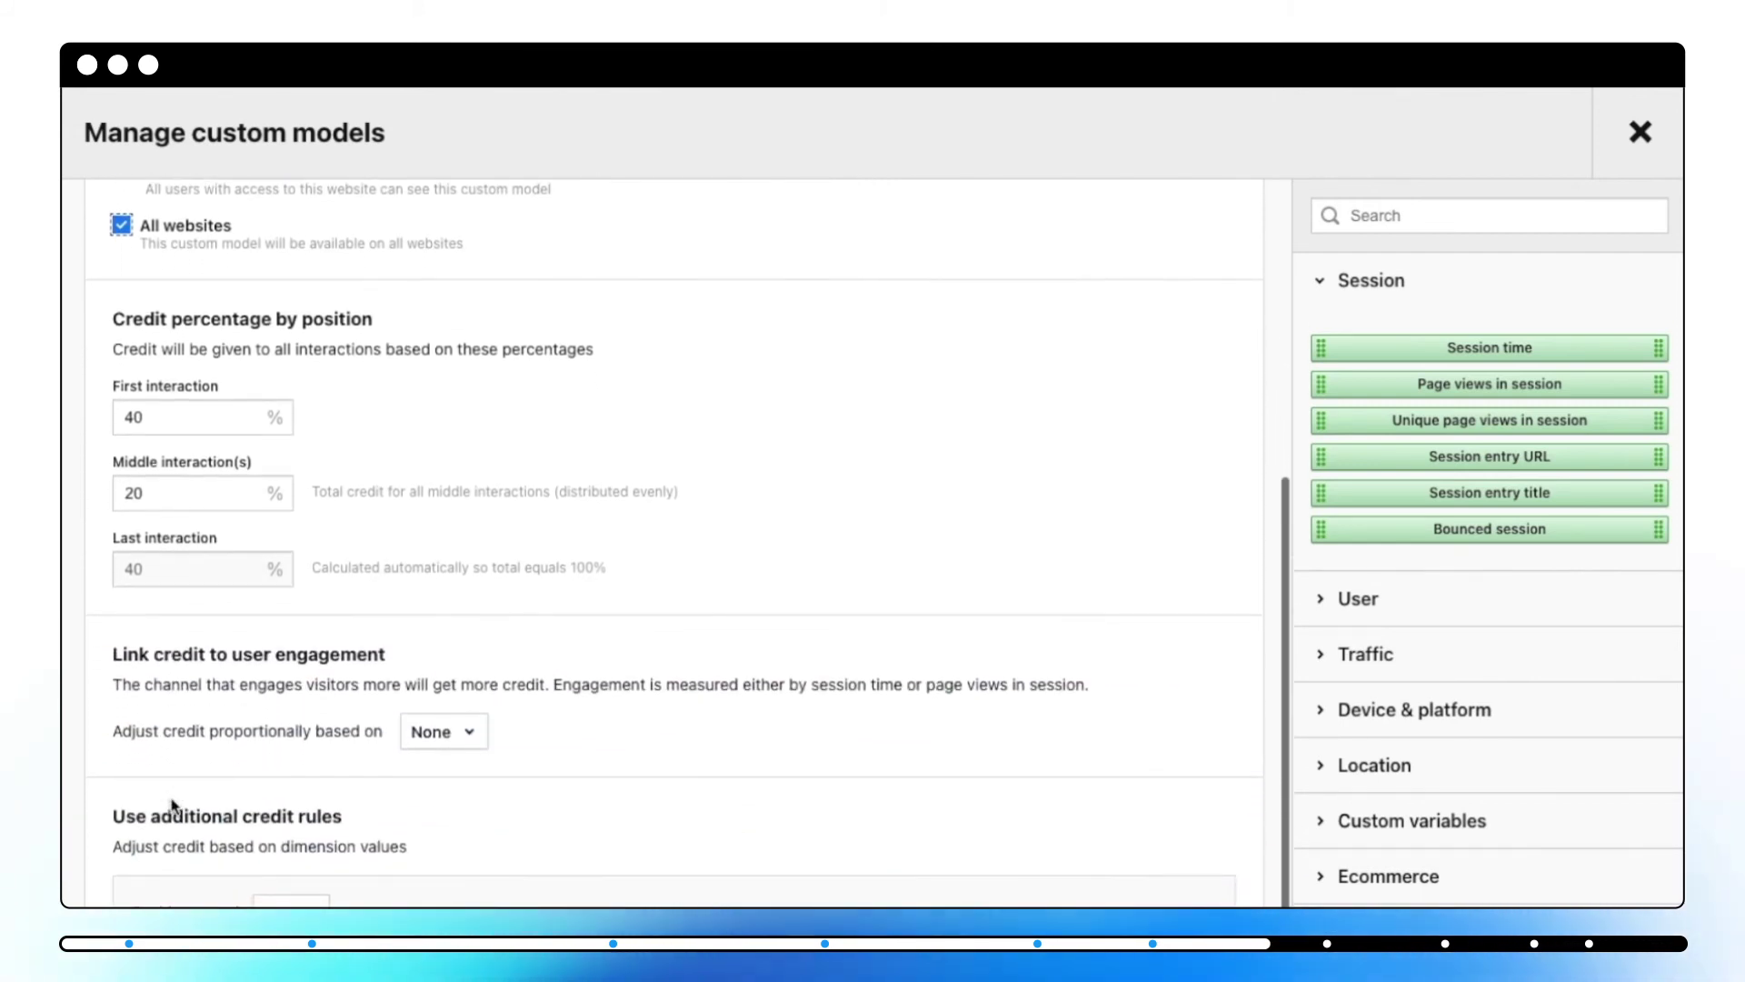
left_click(455, 733)
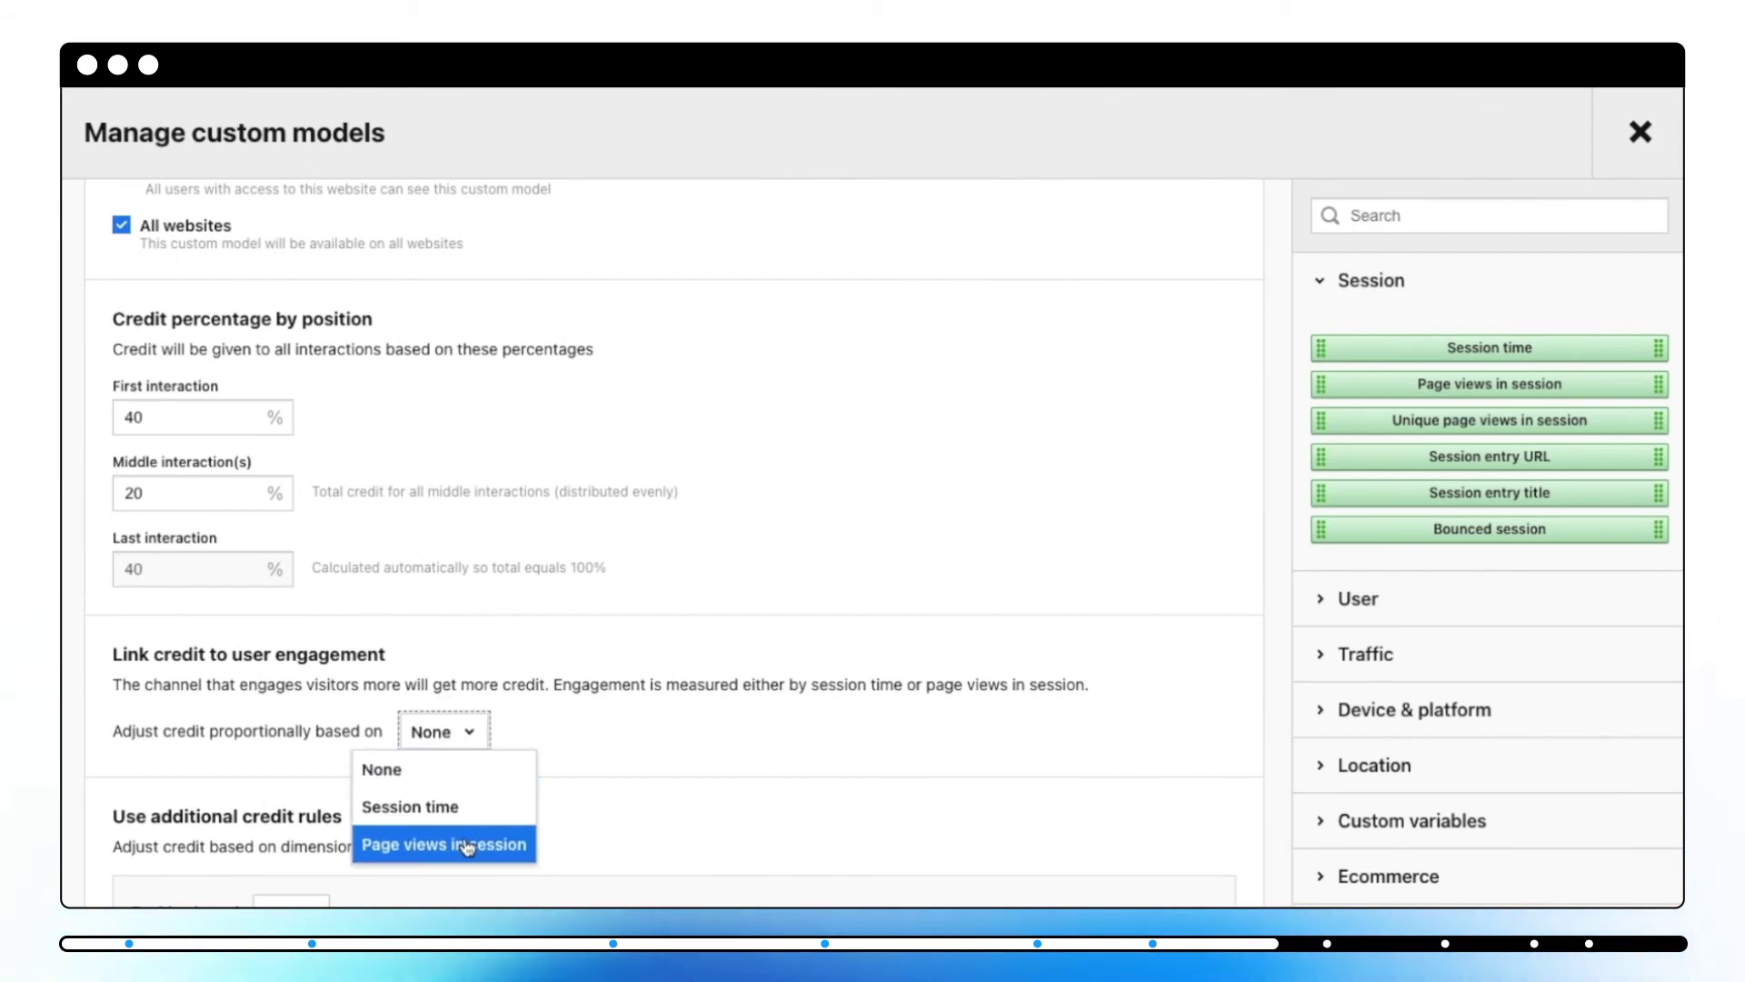
left_click(466, 806)
Step: Add a credit rule where Session entry URL contains 'product-tour'
scroll(469, 812, "down", 1)
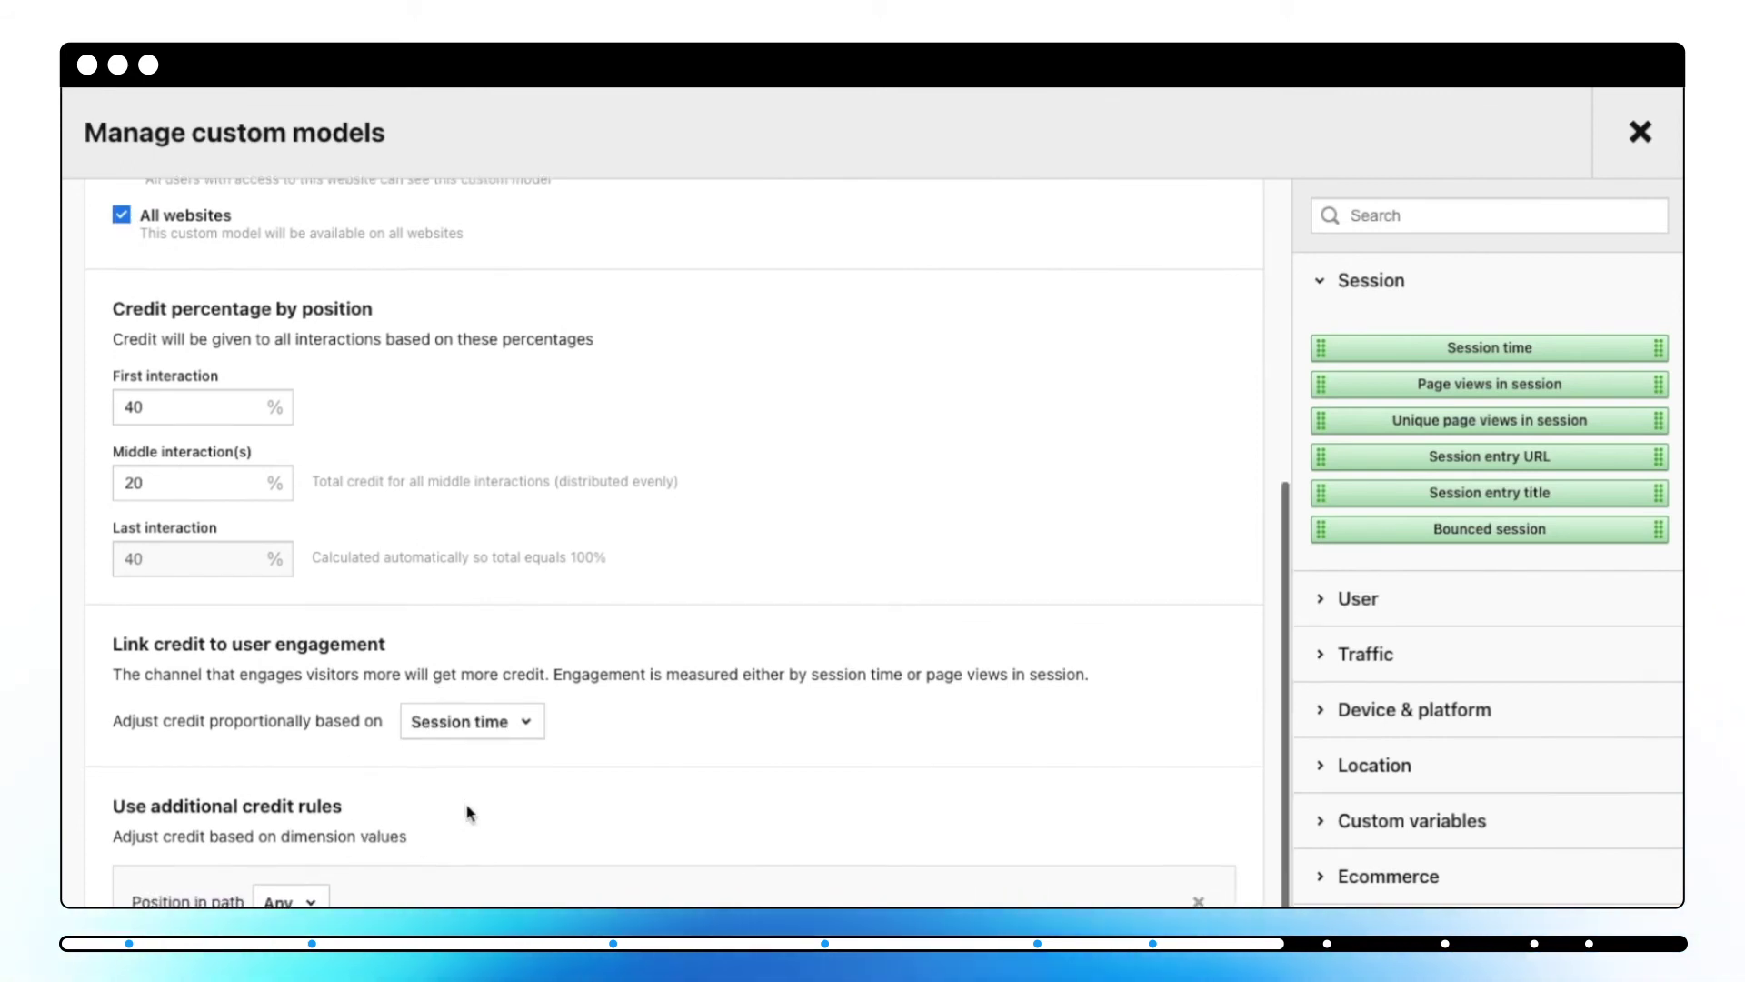
scroll(1157, 600, "down", 3)
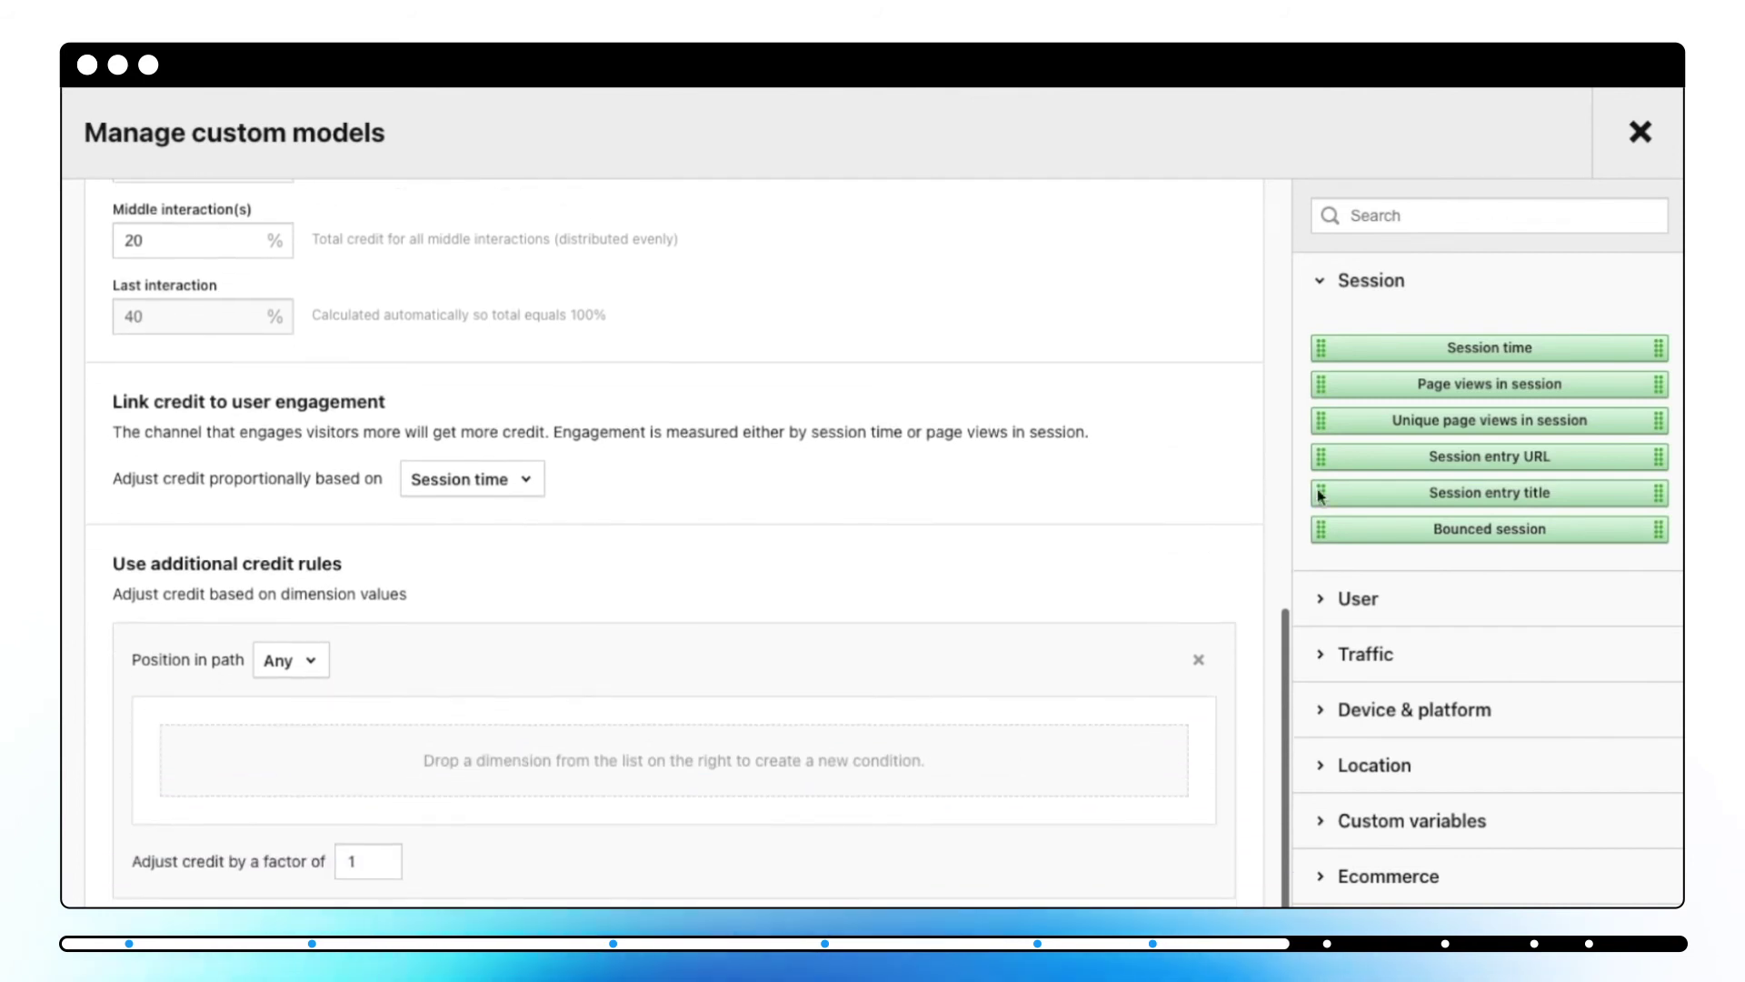
left_click_drag(1321, 456, 912, 762)
left_click(686, 746)
left_click(528, 849)
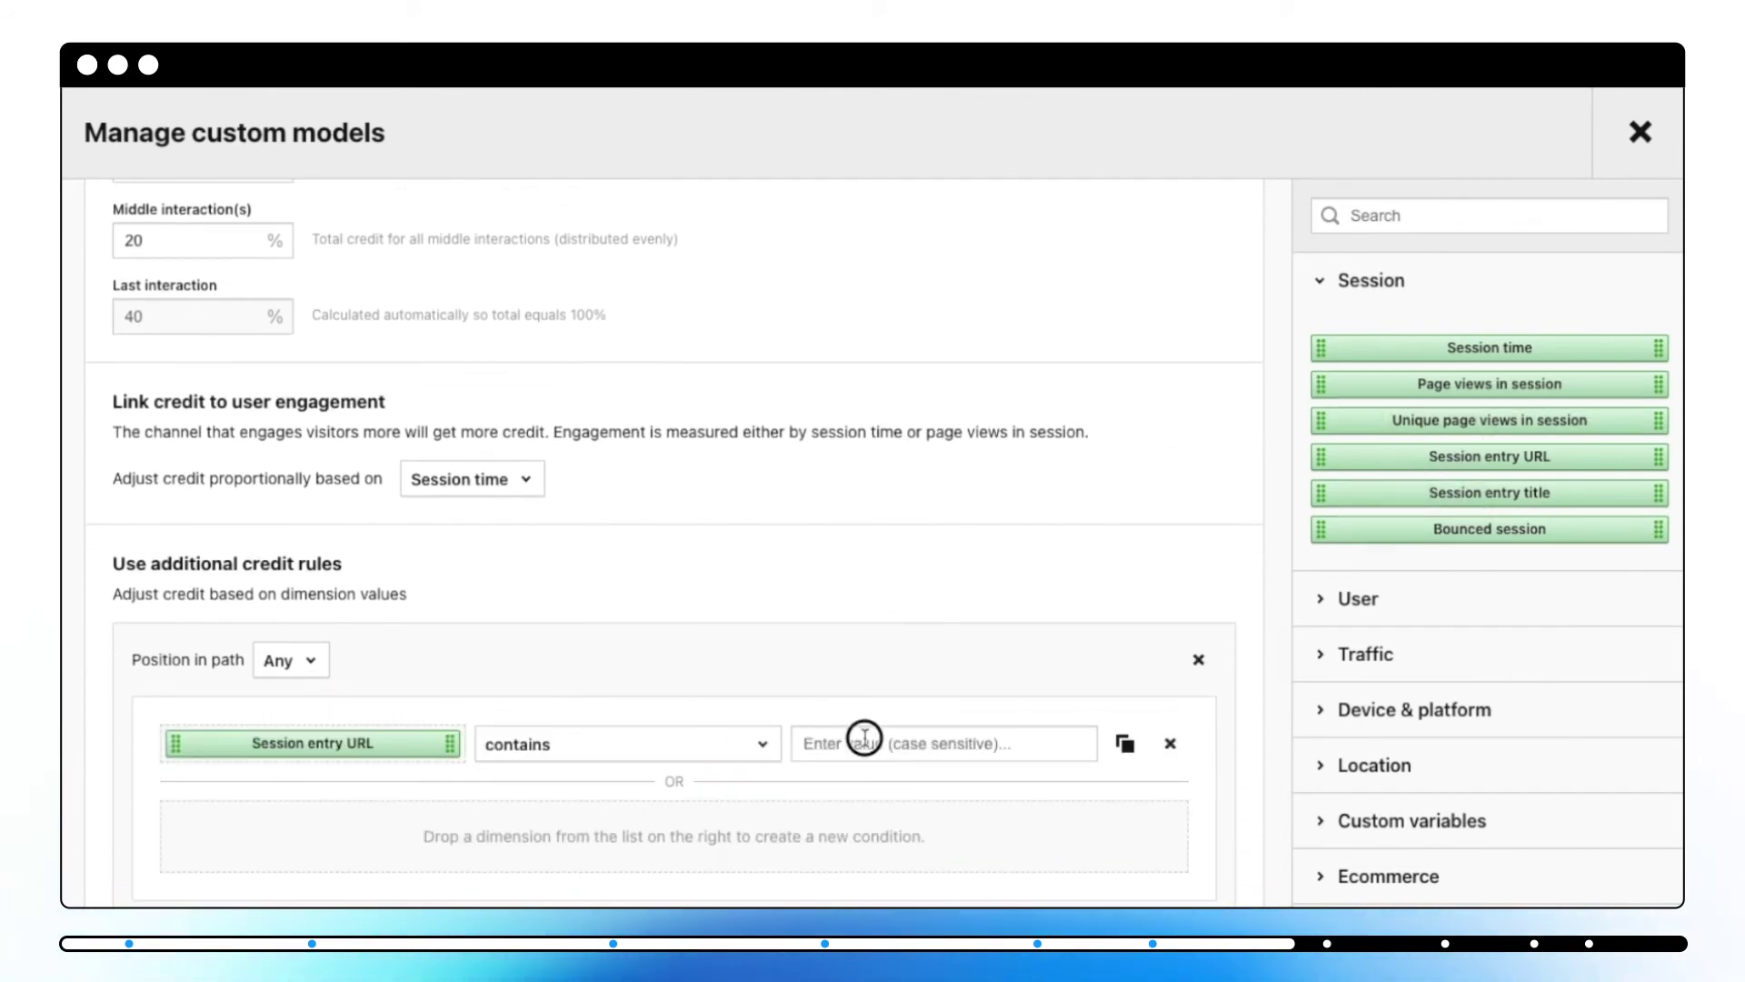
left_click(865, 738)
type("product-tour")
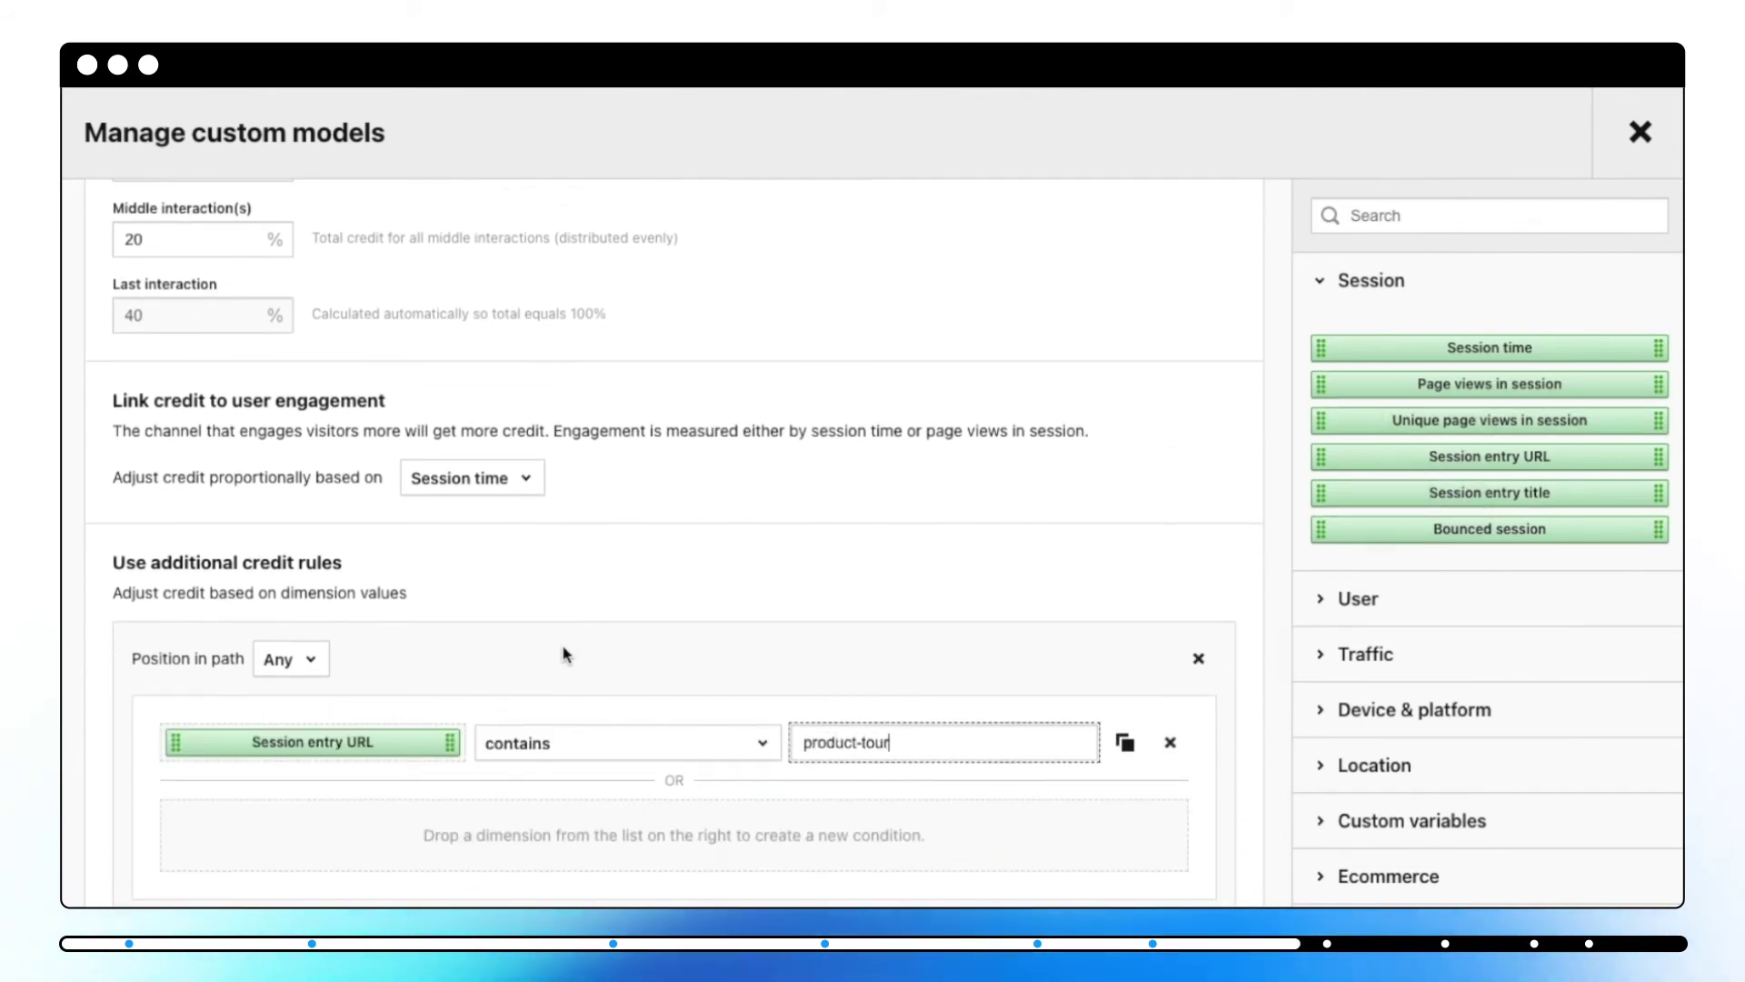
scroll(565, 653, "down", 3)
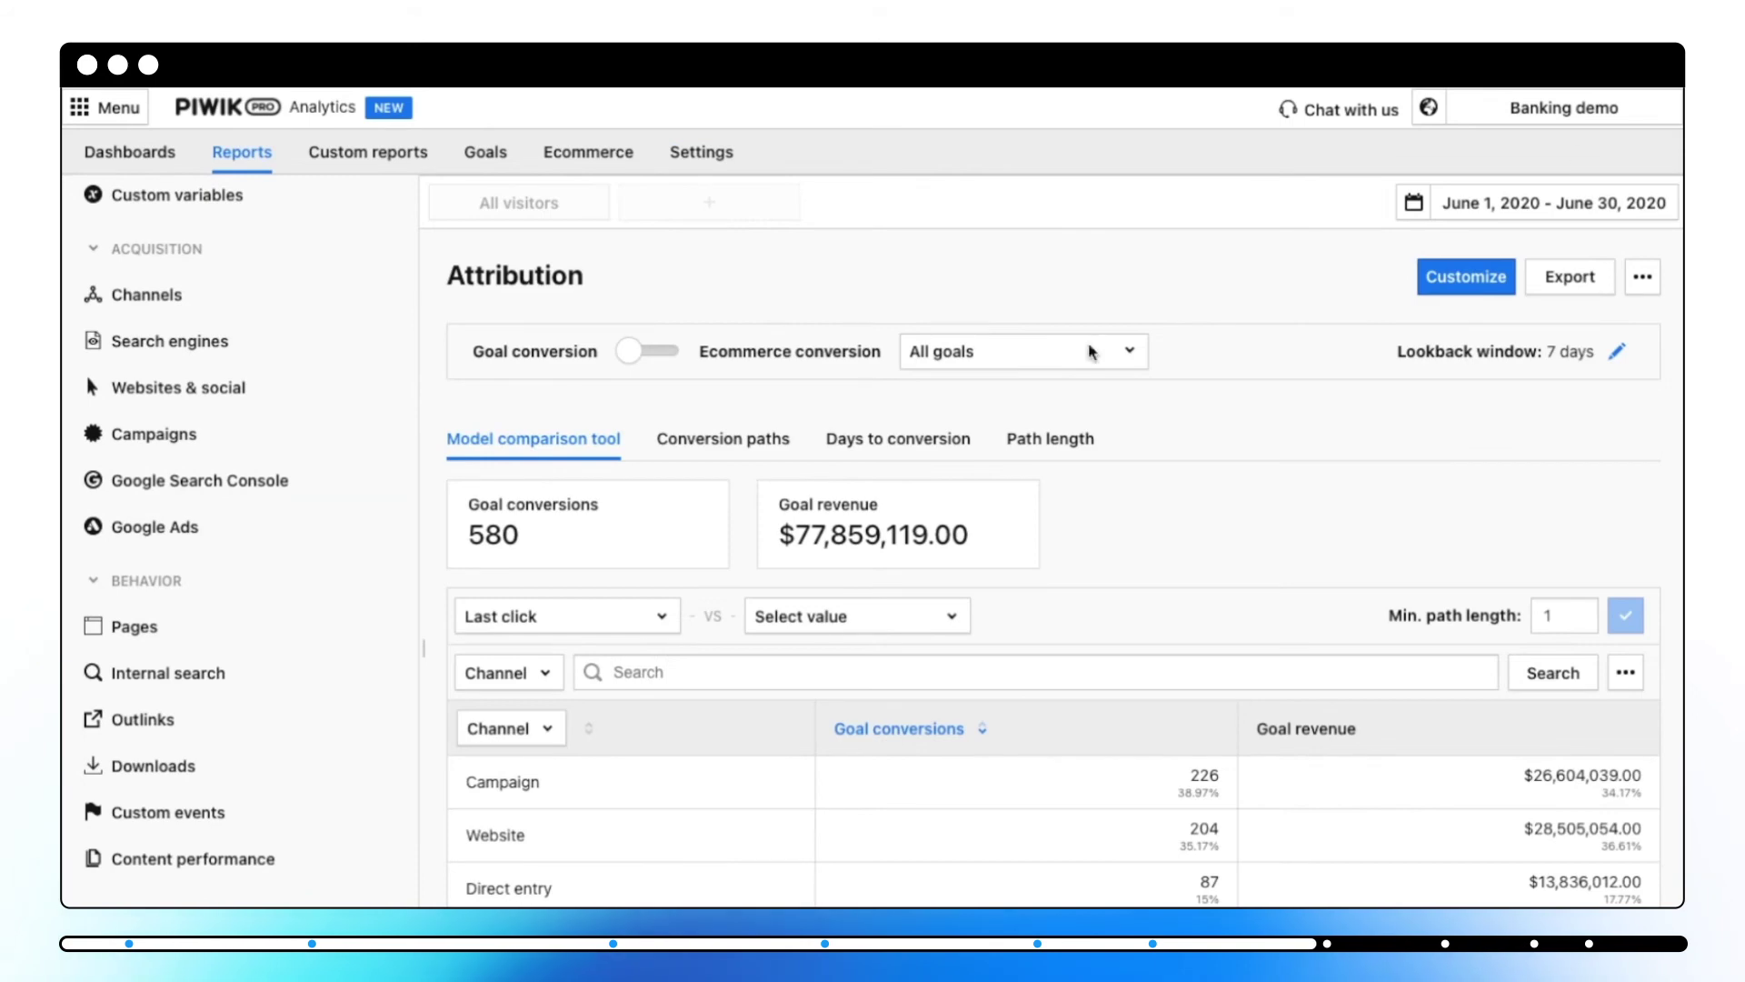
Step: Browse the list of available attribution models in the Attribution report
left_click(640, 624)
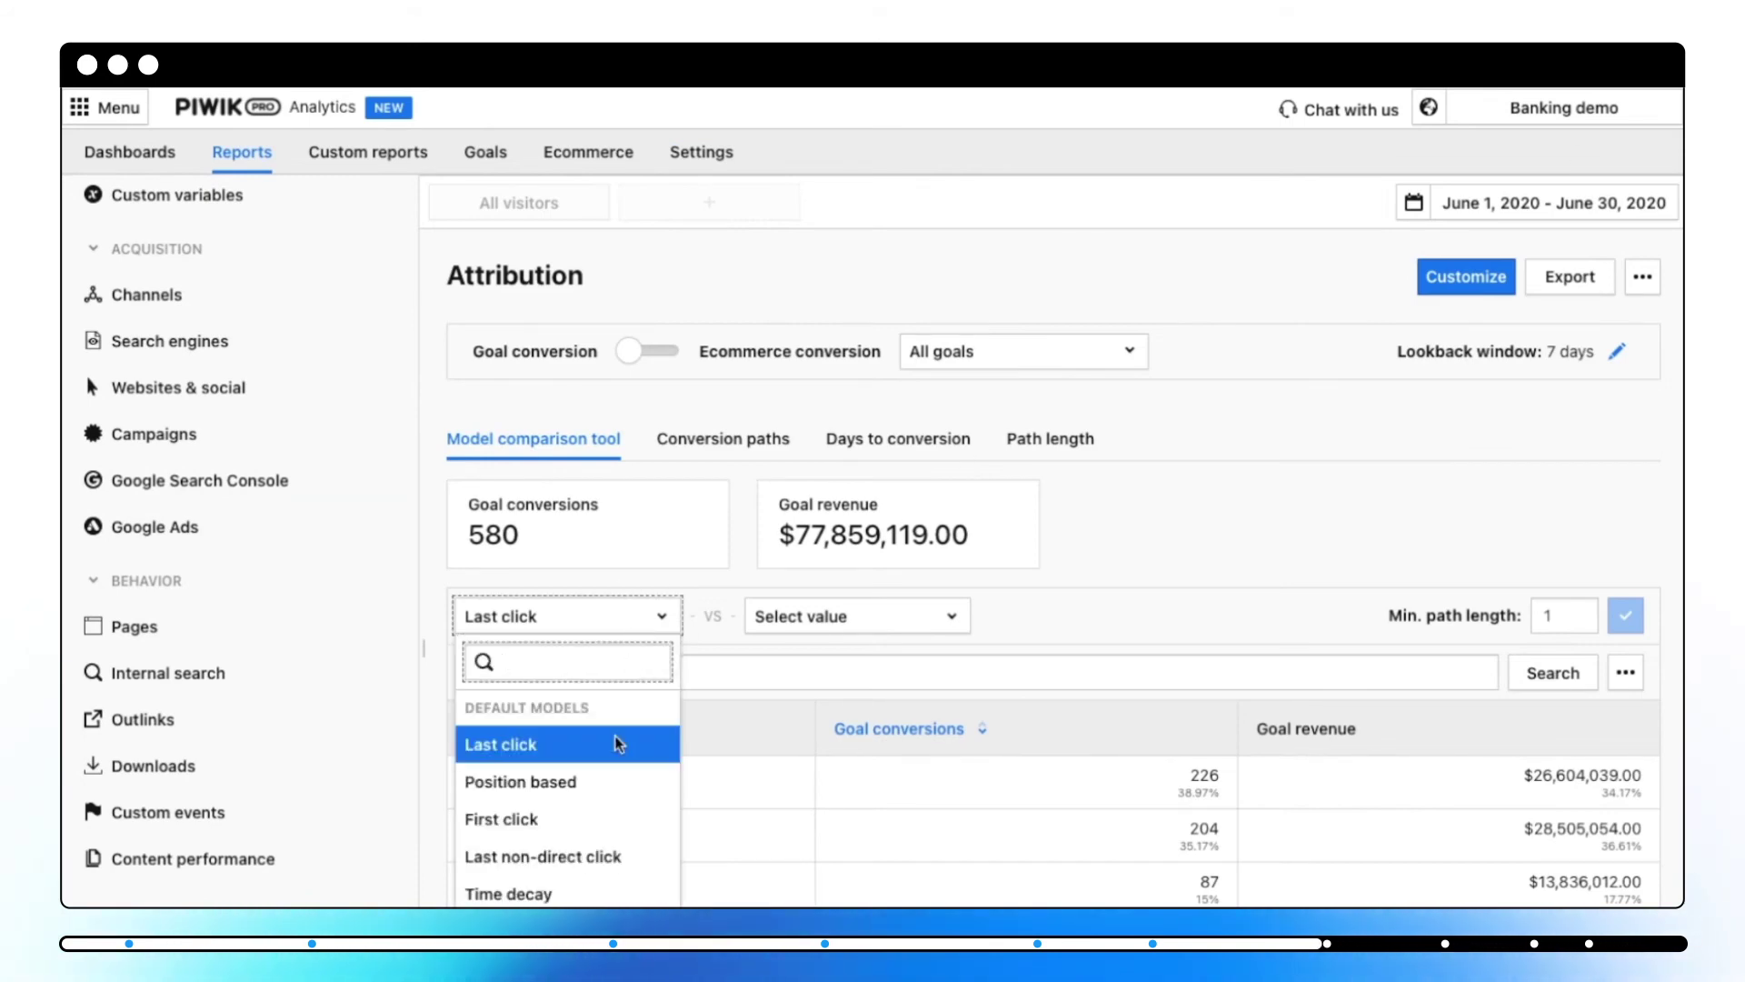
scroll(596, 845, "down", 1)
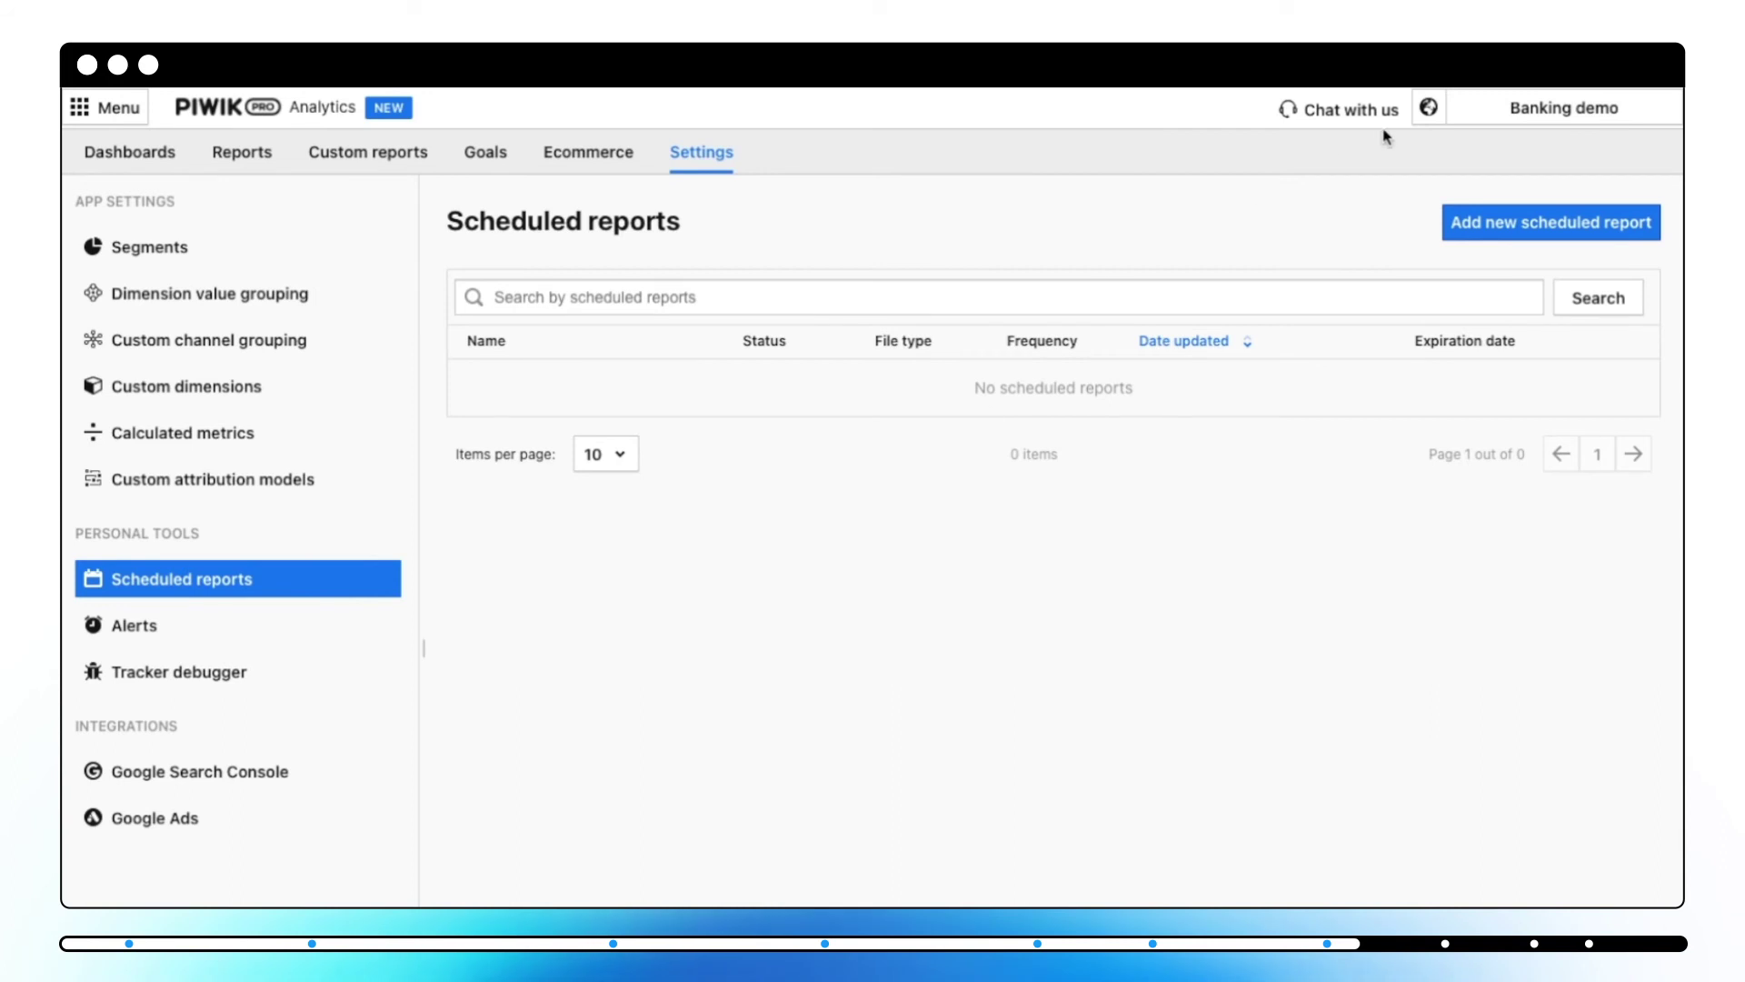
Step: Start a new scheduled report with a report as its source, limited to the Mobile segment
left_click(1503, 218)
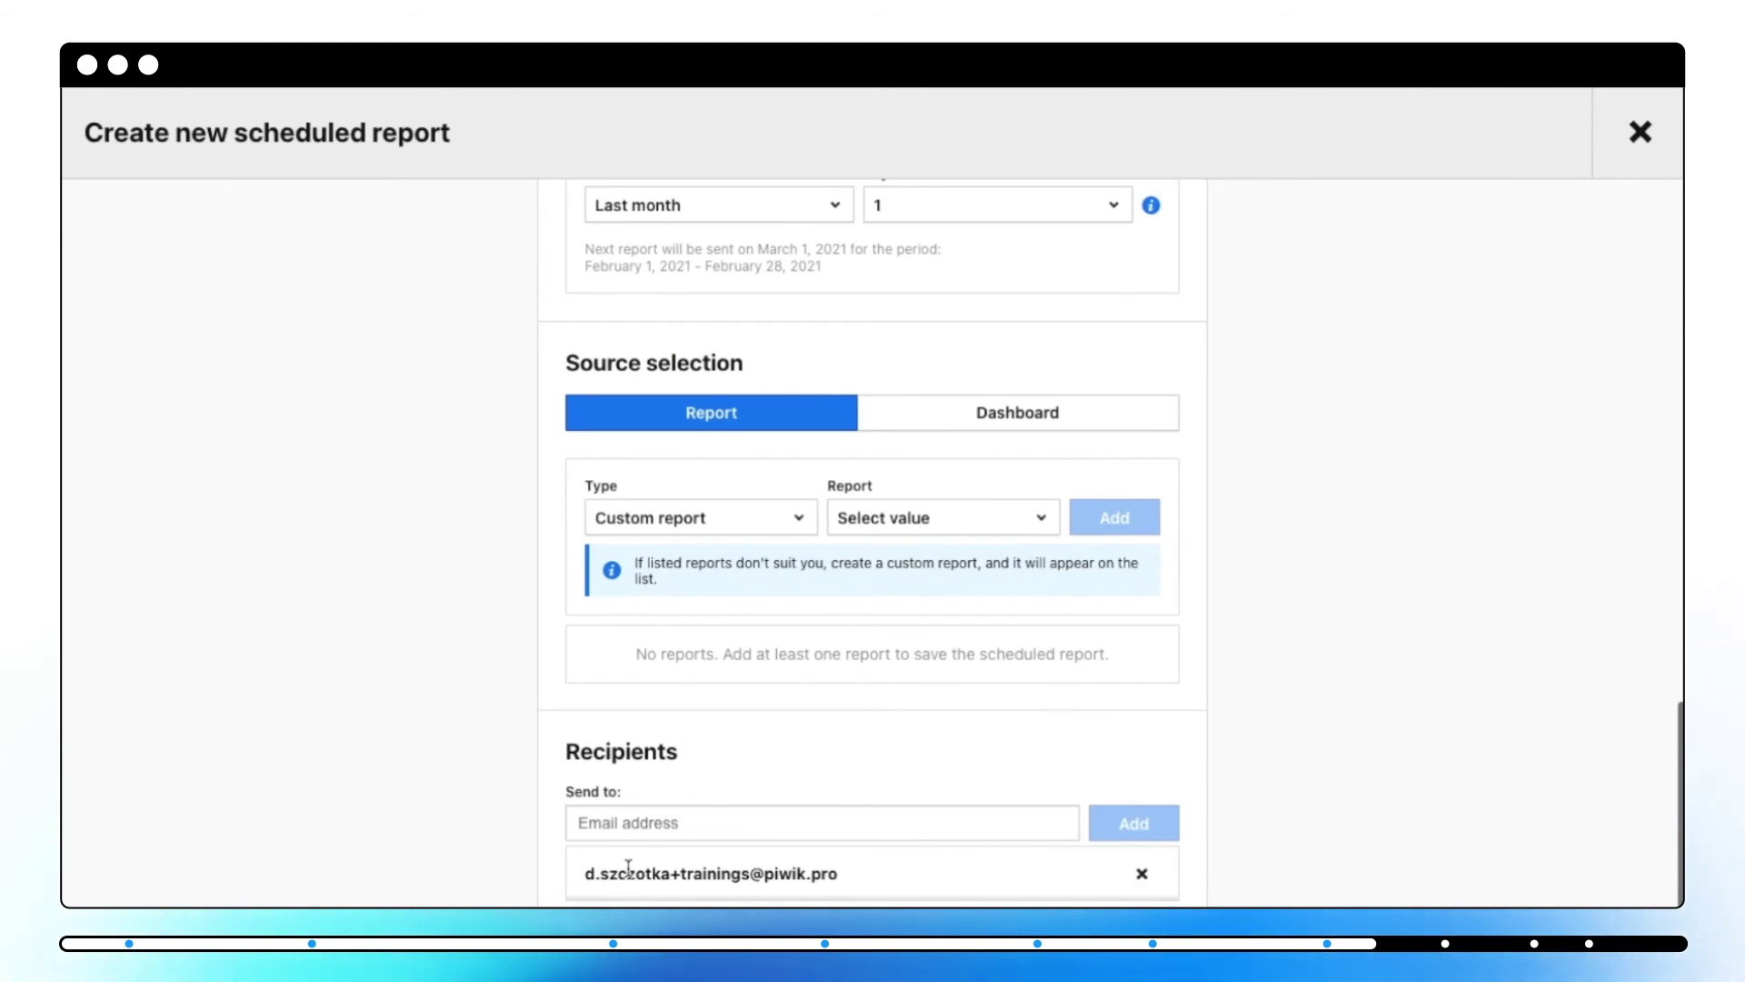
scroll(625, 866, "up", 4)
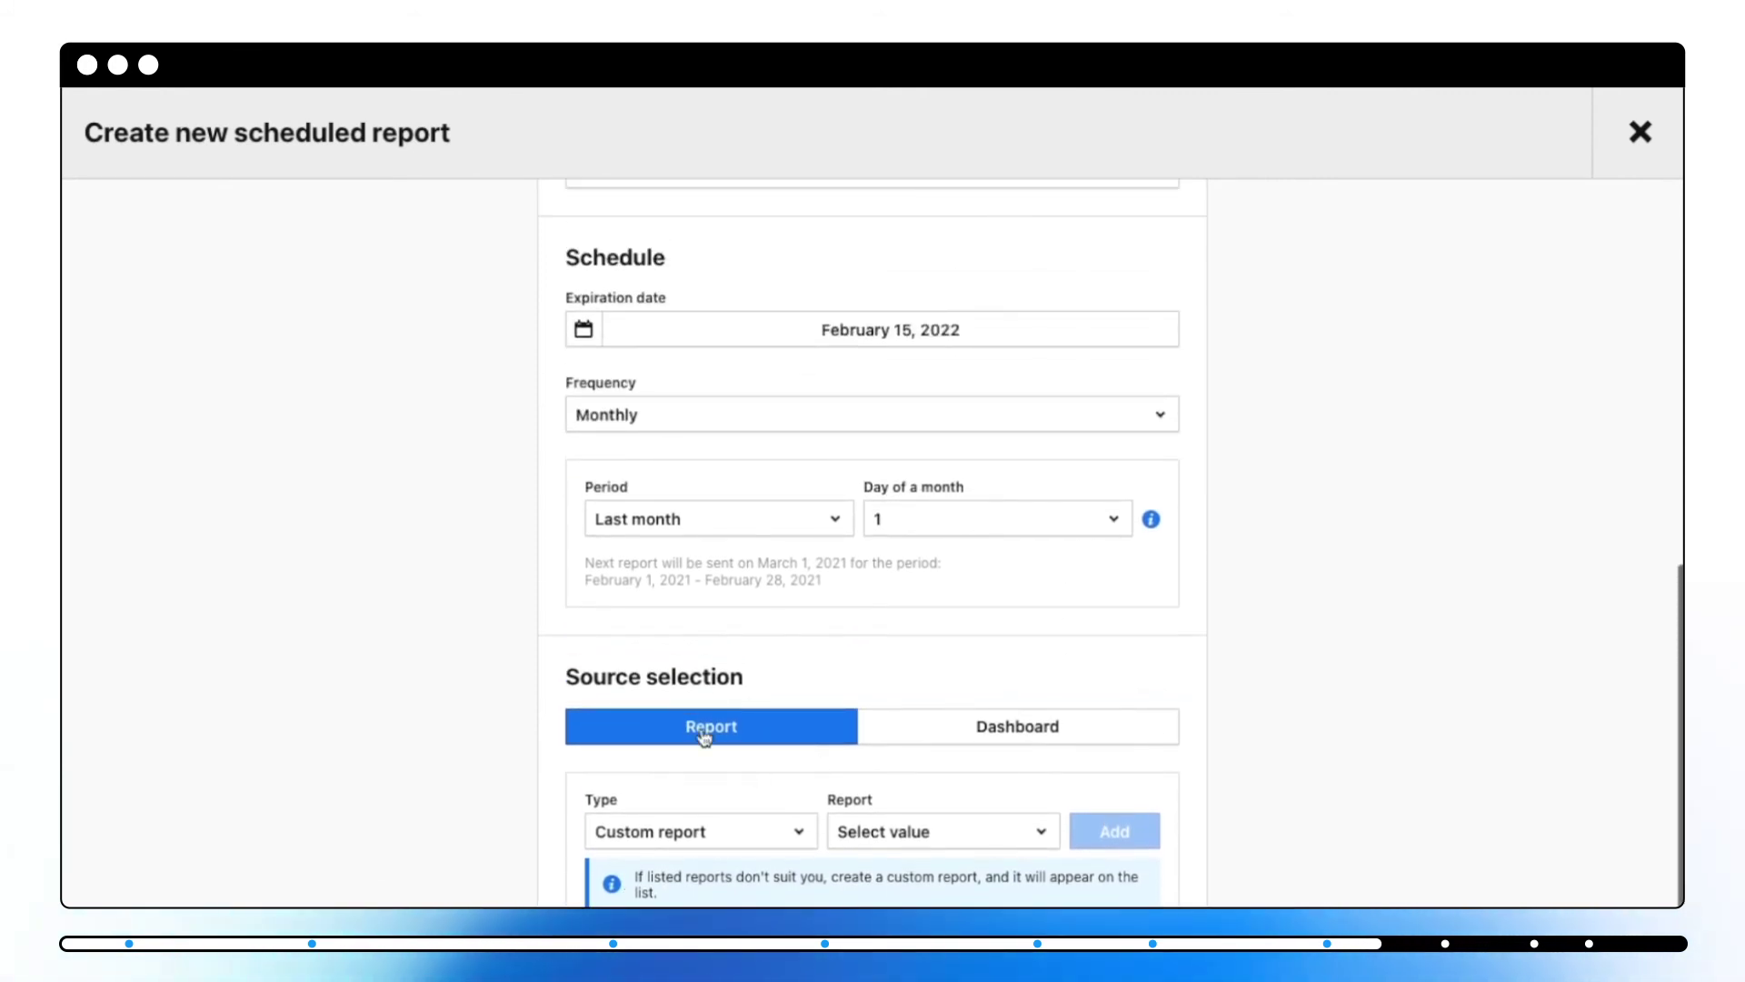
left_click(986, 719)
left_click(751, 711)
scroll(772, 615, "up", 2)
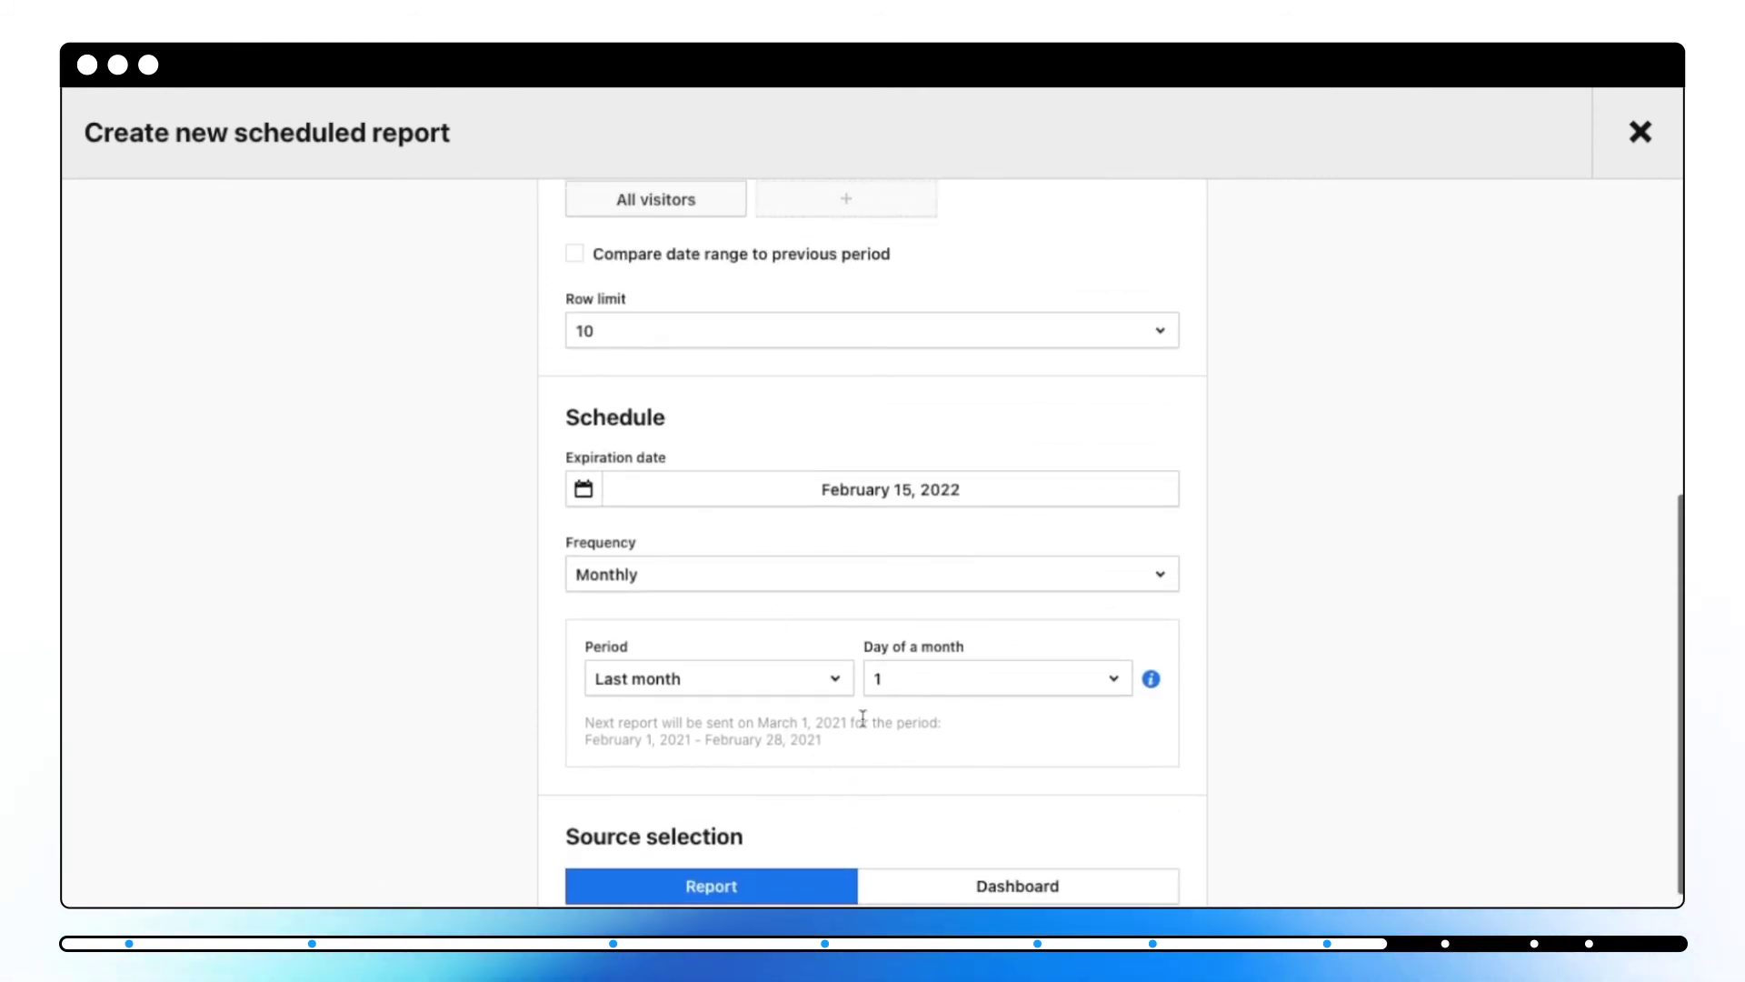
scroll(799, 651, "up", 6)
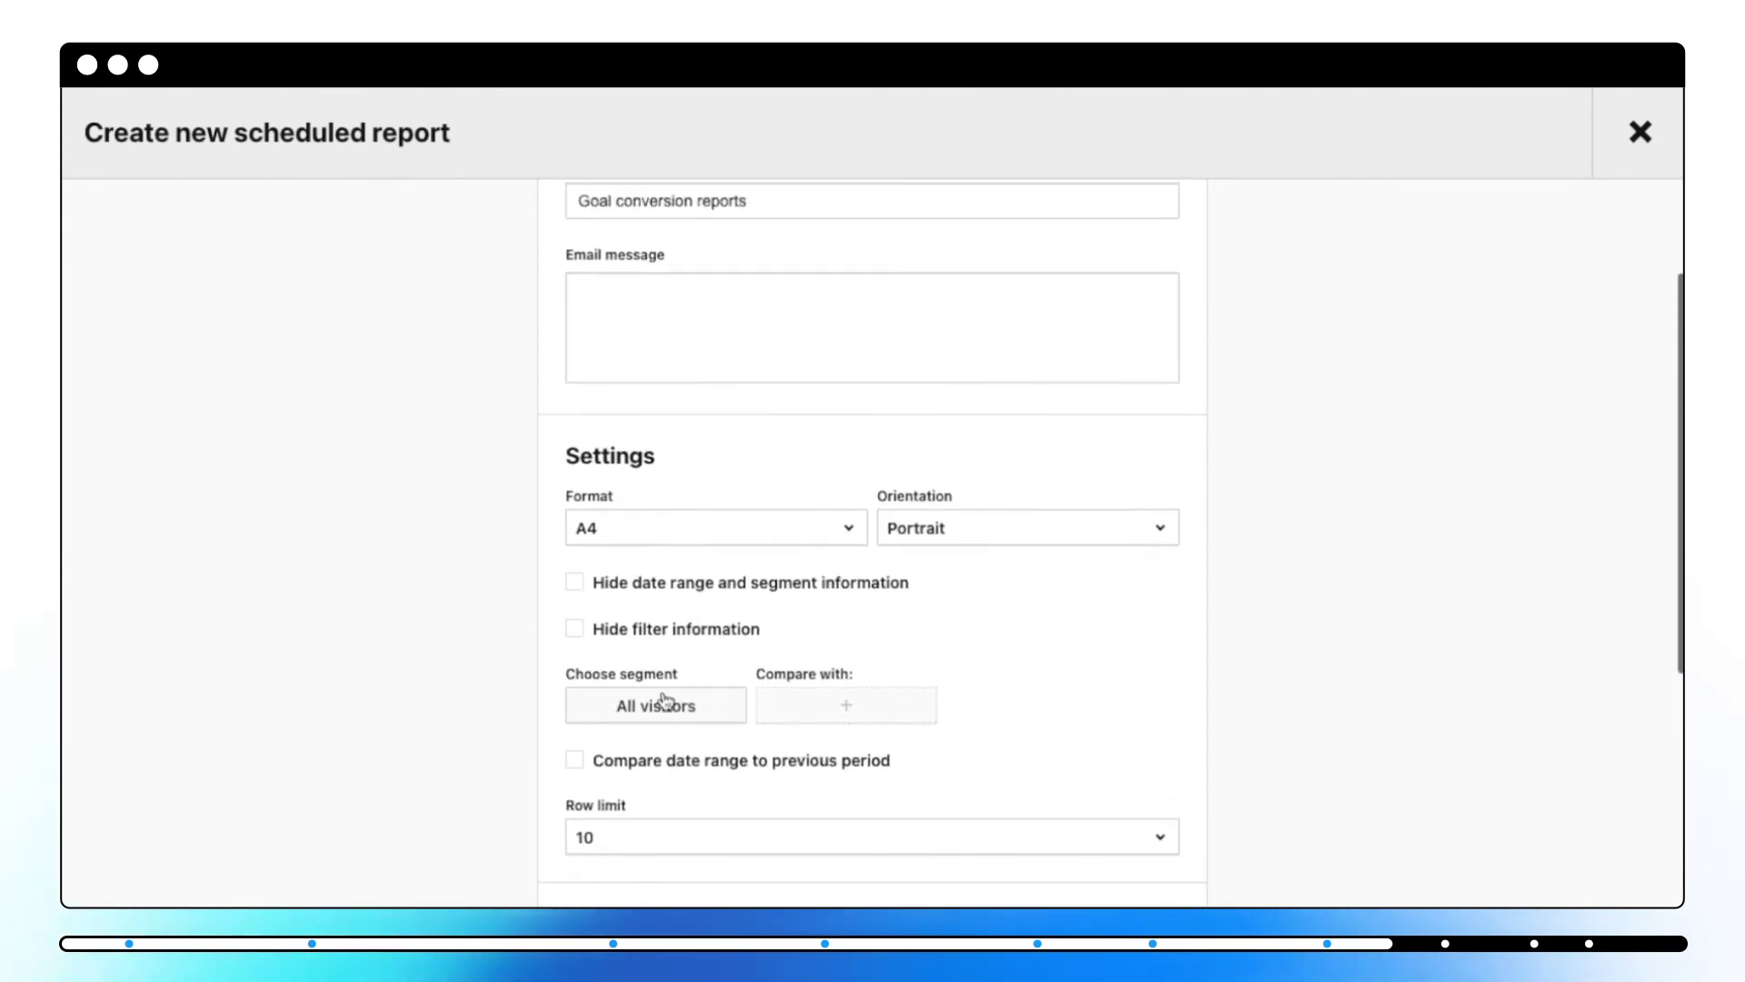
left_click(665, 705)
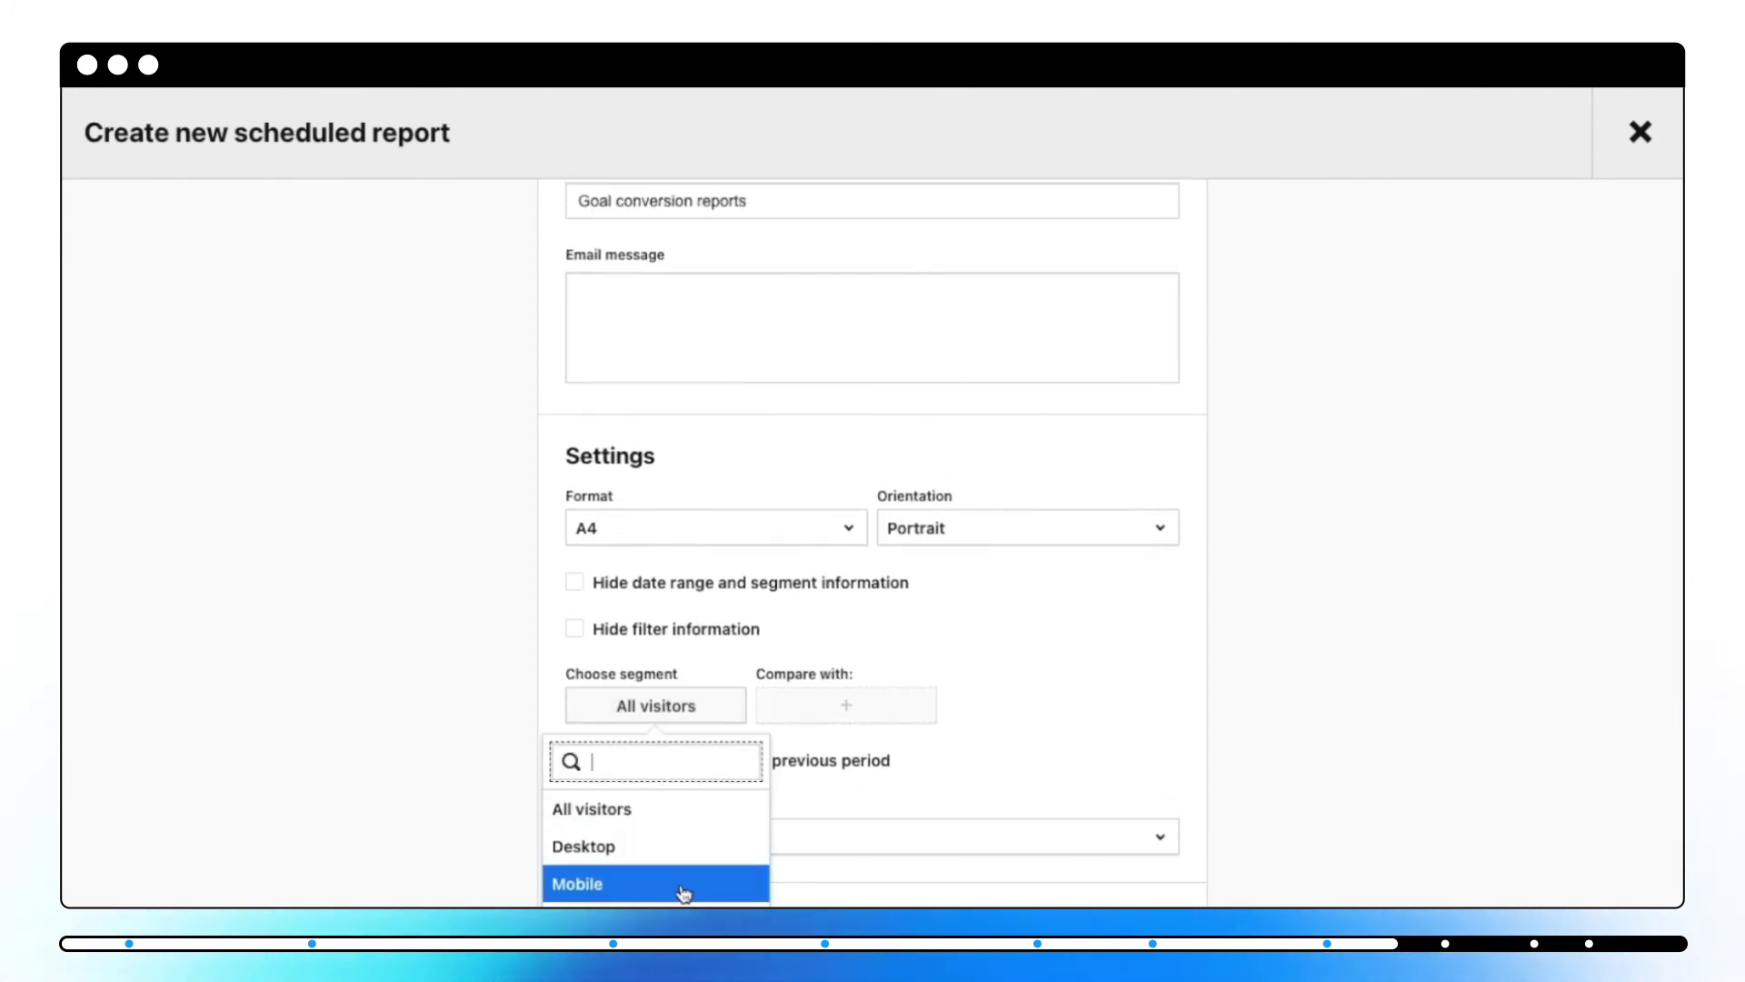
left_click(682, 887)
Step: Keep A4 page format, portrait orientation and a 10-row limit
scroll(682, 818, "up", 1)
left_click(637, 627)
left_click(491, 766)
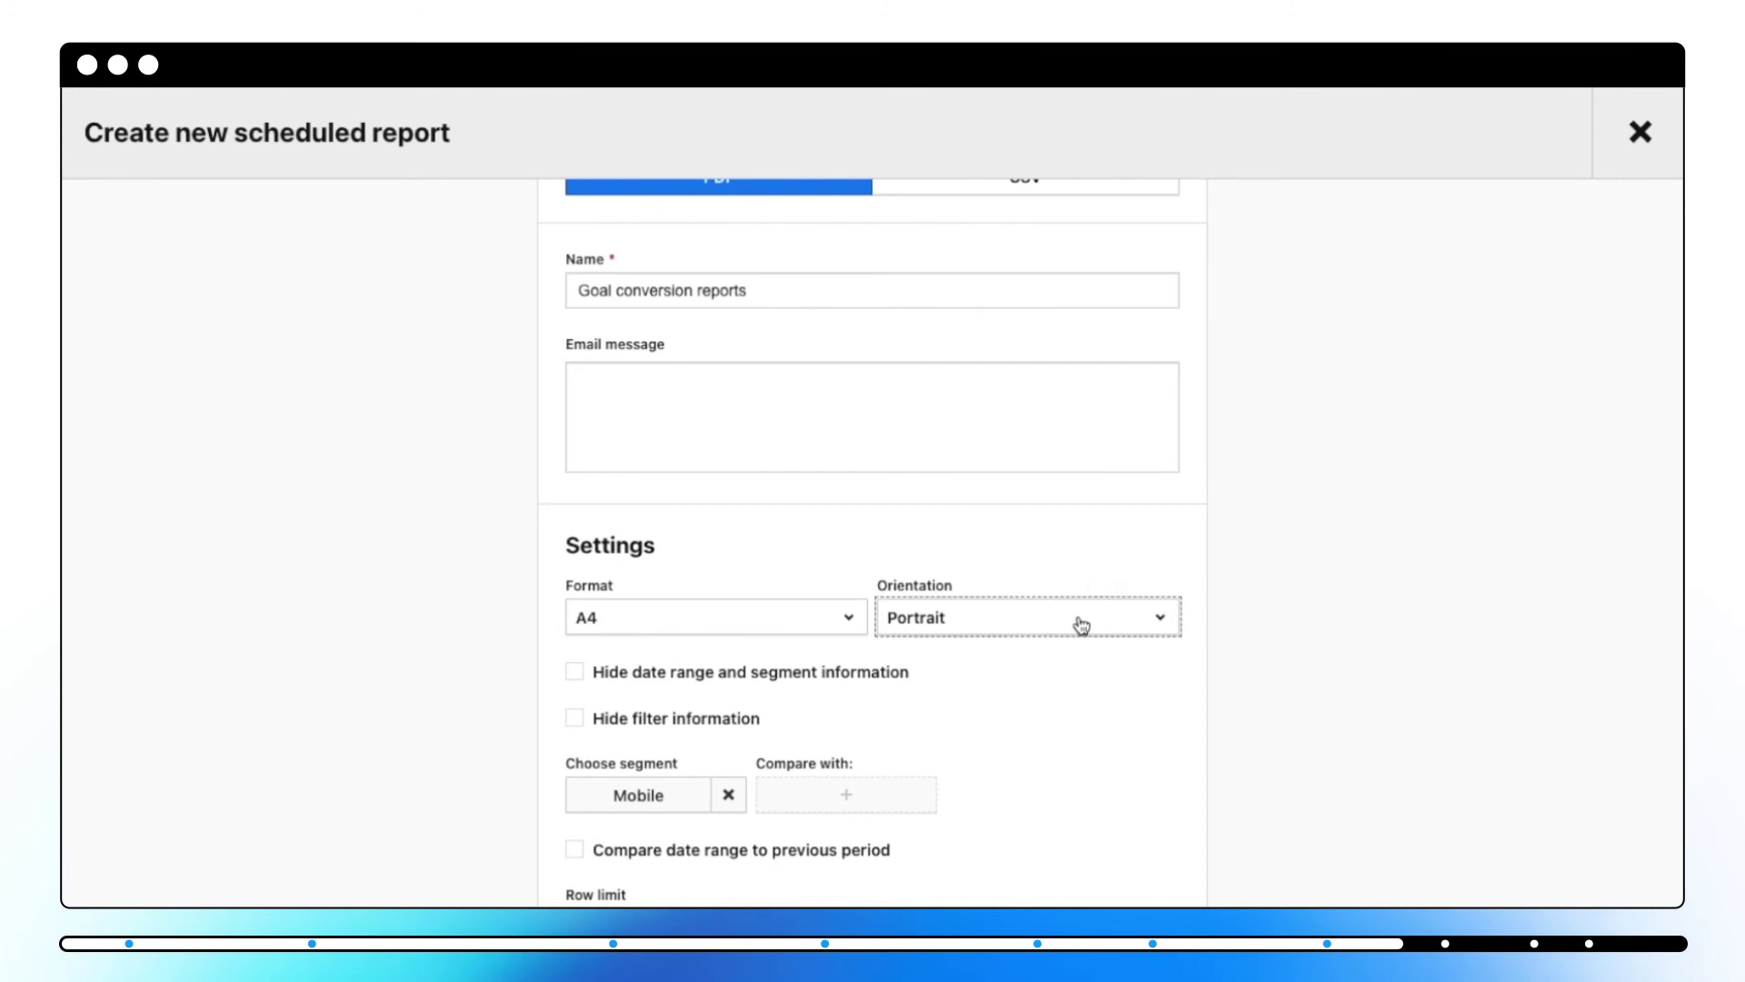
left_click(1079, 622)
left_click(410, 651)
scroll(419, 664, "down", 1)
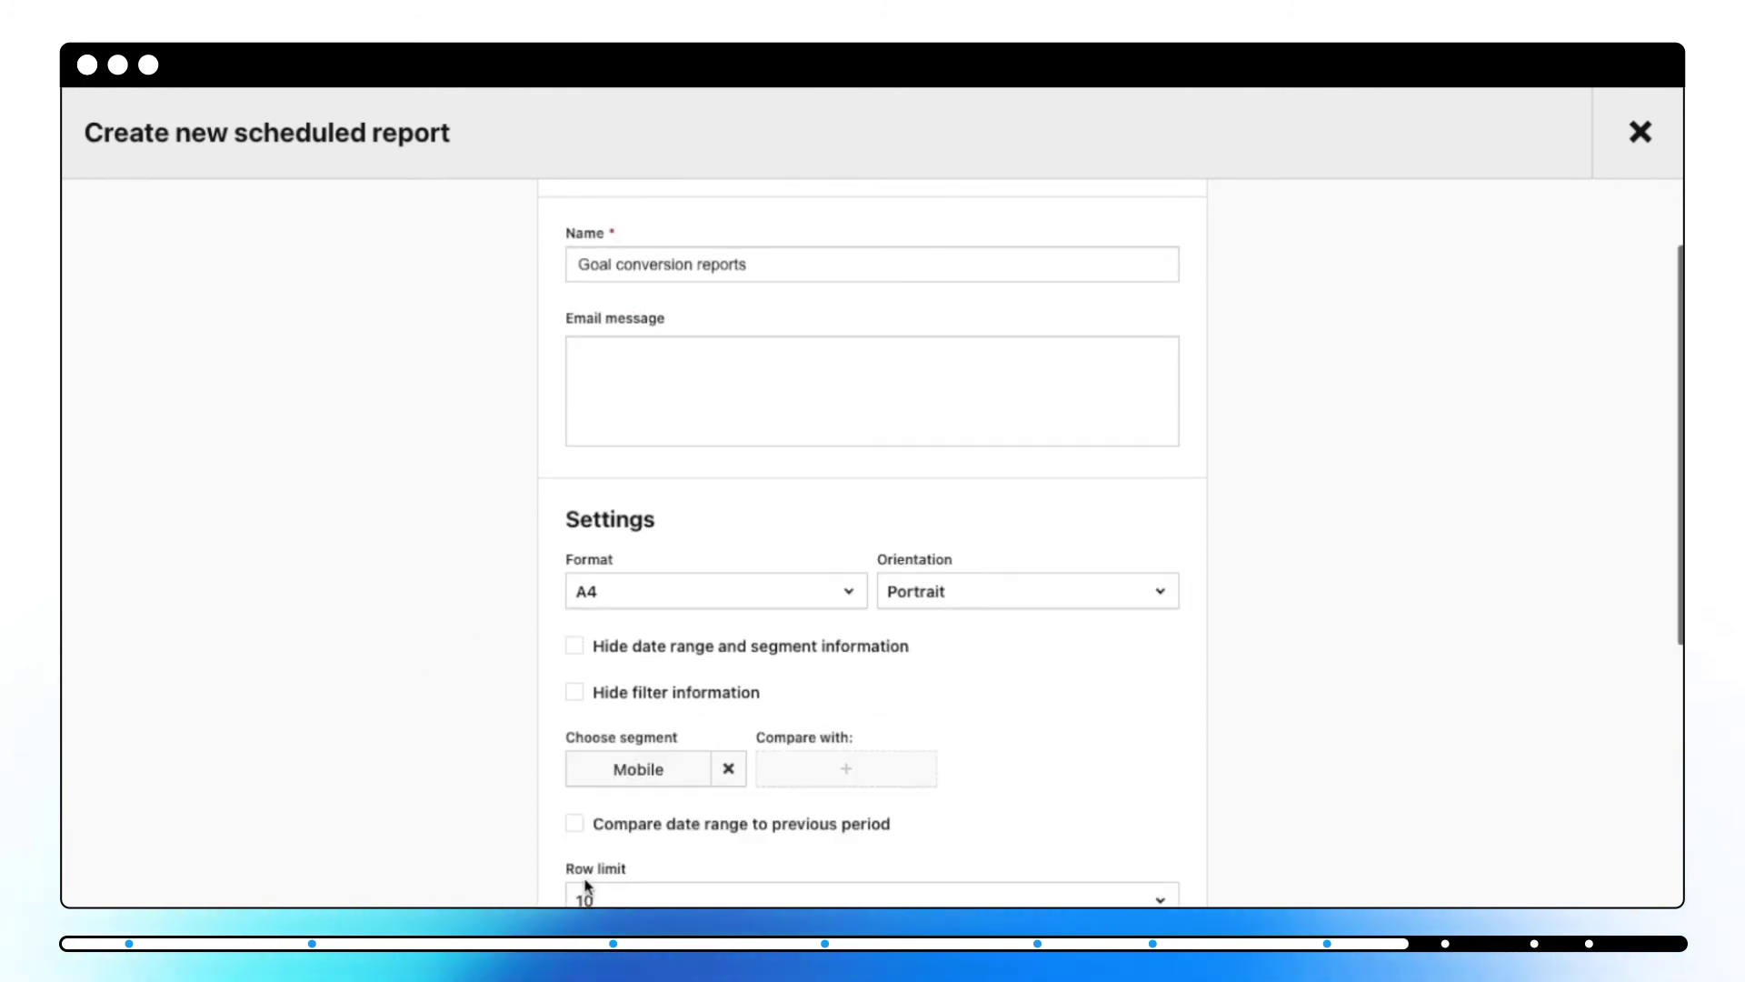
left_click(584, 896)
scroll(467, 884, "down", 10)
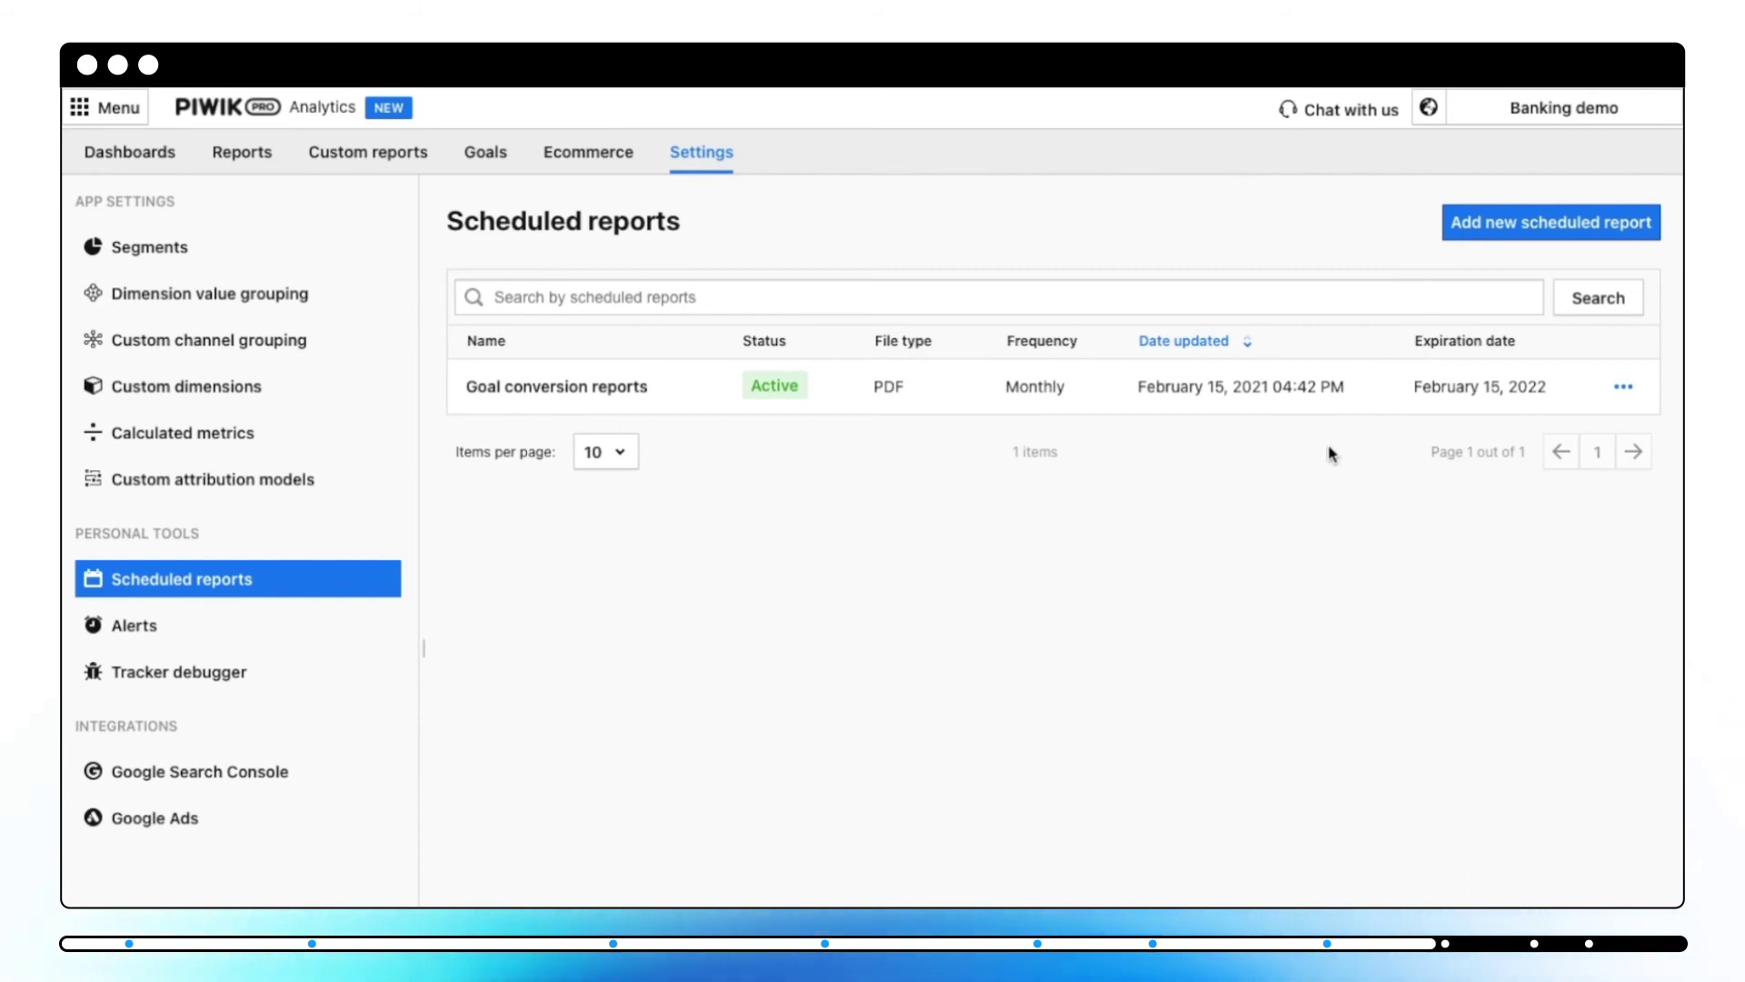
Step: Review the Goal conversion reports actions menu, then go to the Alerts settings page
left_click(1624, 387)
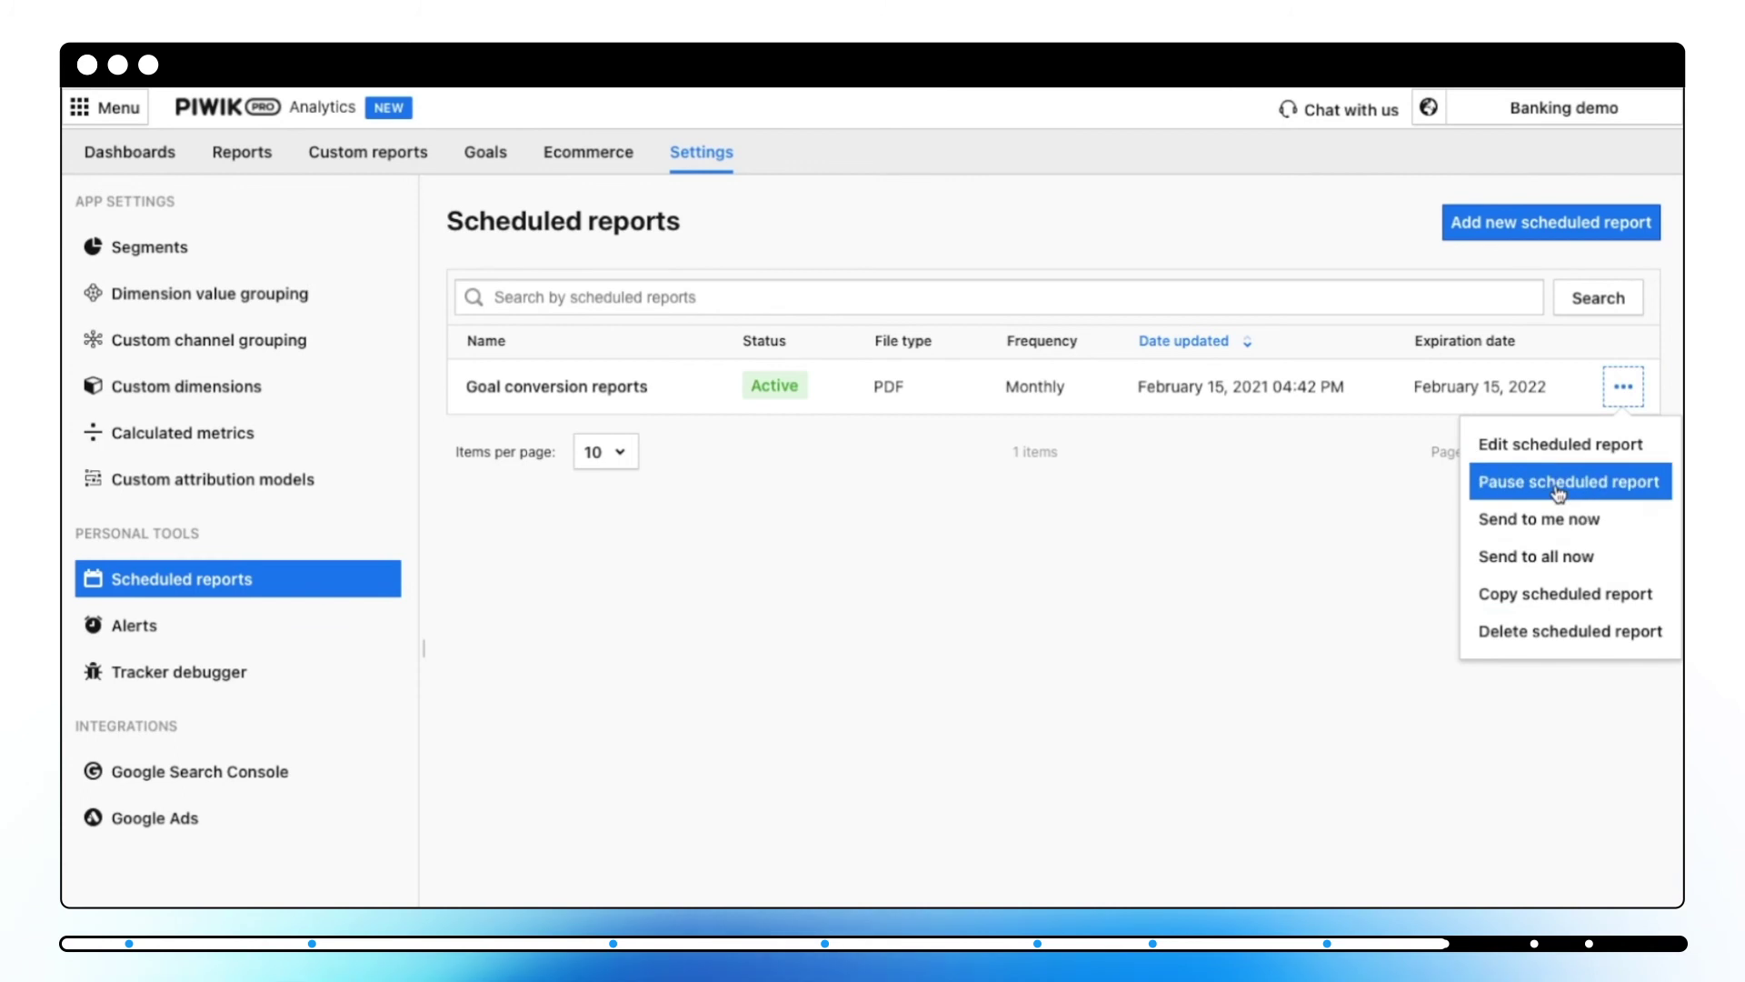
left_click(135, 625)
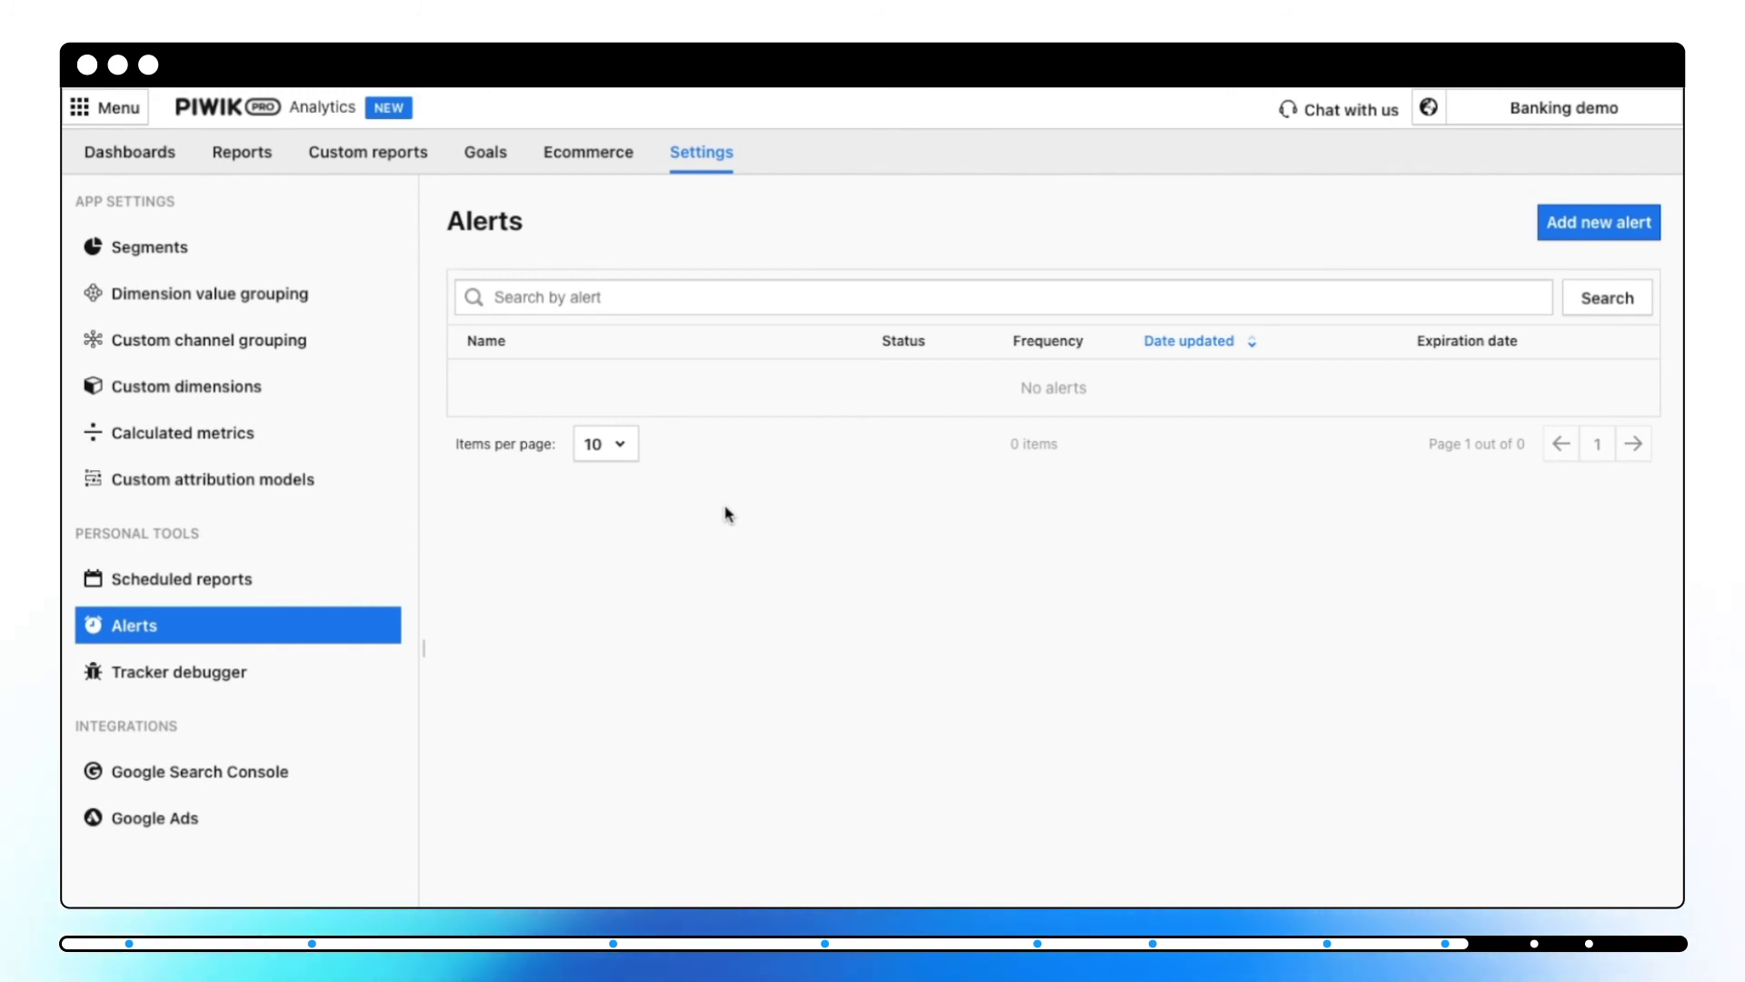
Step: Start a new alert named 'Visitors is less than 6000' with Weekly frequency
left_click(1616, 238)
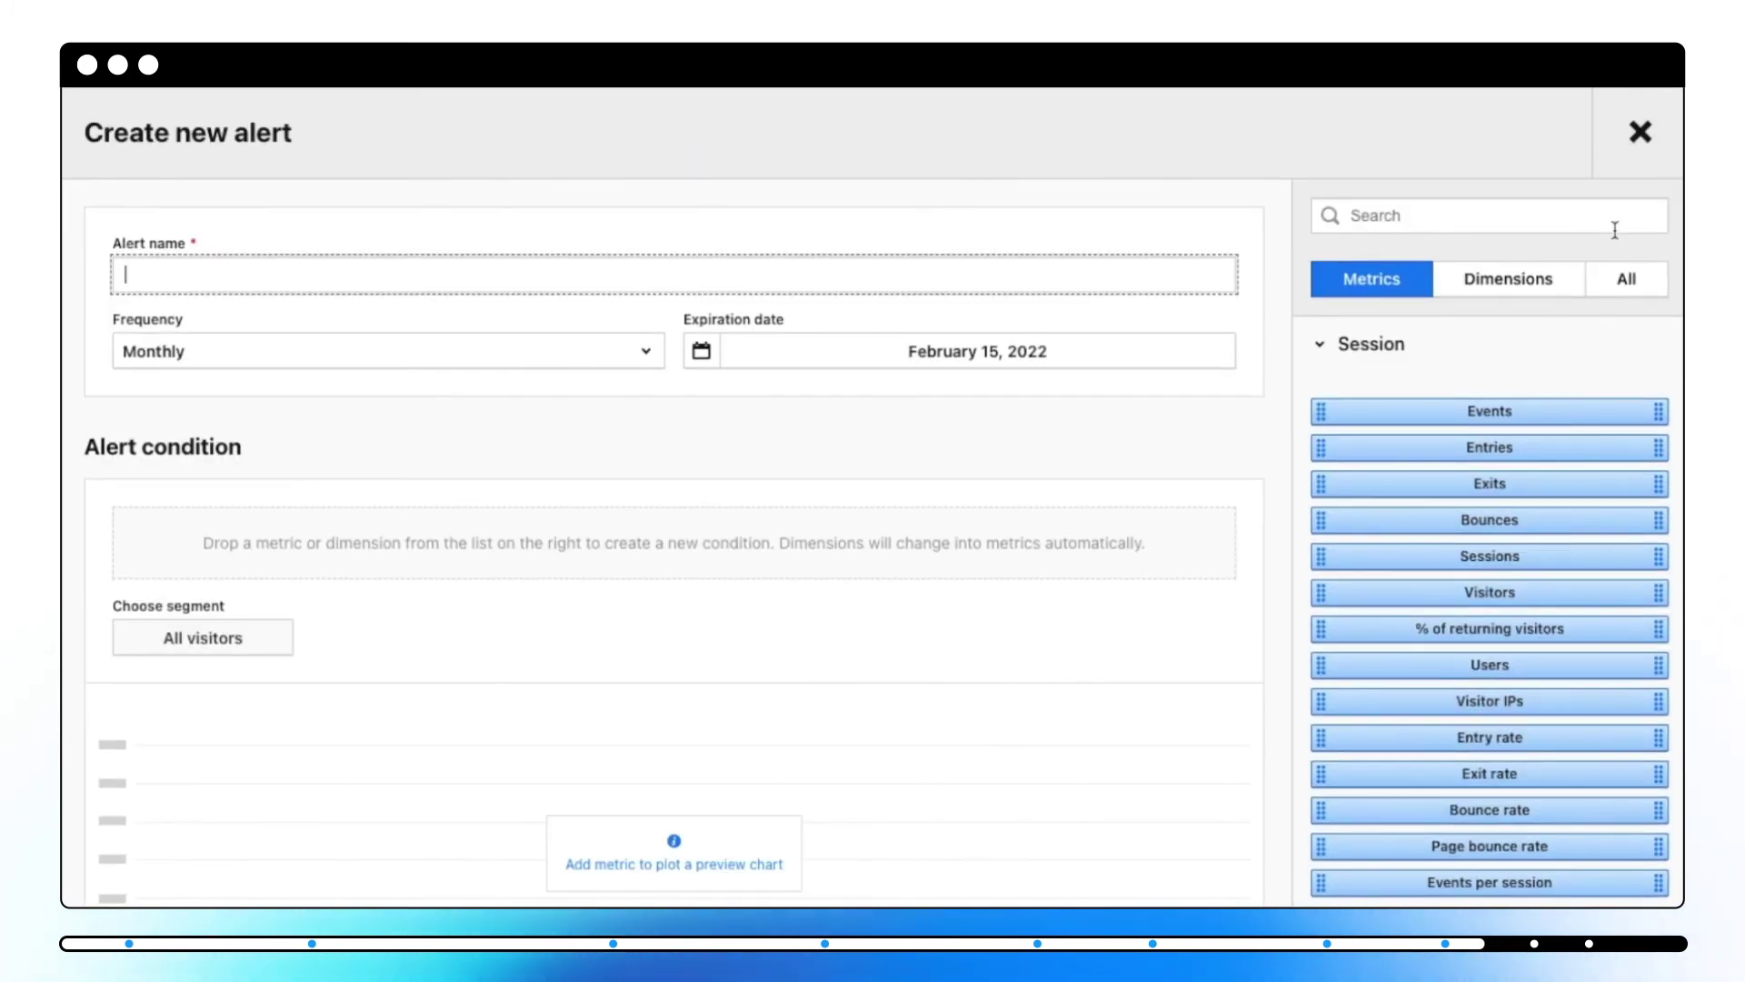
type("Visitors is less than 6000")
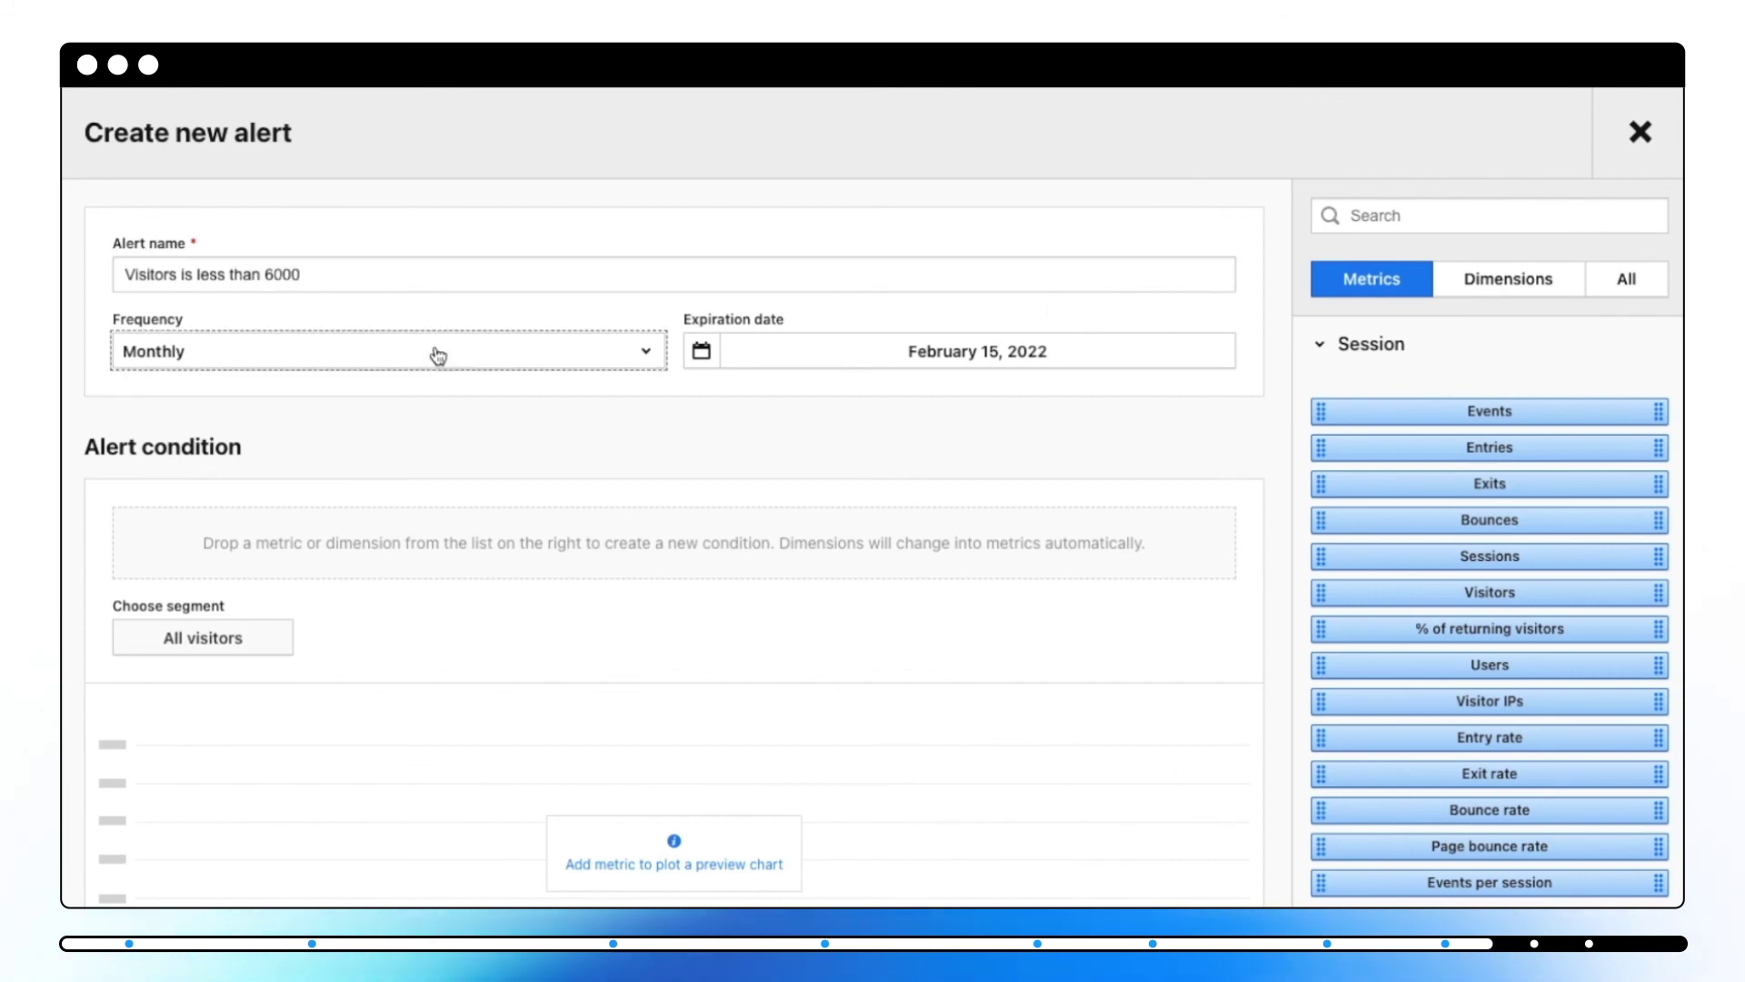
left_click(433, 351)
left_click(417, 417)
Step: Set the alert condition to Visitors is less than 6000
left_click(1430, 214)
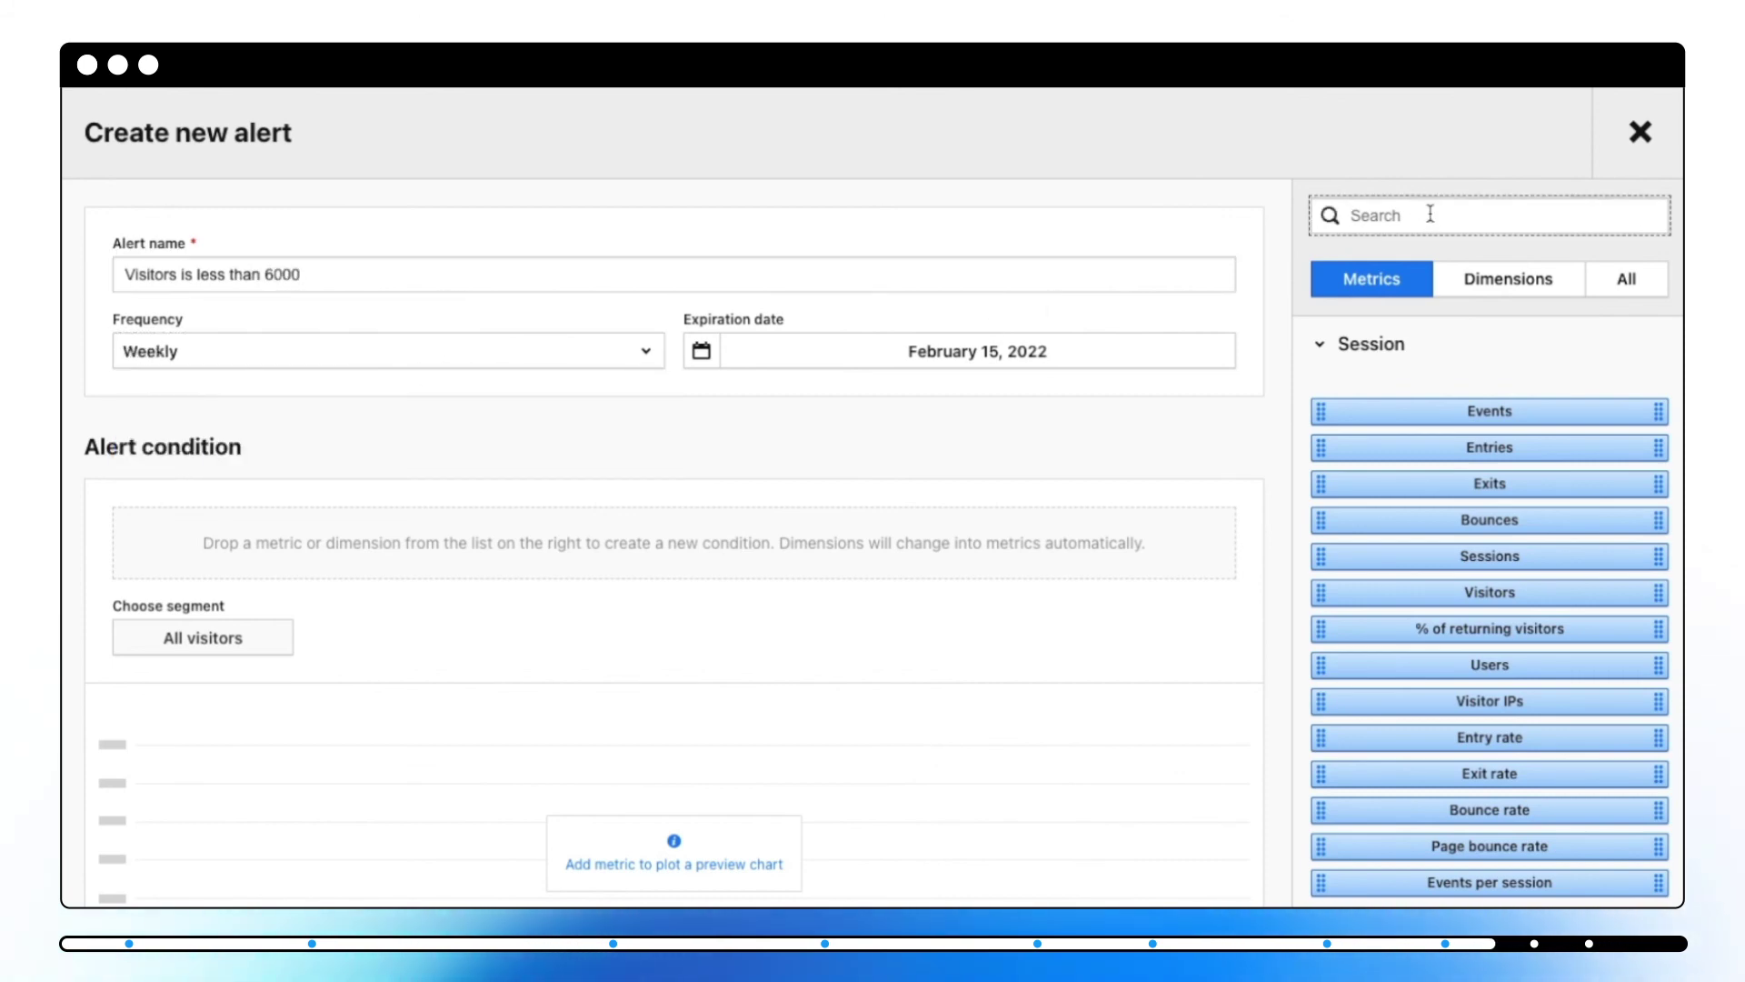
type("visi")
left_click_drag(1477, 409, 904, 542)
left_click(614, 526)
left_click(472, 673)
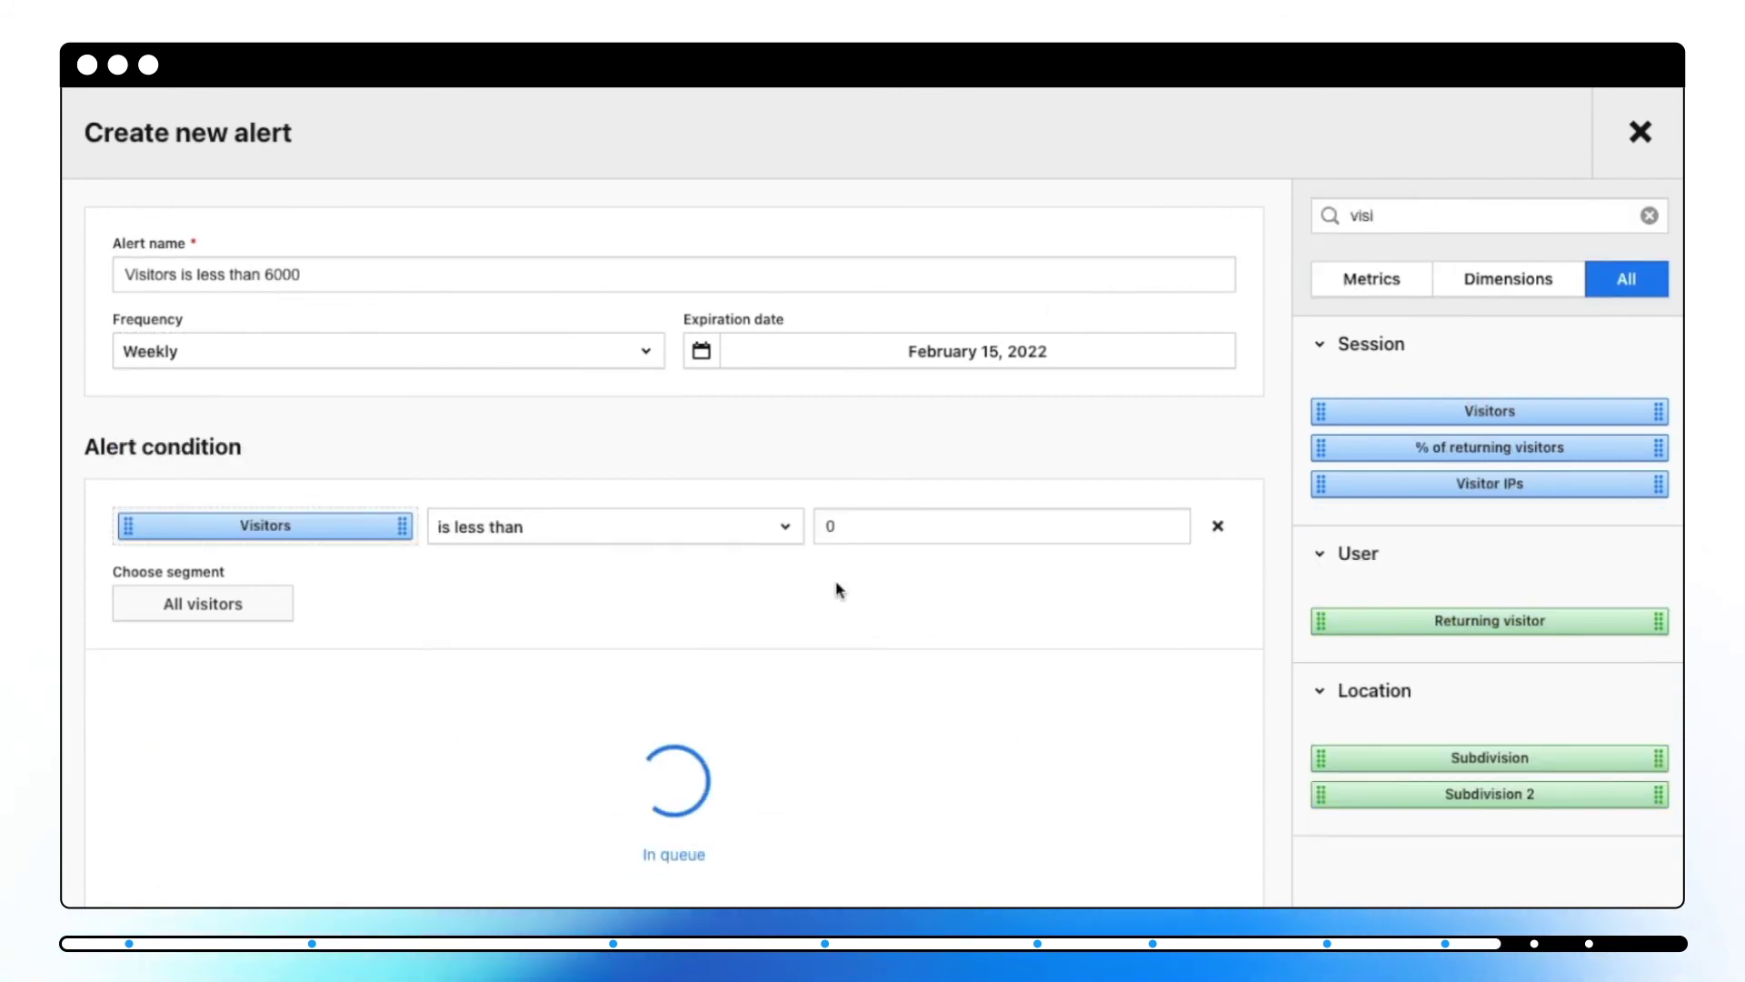
left_click(829, 525)
type("6000")
scroll(674, 546, "down", 3)
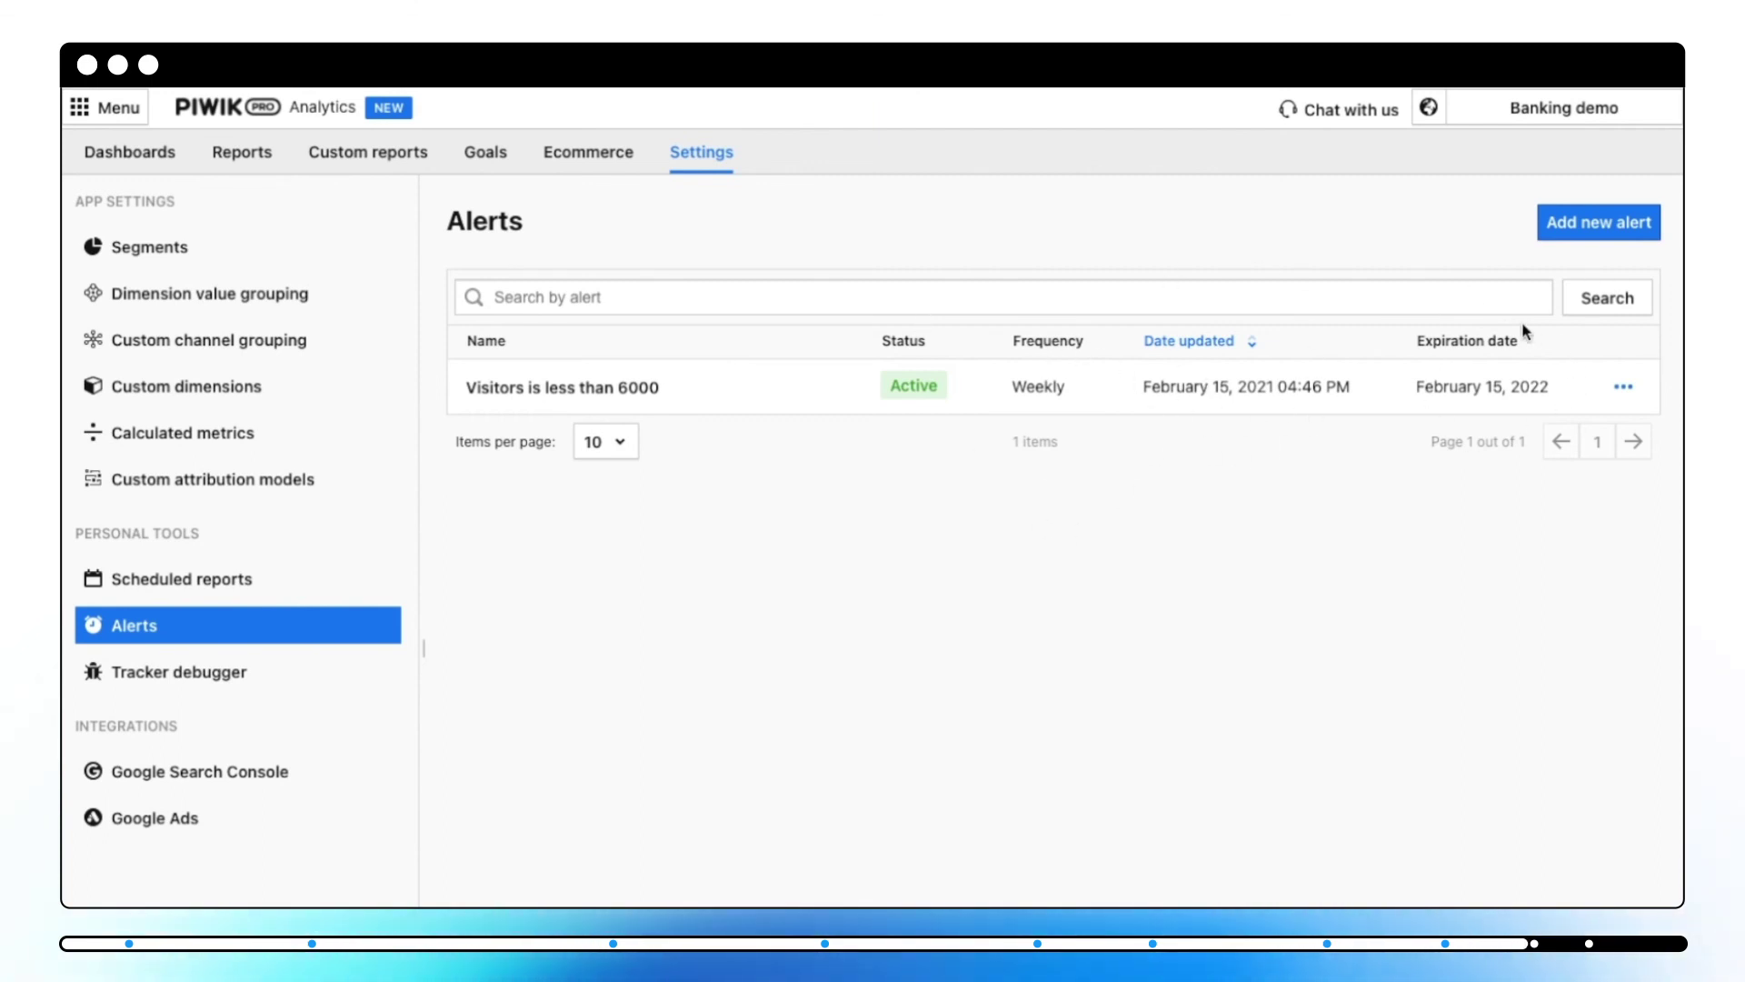
left_click(1624, 386)
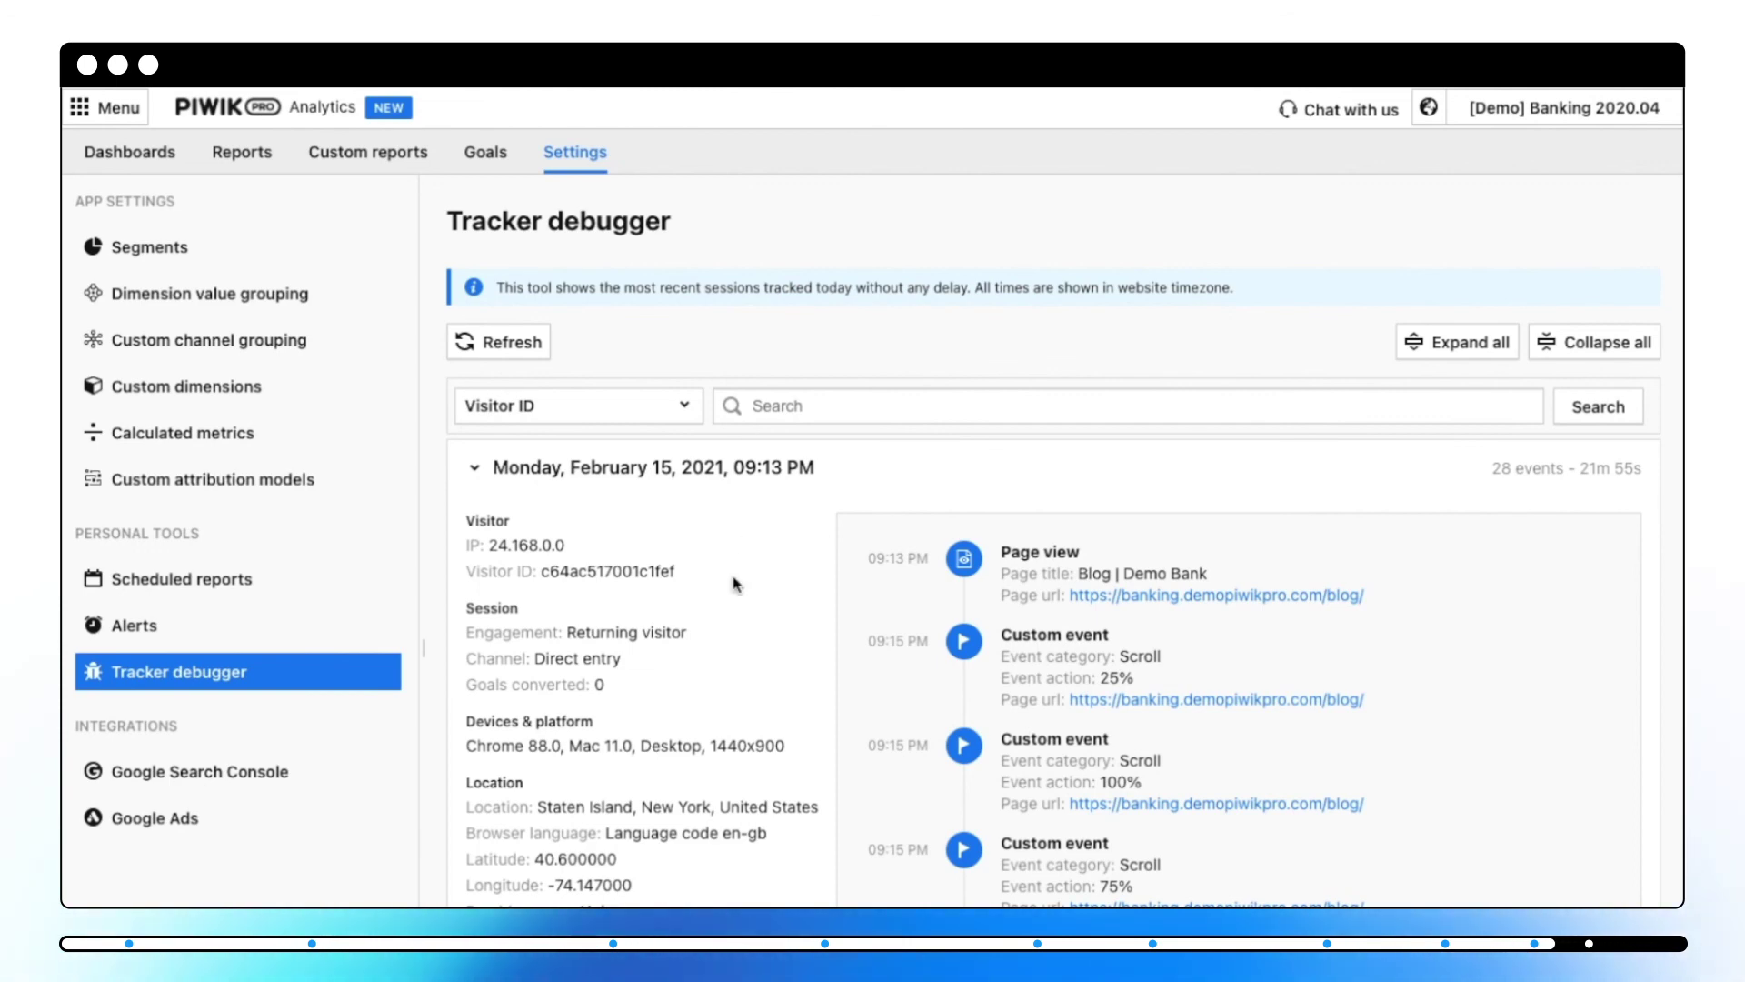
Step: Scroll through the Tracker debugger's recent sessions and refresh the list
scroll(736, 583, "down", 5)
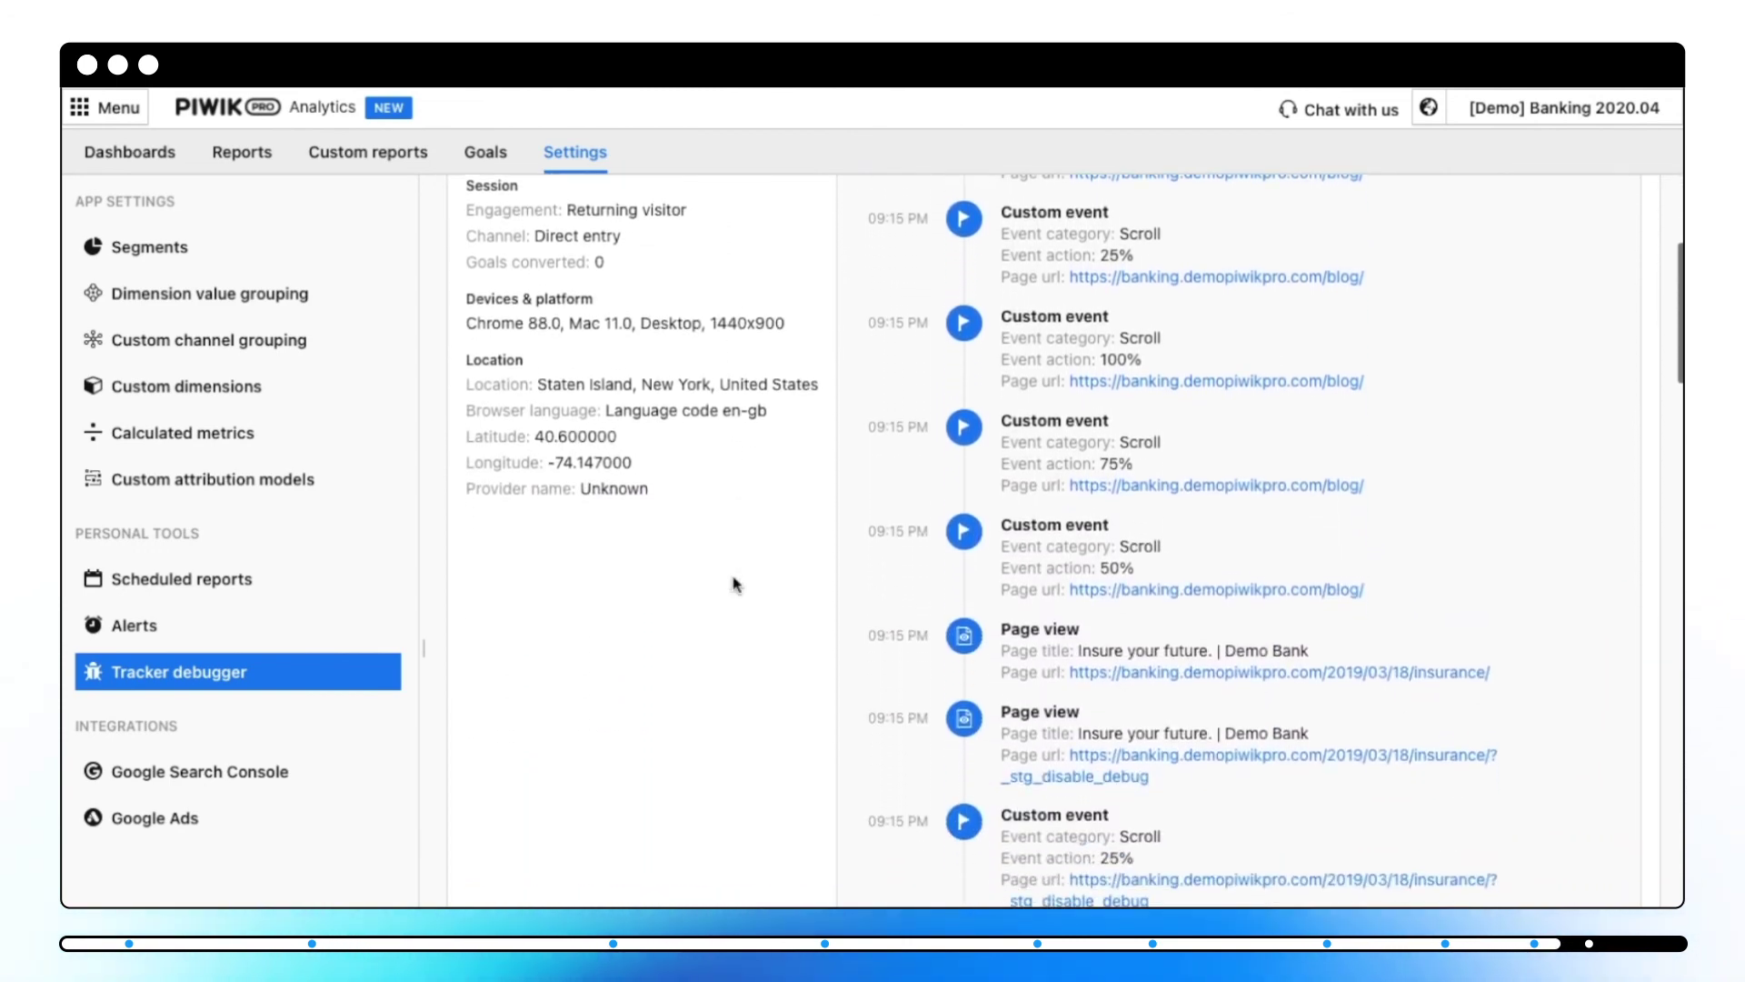
scroll(736, 583, "down", 3)
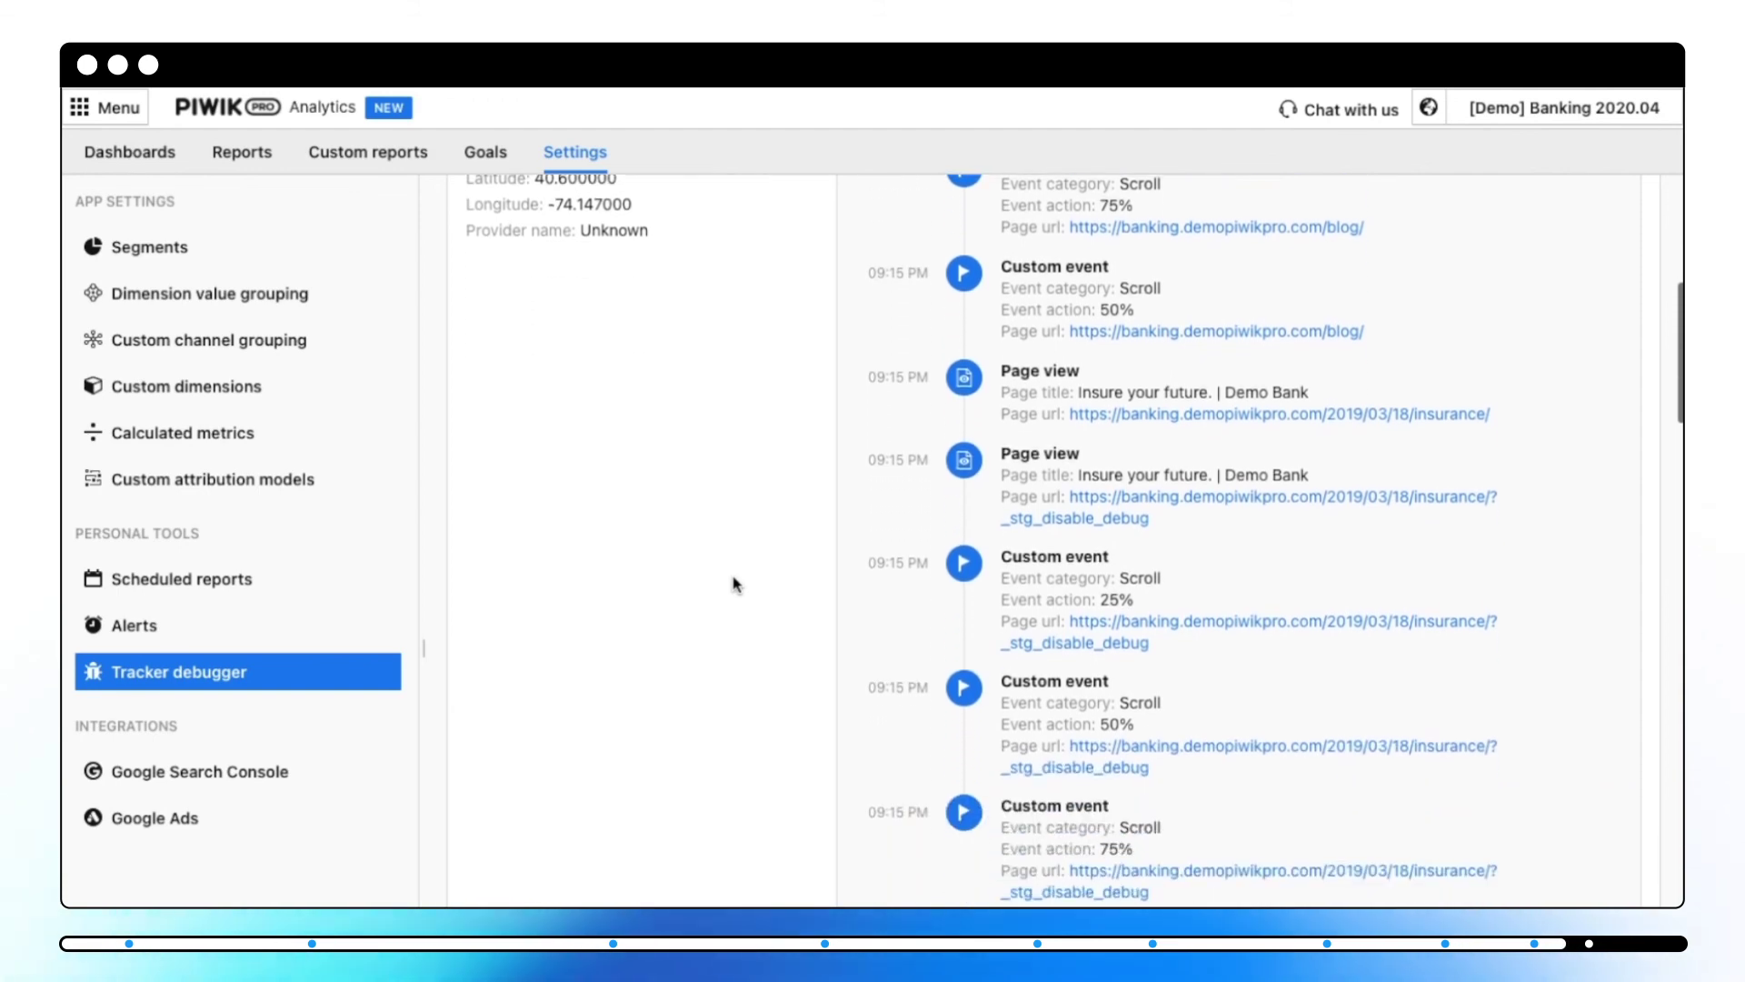
scroll(736, 583, "down", 1)
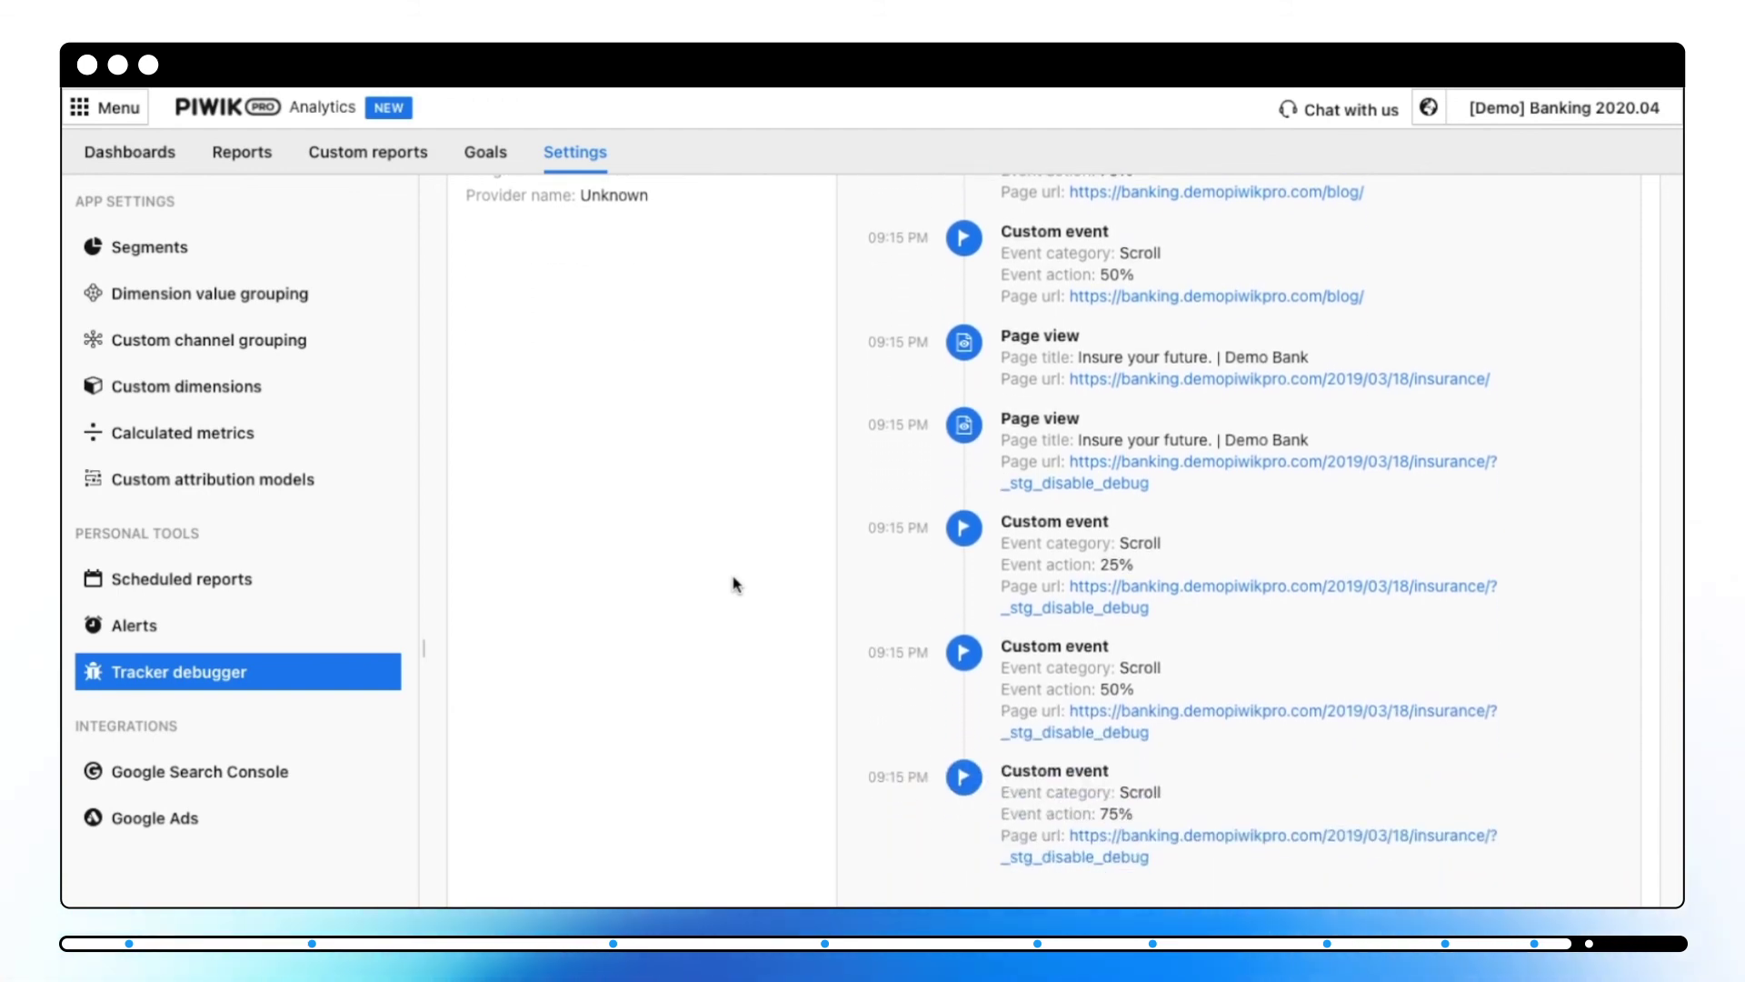
scroll(737, 583, "down", 12)
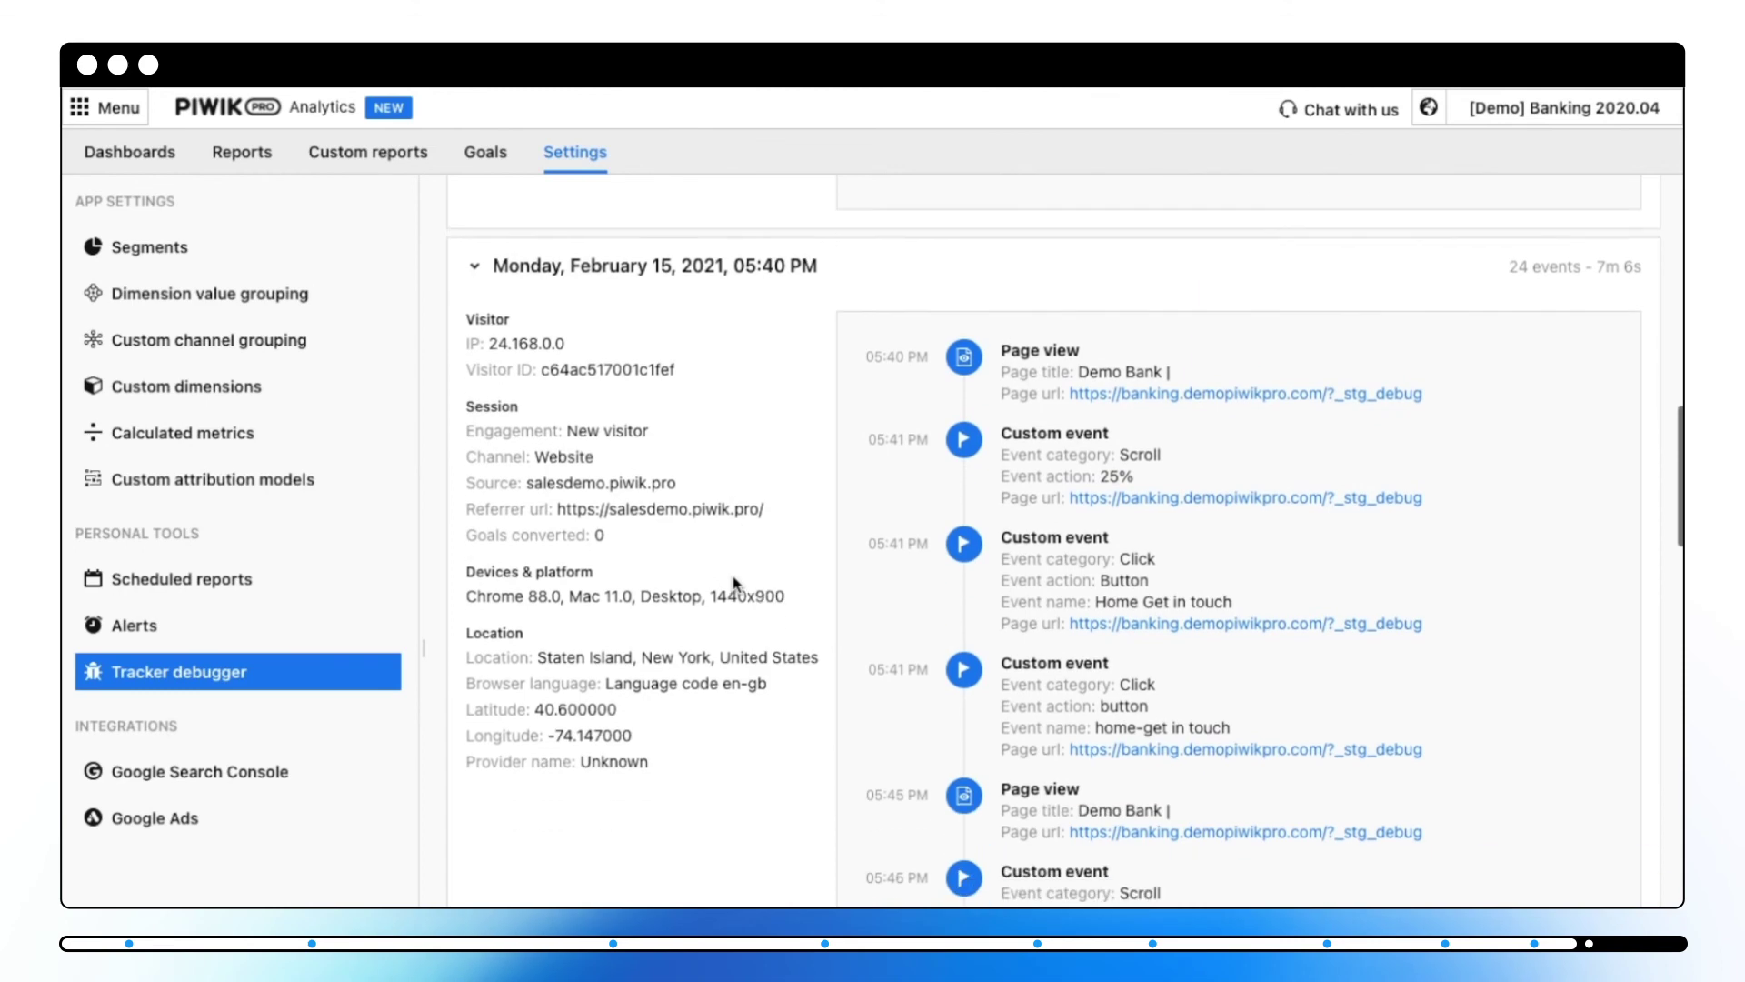
scroll(734, 578, "down", 8)
scroll(734, 578, "up", 3)
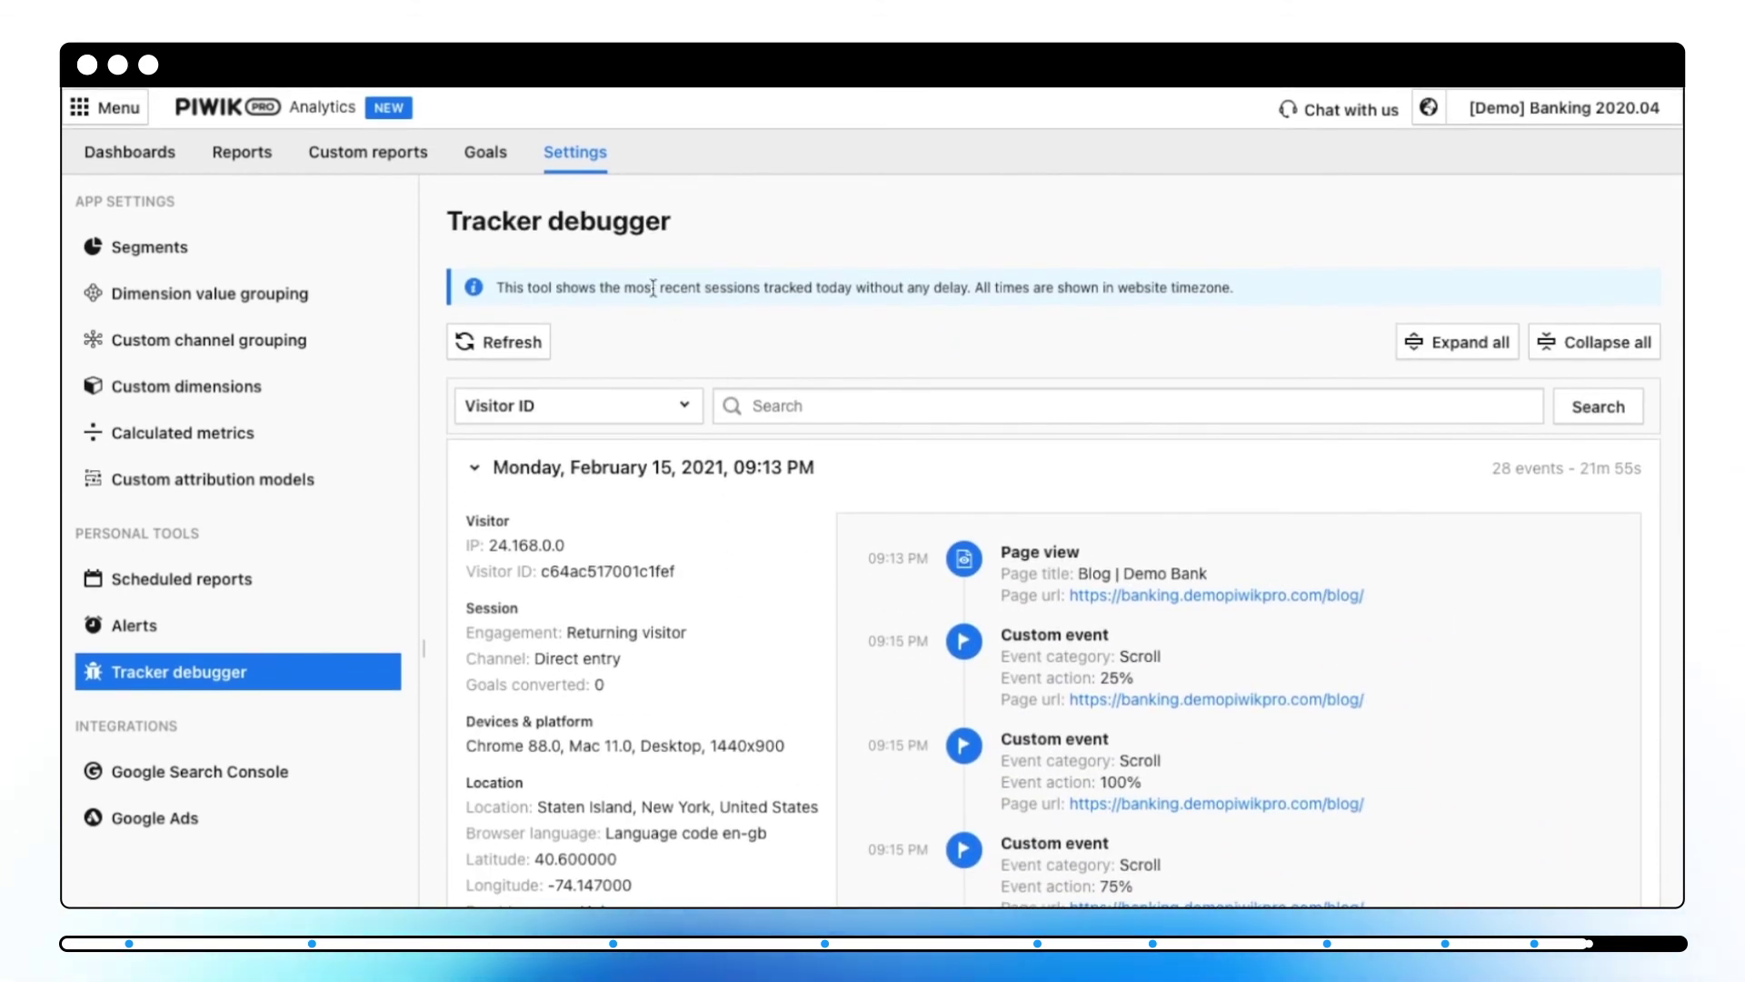
left_click(527, 338)
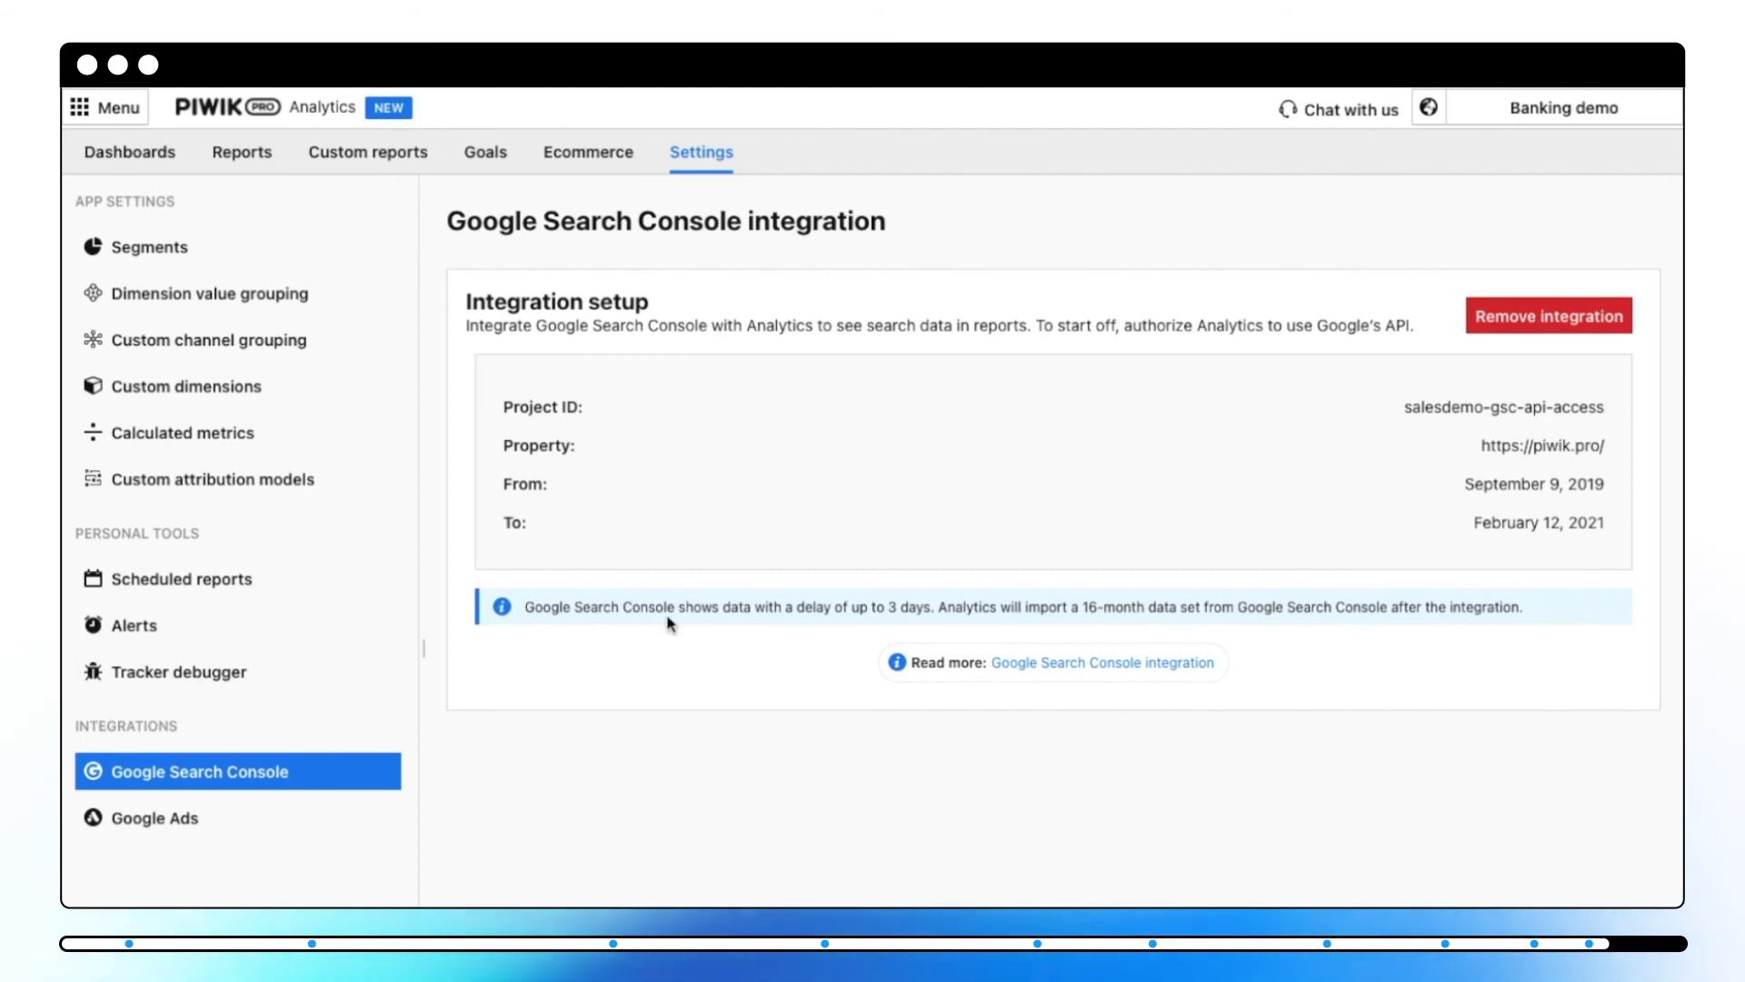
Step: Check the Google Ads integration settings, then view the Google Ads report
left_click(205, 818)
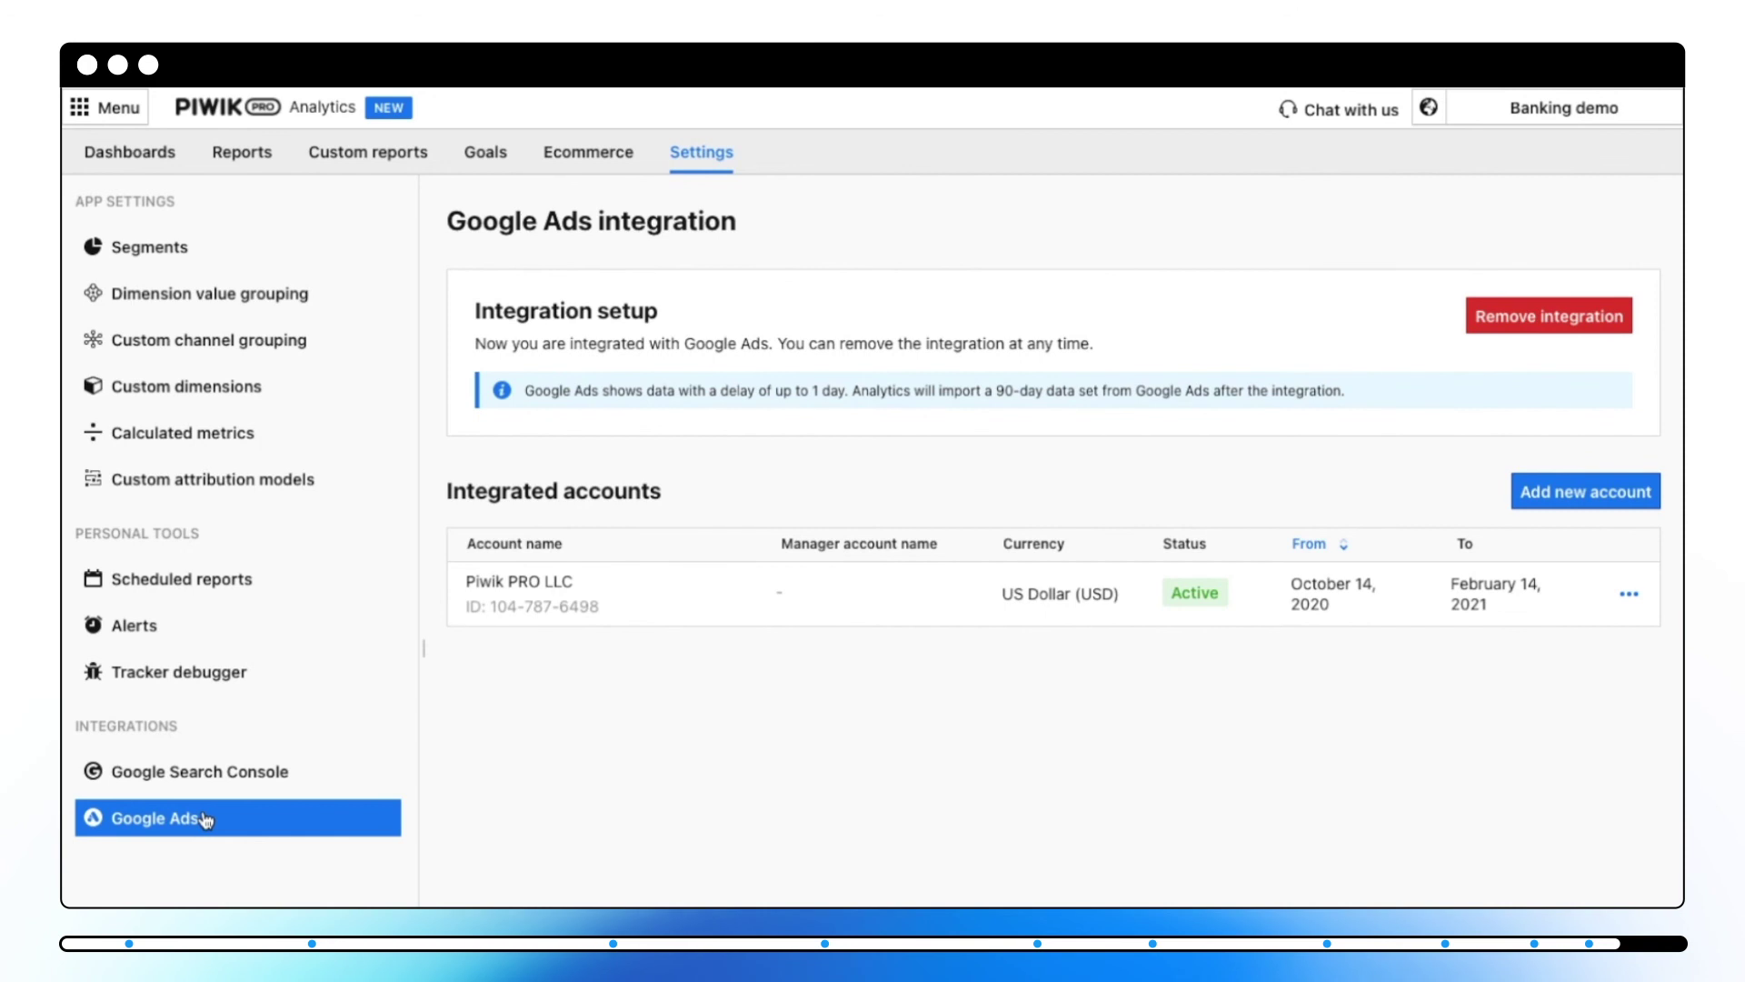
left_click(242, 153)
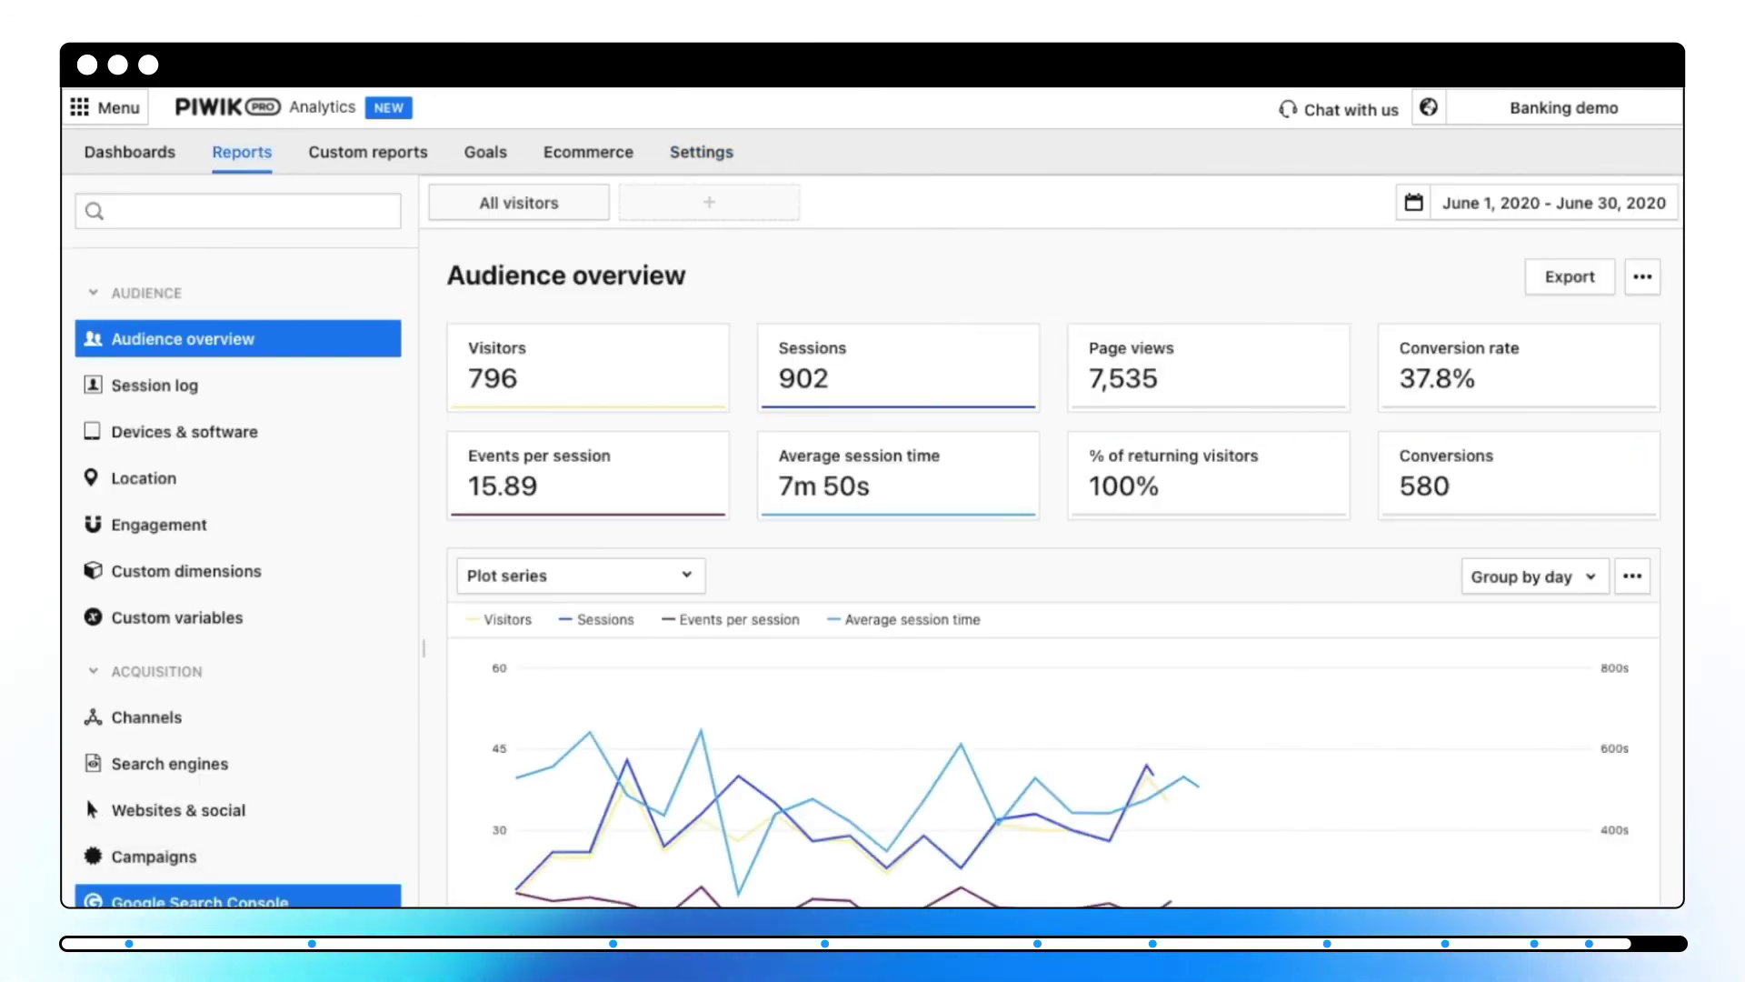
left_click(238, 900)
scroll(893, 448, "down", 3)
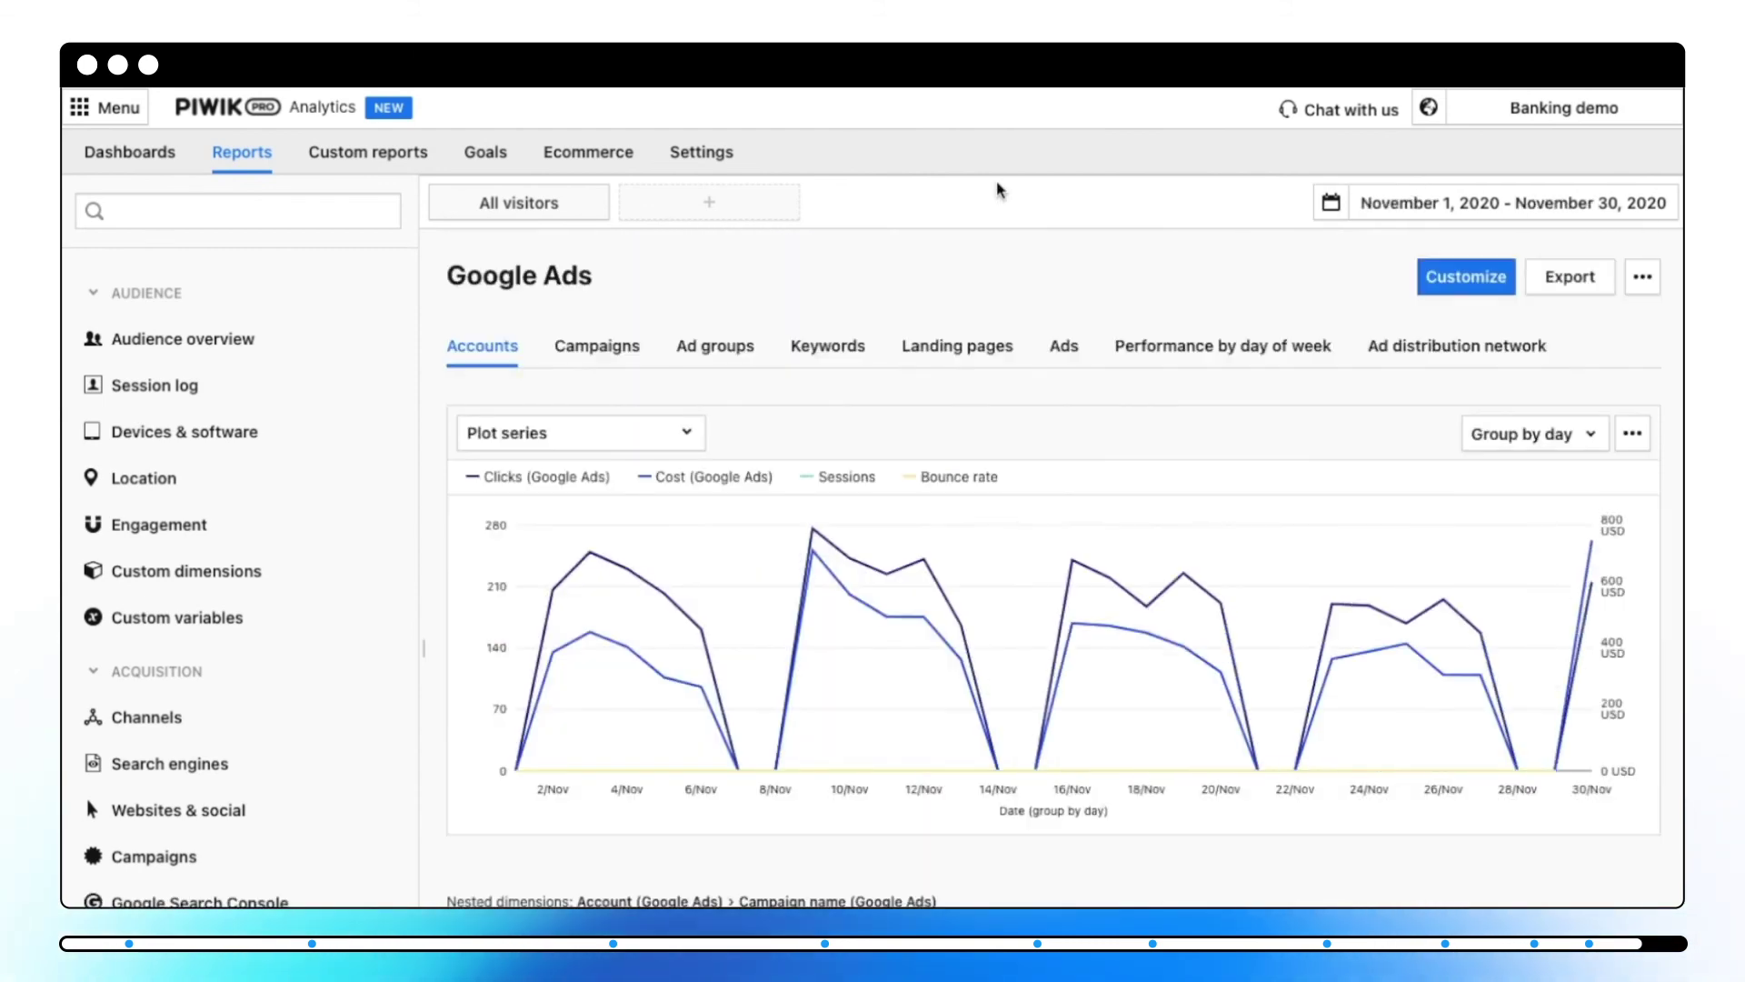
scroll(969, 587, "down", 5)
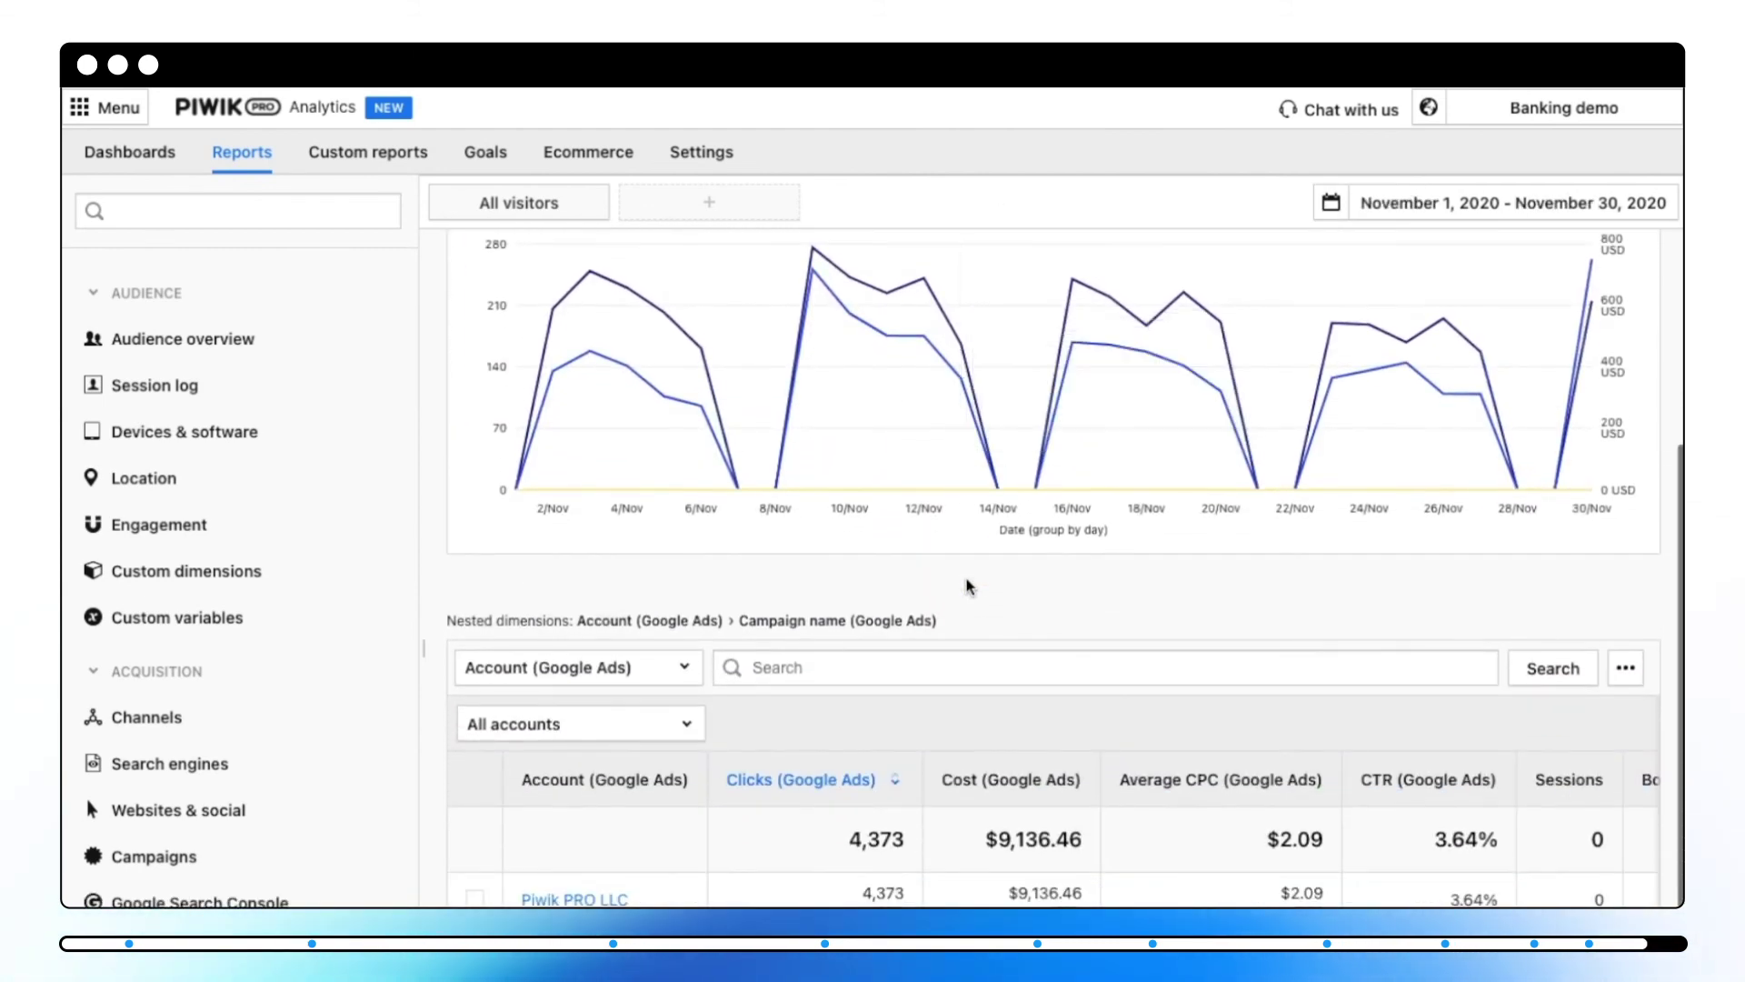
scroll(969, 587, "up", 5)
mouse_move(969, 586)
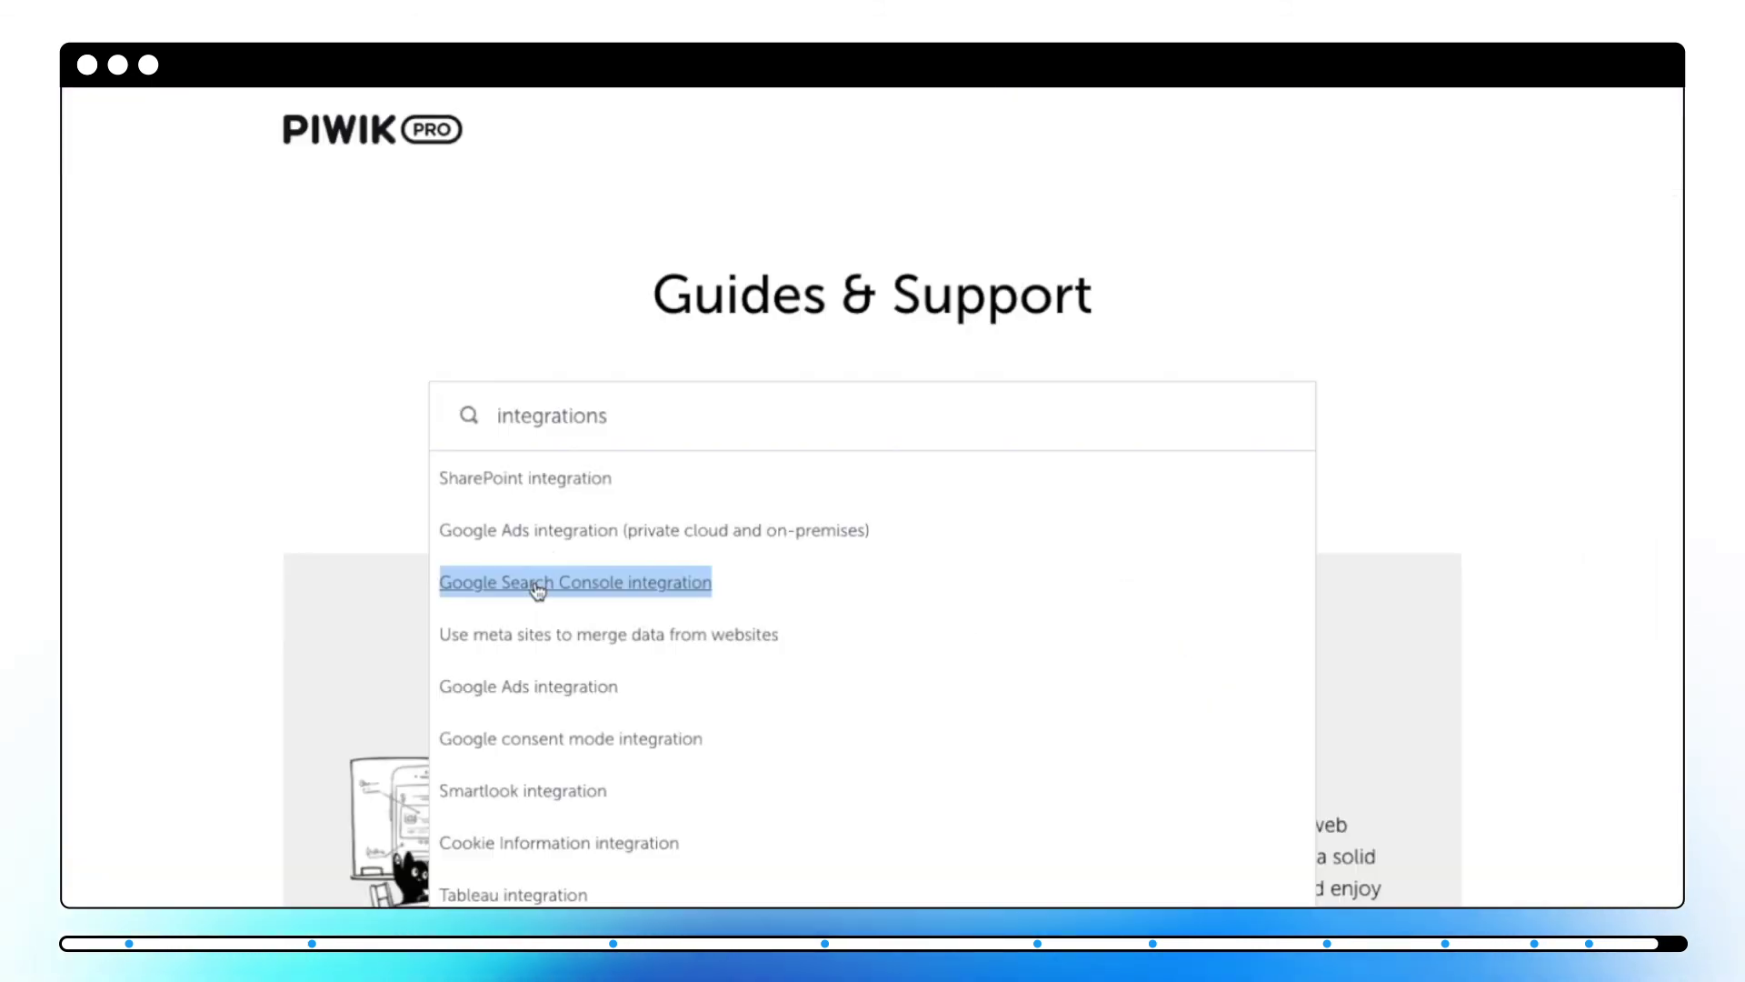
Step: Read the Google Search Console integration article, then return to the Integrations category page
left_click(538, 586)
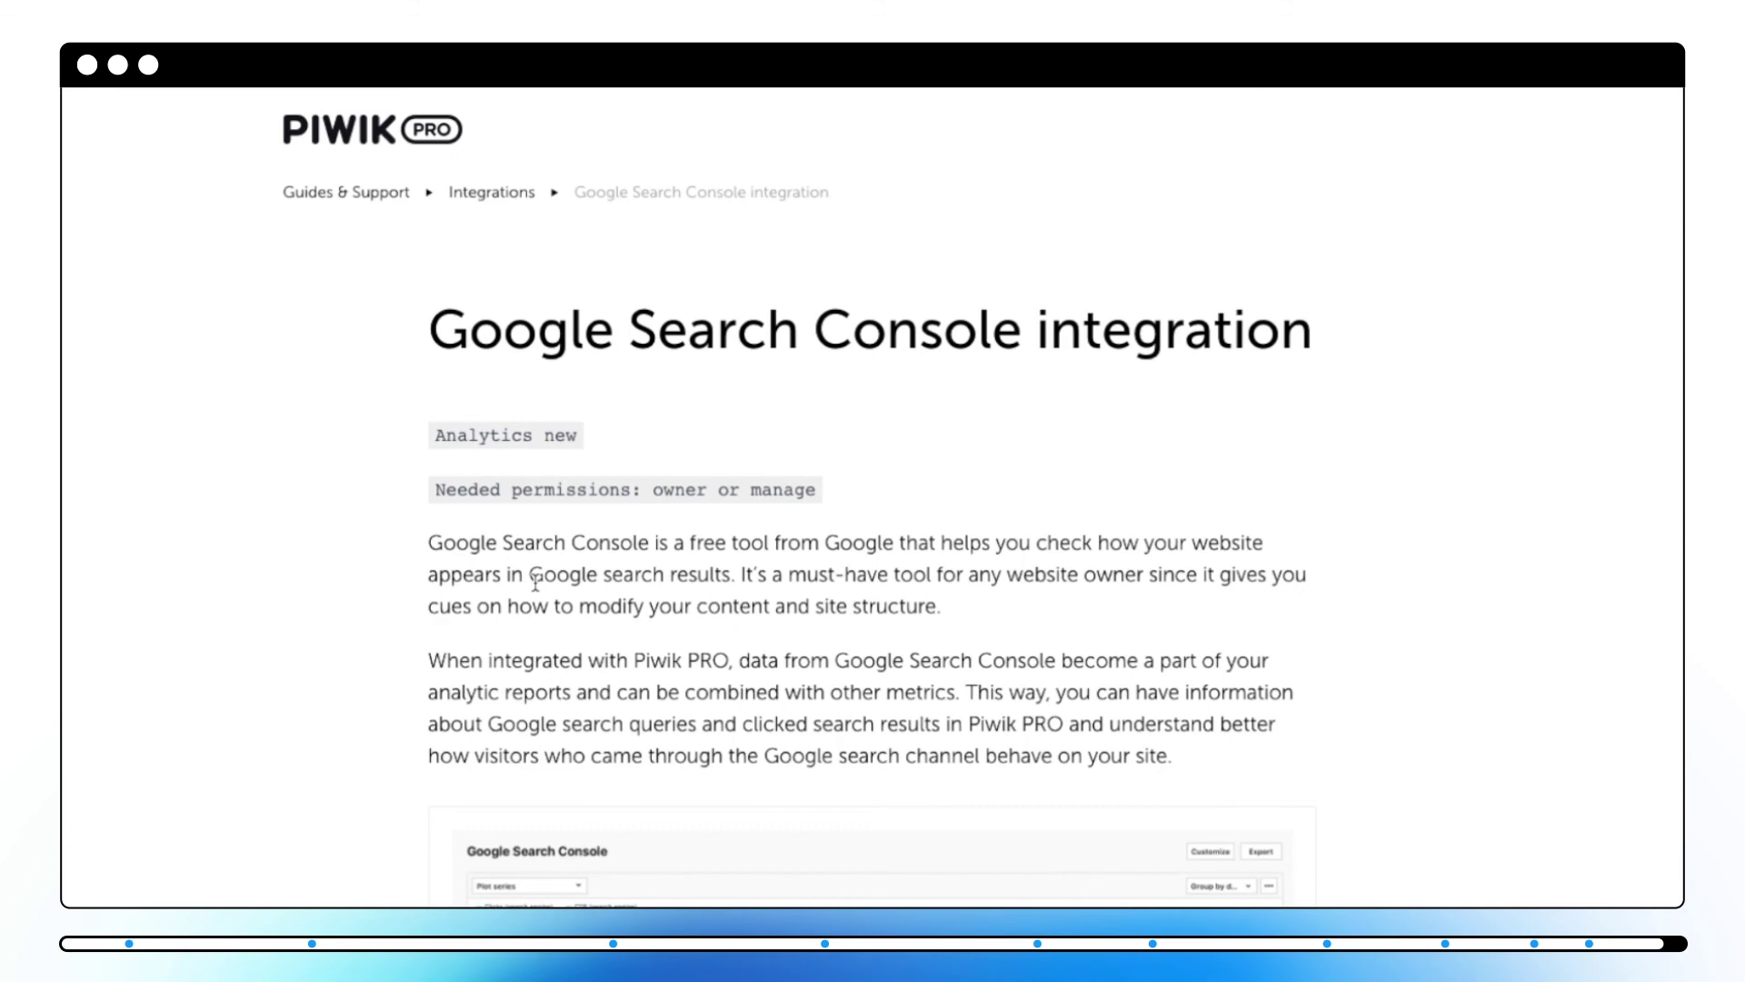
scroll(536, 582, "down", 8)
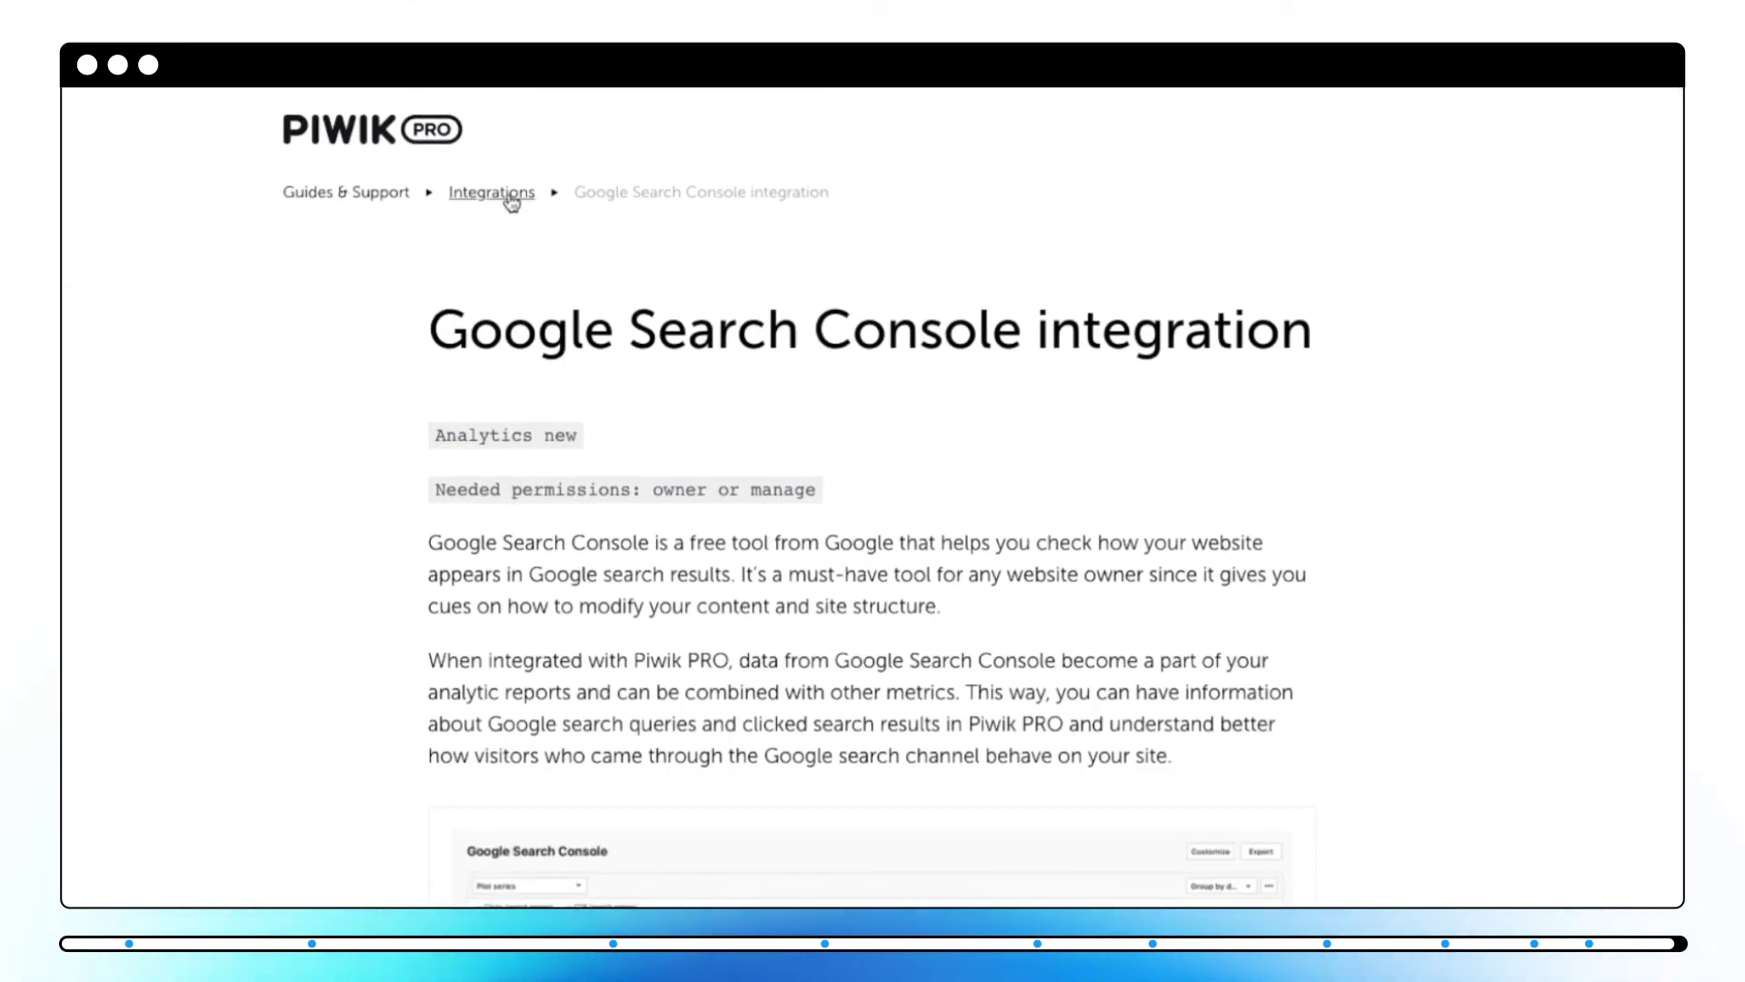
left_click(508, 196)
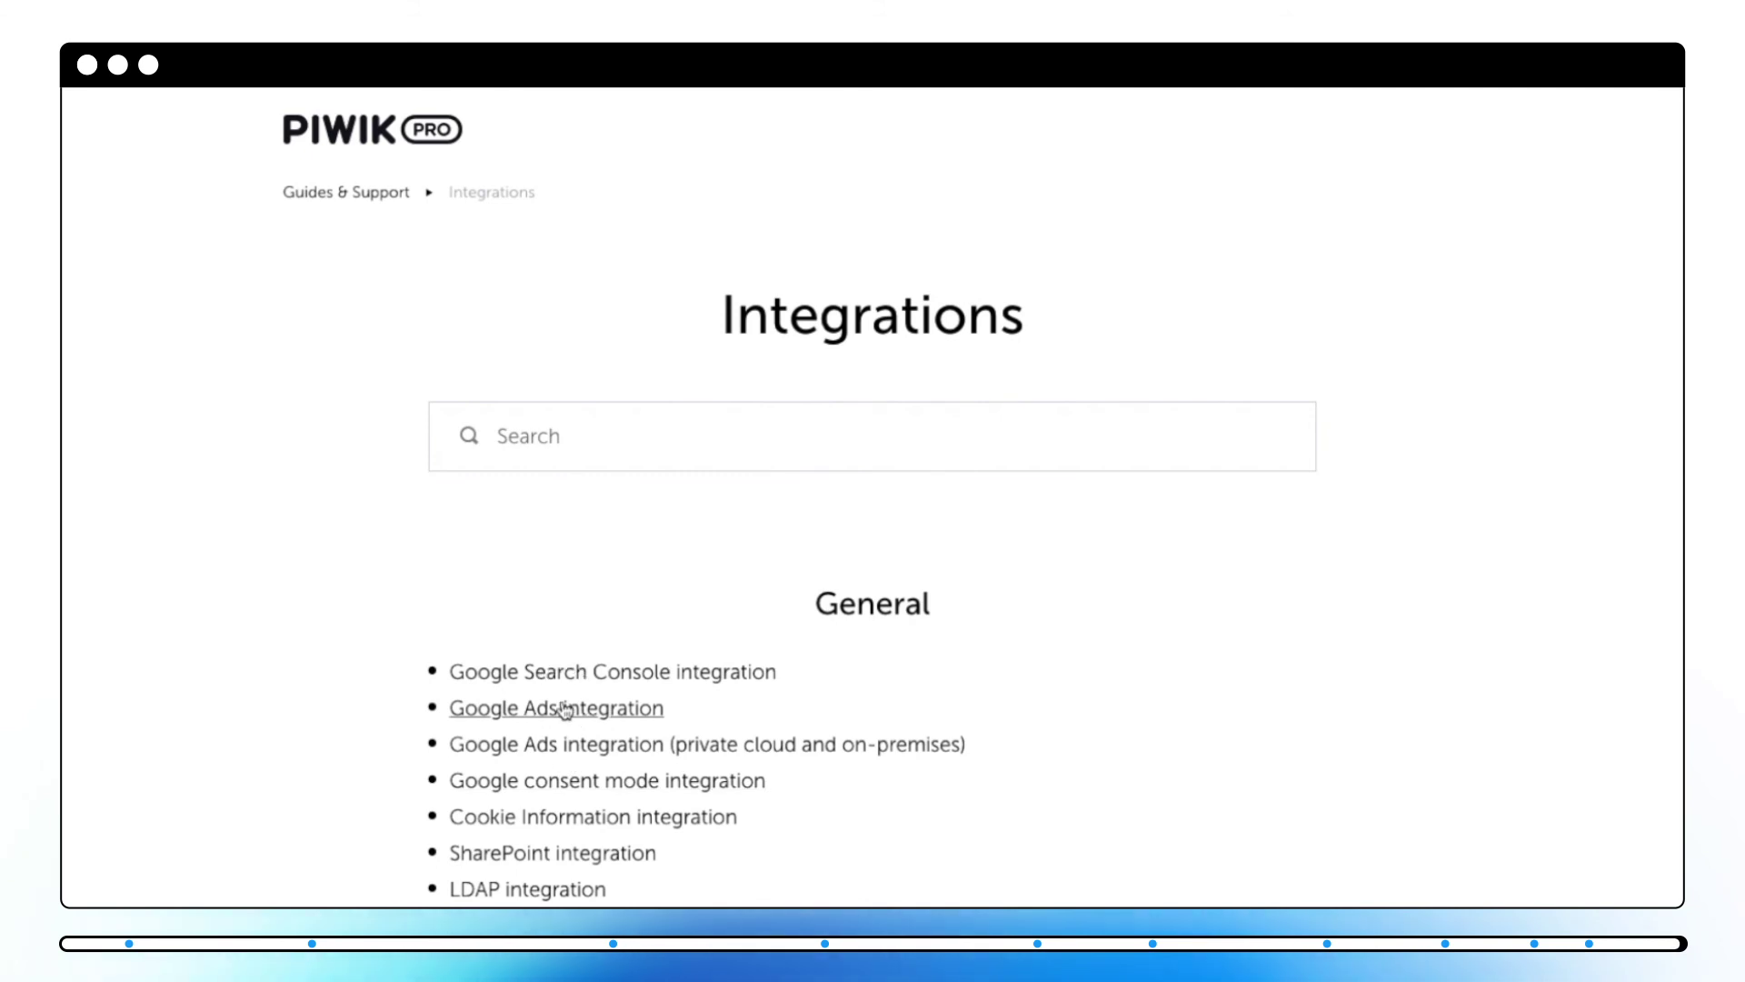